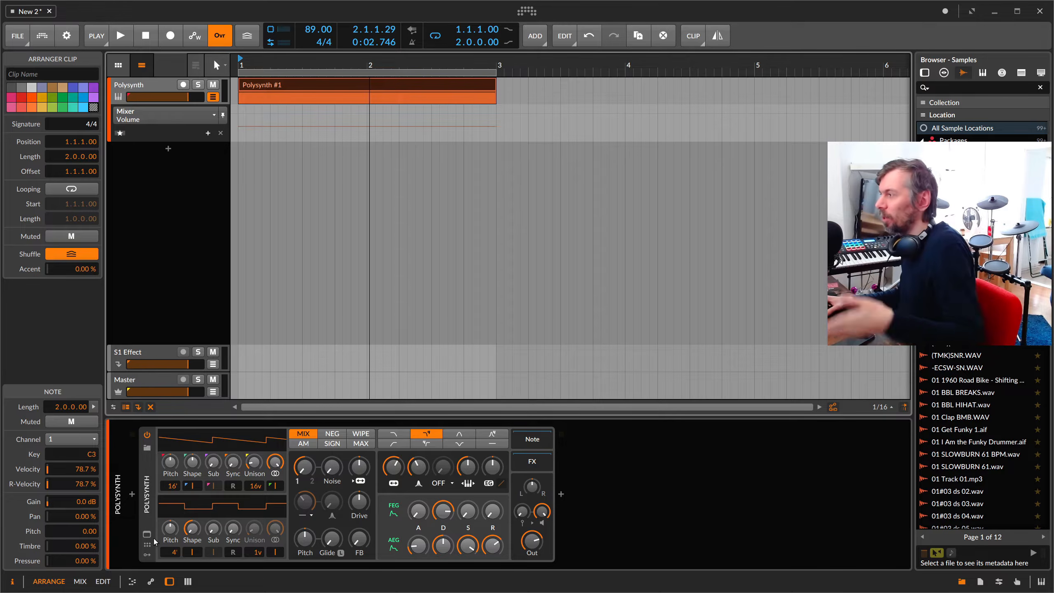
Add a Filter device after the Polysynth in the device chain.
click(561, 494)
text(filter)
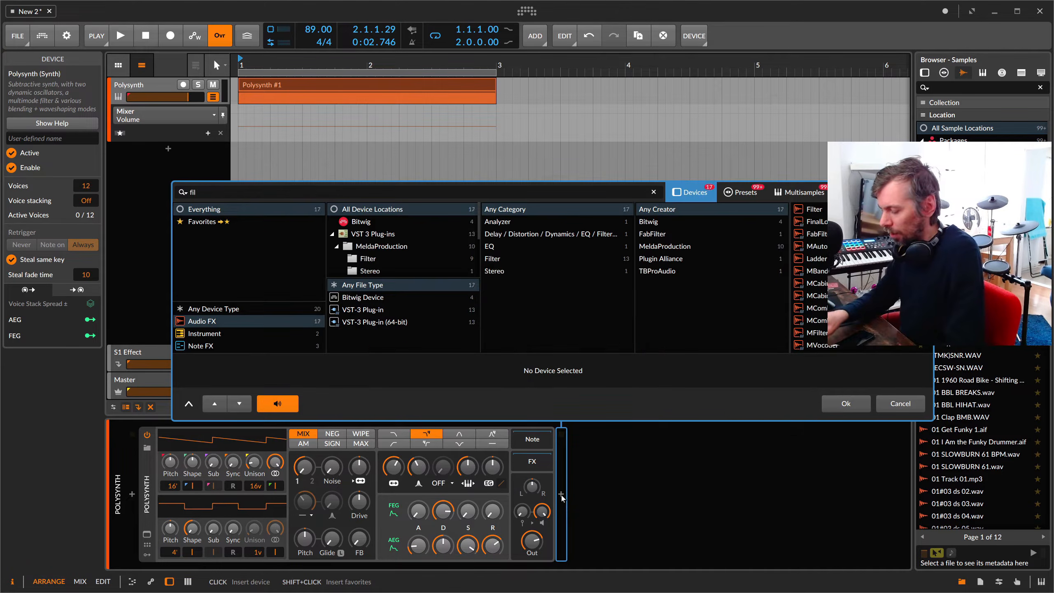
key(Return)
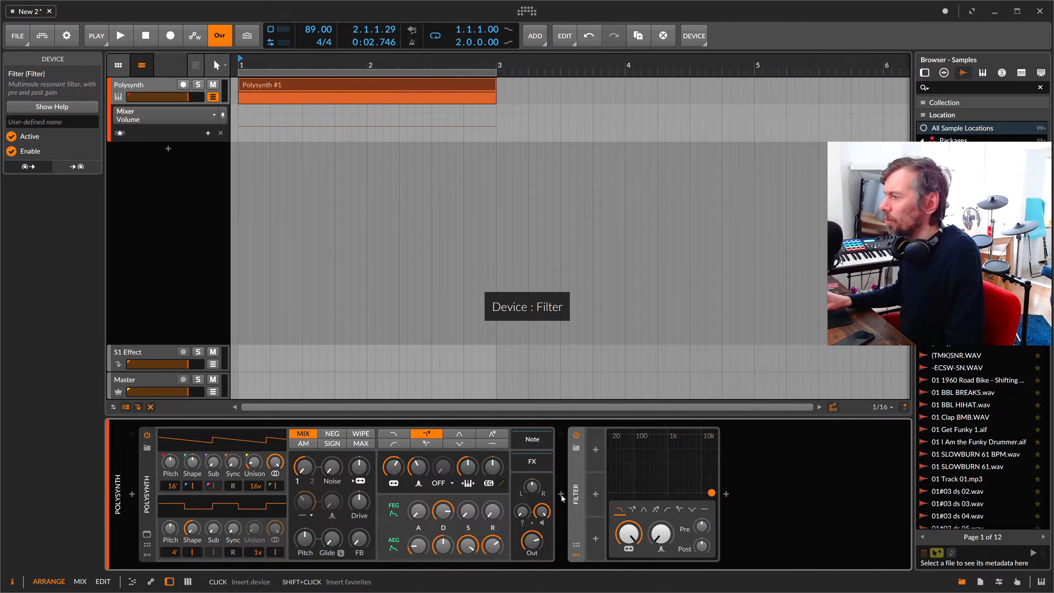
Add a Ramp modulator to the Filter and switch its timing from milliseconds to 16th notes.
click(596, 452)
text(ra)
key(Down)
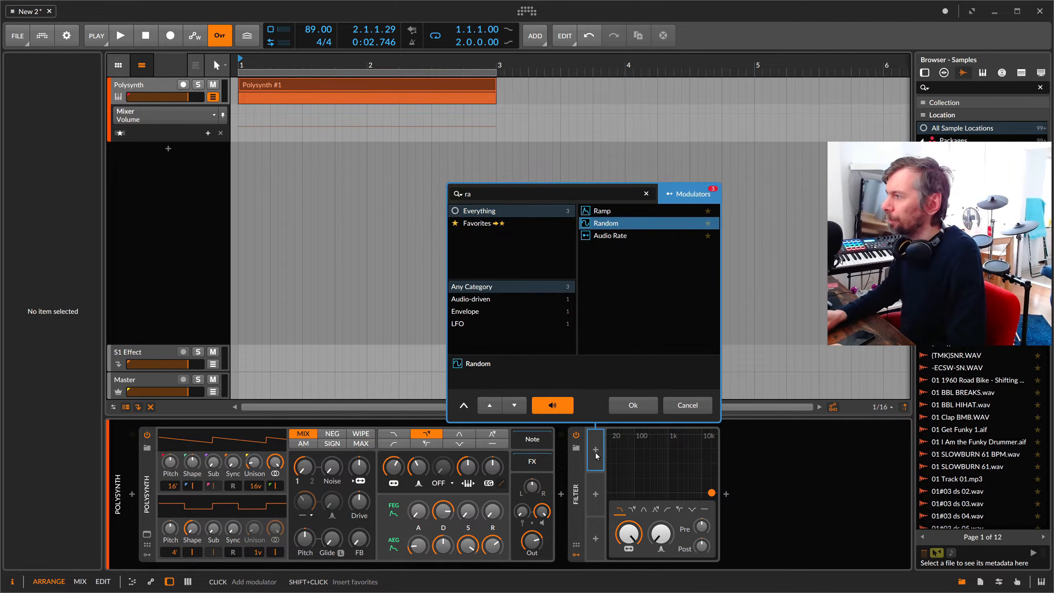
key(Up)
key(Return)
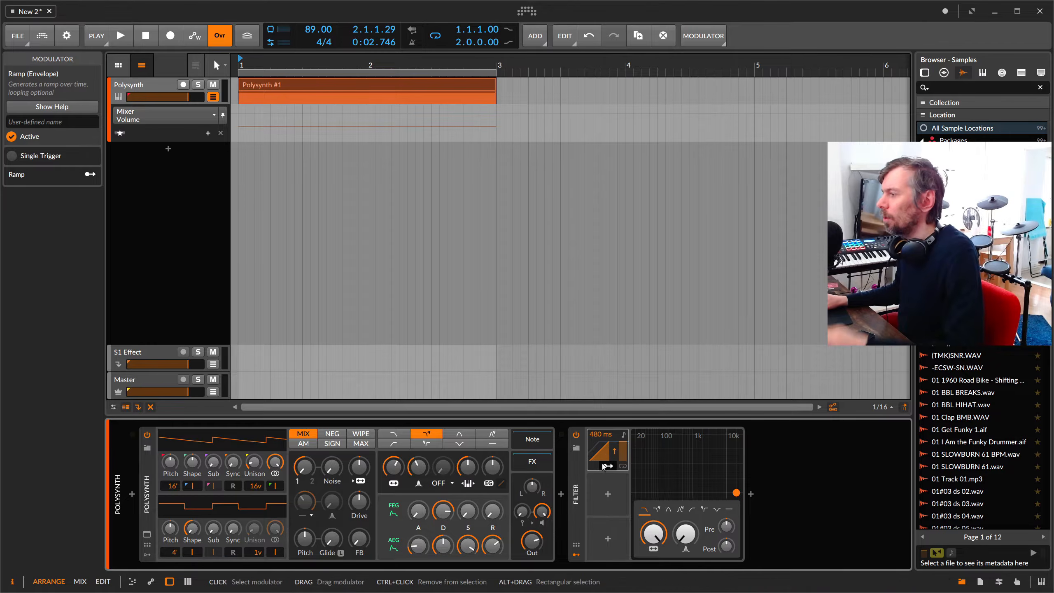
click(624, 435)
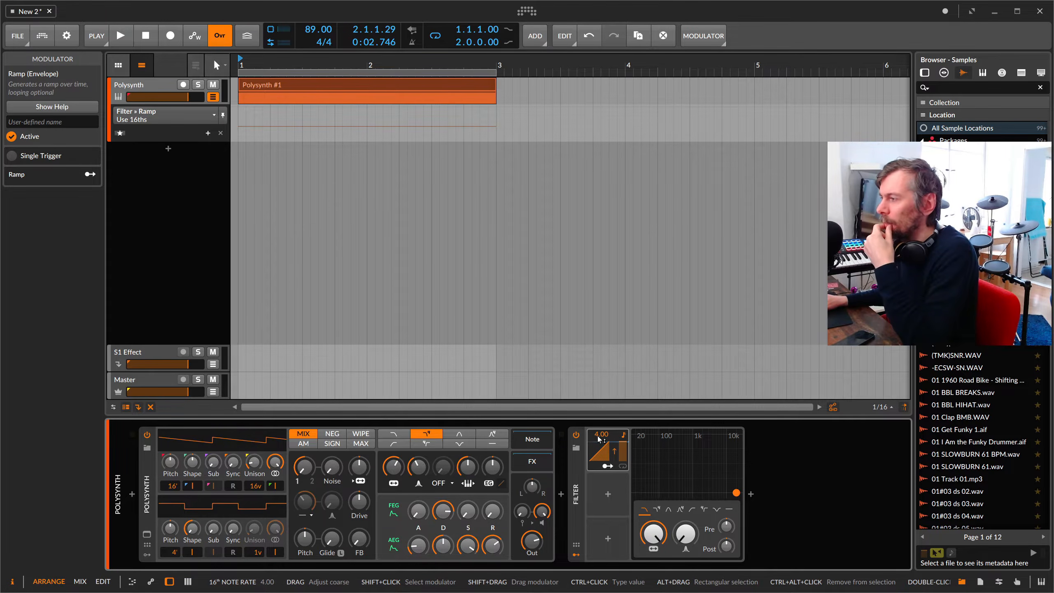
Modulate the Filter's frequency with the Ramp by -117, then make the Ramp loop at a 16th-note rate of 0.25.
click(607, 465)
drag(653, 533, 653, 556)
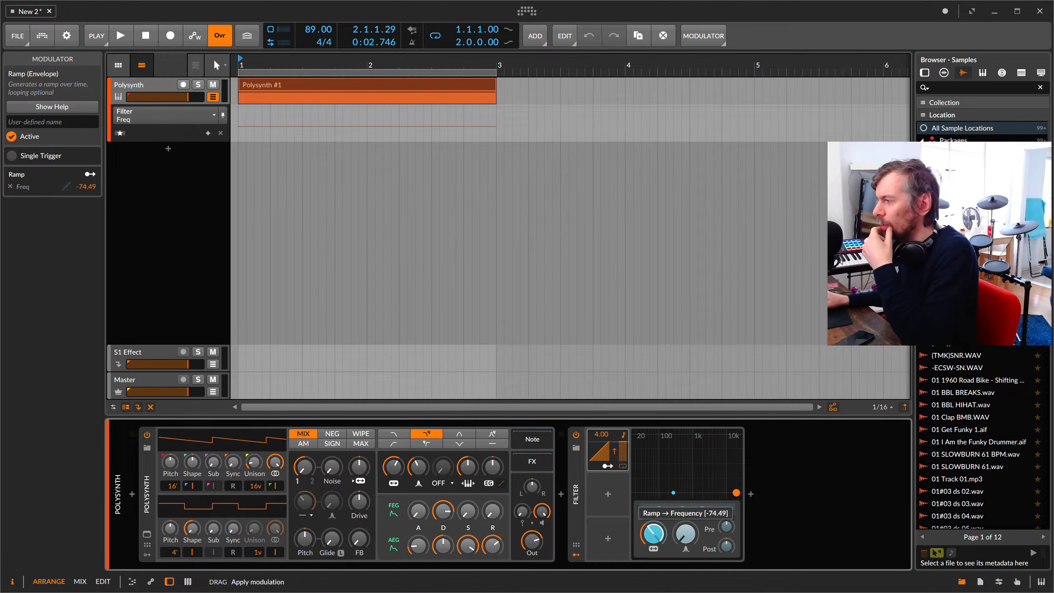
click(609, 466)
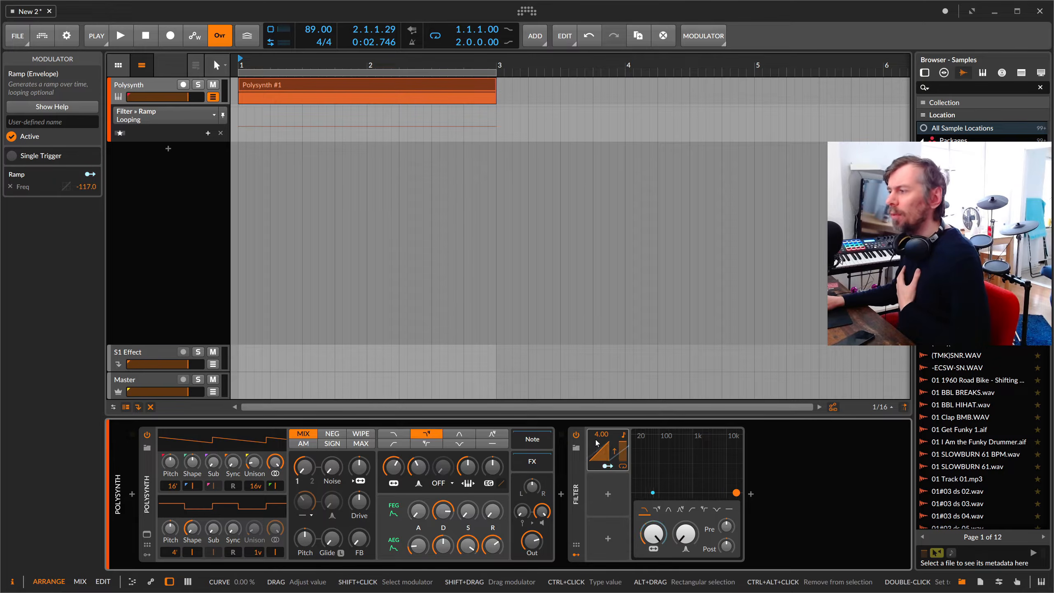
drag(596, 443, 597, 462)
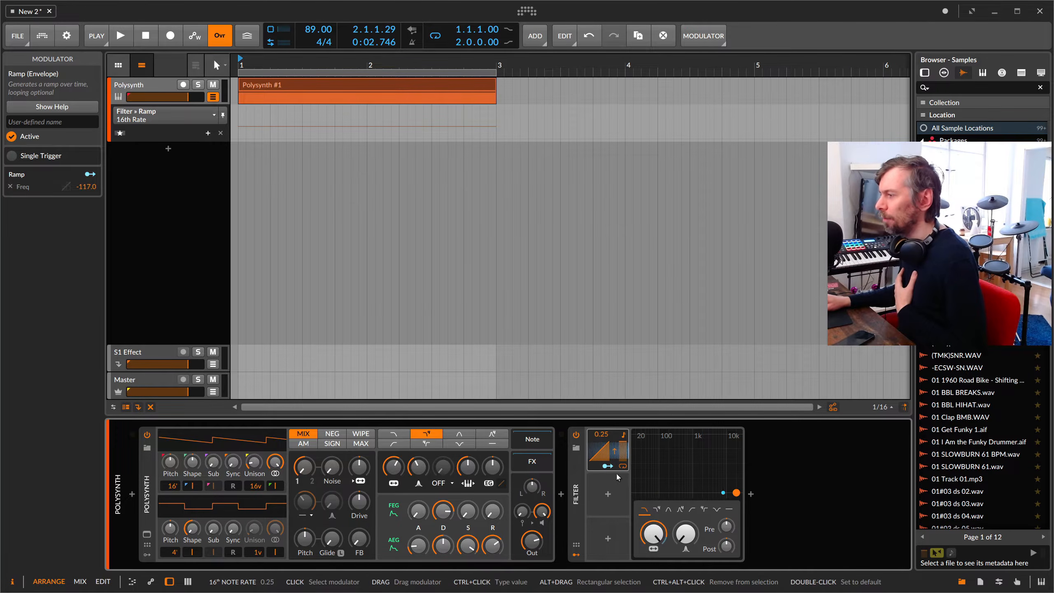
Add a Macro modulator below the Ramp and rename it mod.
click(608, 494)
text(macro)
key(Down)
key(Down)
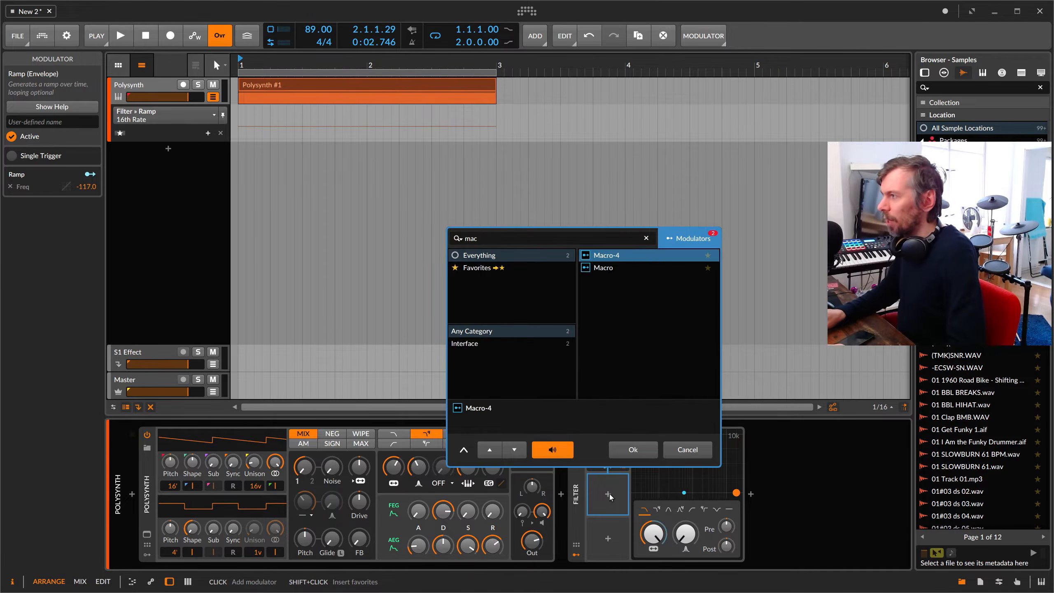
key(Return)
click(613, 479)
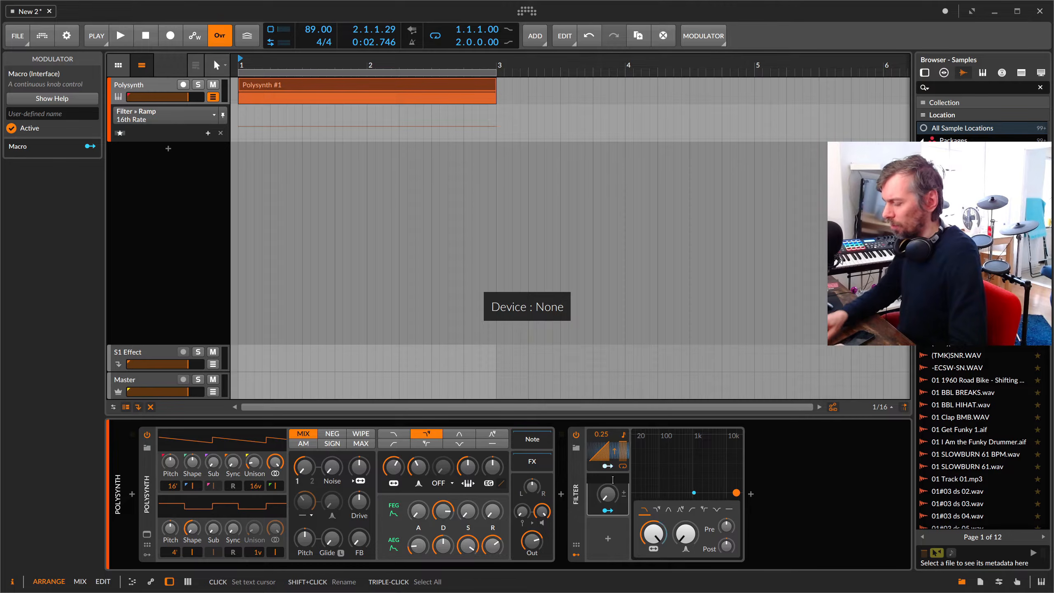
key(Return)
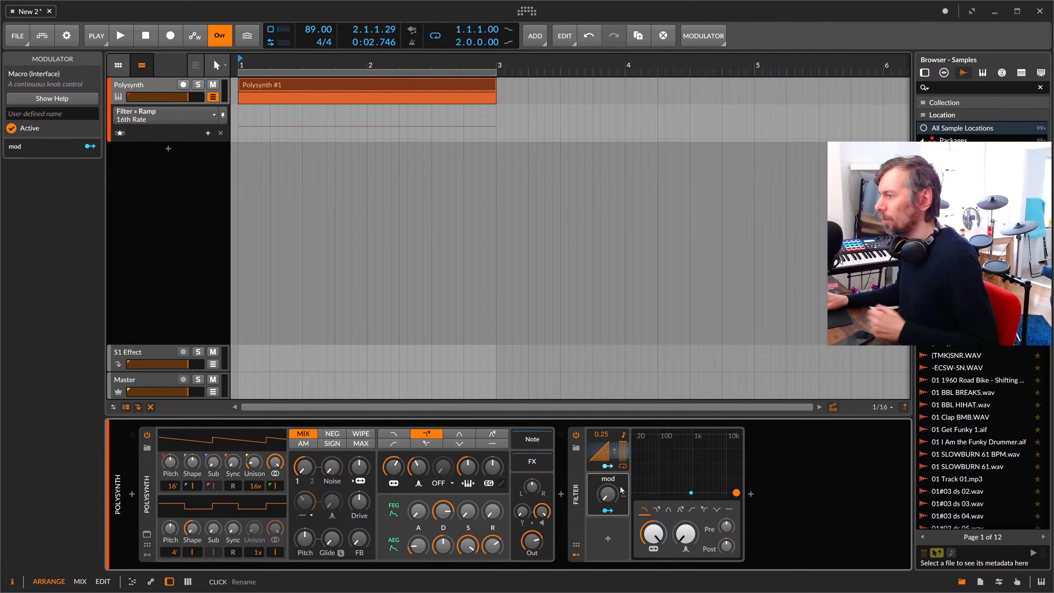
Map the mod macro to the Ramp's 16th-note rate with a modulation amount of +3.75.
drag(602, 436, 601, 398)
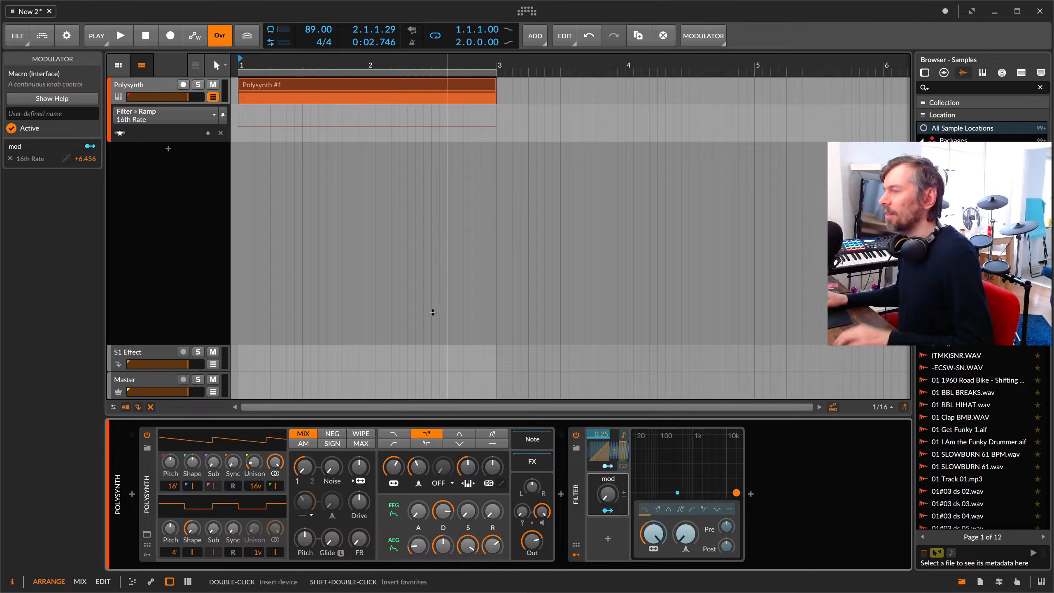
double_click(93, 158)
text(3.75)
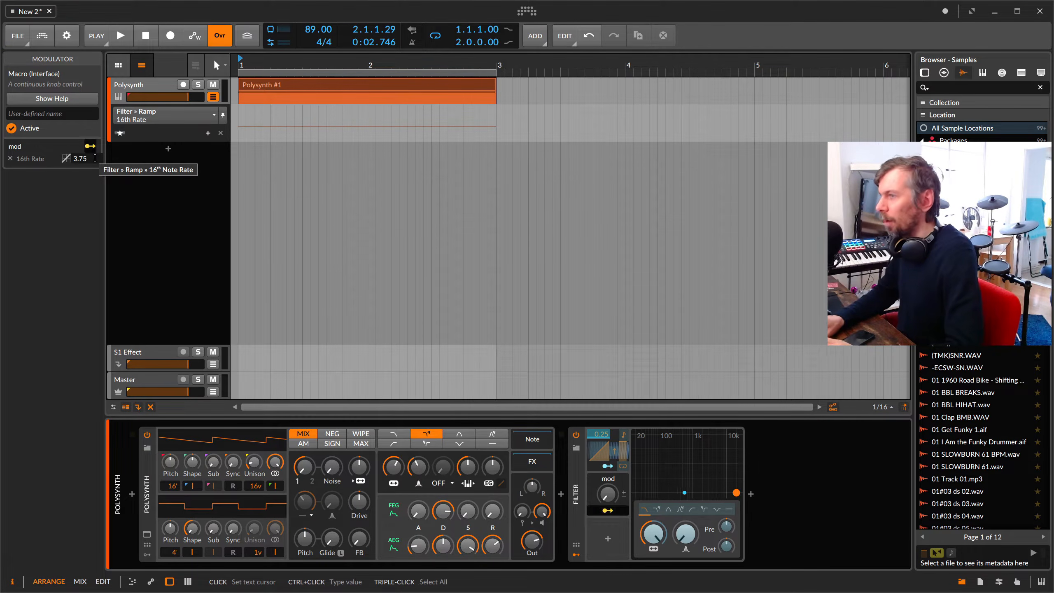
key(Return)
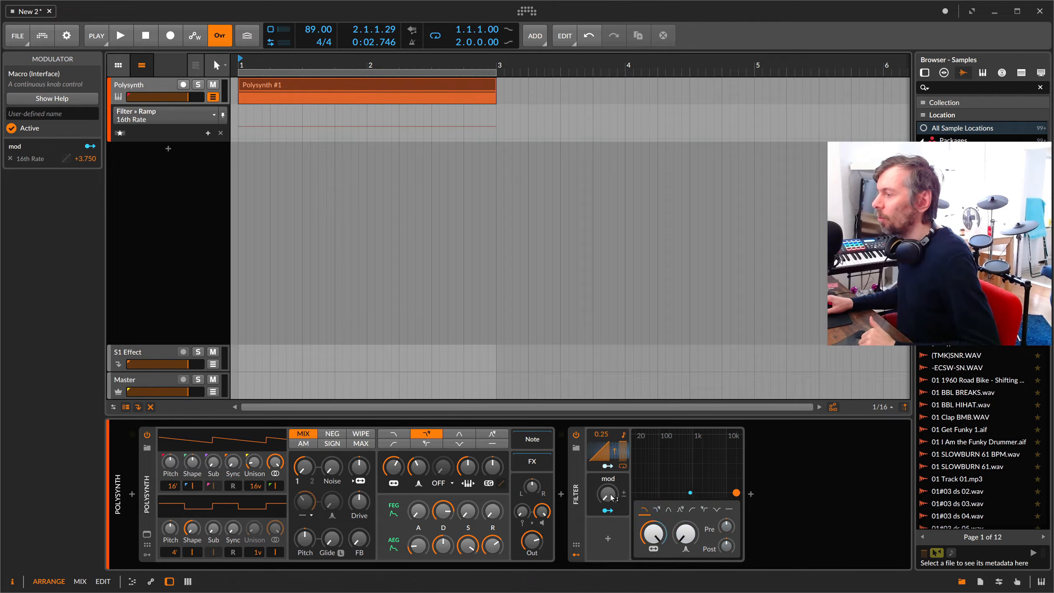
Invert the Ramp's direction while sweeping the mod macro up to 100%, and return the macro to 0%.
drag(612, 497, 612, 484)
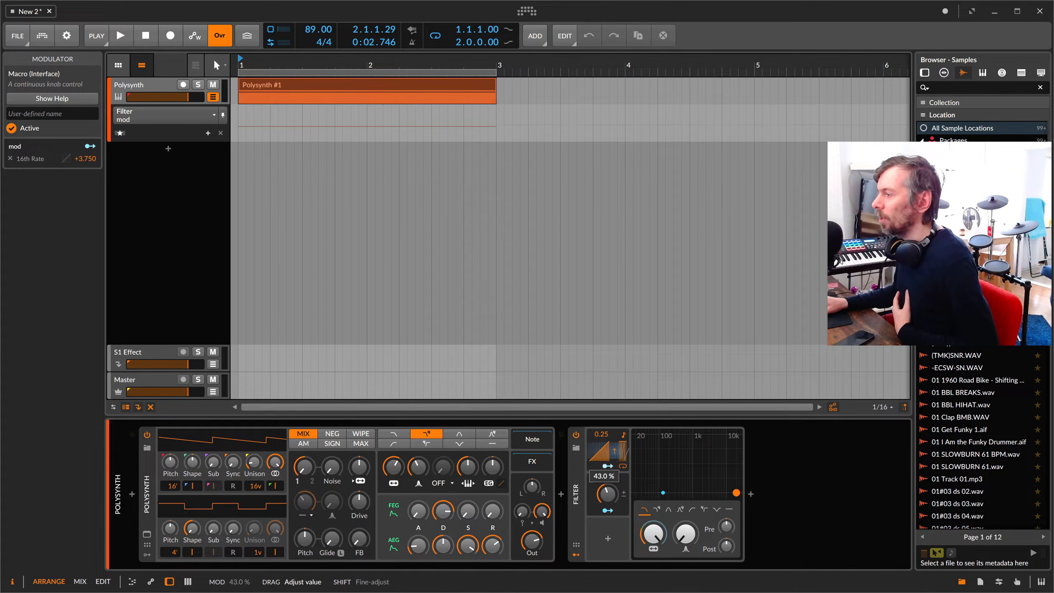
click(615, 456)
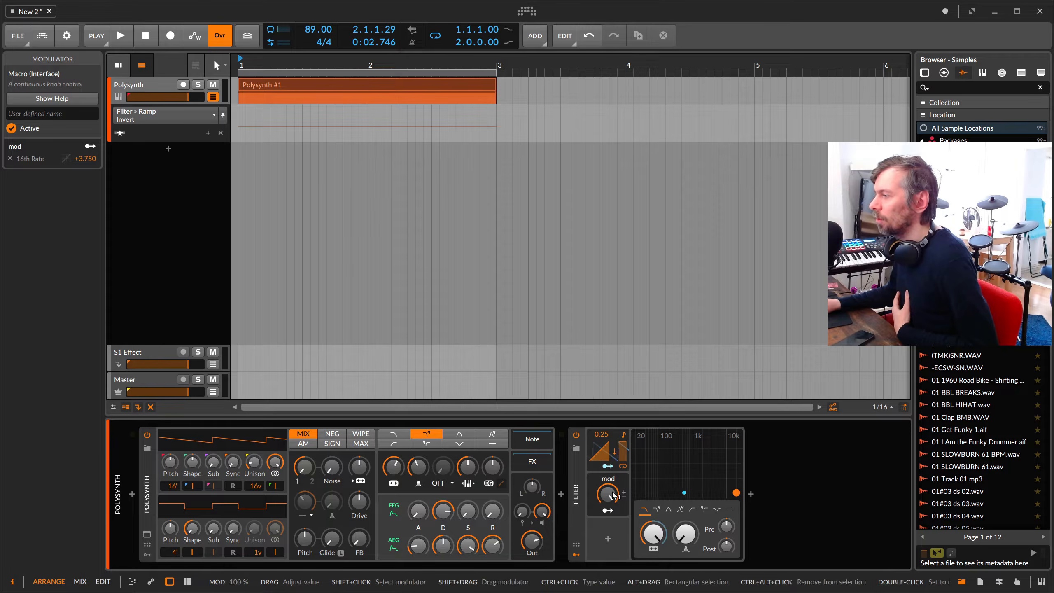
drag(608, 494, 608, 535)
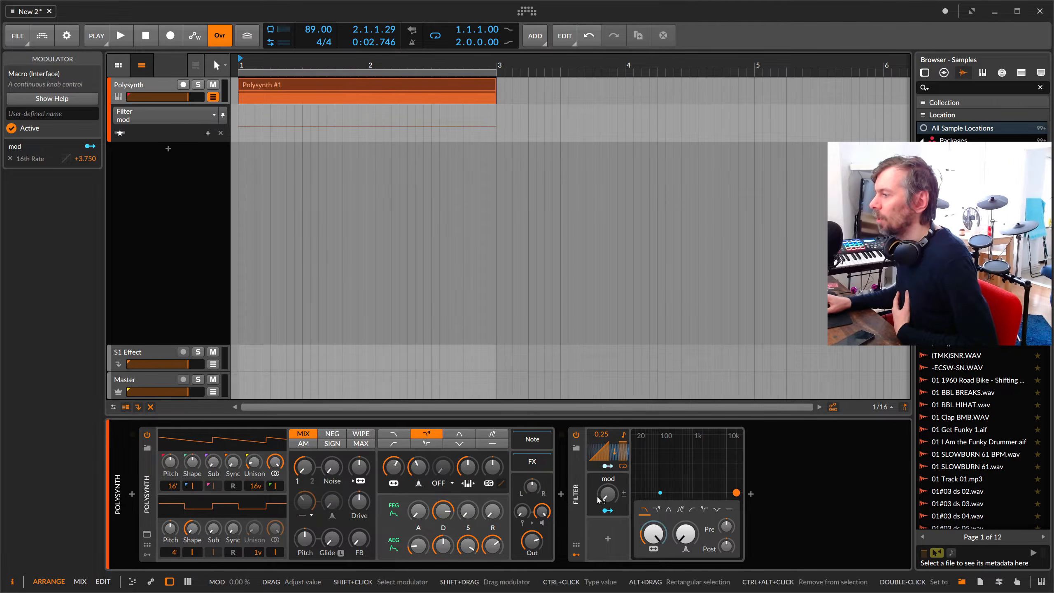
drag(608, 495, 608, 505)
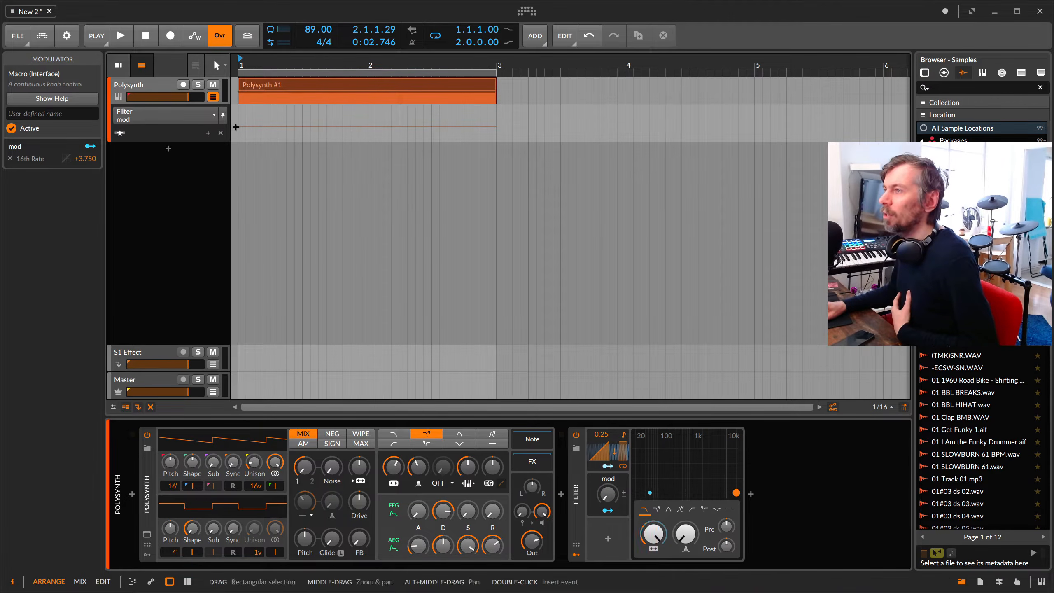
Automate the mod macro with a straight rise from 0% at 1.1.1 to 100% at 3.1.1.
double_click(248, 139)
drag(249, 140, 239, 143)
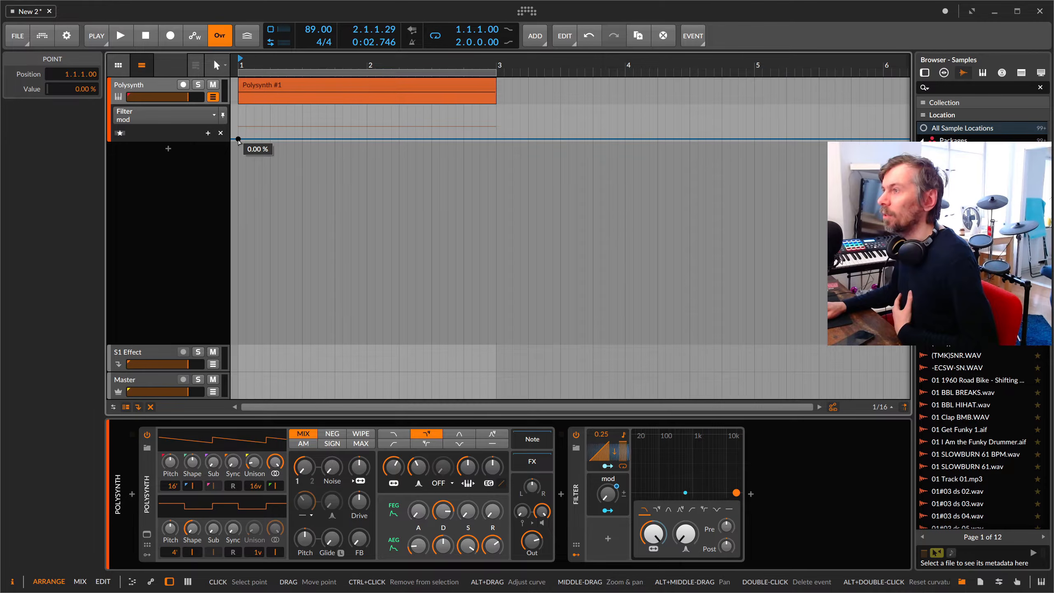
drag(252, 138, 496, 106)
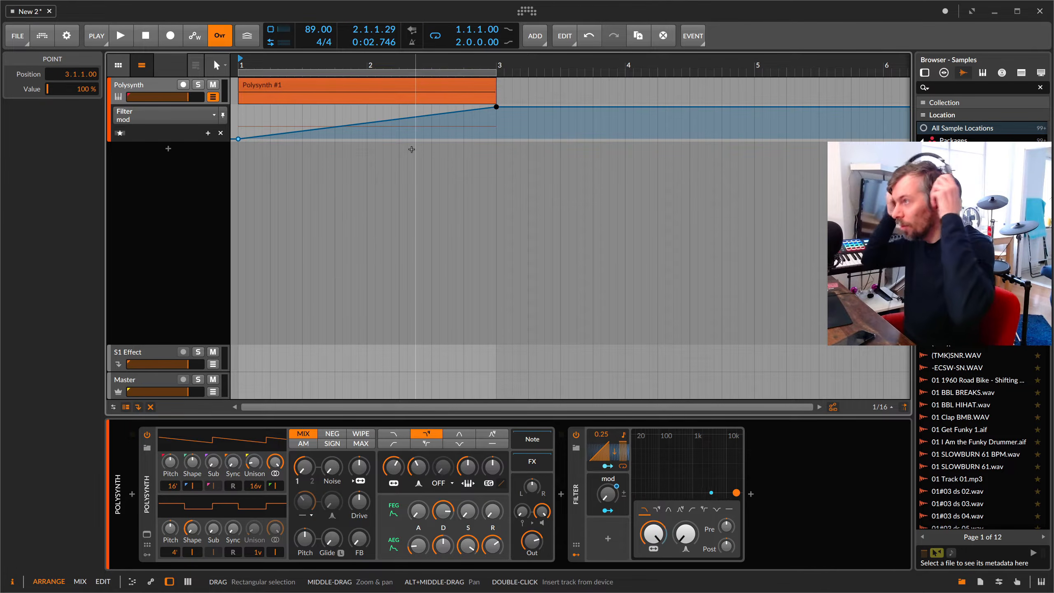
Play the two-bar loop to hear the automated ramp rate, repeating it with the metronome on.
key(space)
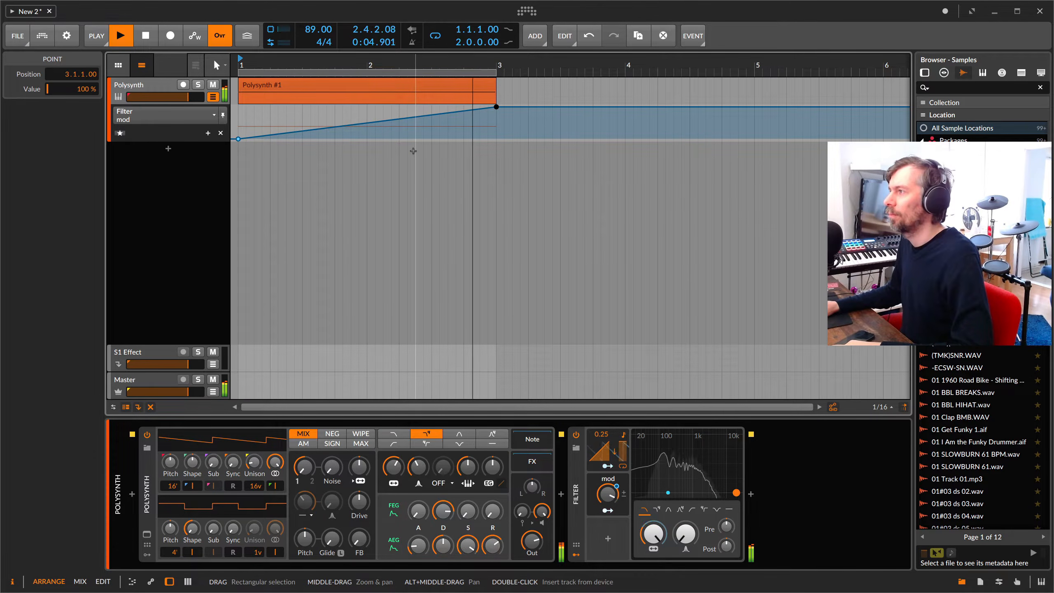
key(space)
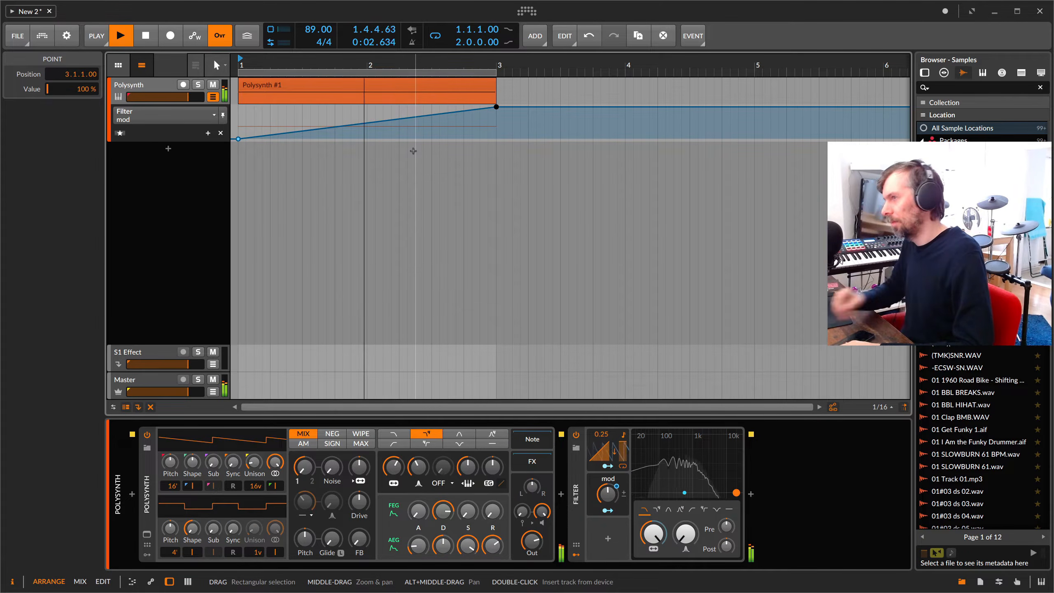
key(space)
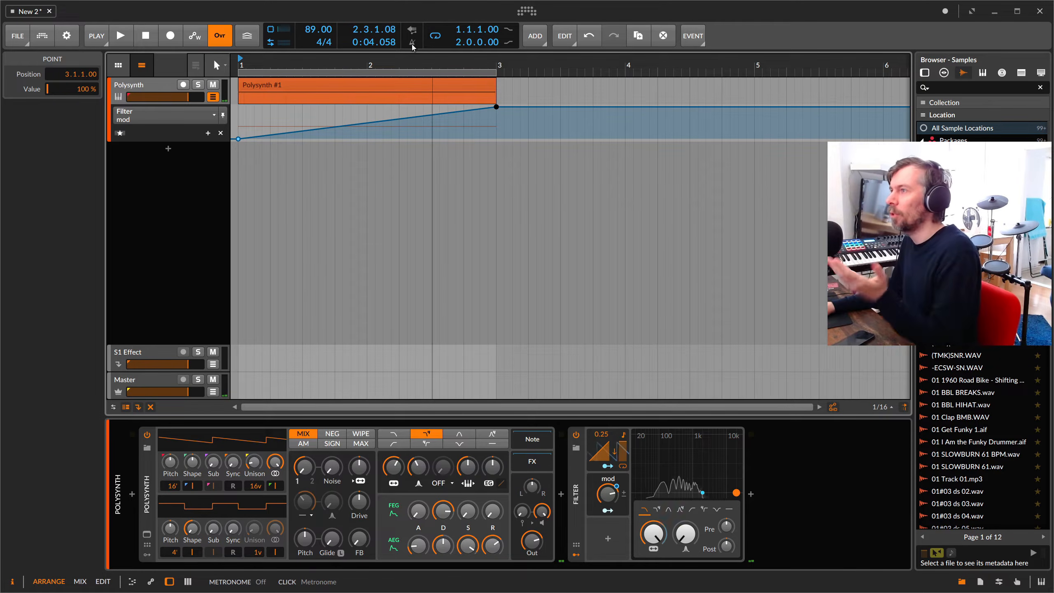
key(space)
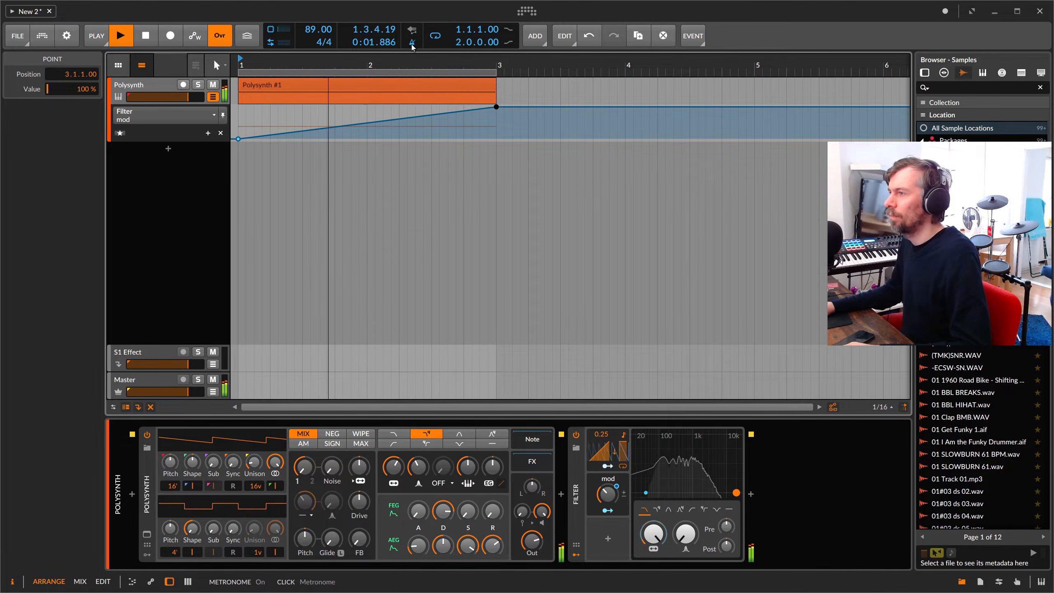
key(space)
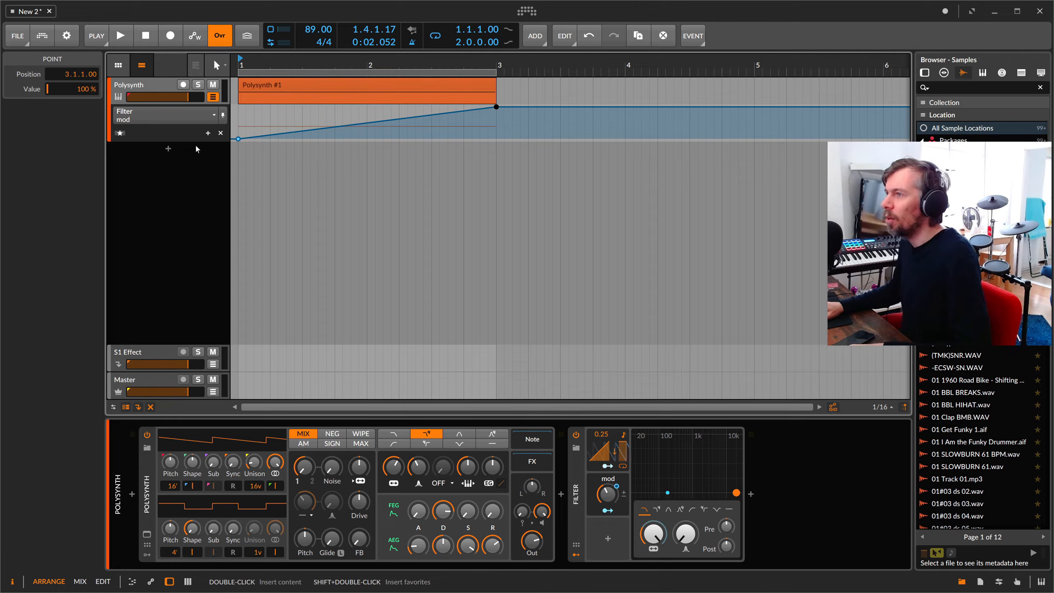
Enlarge the automation lane, bend the mod curve downward for a slow start and steep finish, and play it back.
drag(196, 141, 196, 197)
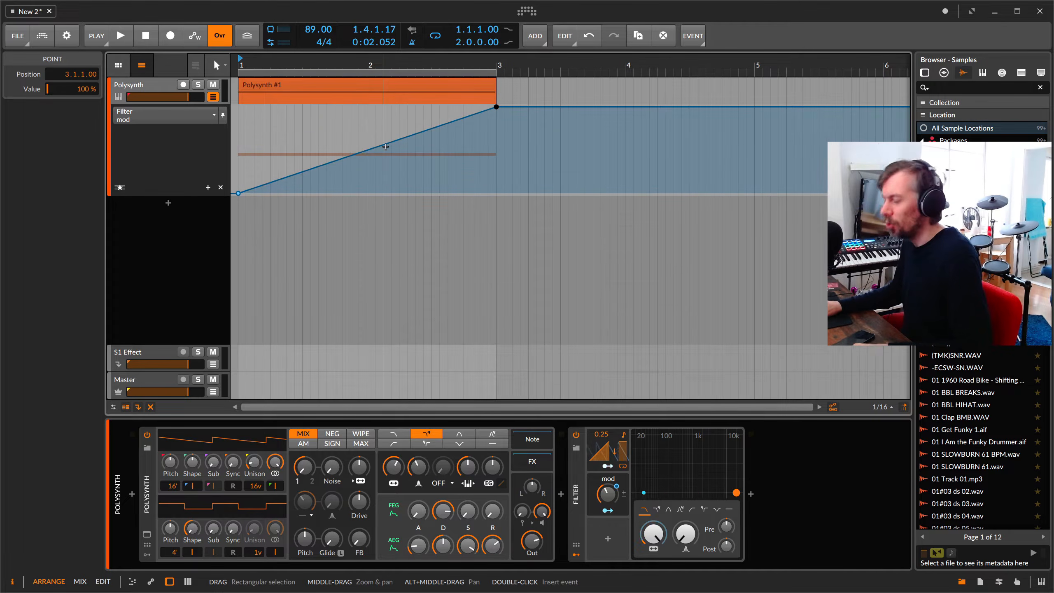
drag(439, 129, 432, 183)
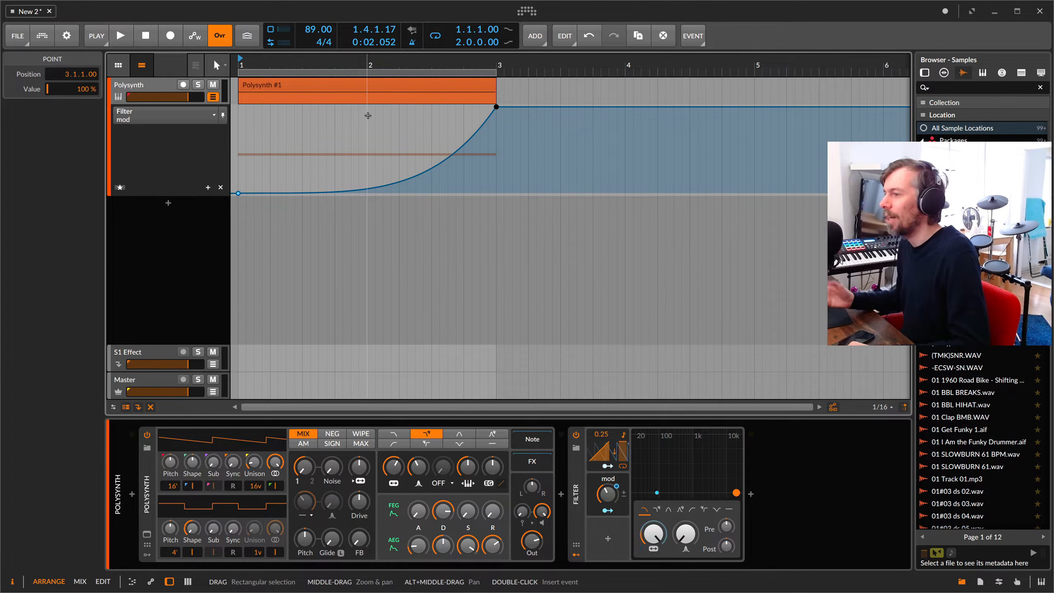
key(space)
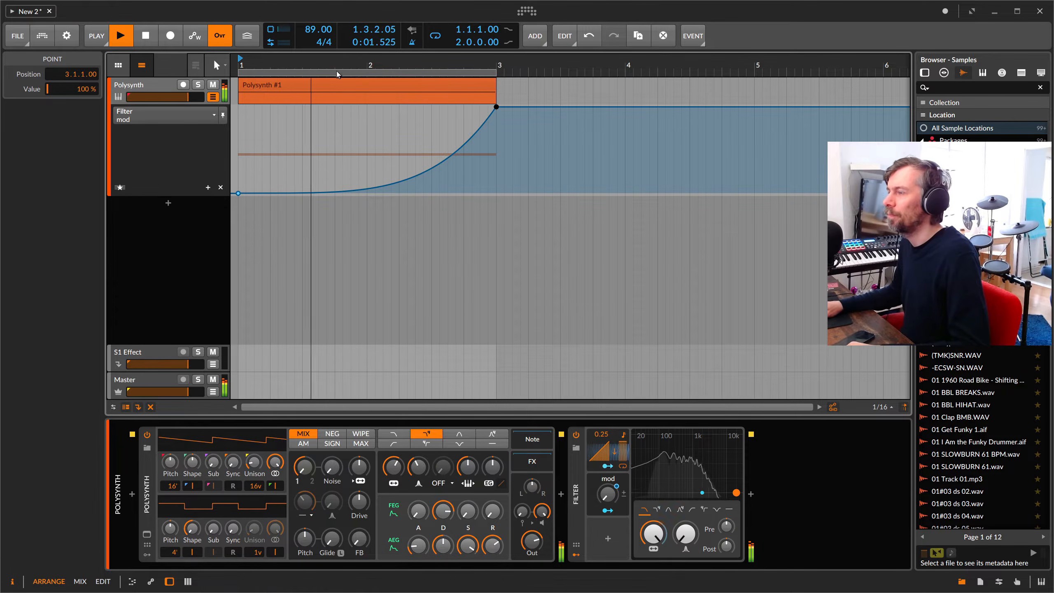
drag(336, 74, 340, 66)
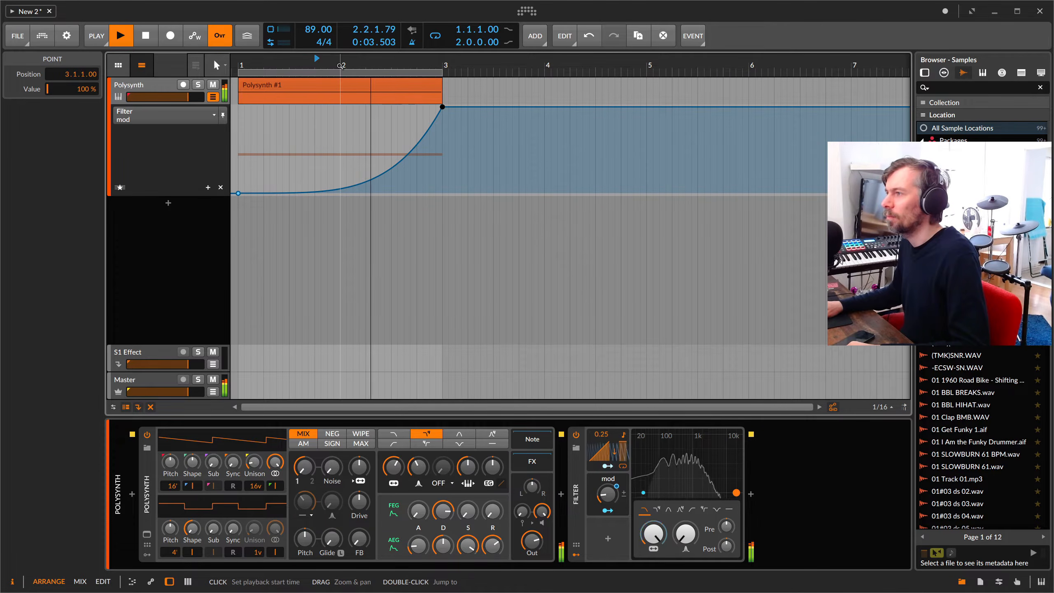
key(space)
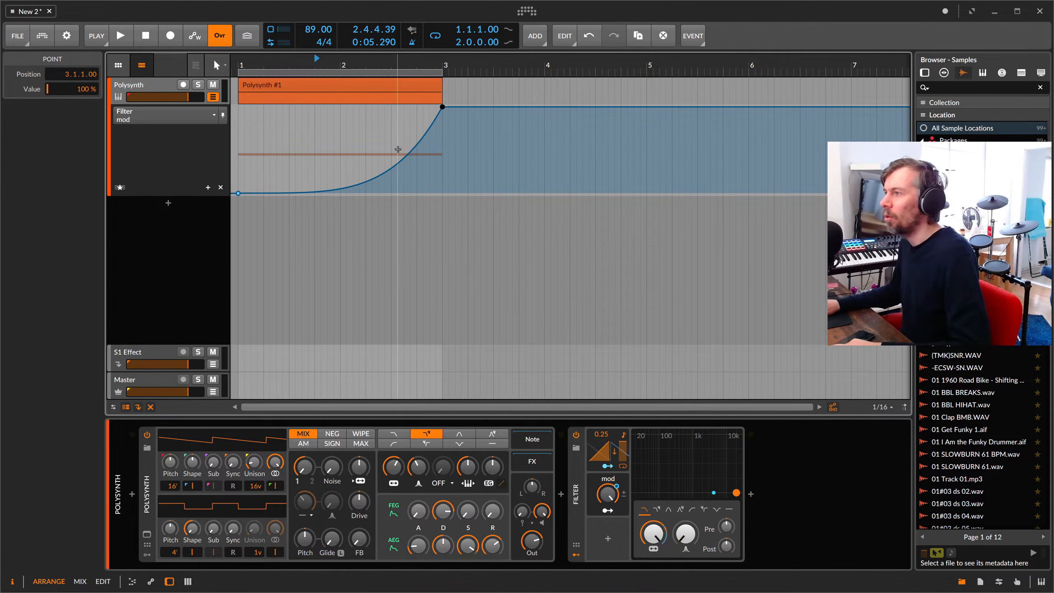
Bend the mod automation curve upward for a fast start and flat finish, and play it back from bar 1.
drag(399, 163, 394, 112)
key(space)
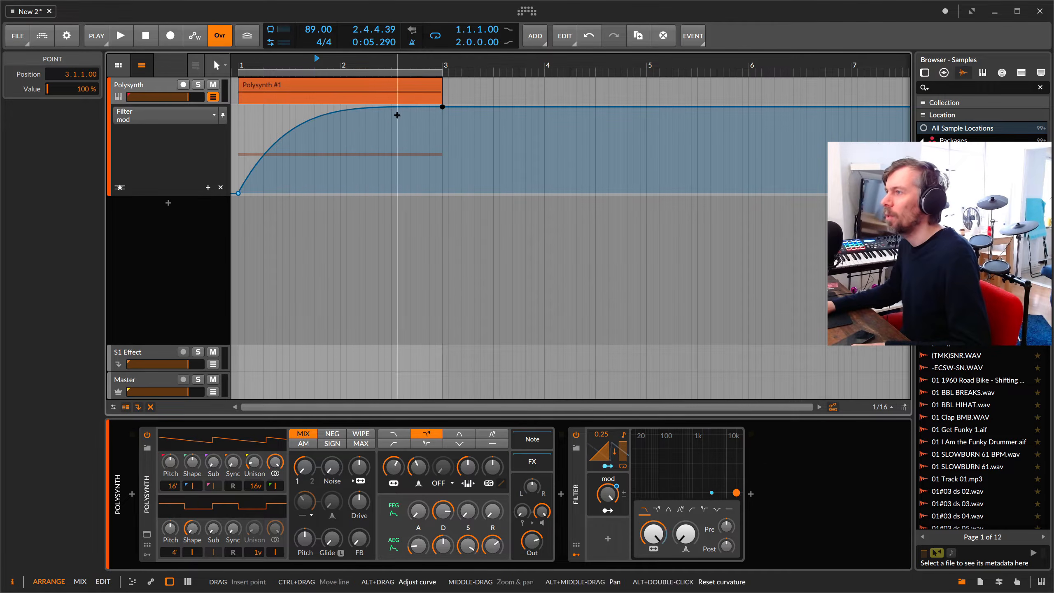
click(239, 64)
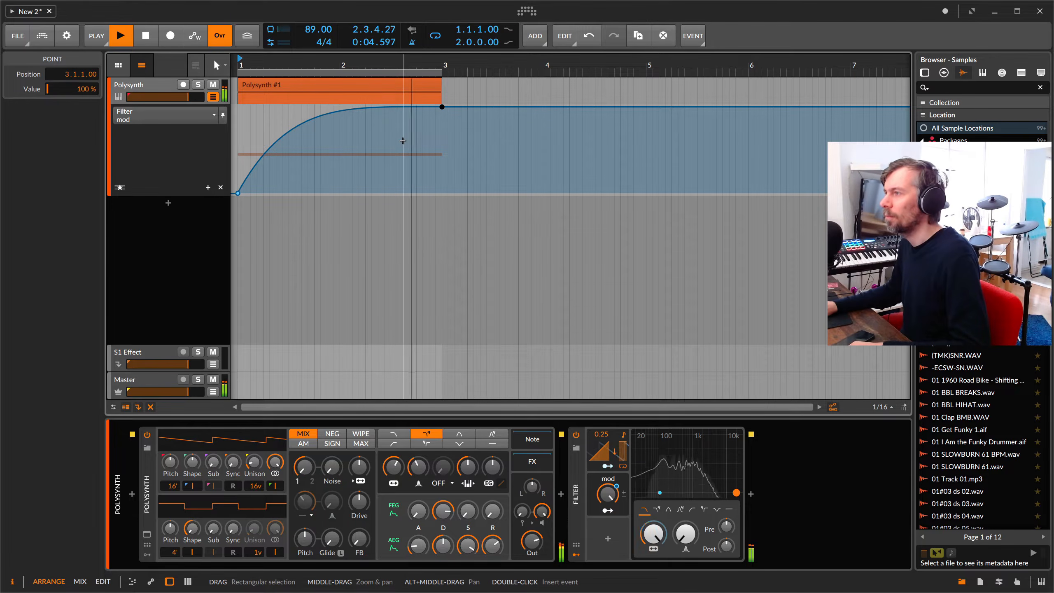
key(space)
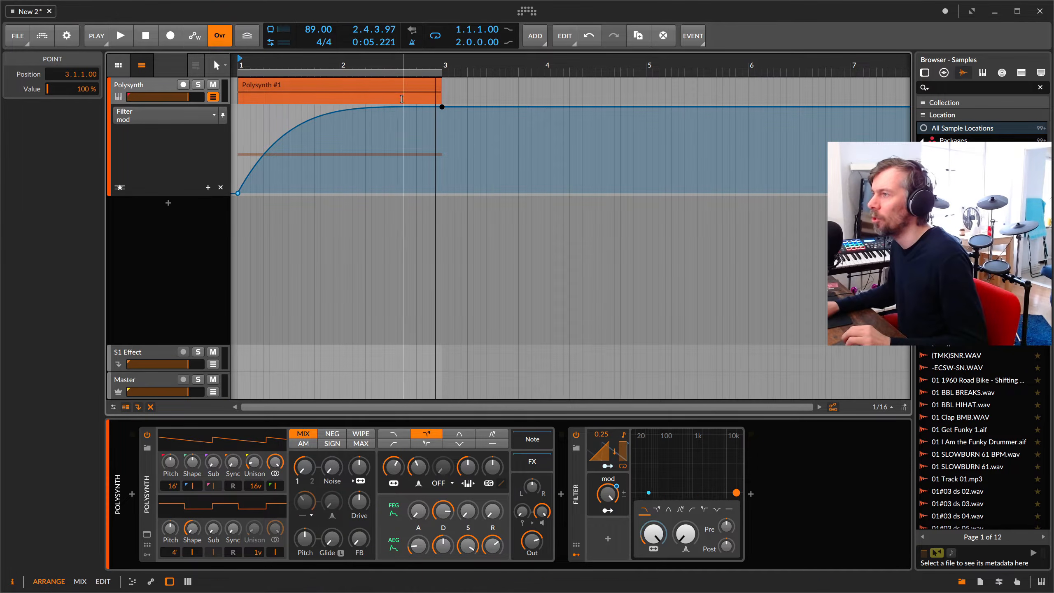
Reset the mod automation curve to a straight line between its two points.
drag(290, 66, 299, 75)
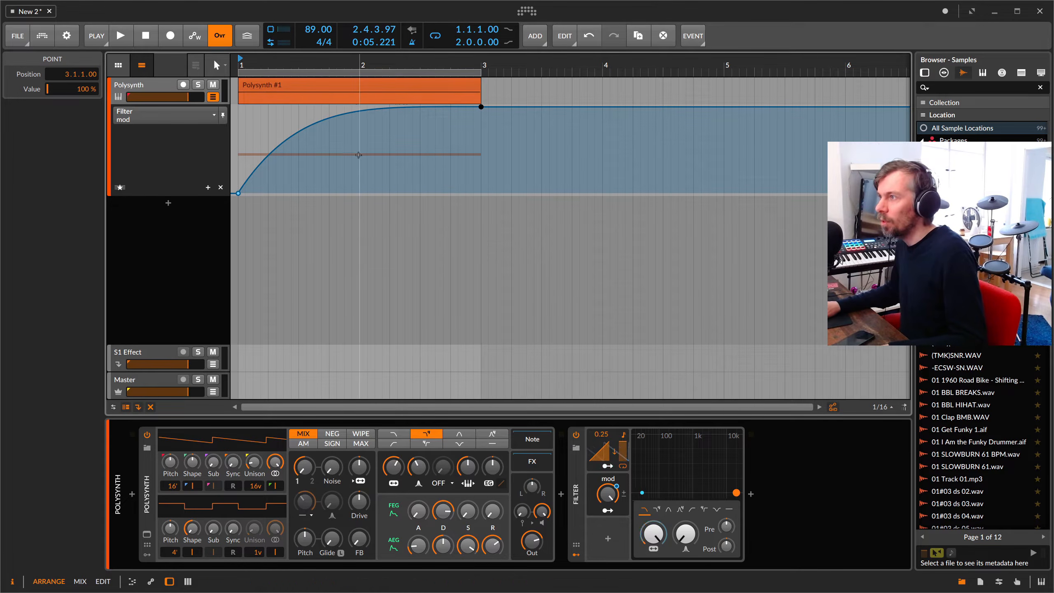
drag(346, 121, 341, 111)
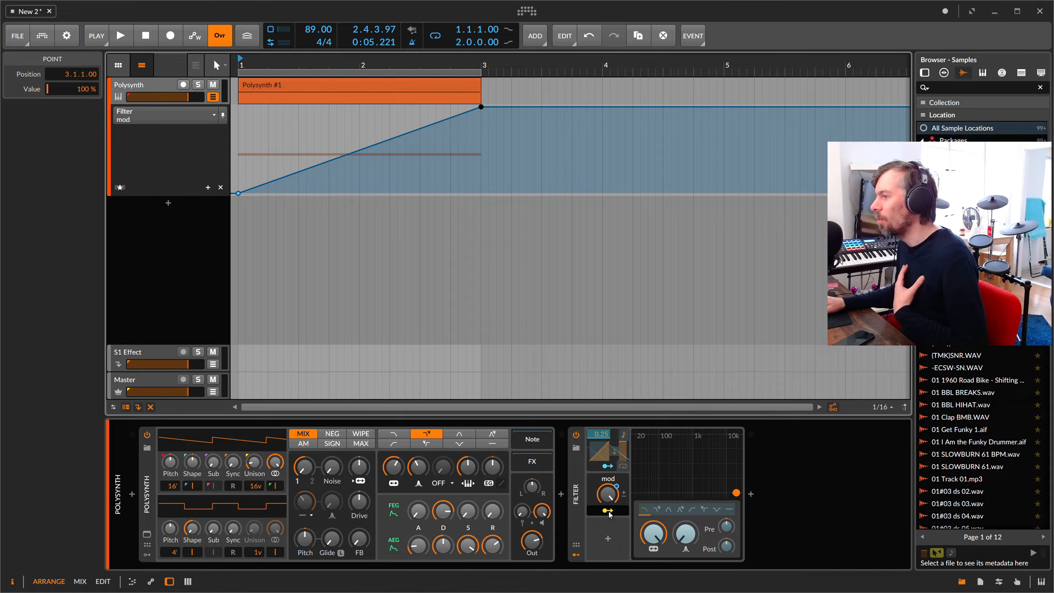
Lower the Ramp's Amount to 0% and map the mod macro to it with a modulation of +1.000.
click(624, 452)
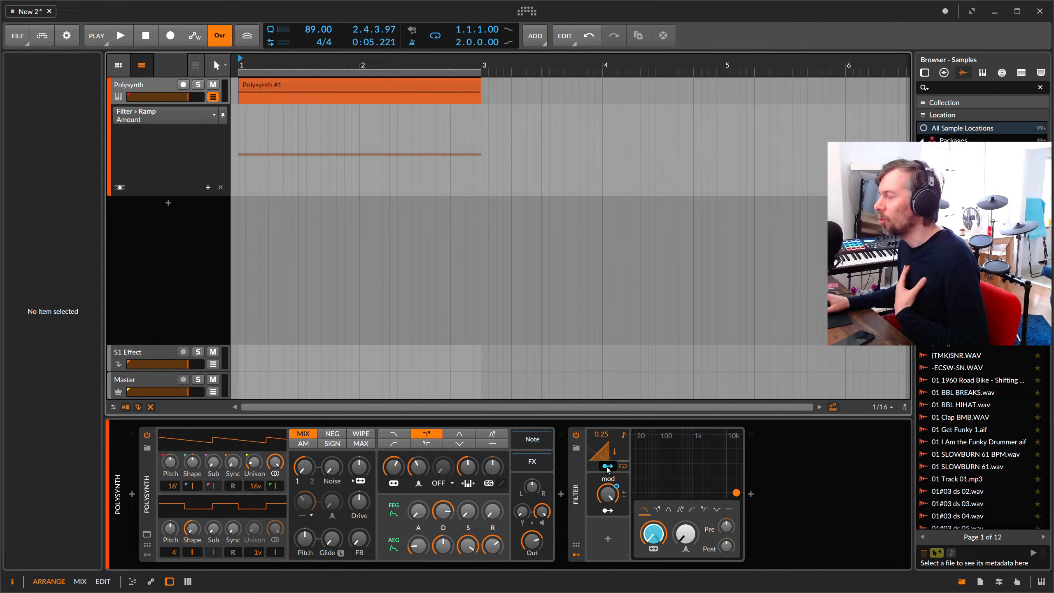
click(608, 511)
drag(623, 453, 623, 432)
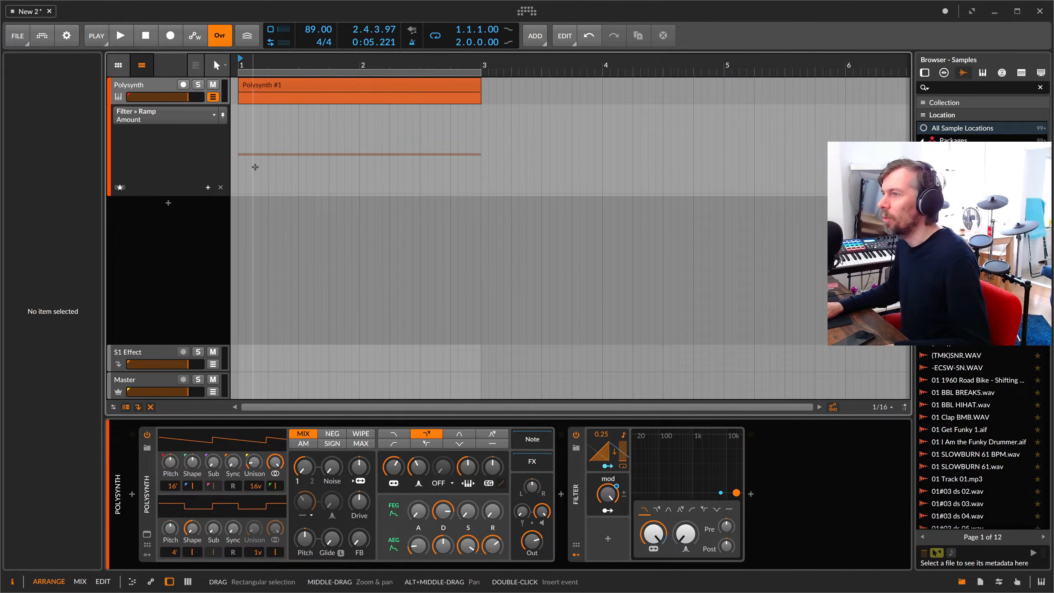
Show the mod automation again and play the two-bar loop from bar 1 to hear the modulated ramp amount.
click(600, 494)
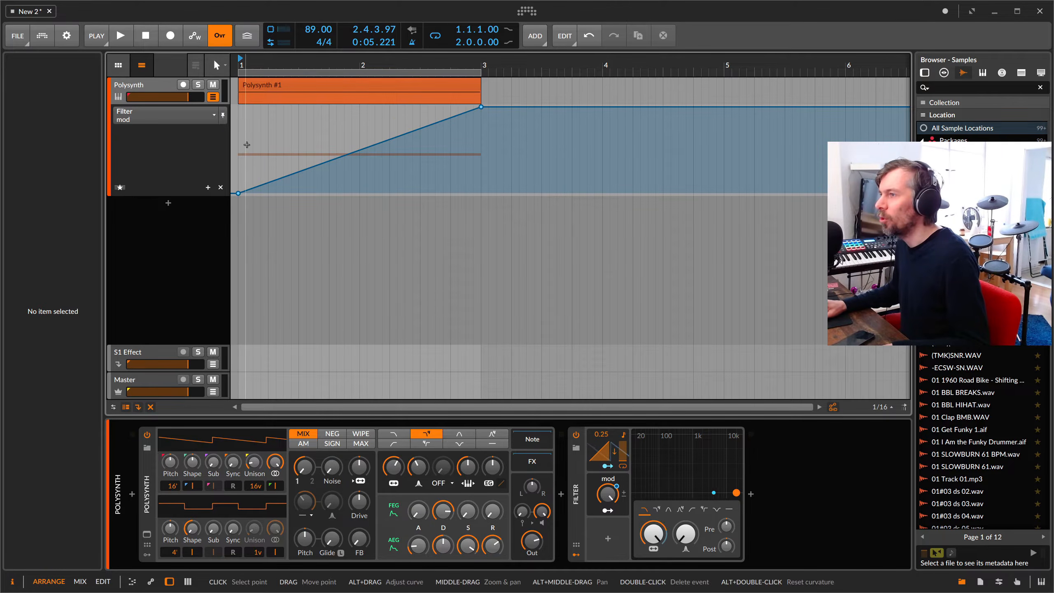
click(239, 66)
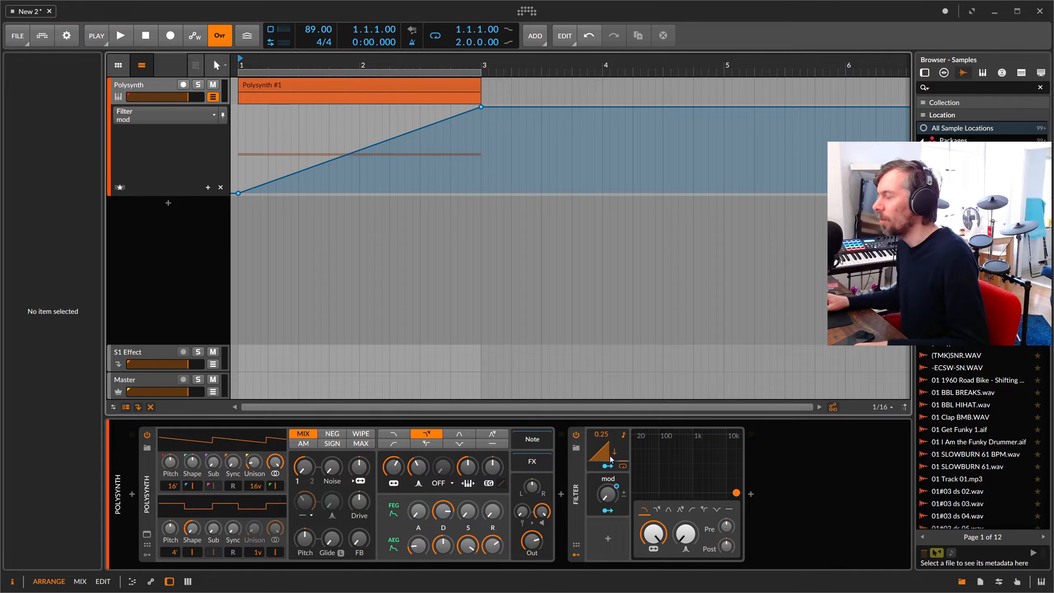
click(116, 28)
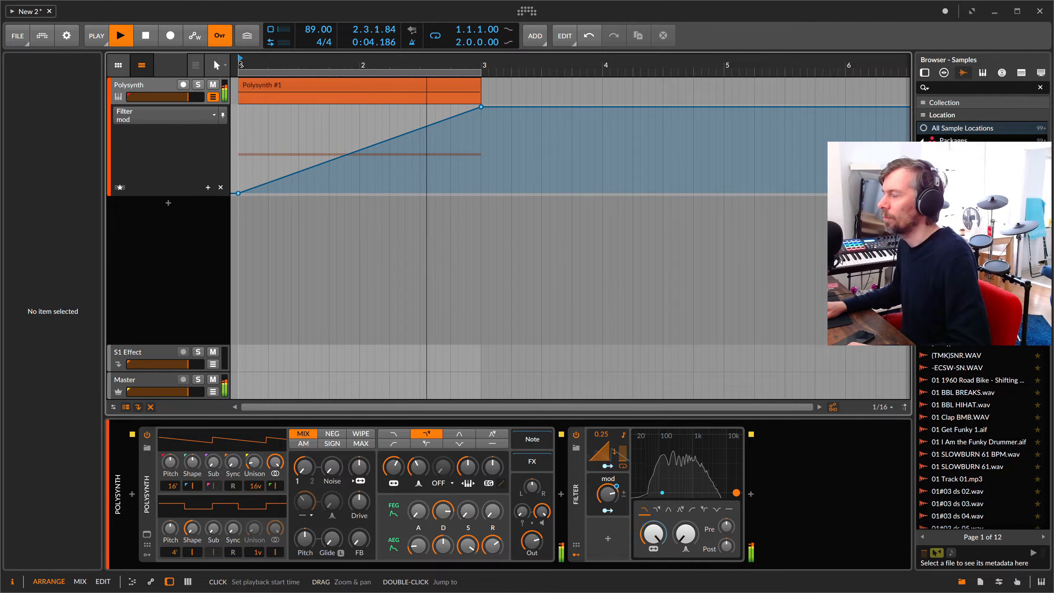
click(116, 28)
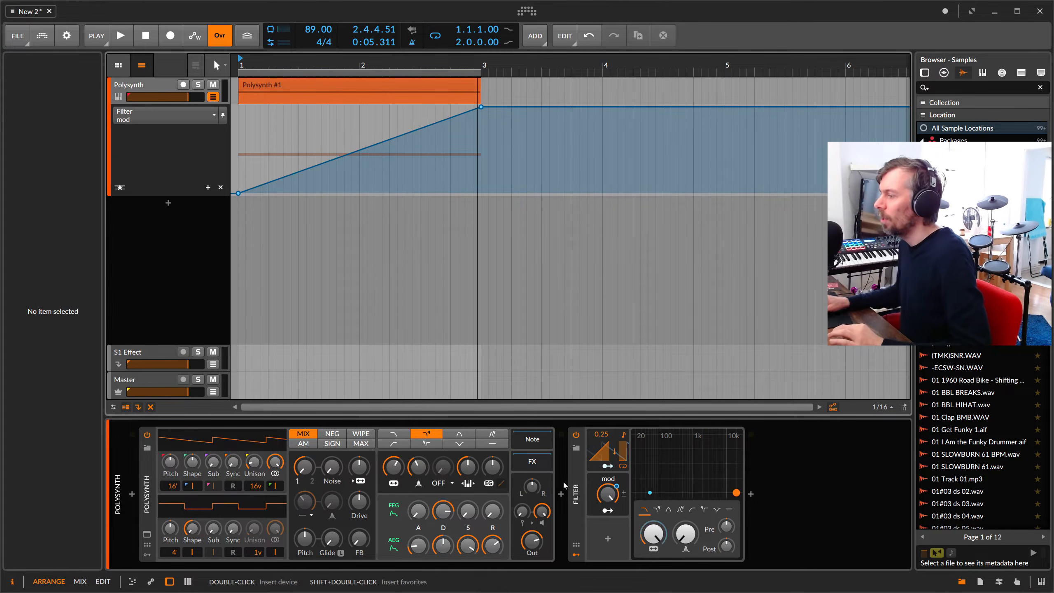
Inspect the mod macro's modulation targets and set the response curve of its Amount modulation to Logarithmic.
click(594, 482)
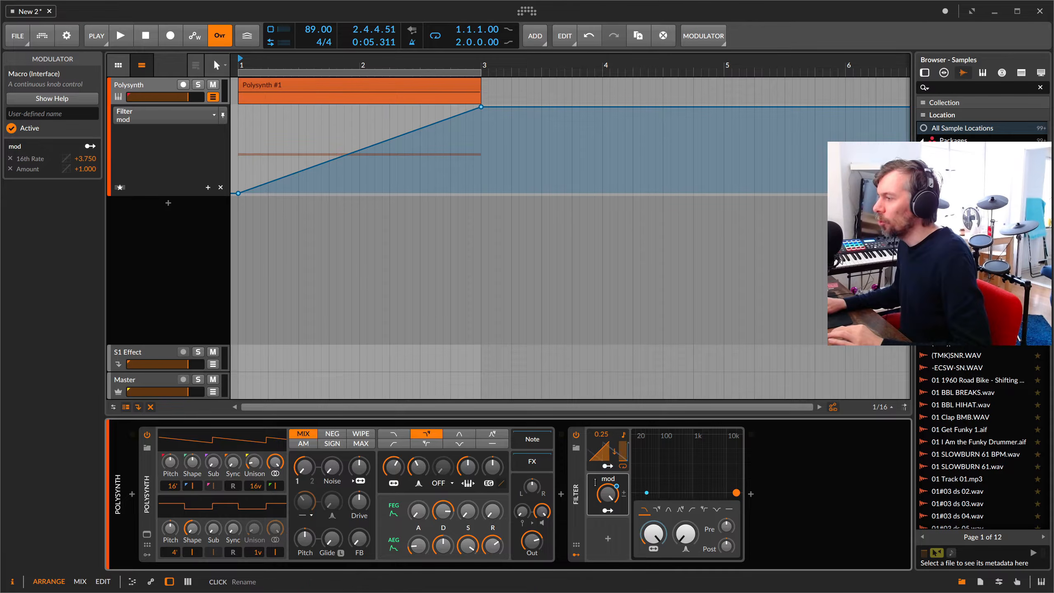
click(66, 169)
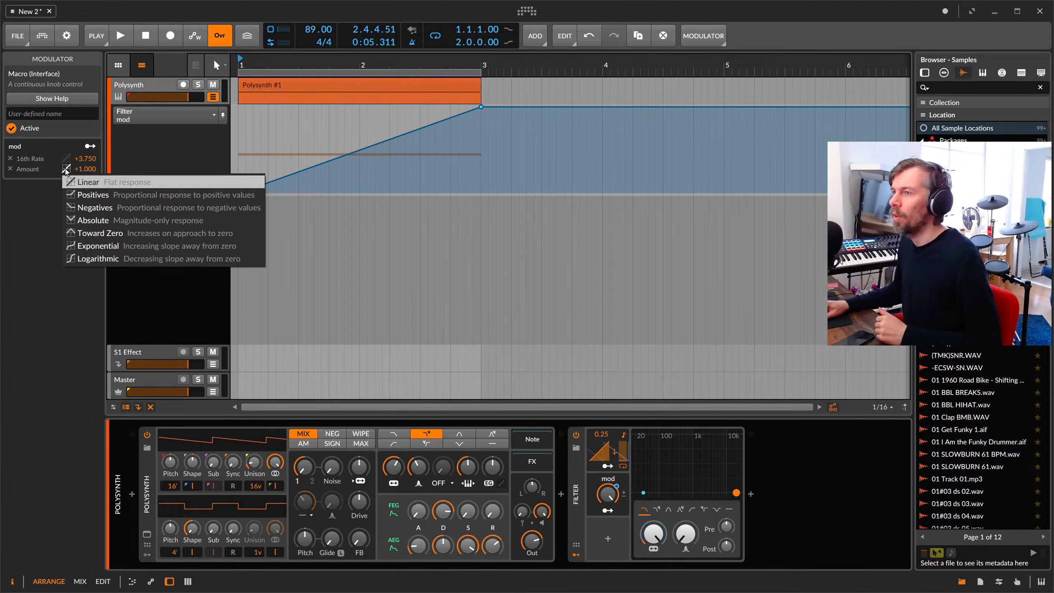
click(58, 177)
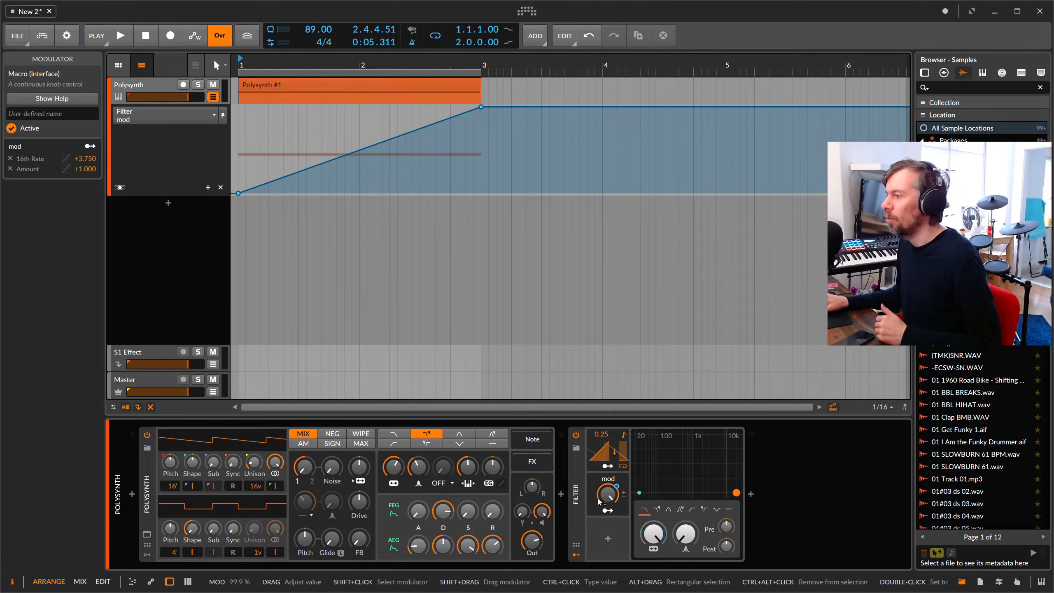
click(71, 172)
click(98, 259)
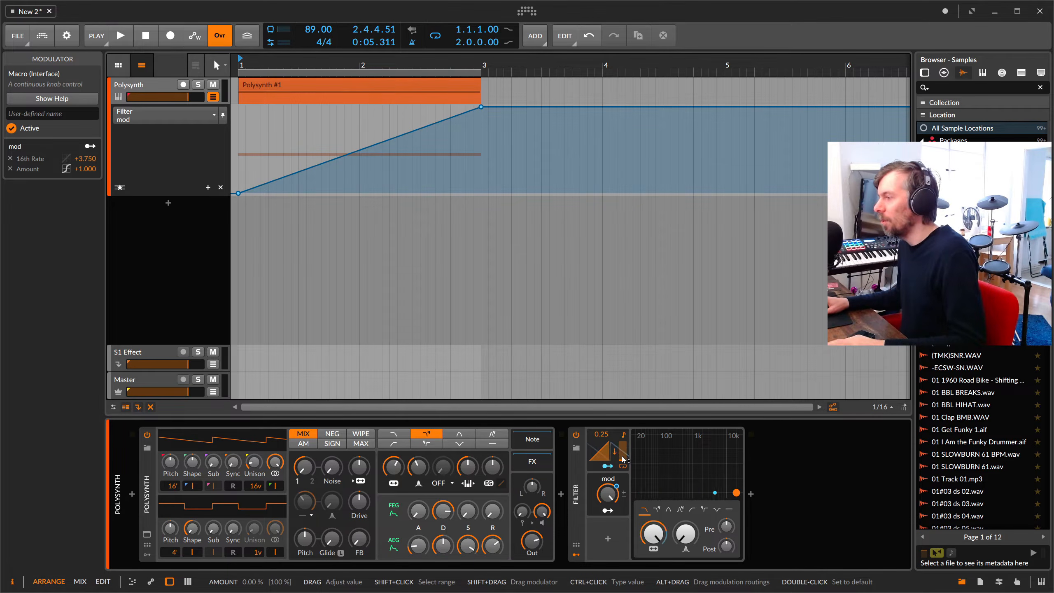
Play the two-bar loop several times to hear the Logarithmic response of the ramp amount.
key(space)
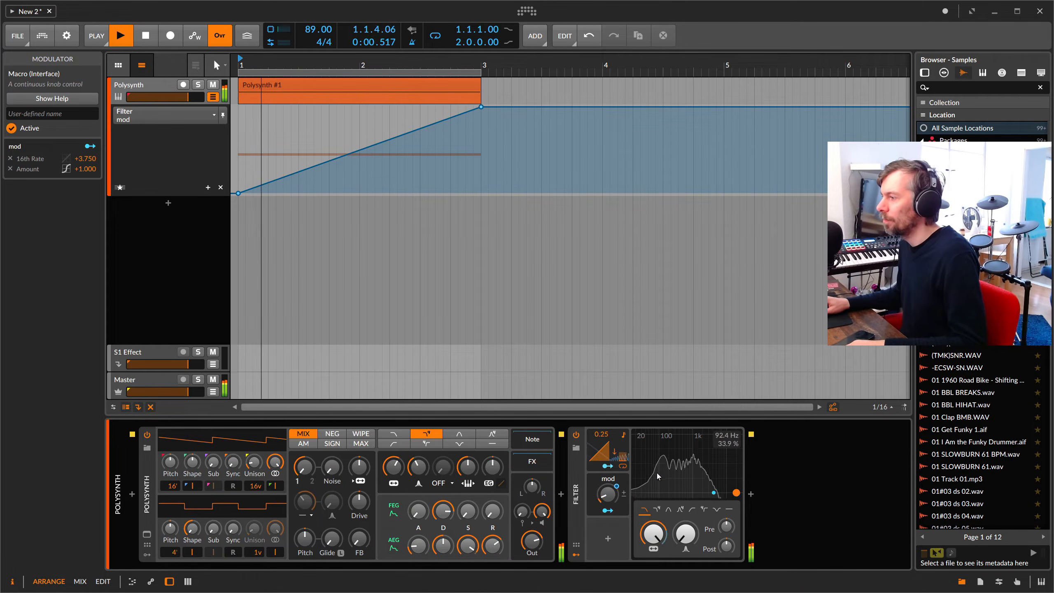
key(space)
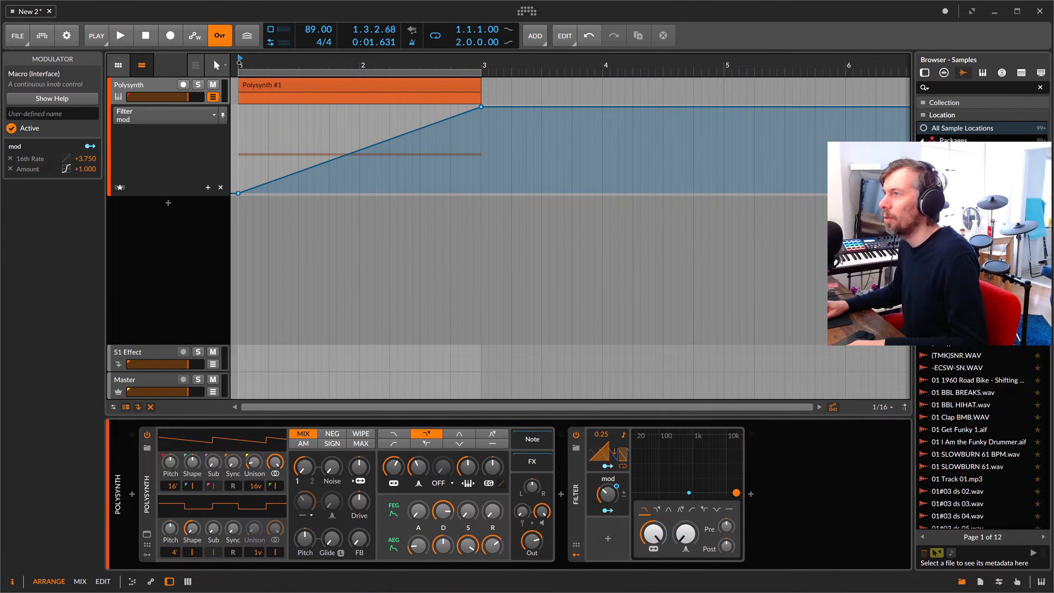
key(space)
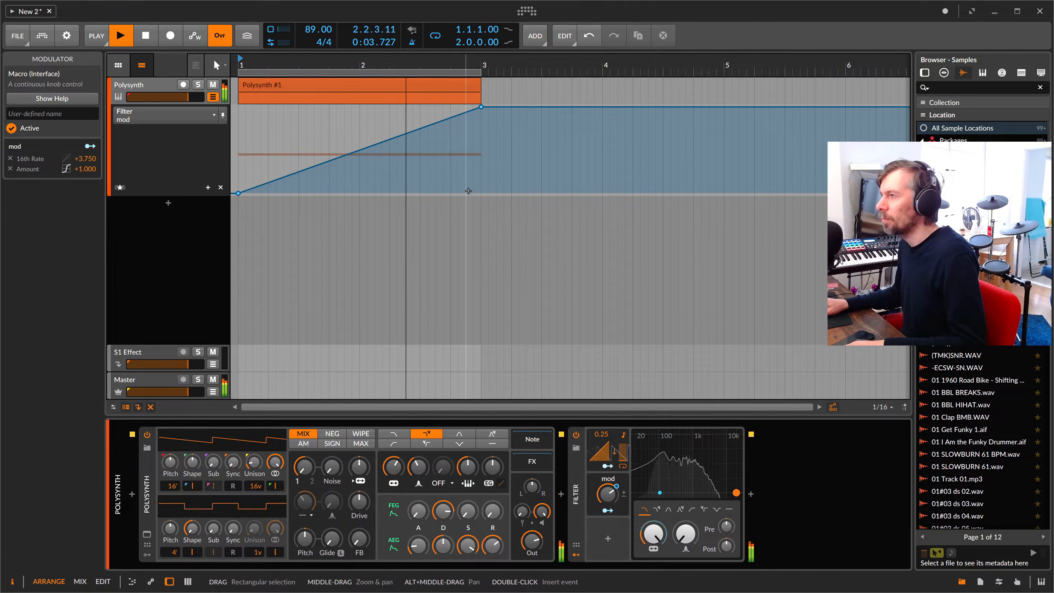
key(space)
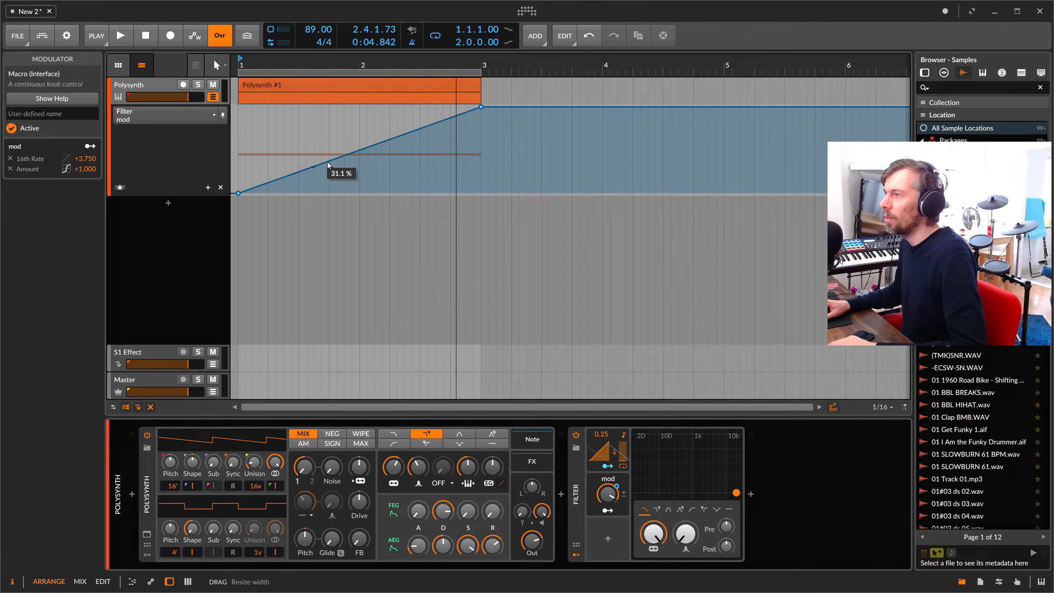
key(space)
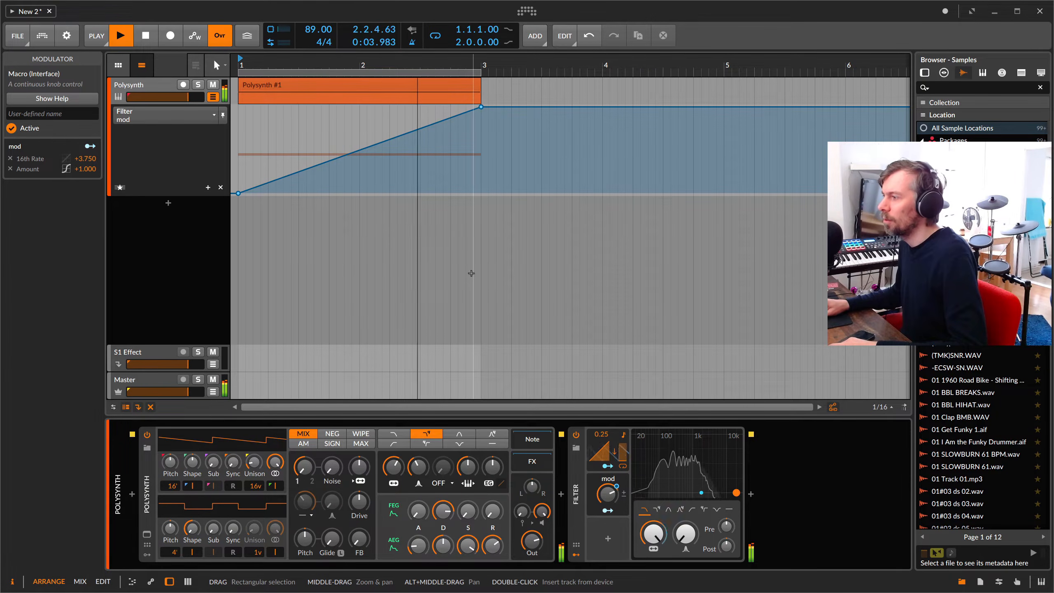
key(space)
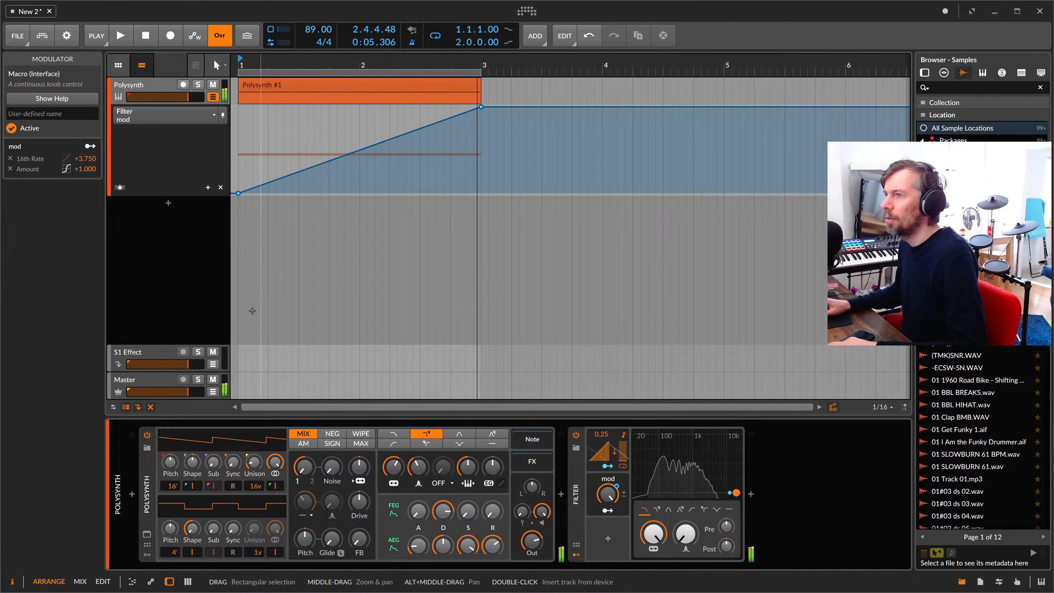
Try the Exponential response curve on the mod macro's Amount modulation and play the loop.
click(66, 169)
click(85, 246)
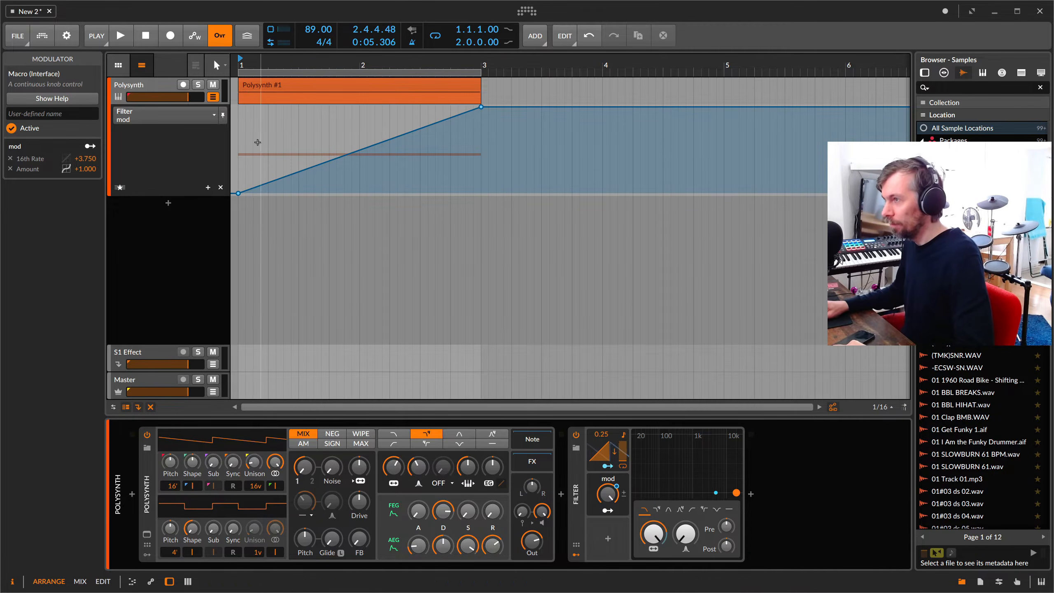
key(space)
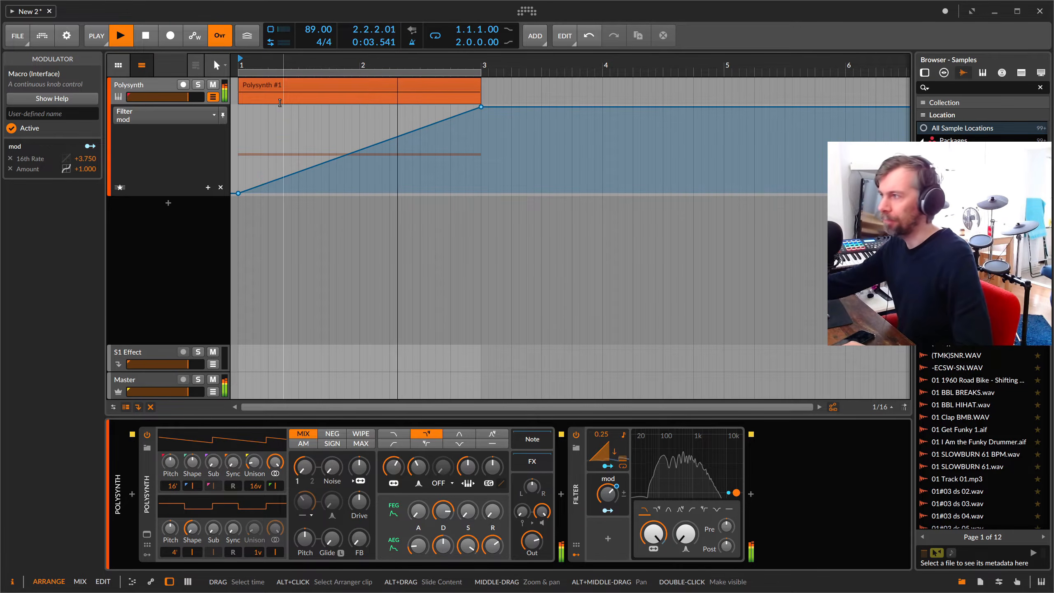
key(space)
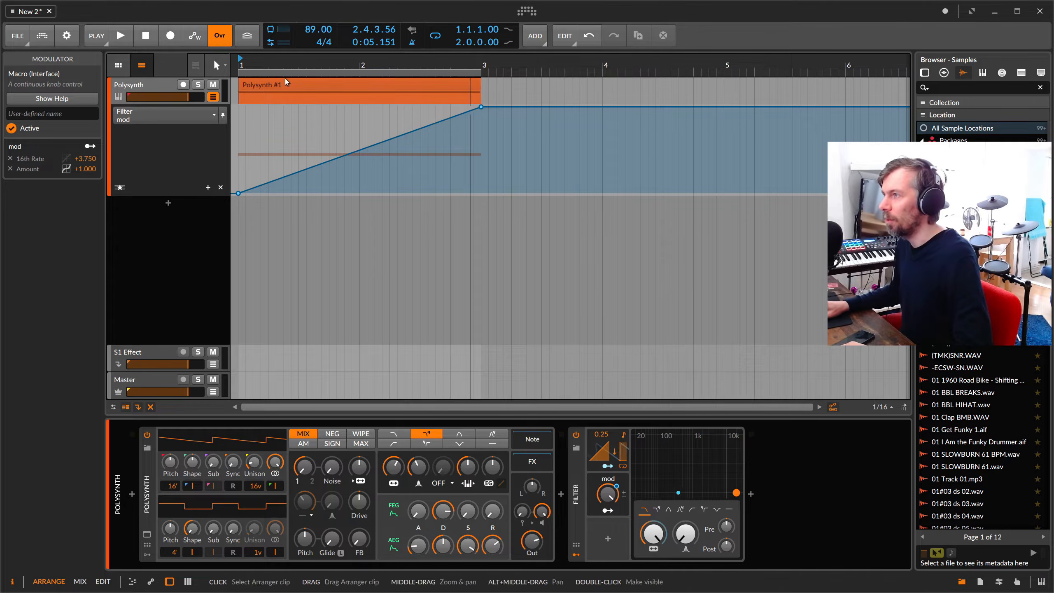
Move the playback start to 1.1.2, set the macro's Amount modulation response to Logarithmic, and play the loop.
click(251, 65)
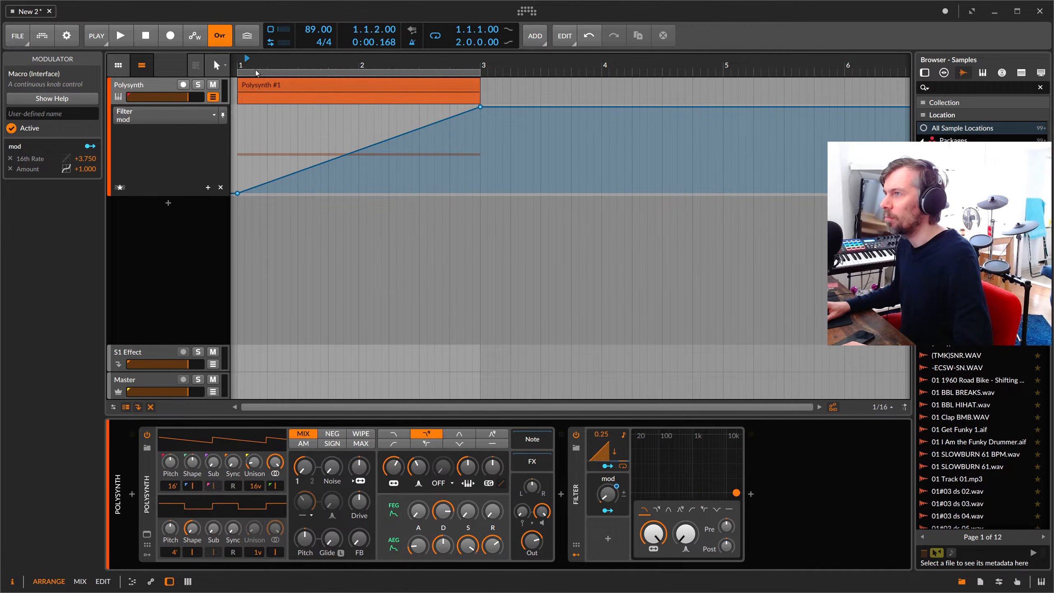
click(247, 66)
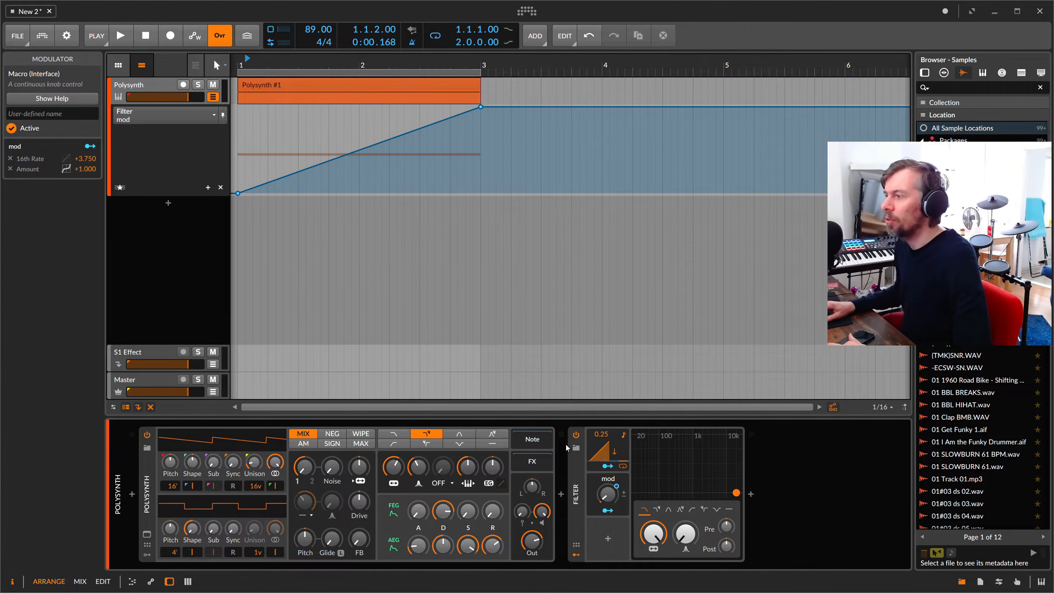
click(66, 168)
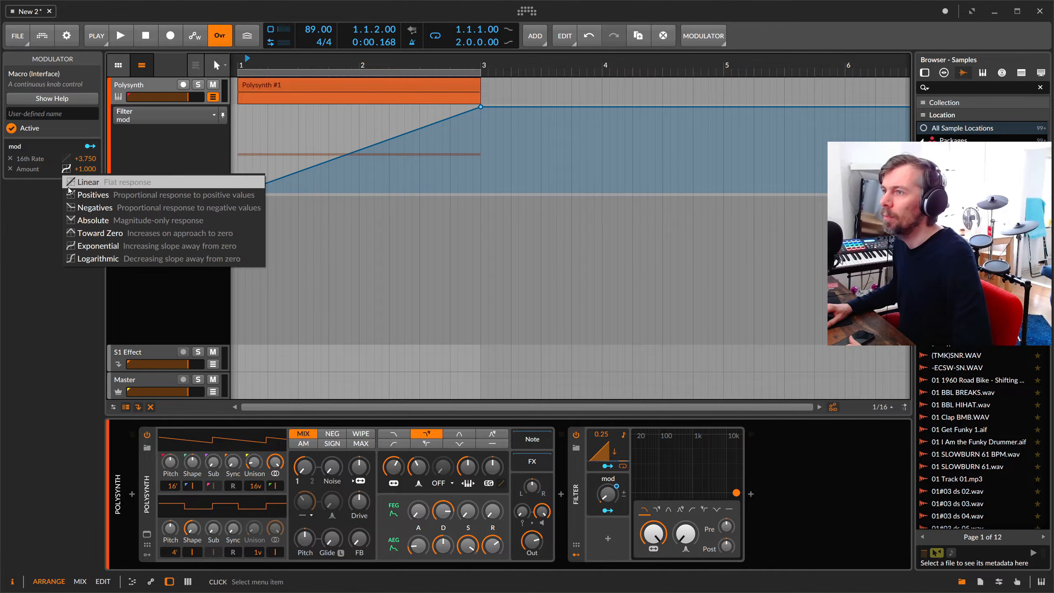
click(98, 258)
key(space)
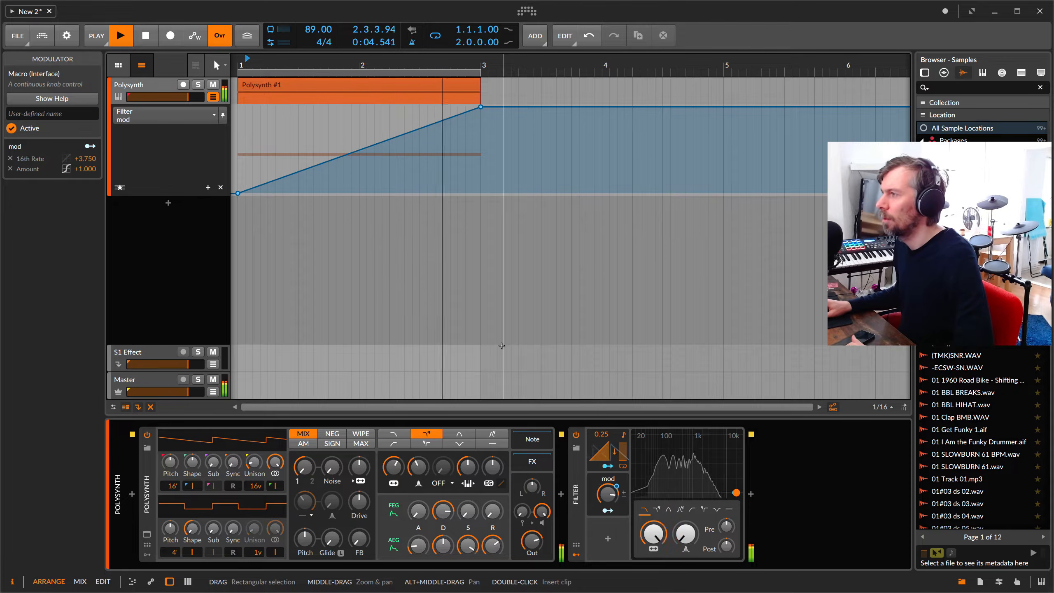
key(space)
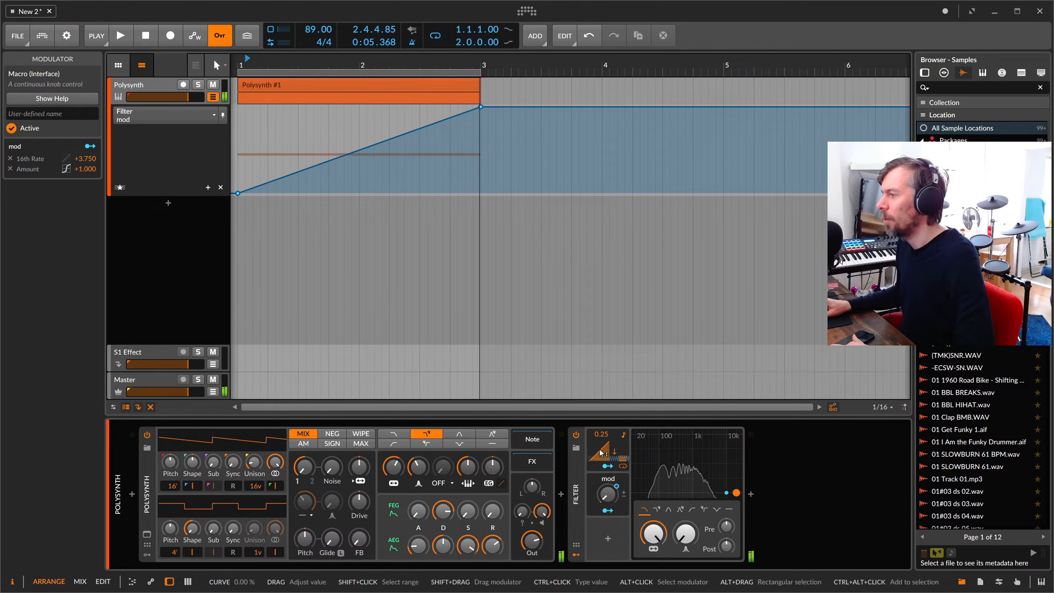
Bend the Ramp's Curve to 100%, map the mod macro to it with a modulation of -2.000, and play the loop.
drag(599, 453, 600, 478)
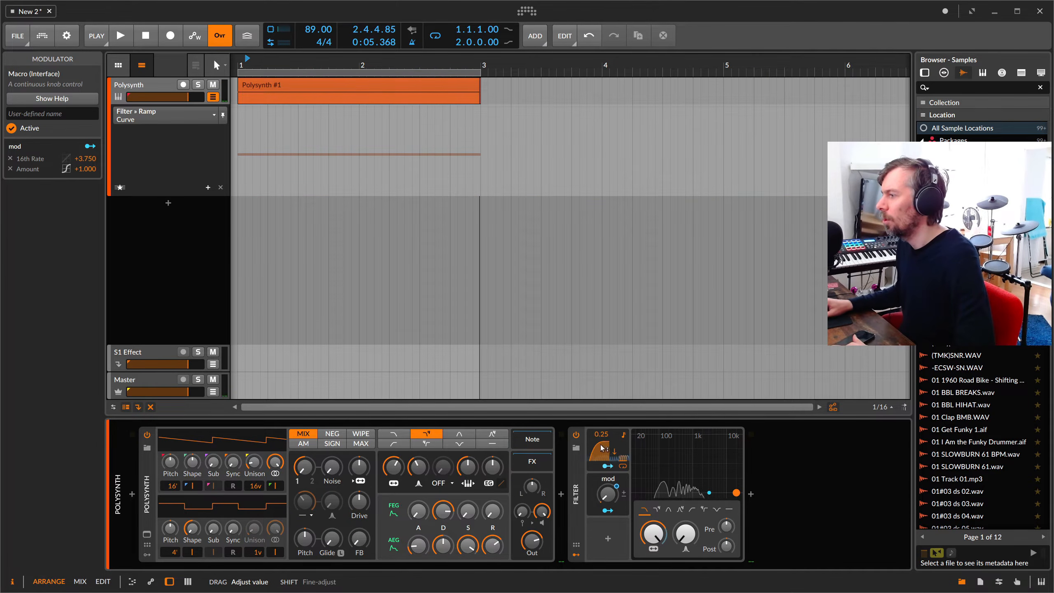
click(608, 510)
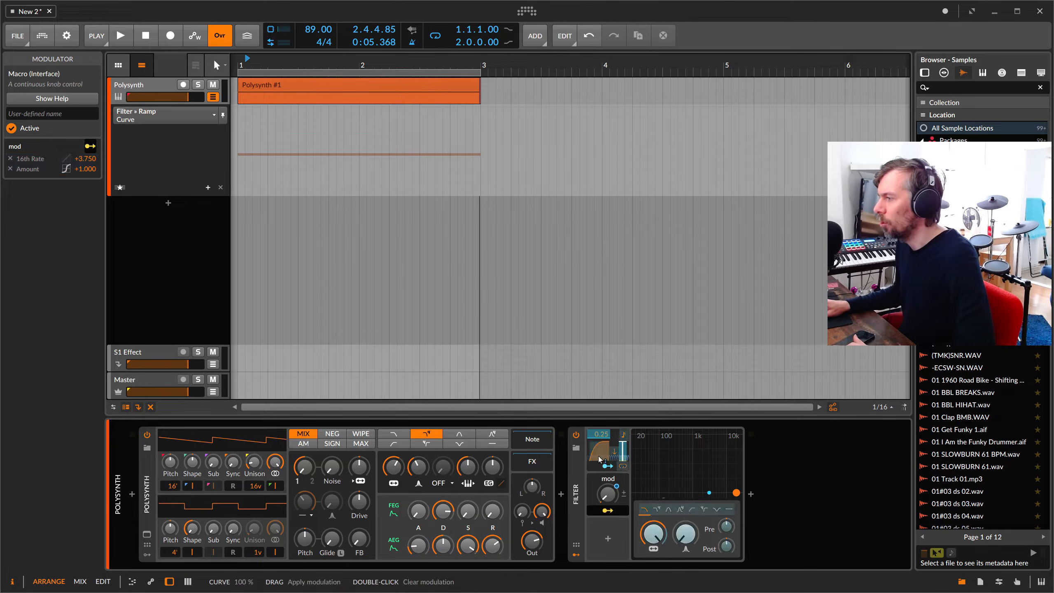
drag(600, 458, 589, 445)
key(space)
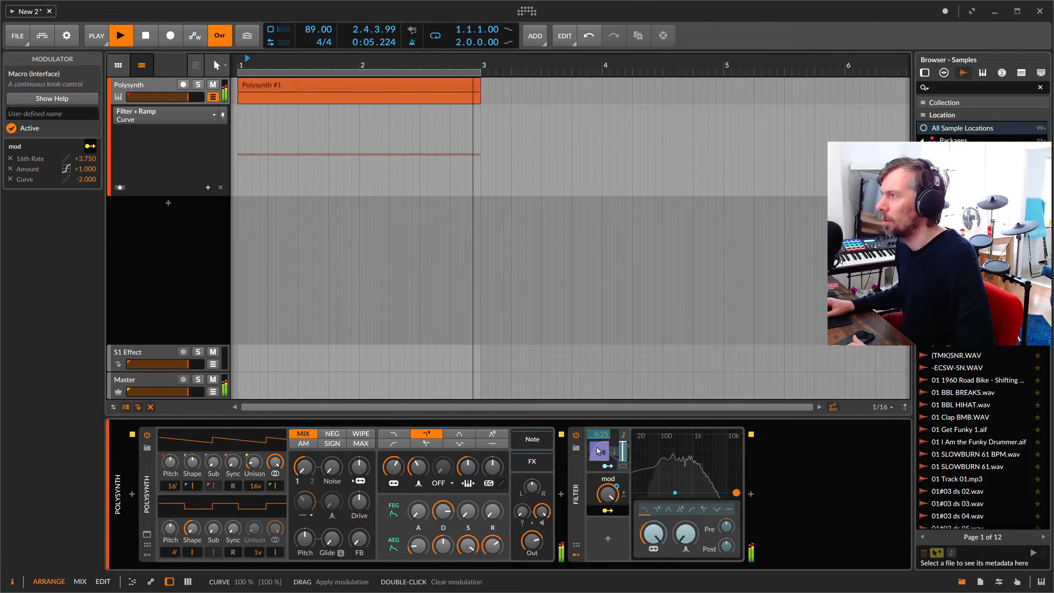
key(space)
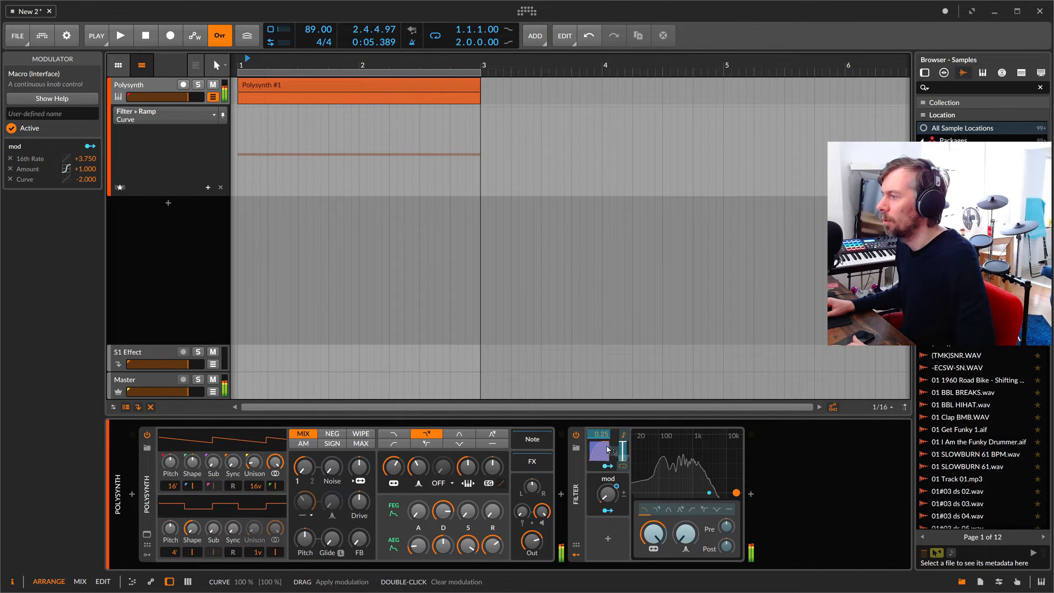
Reverse the mod automation so it falls from 100% at bar 1 to 0% at bar 3, and play it from bar 1.
click(181, 114)
click(166, 130)
drag(238, 193, 238, 106)
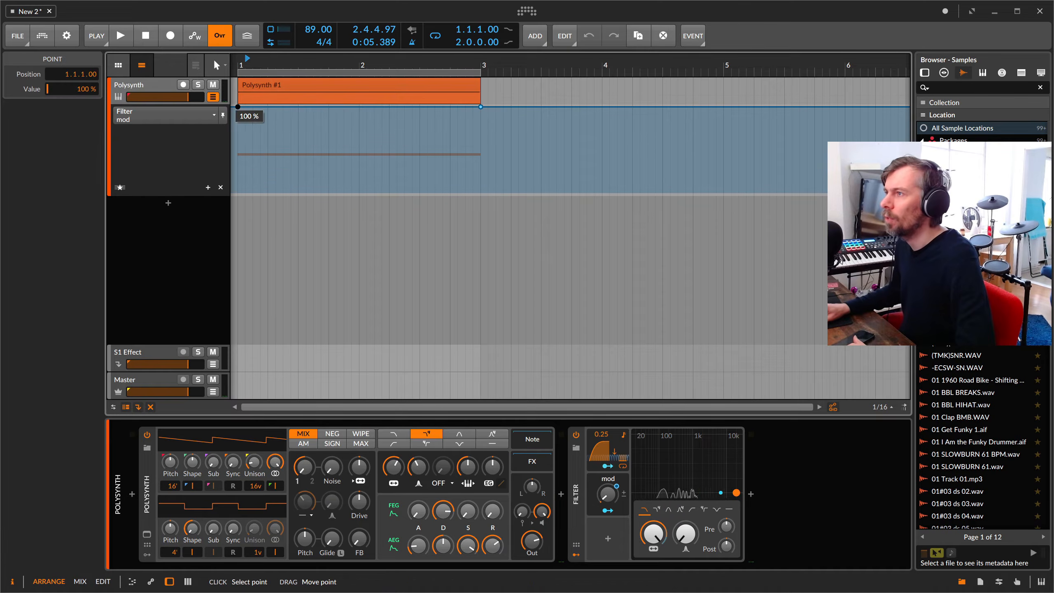
drag(480, 107, 481, 193)
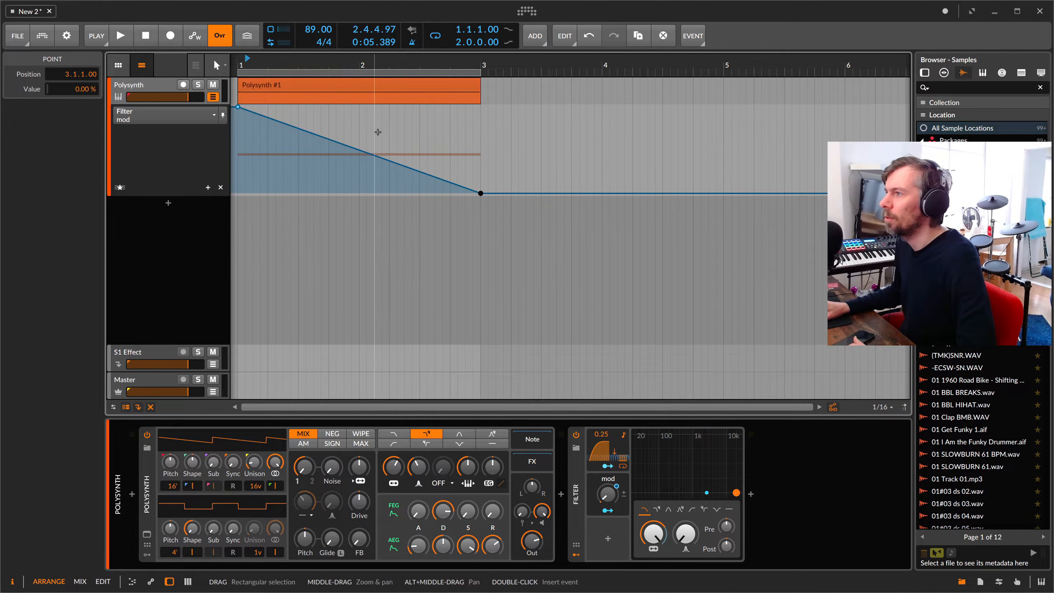
click(240, 65)
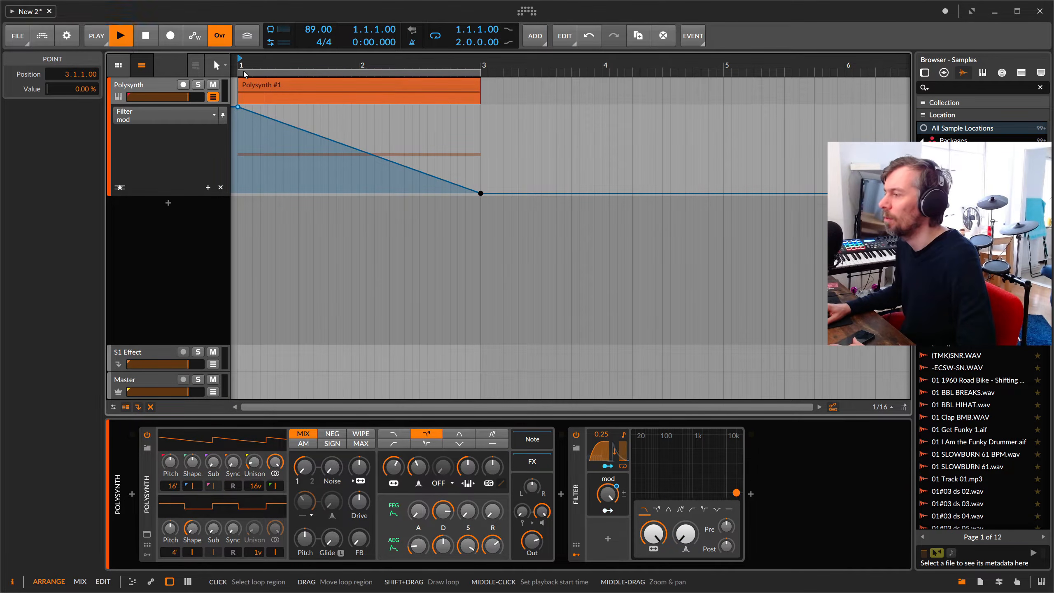
key(space)
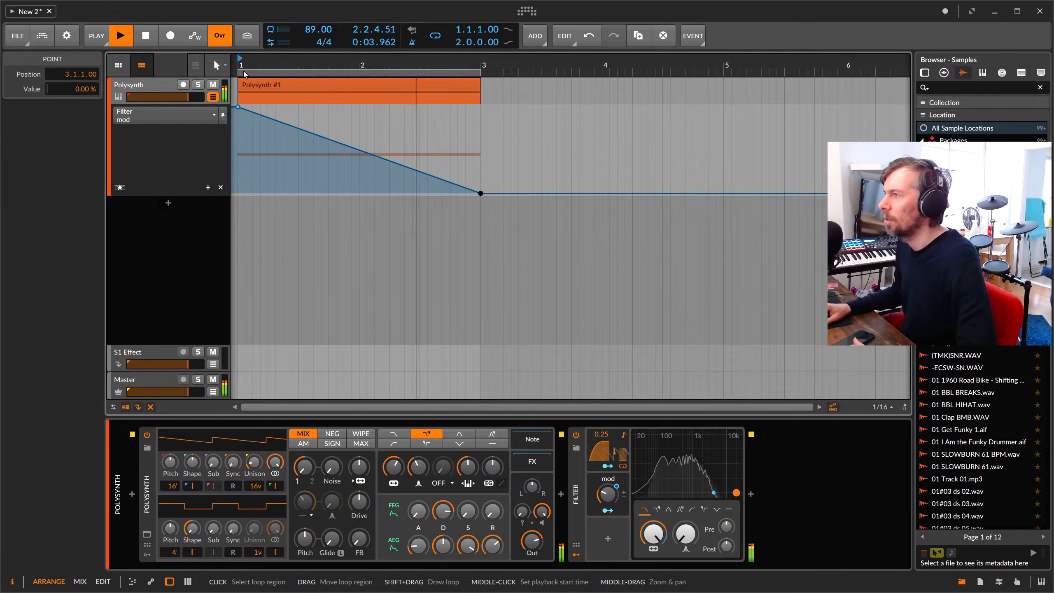
key(space)
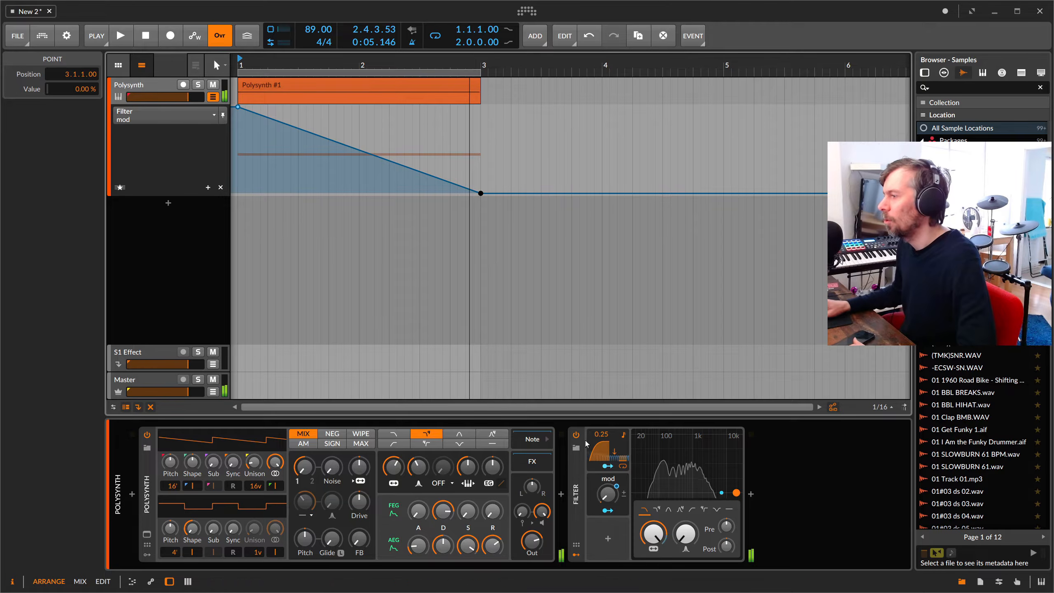
Set the Ramp's 16th note rate to 4.
double_click(600, 434)
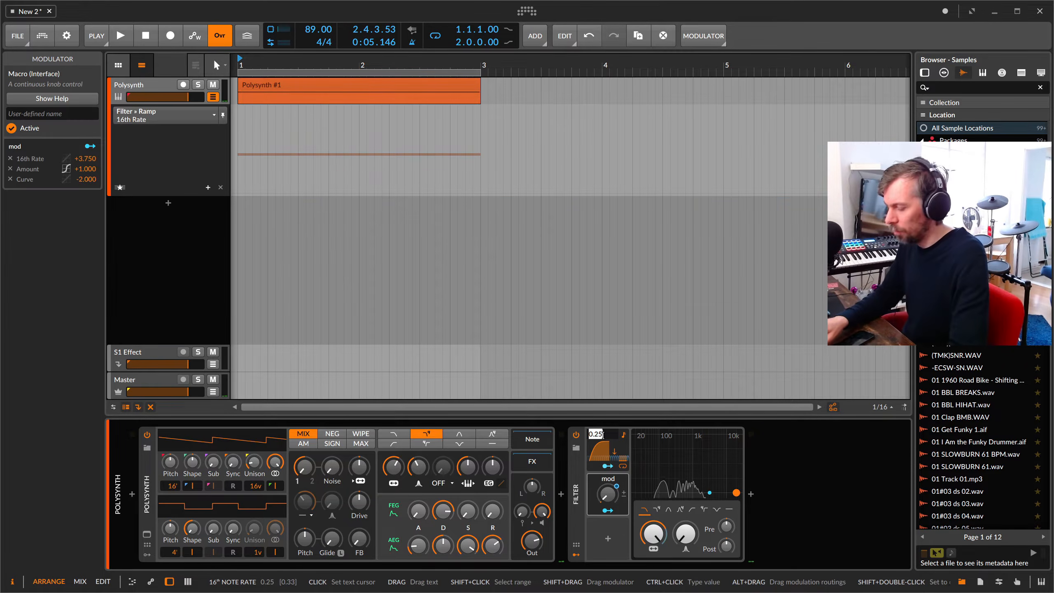
text(4)
key(Return)
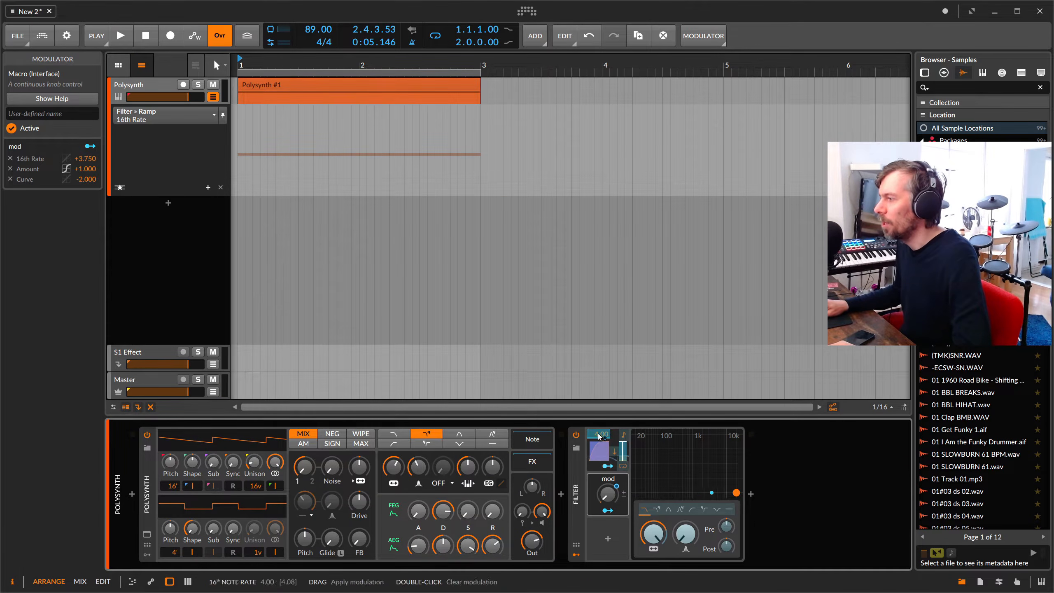
Set the mod macro's 16th Rate modulation to -3.75, show the mod automation lane, and play the loop from bar 1.
drag(599, 436, 600, 459)
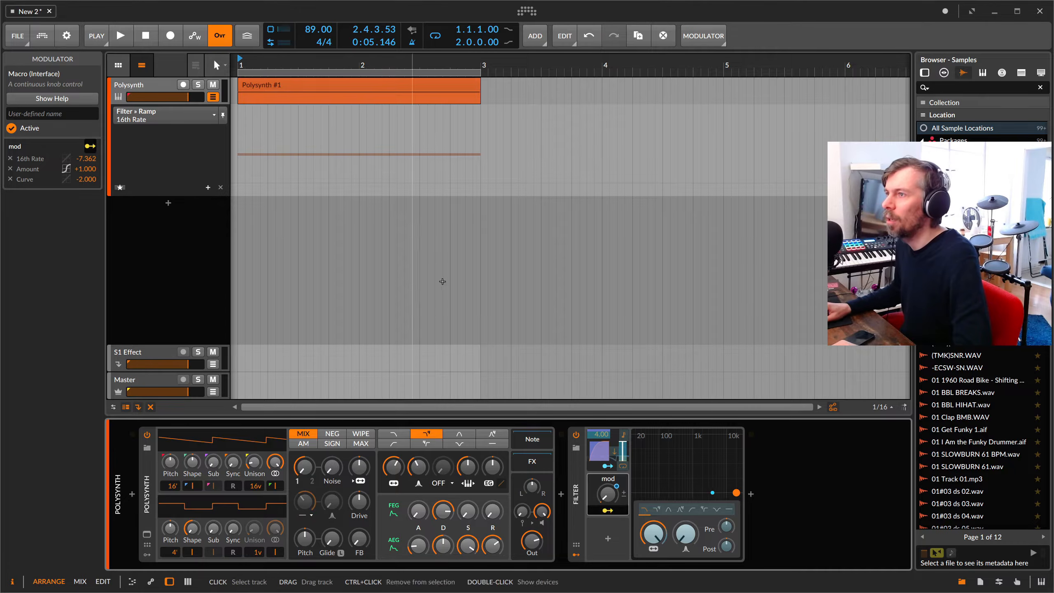
ctrl+click(97, 160)
text(-)
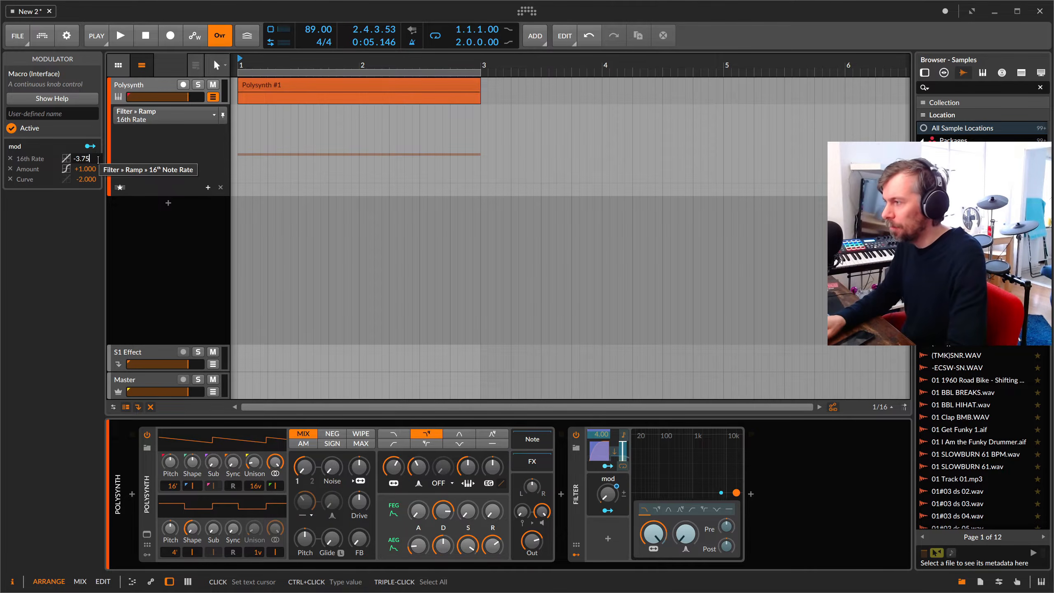
text(3.75)
key(Return)
click(607, 511)
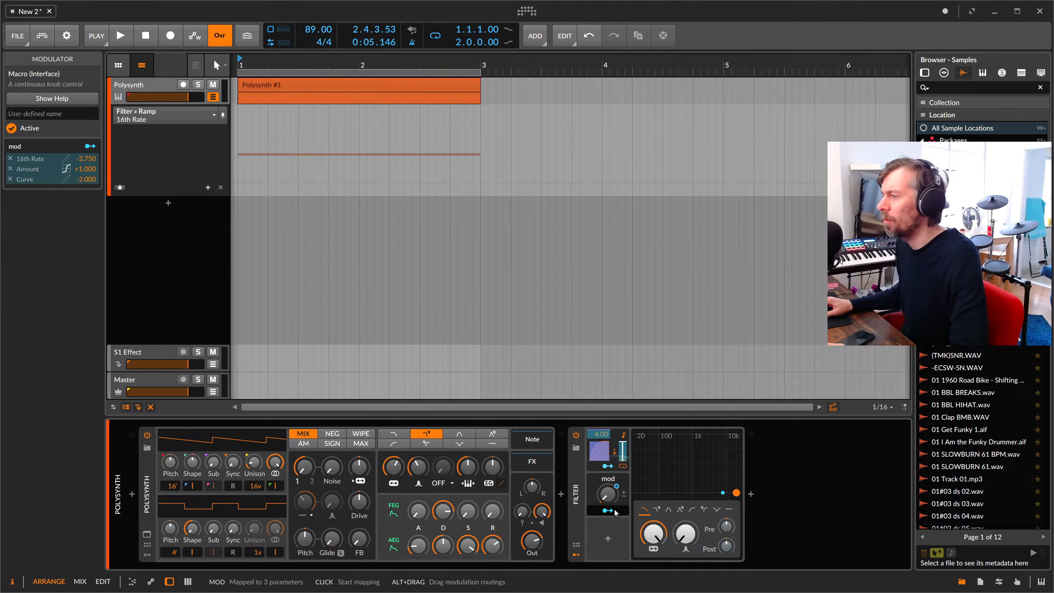
click(608, 495)
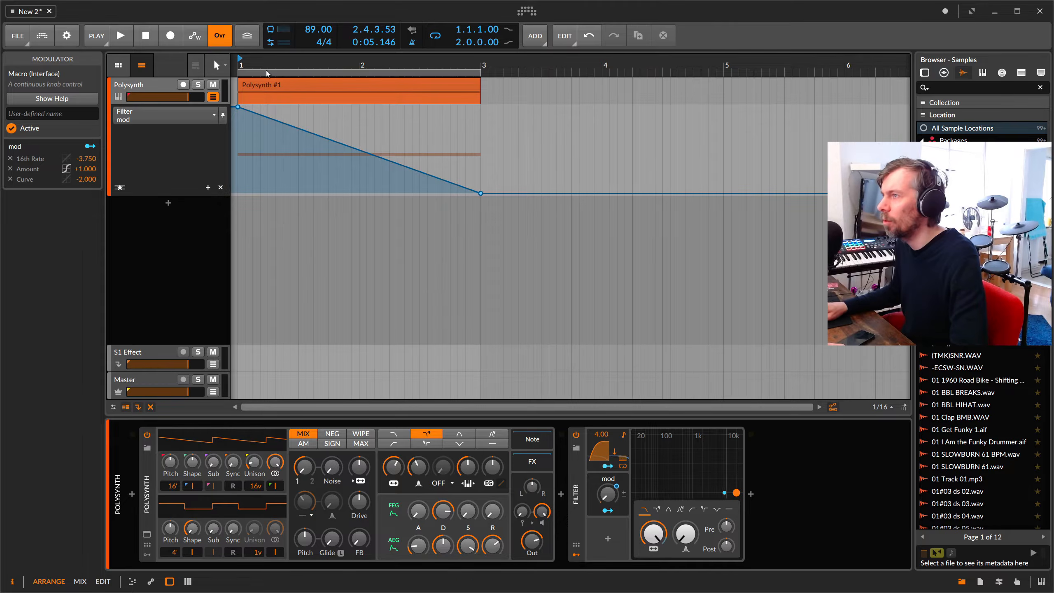
key(space)
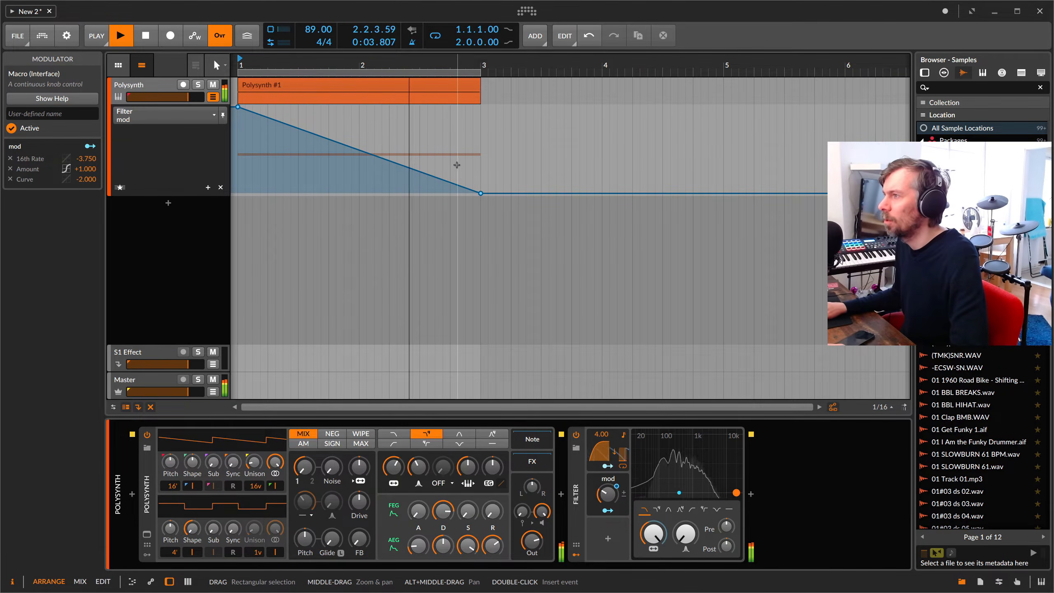
key(space)
Set the mod macro's Curve modulation to +2.000 and play the loop.
drag(606, 458, 606, 446)
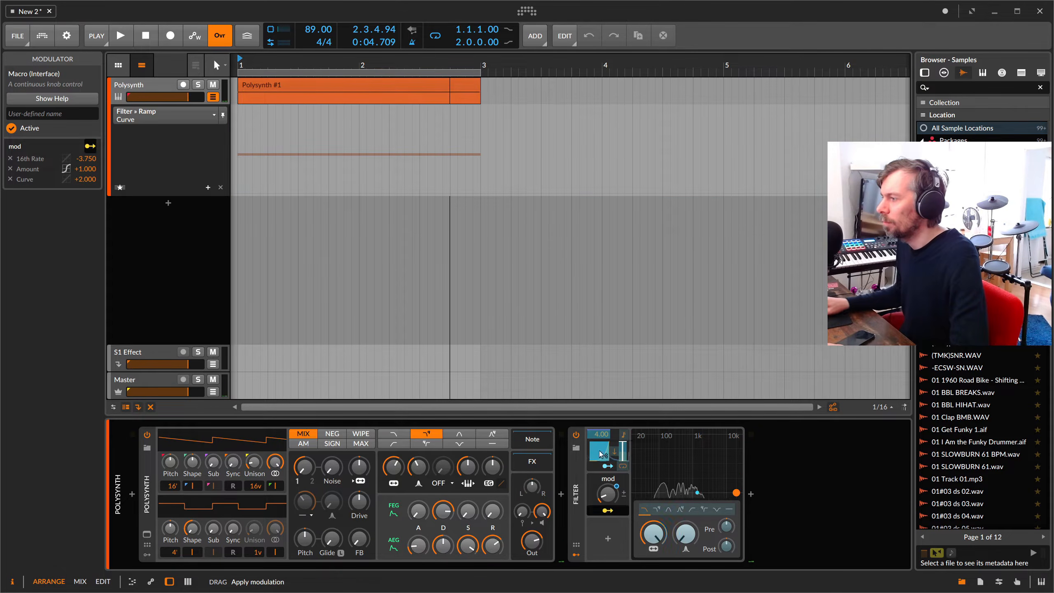
key(space)
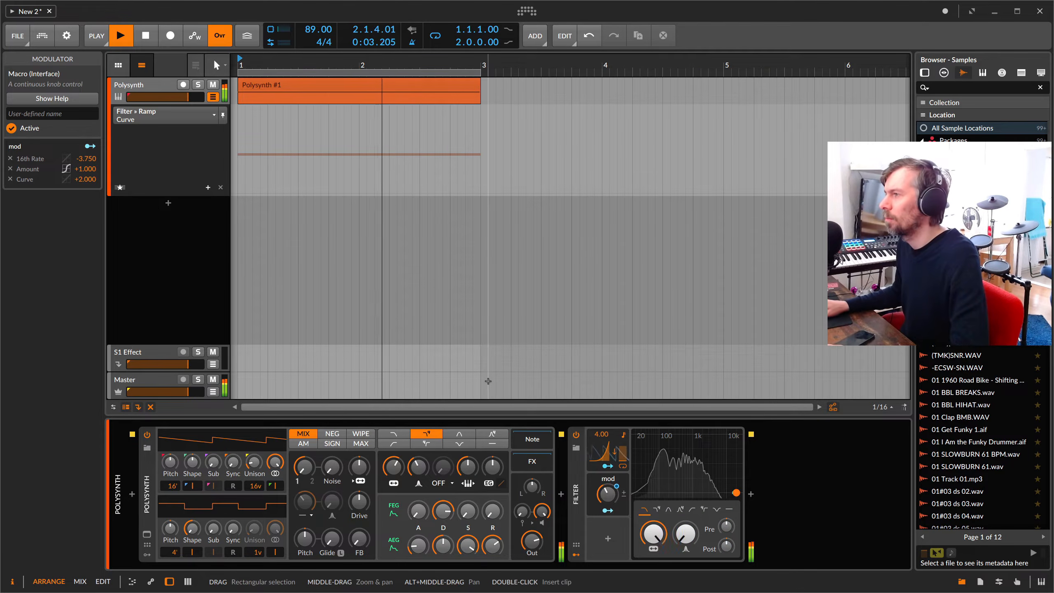
key(space)
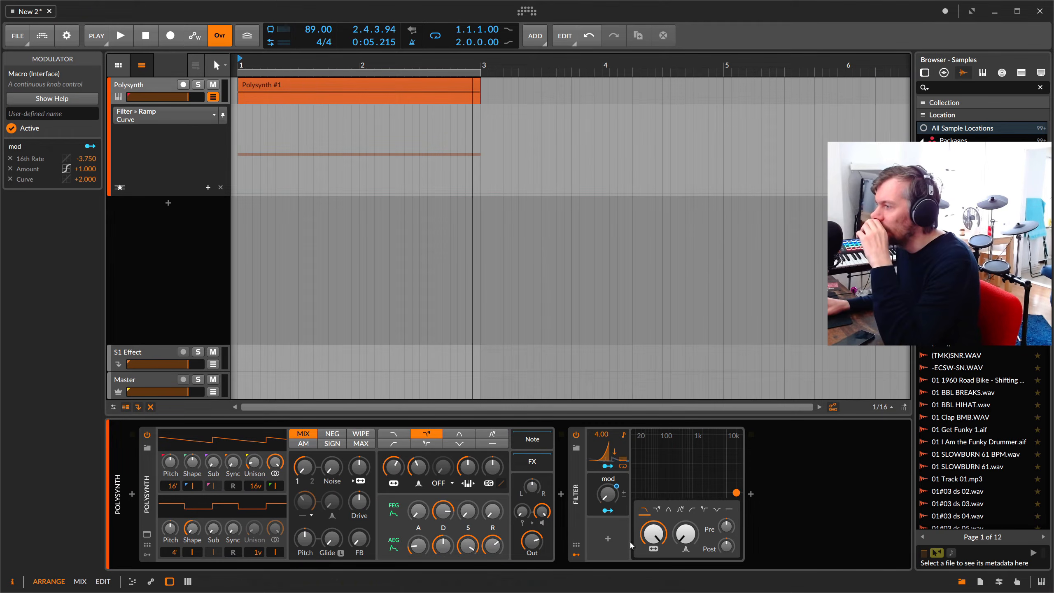
Collapse the Filter device and insert a second Filter after it in the chain.
click(576, 503)
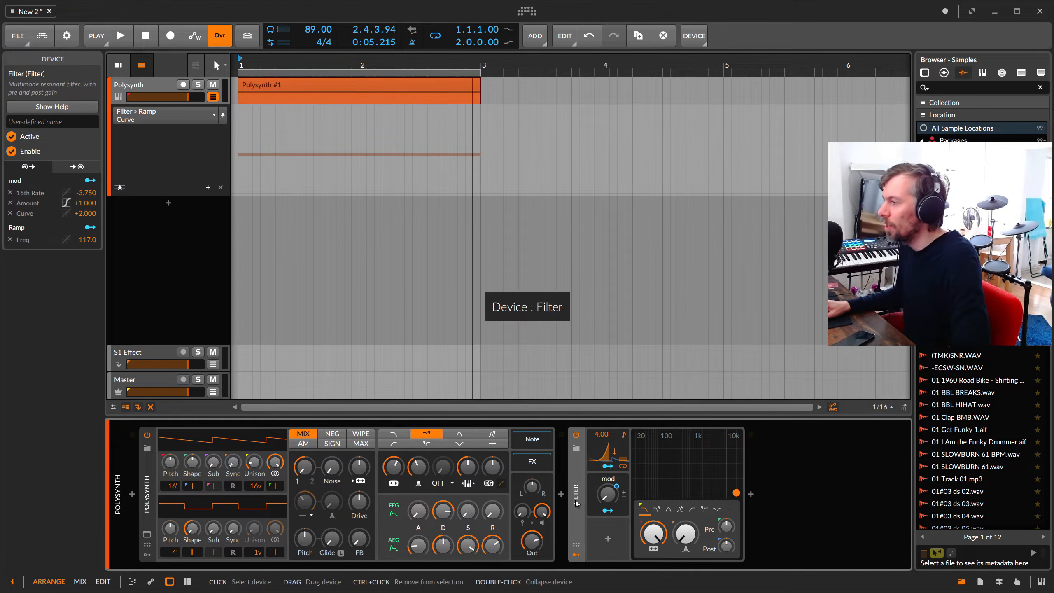
double_click(576, 503)
click(637, 494)
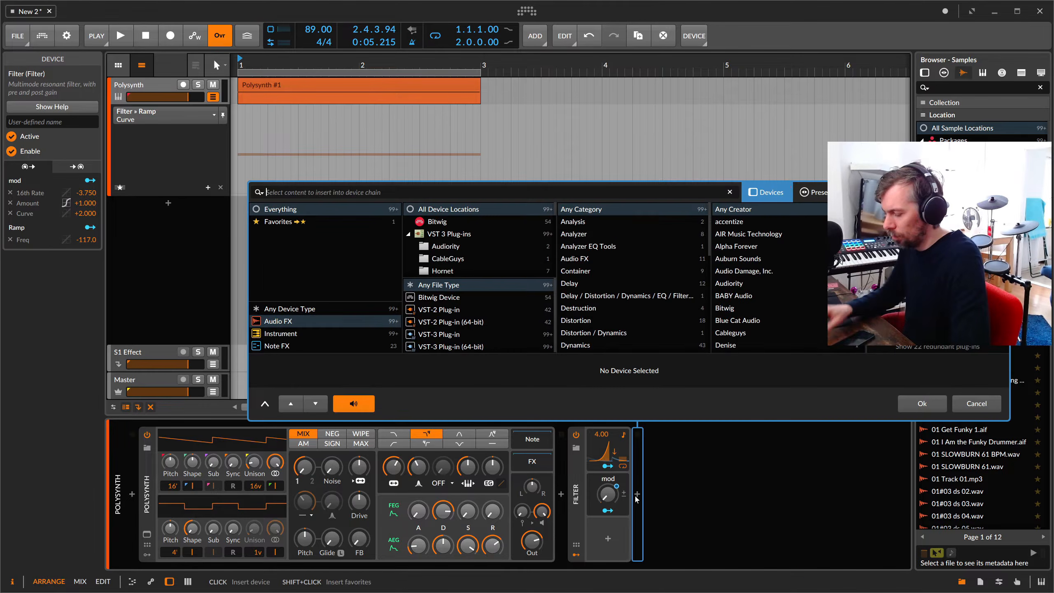
text(filter)
key(Return)
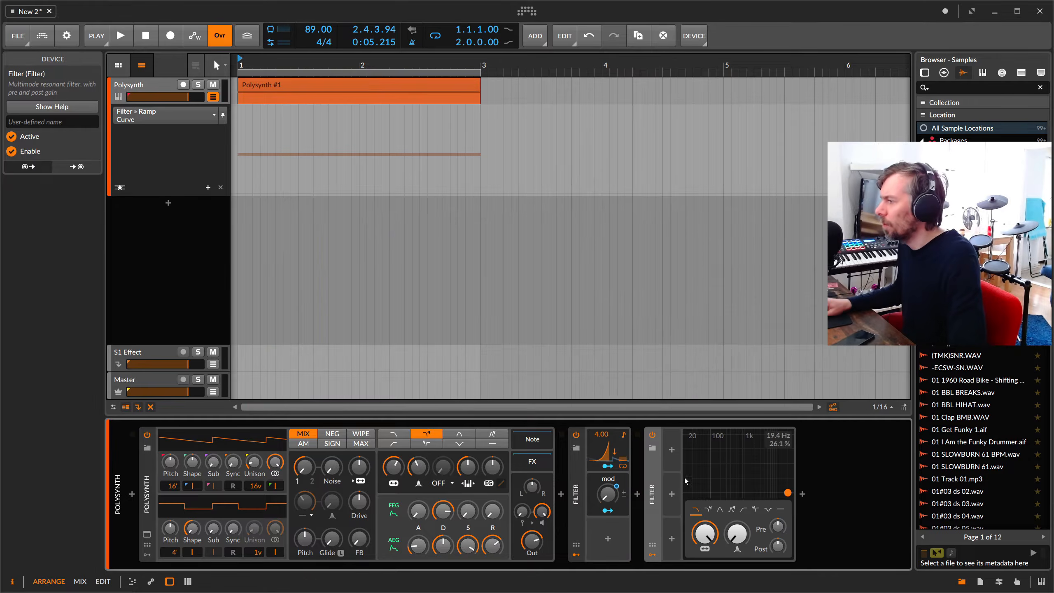
Add a Beat LFO modulator to the second Filter and open its detailed settings.
click(672, 450)
text(lfo)
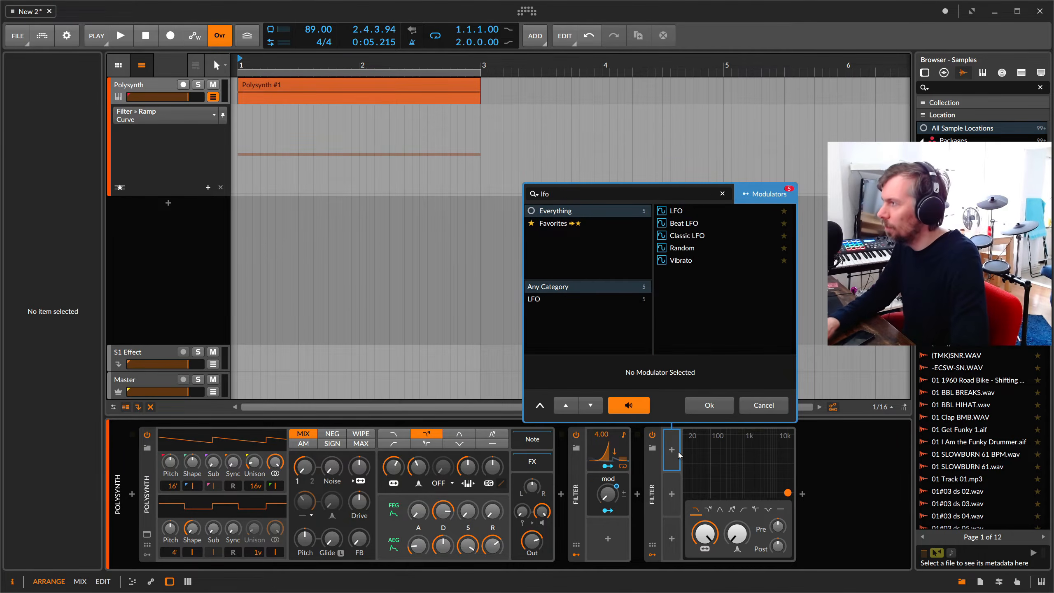
key(Down)
key(Return)
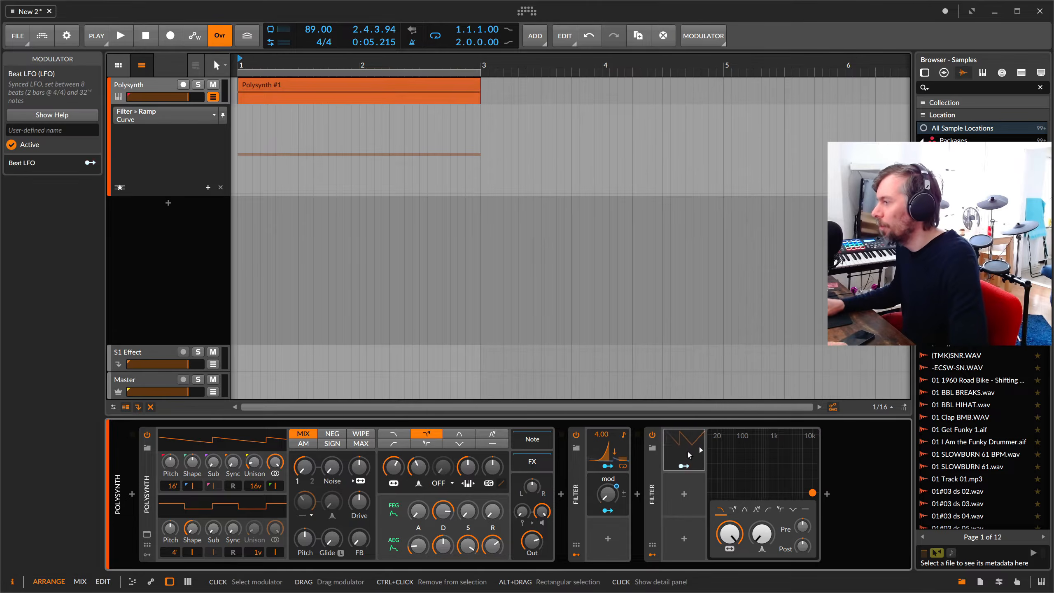
click(688, 454)
drag(651, 565, 686, 565)
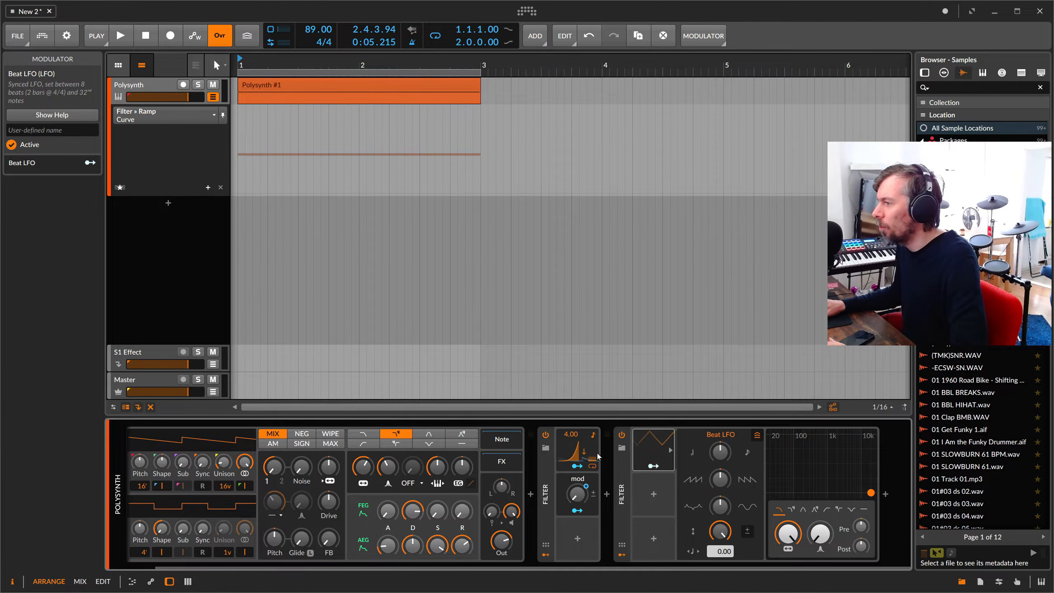
Tilt the Beat LFO into a falling sawtooth, try Rates such as 0.68 and 2.84, and reset the Rate to 0.00.
click(724, 480)
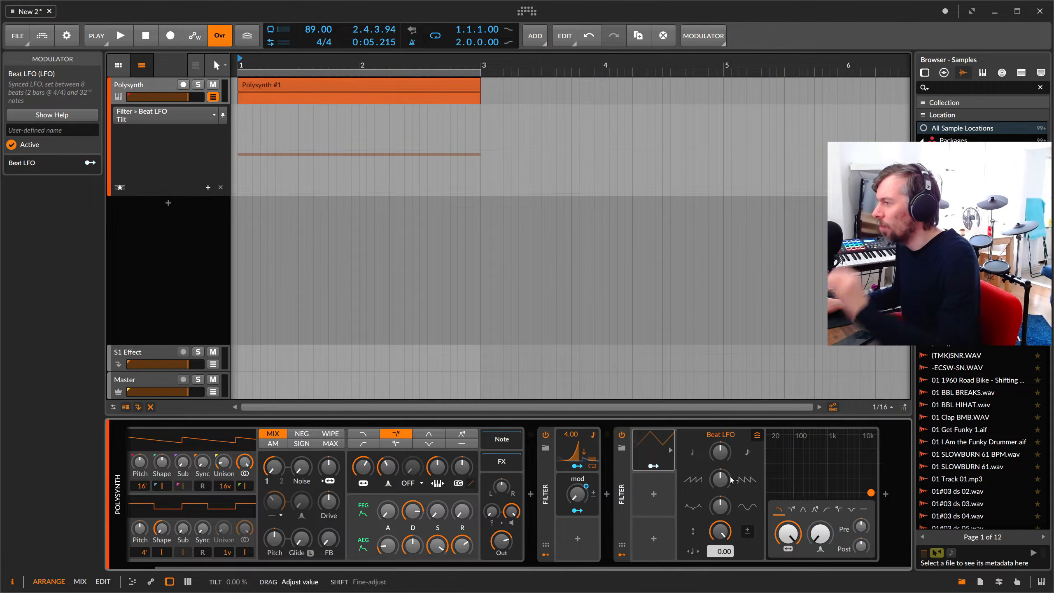
drag(727, 481, 666, 444)
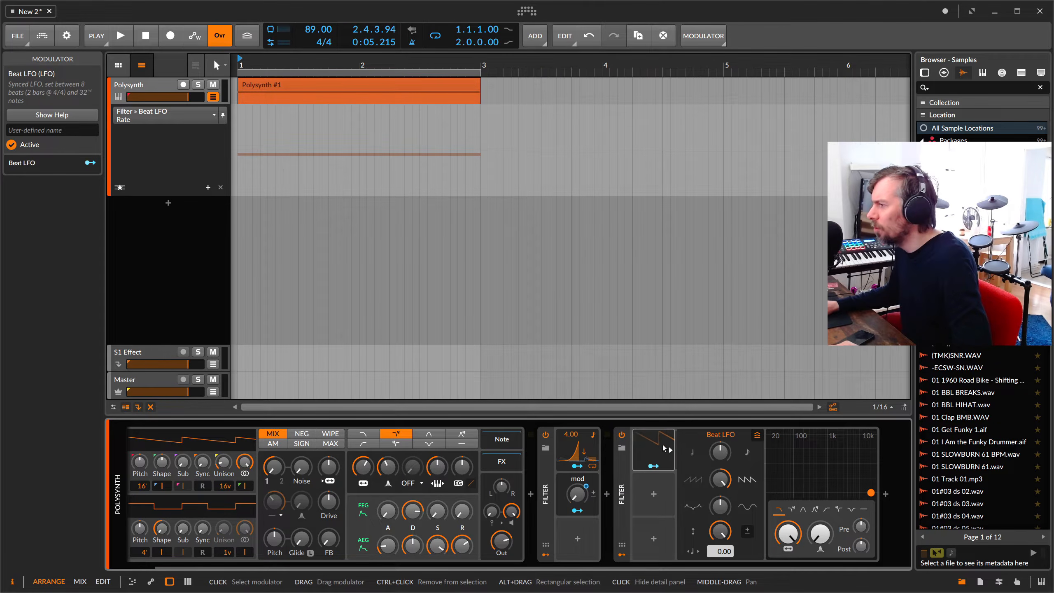
drag(665, 448, 665, 456)
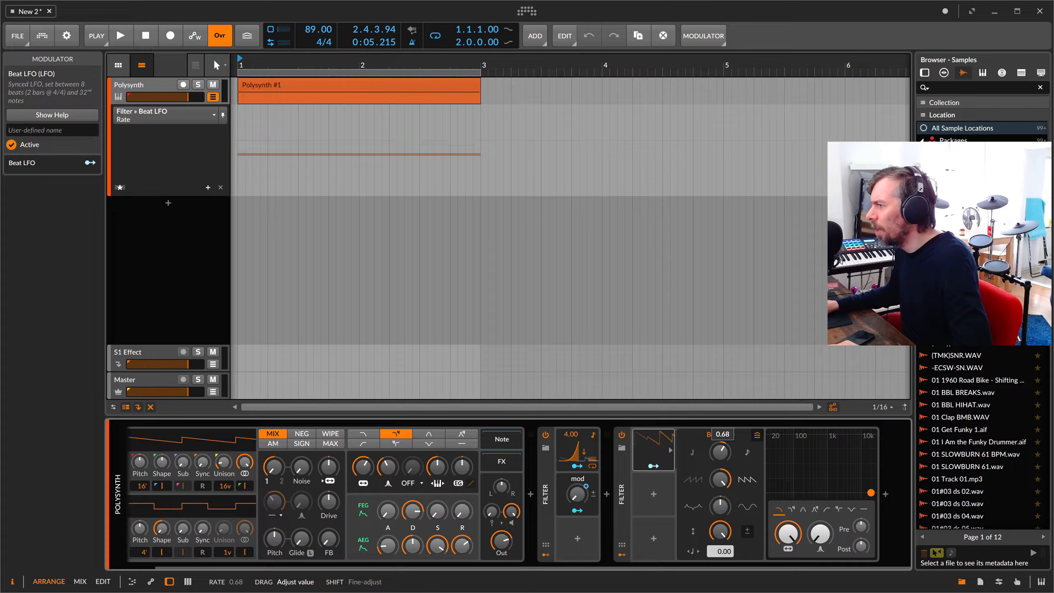
drag(665, 457, 667, 441)
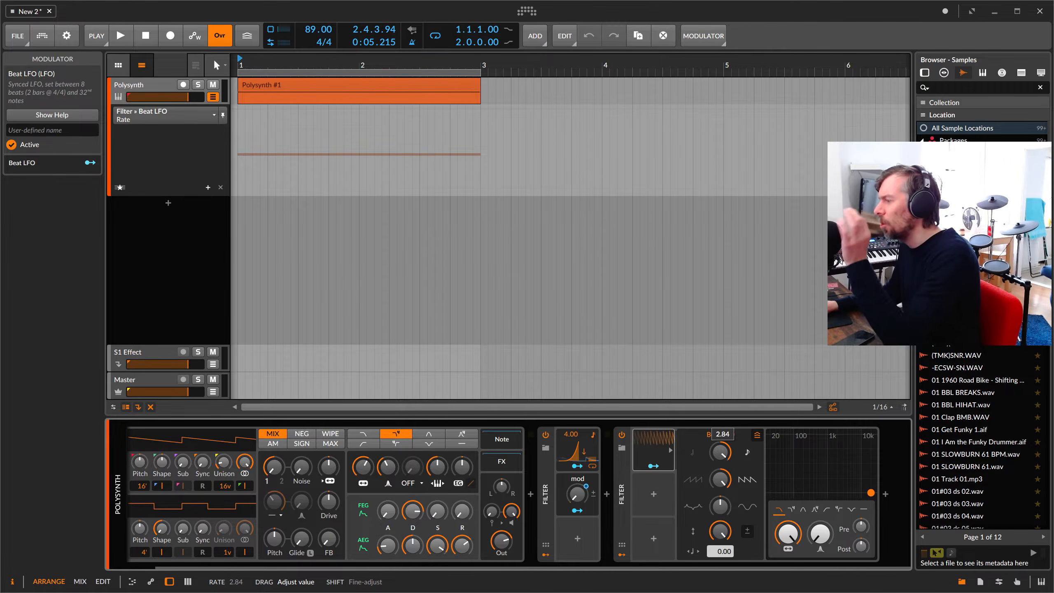
mouse_move(724, 455)
mouse_down()
mouse_move(723, 486)
mouse_move(724, 441)
mouse_up()
double_click(721, 453)
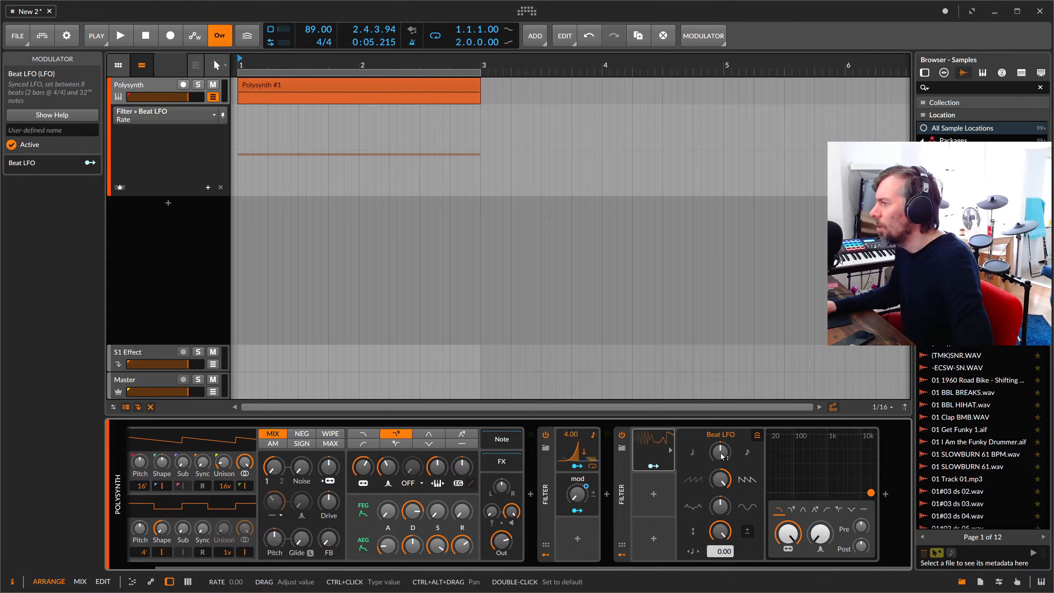
Map the Beat LFO to the second Filter's Freq with a modulation of -117.0.
click(654, 465)
drag(788, 534, 788, 584)
click(660, 464)
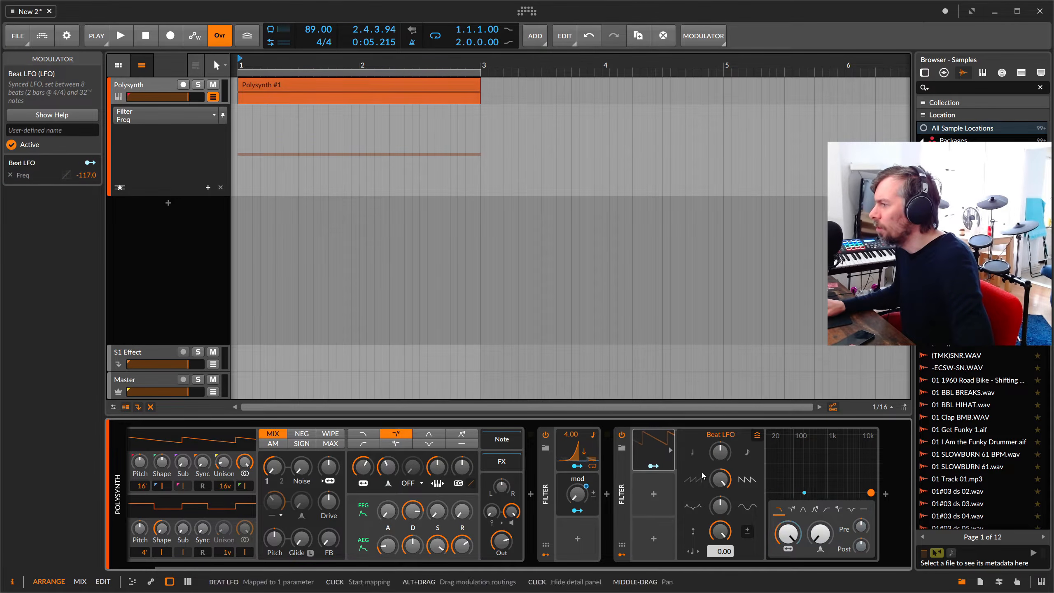
Play the loop while sweeping the Beat LFO's Rate, ending at -0.26.
key(space)
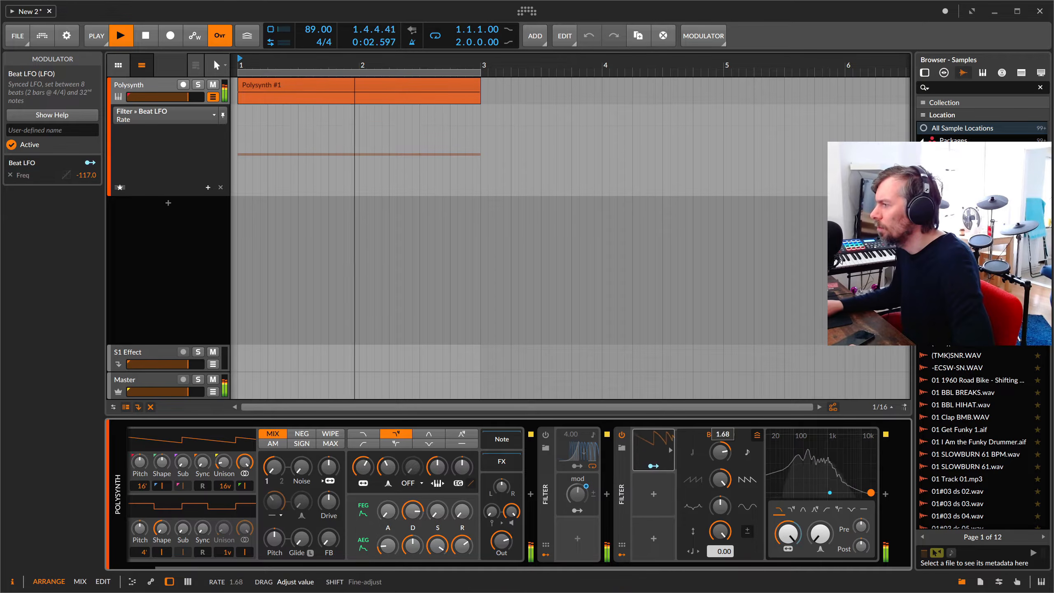
mouse_move(721, 453)
mouse_down()
mouse_move(721, 427)
mouse_move(721, 471)
mouse_up()
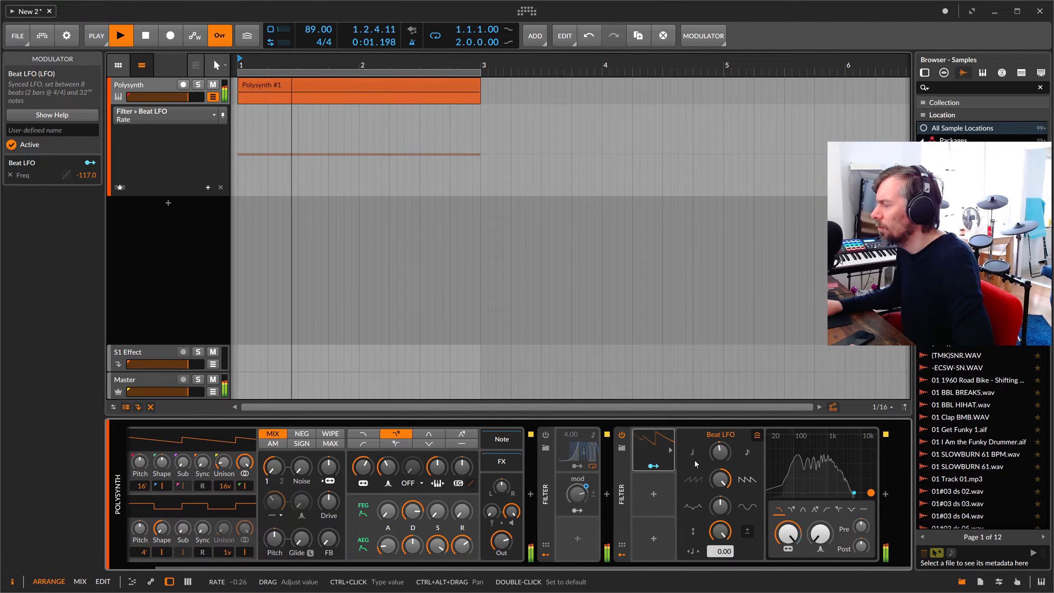
key(space)
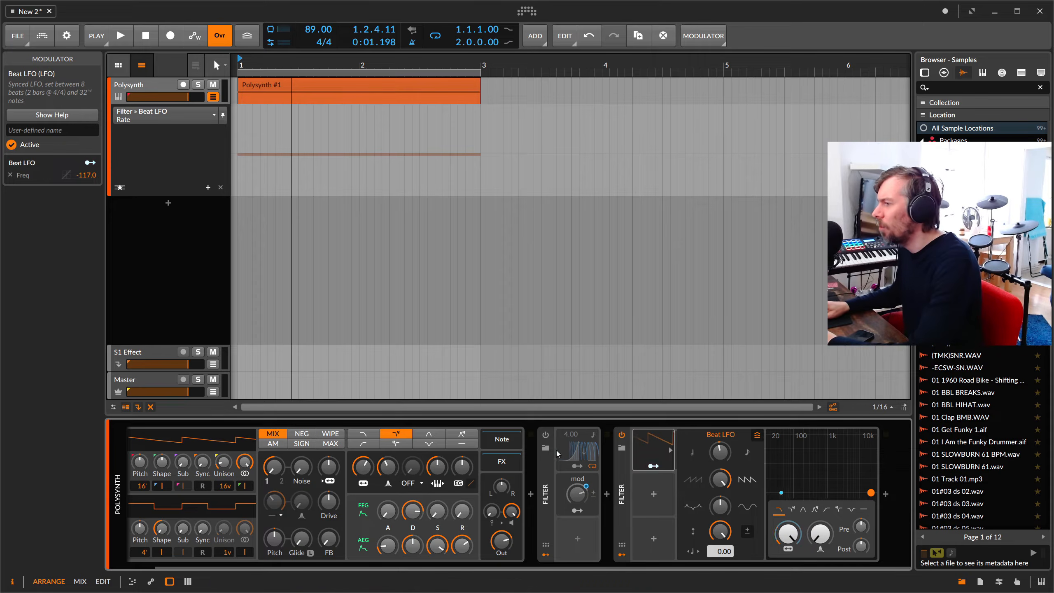
Hide the Beat LFO's detailed settings and delete the second Filter device.
click(647, 450)
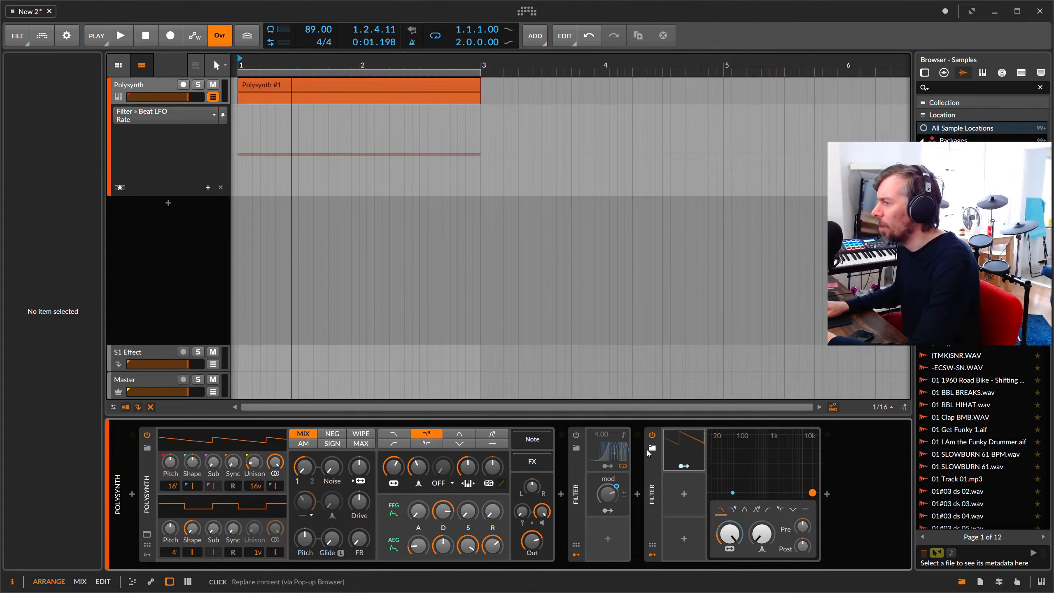
click(686, 452)
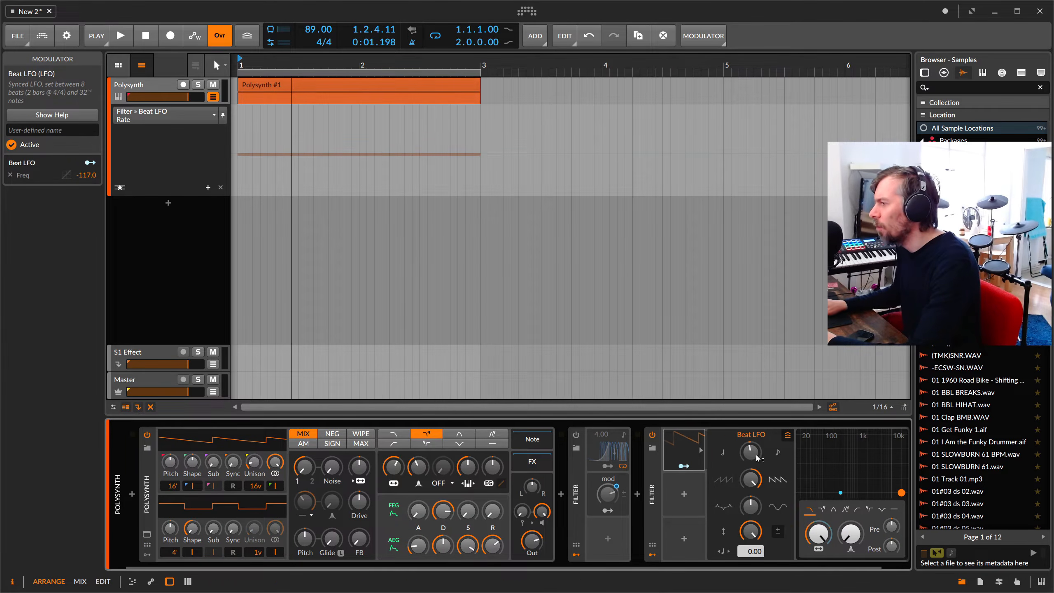
click(683, 447)
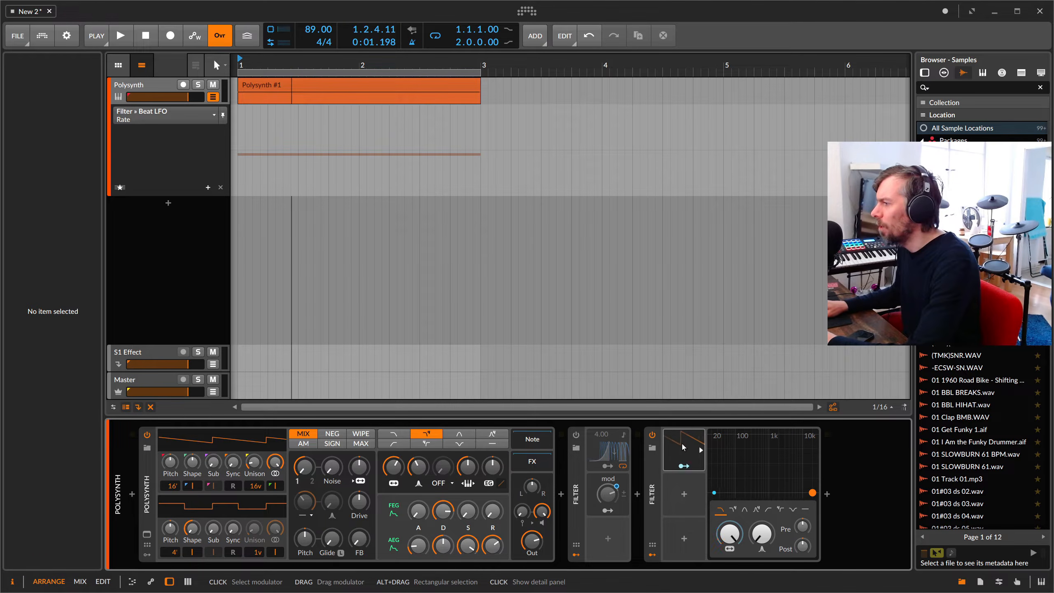
click(654, 463)
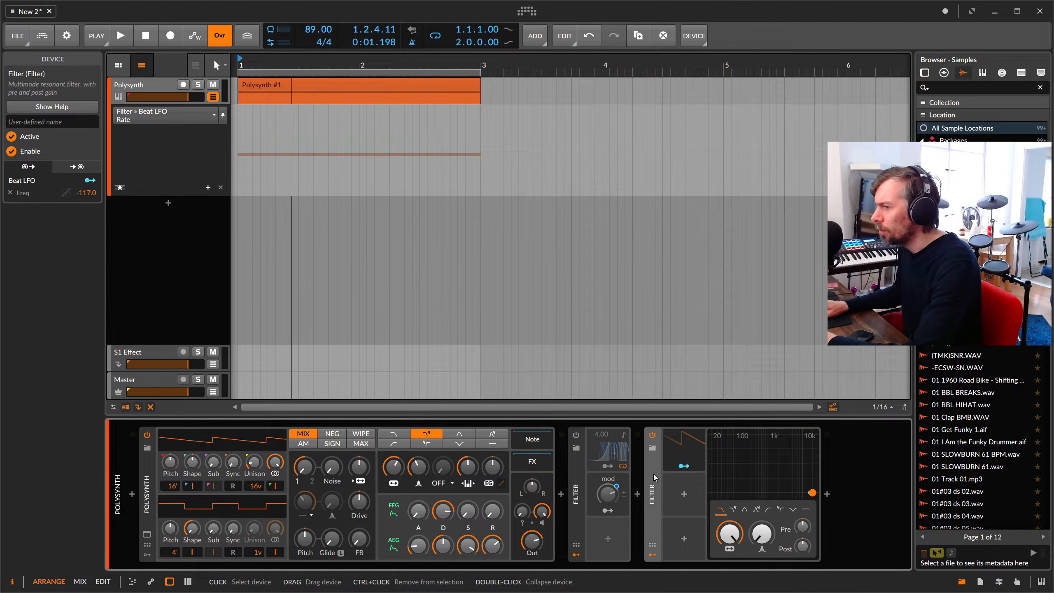
key(Delete)
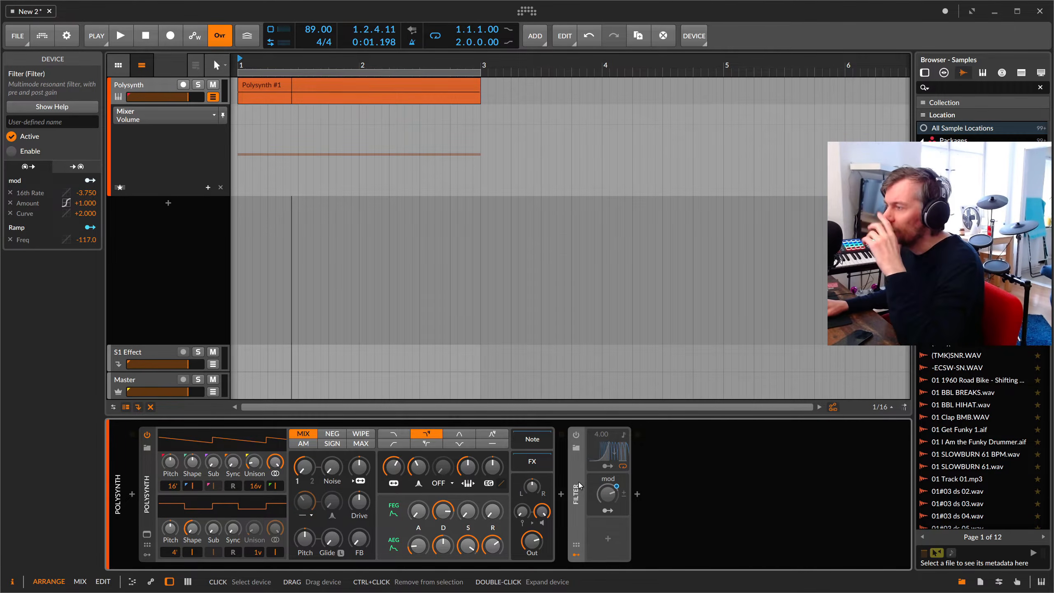
Select the Polysynth clip and listen to it from bar 1.
click(287, 85)
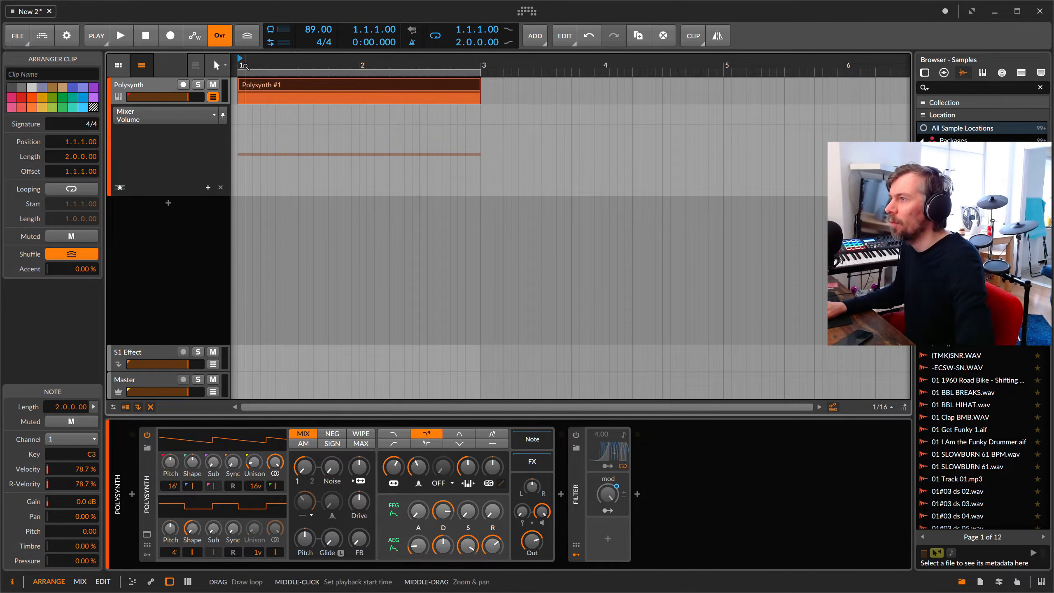
key(space)
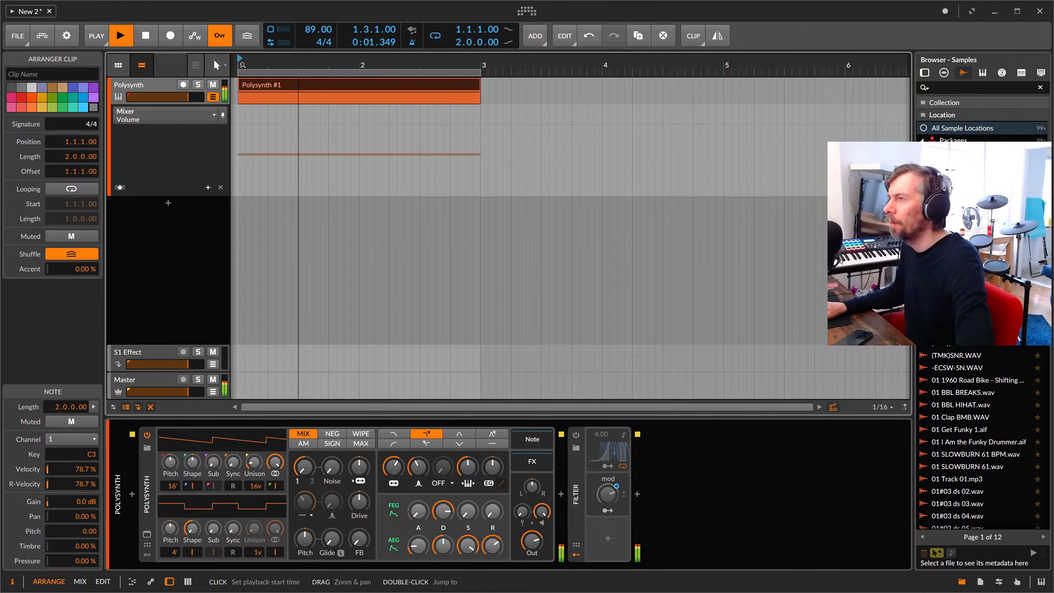
key(space)
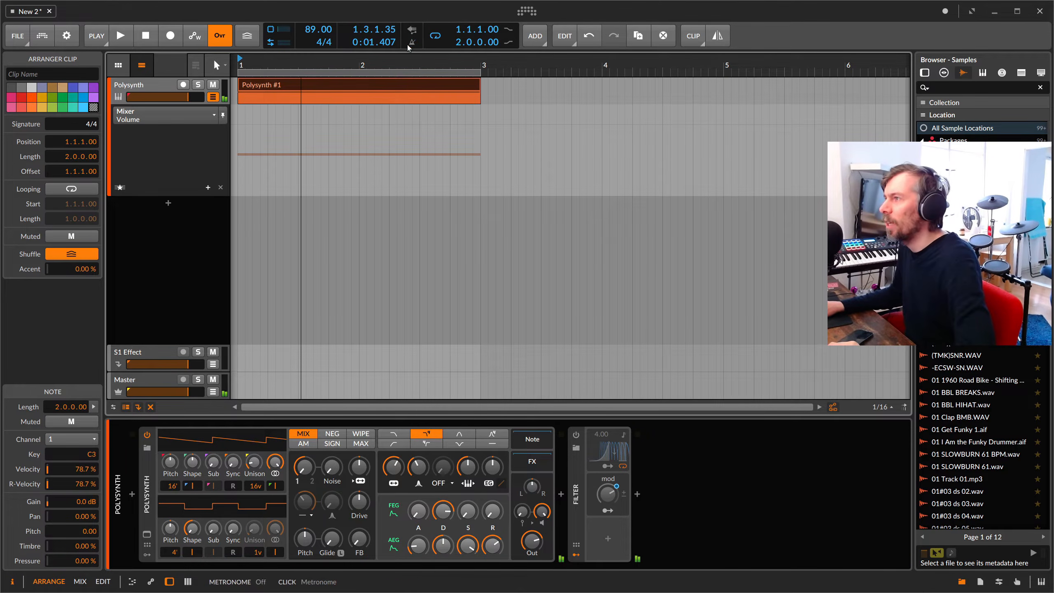
Insert an Arpeggiator note effect in front of the Polysynth device.
click(132, 495)
text(arp)
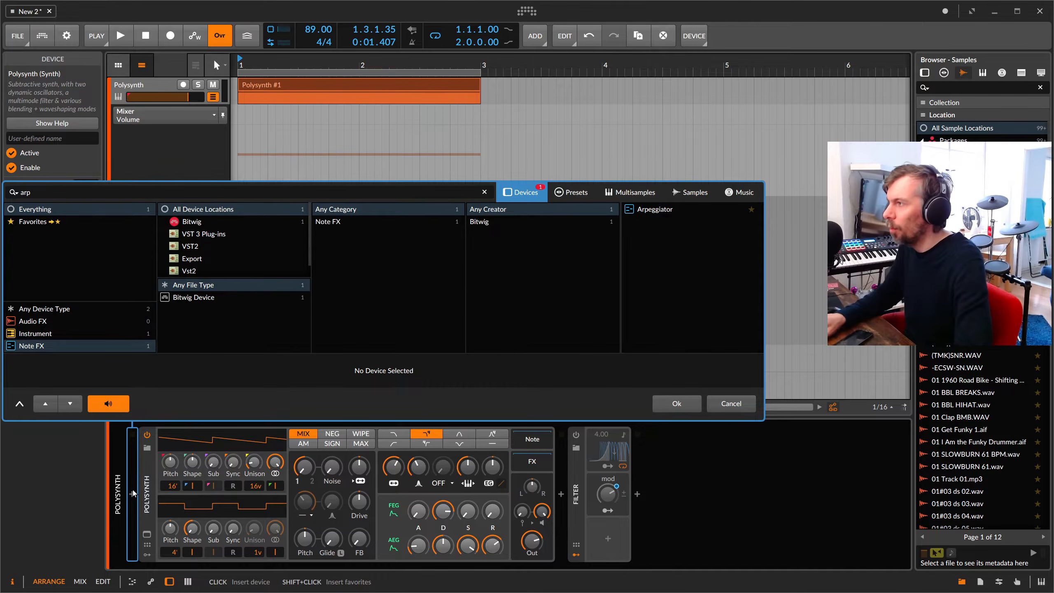
key(Down)
key(Return)
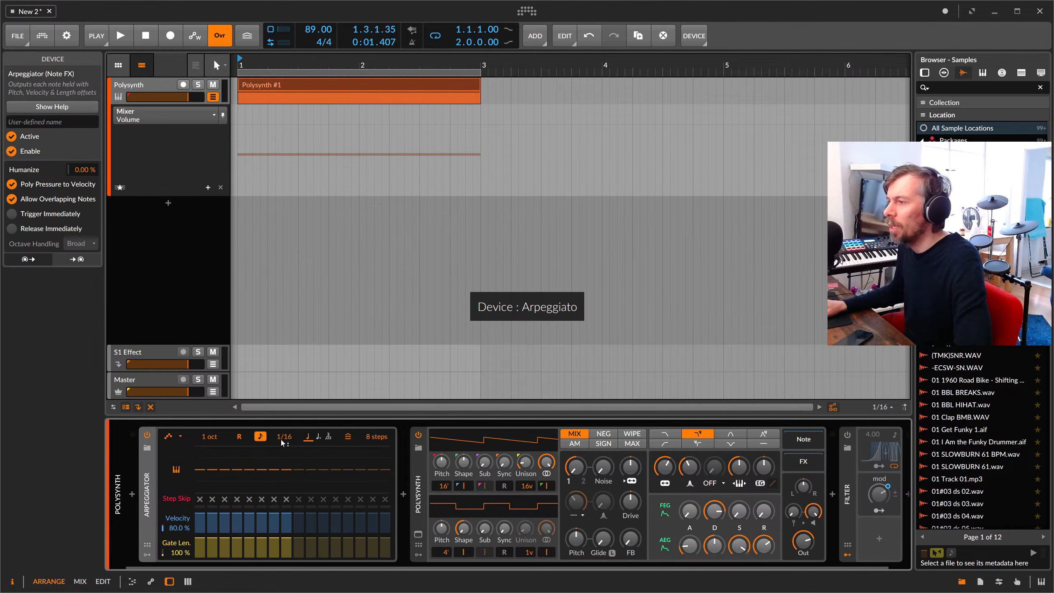
Switch the Arpeggiator from beat-synced to free timing and shorten its Time Rate to 49.3 ms while playing the loop.
click(262, 438)
click(263, 438)
mouse_move(284, 439)
mouse_down()
mouse_move(284, 465)
mouse_move(285, 413)
mouse_move(285, 424)
mouse_up()
key(space)
key(space)
key(space)
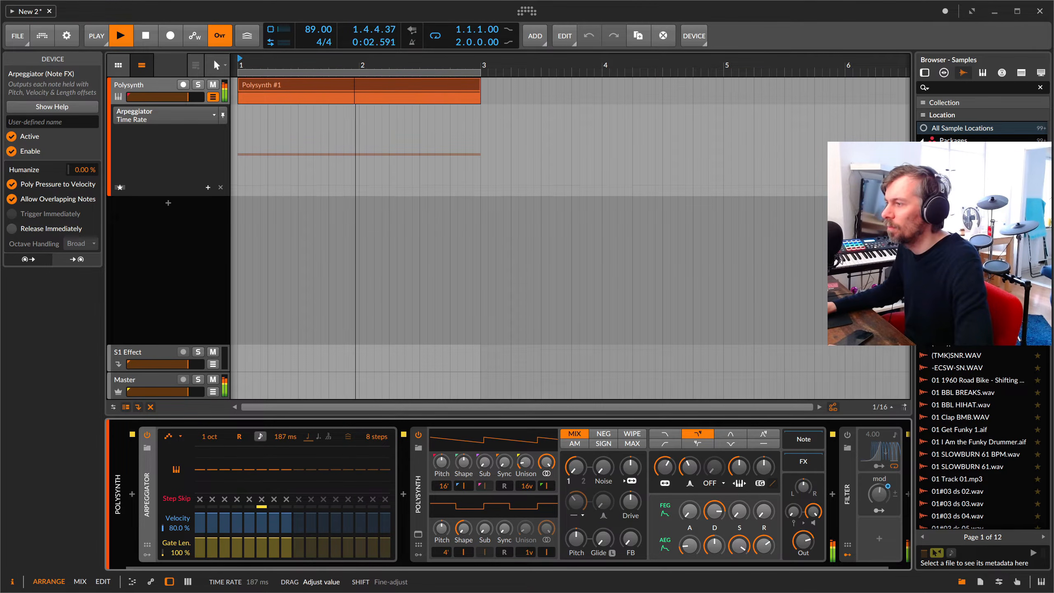
key(space)
Shorten the release and decay of the Polysynth's amplitude envelope and the decay of its filter envelope.
drag(766, 550, 766, 590)
mouse_move(690, 547)
mouse_down()
mouse_move(689, 571)
mouse_move(714, 556)
mouse_up()
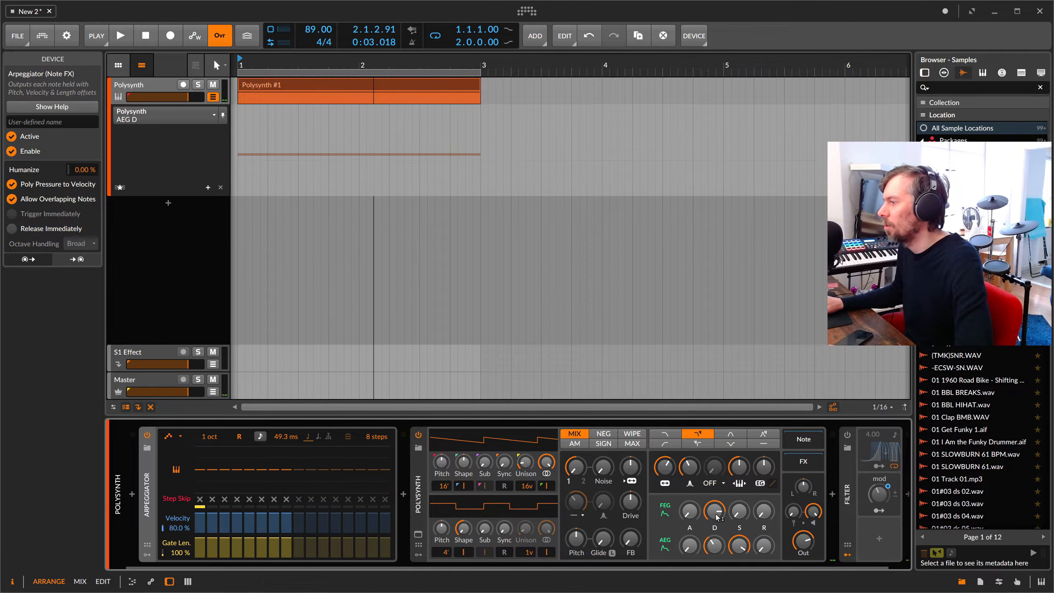
mouse_move(716, 512)
mouse_down()
mouse_move(714, 553)
mouse_move(715, 514)
mouse_up()
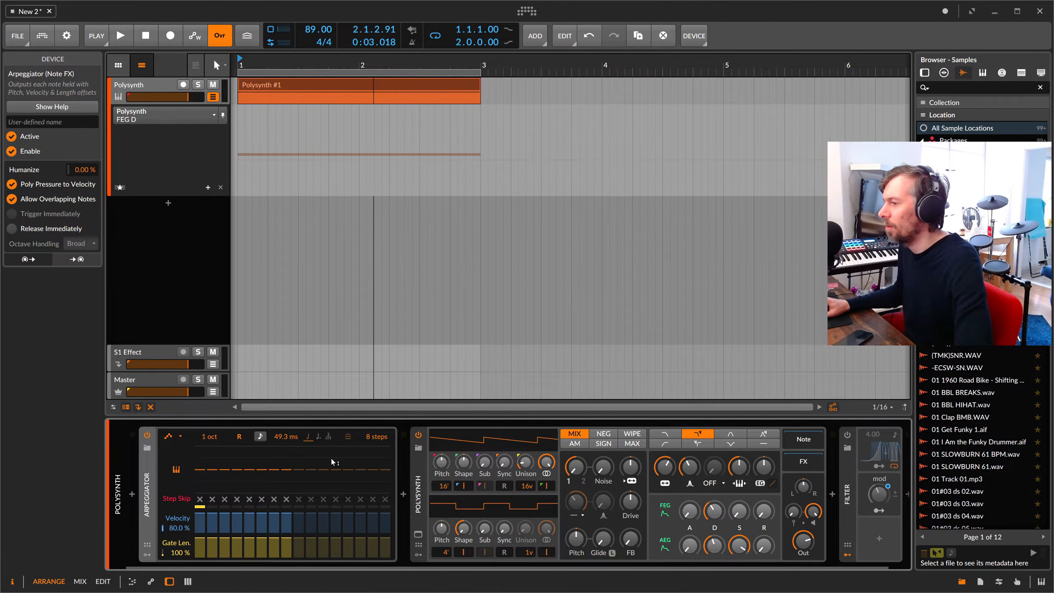
Play the loop with a 170 ms Arpeggiator Time Rate while setting the AEG sustain to 0 % and shortening both envelope decays.
key(space)
drag(306, 442, 285, 435)
drag(715, 547, 715, 552)
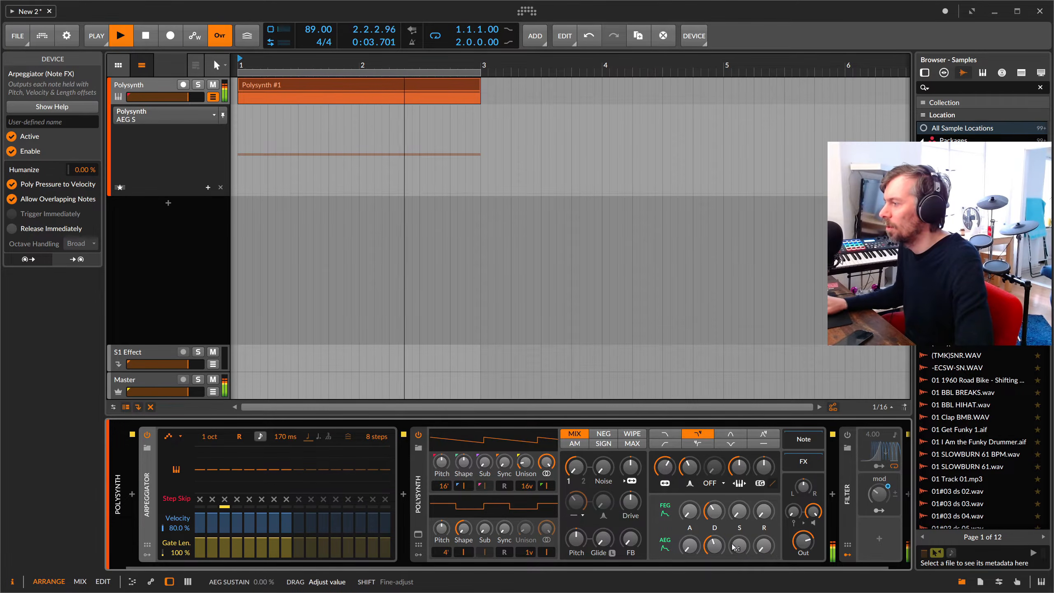
drag(715, 511, 715, 517)
key(space)
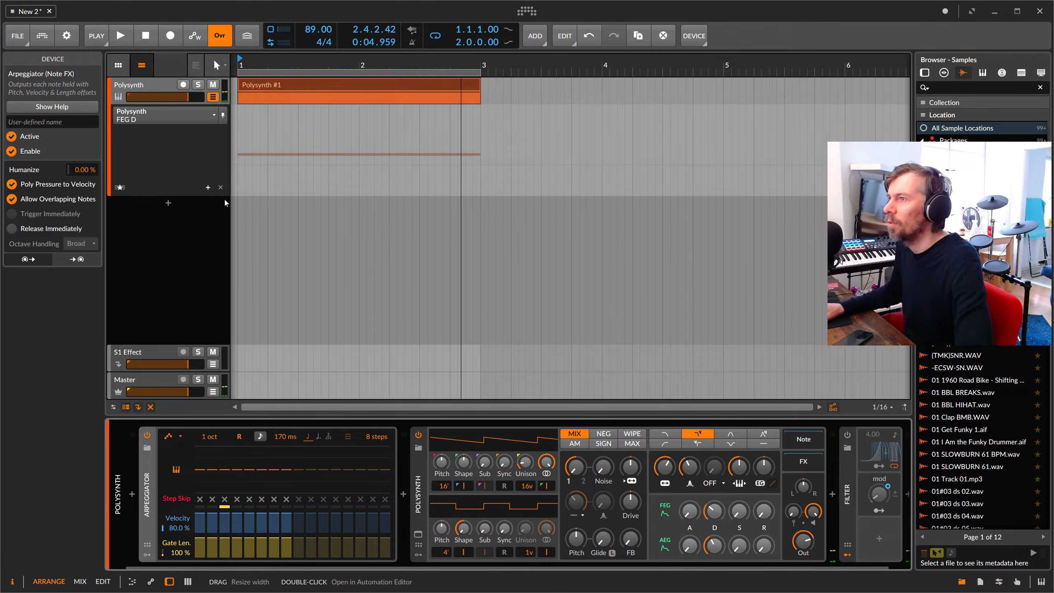
Lower the Arpeggiator's Time Rate to 10.0 ms, automate it rising to 317 ms at bar 3, and play the loop.
drag(285, 437, 285, 452)
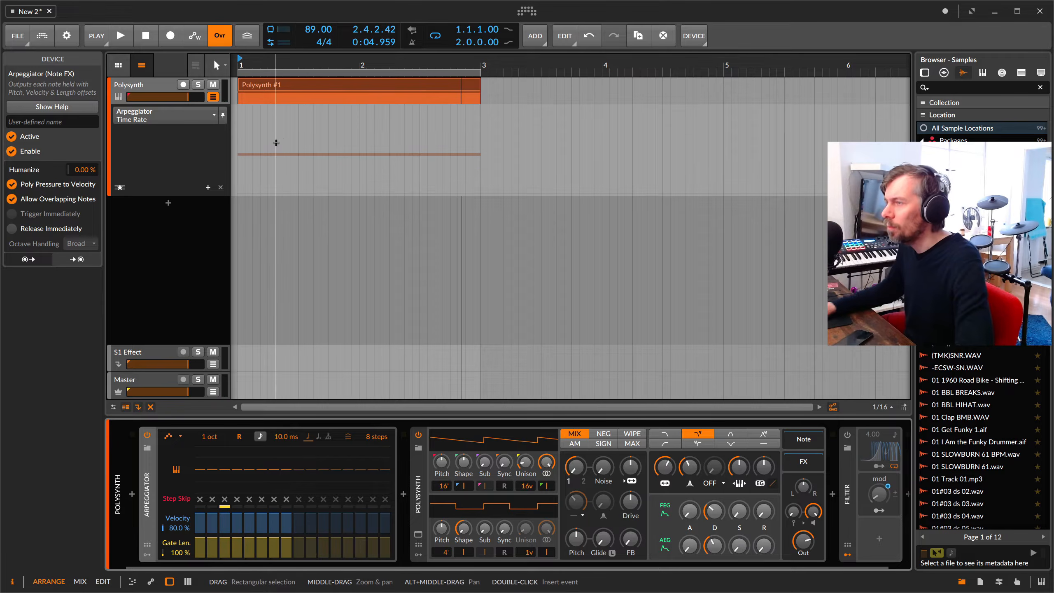
drag(240, 187, 481, 180)
key(space)
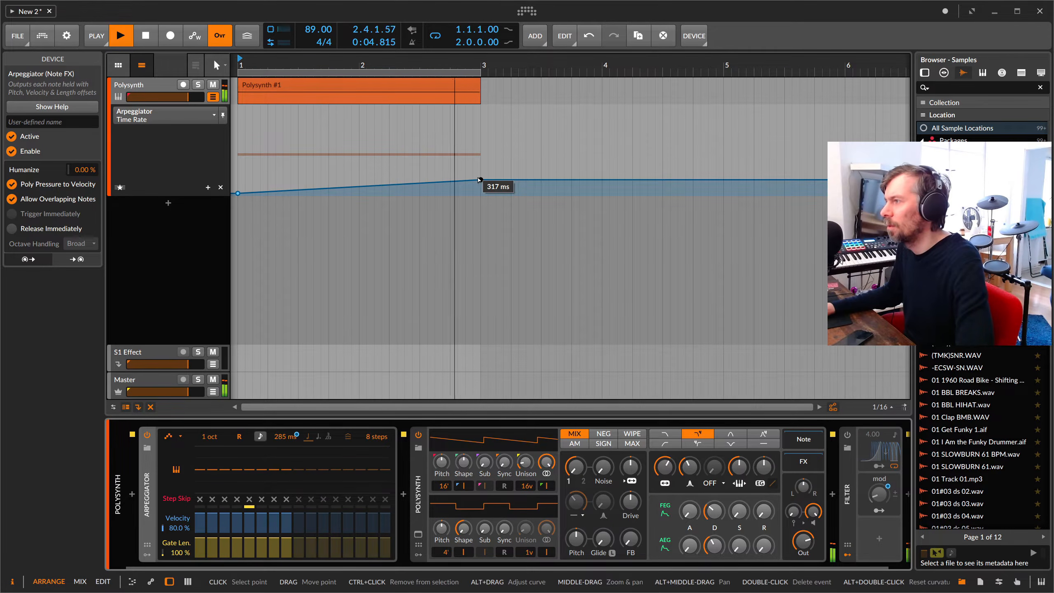
key(space)
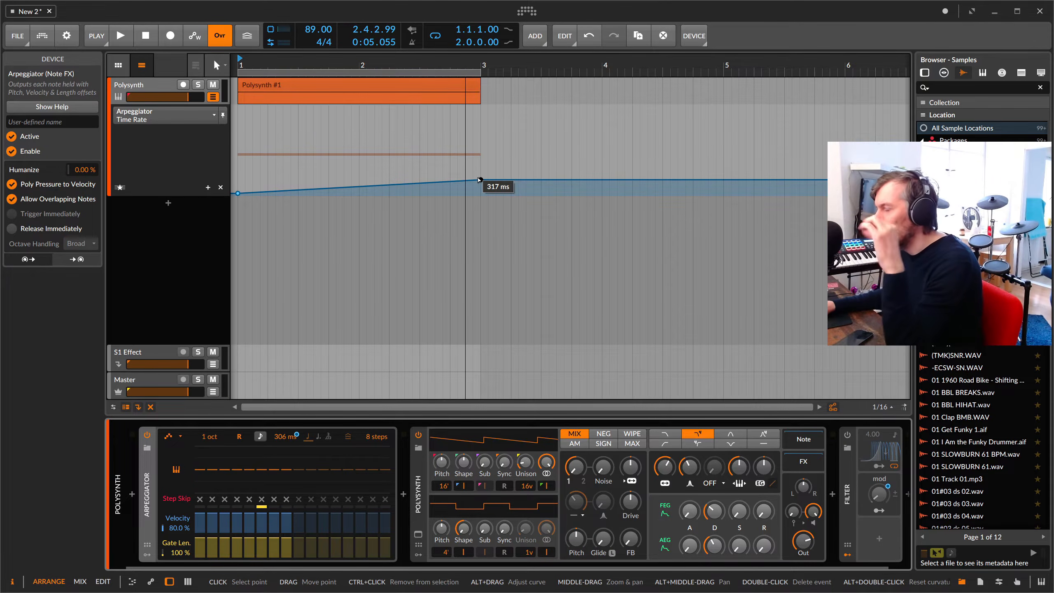
Remove the Time Rate automation and set the Arpeggiator's Time Rate to 10.0 ms.
right_click(291, 439)
click(309, 470)
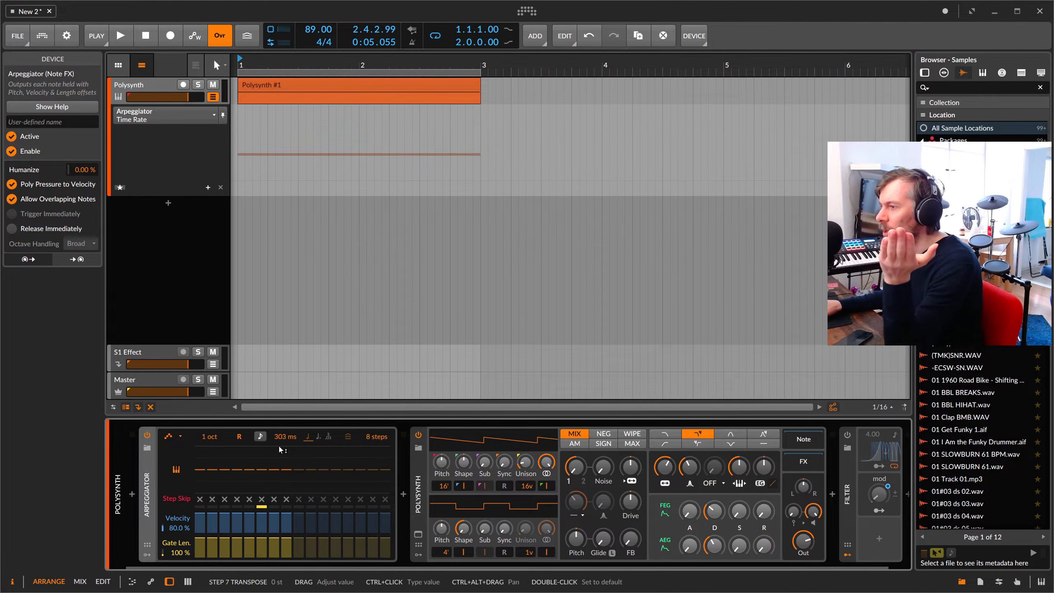
mouse_move(281, 449)
mouse_down()
mouse_move(281, 465)
mouse_move(285, 451)
mouse_up()
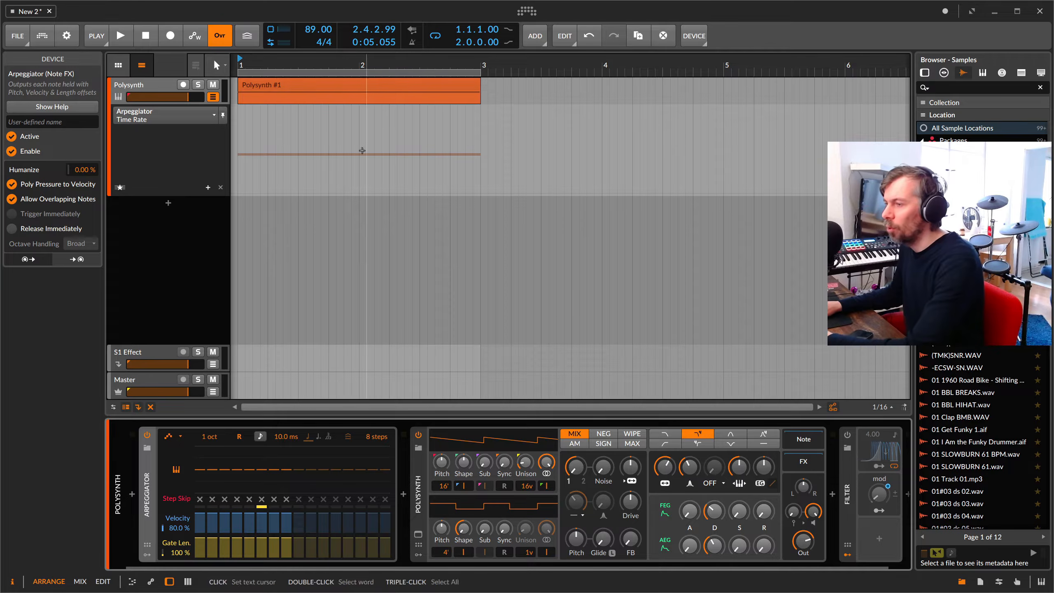
Delete the Arpeggiator from the Polysynth track's device chain.
click(417, 490)
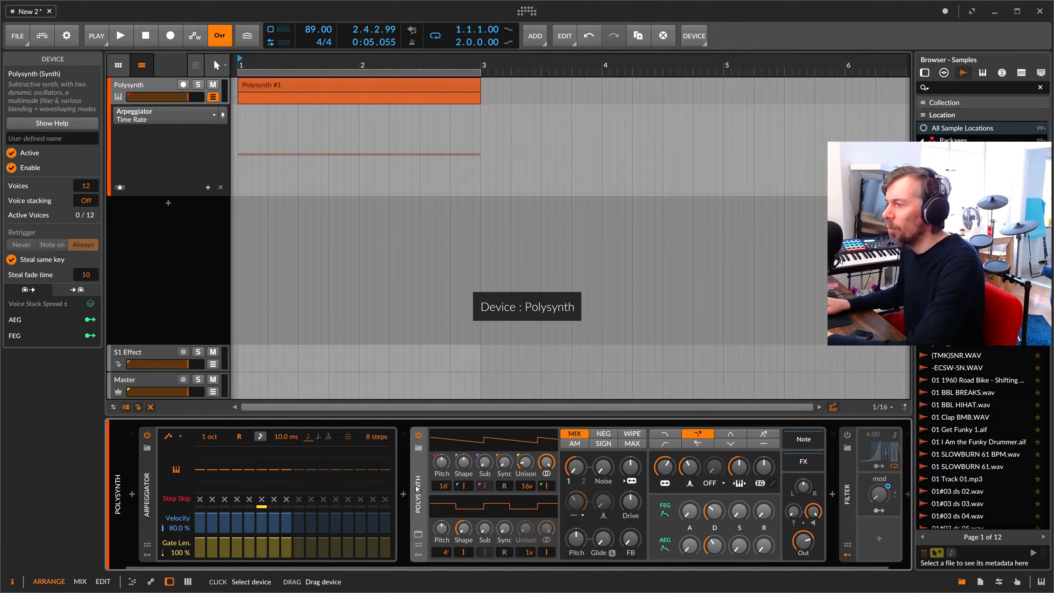
click(148, 492)
key(Delete)
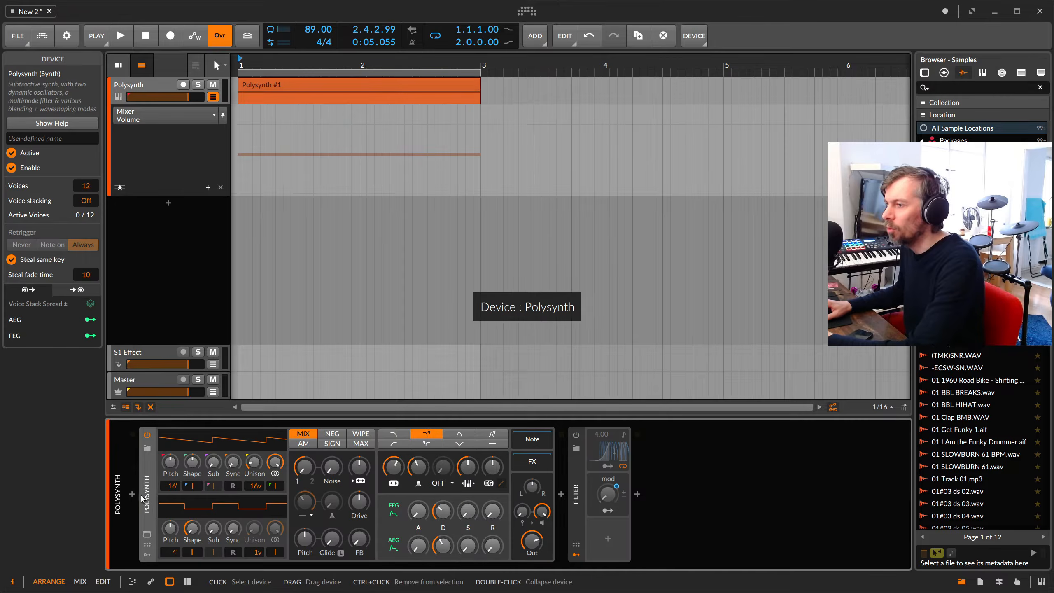
Insert a Replacer device in front of the Polysynth and set its Mix to 100 %.
click(133, 494)
text(repla)
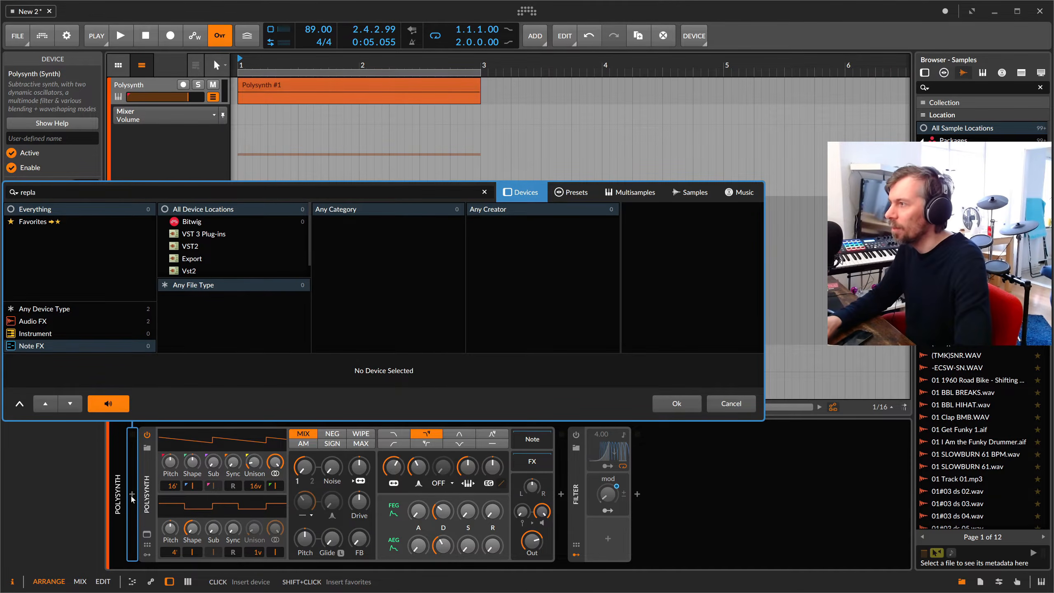
click(42, 309)
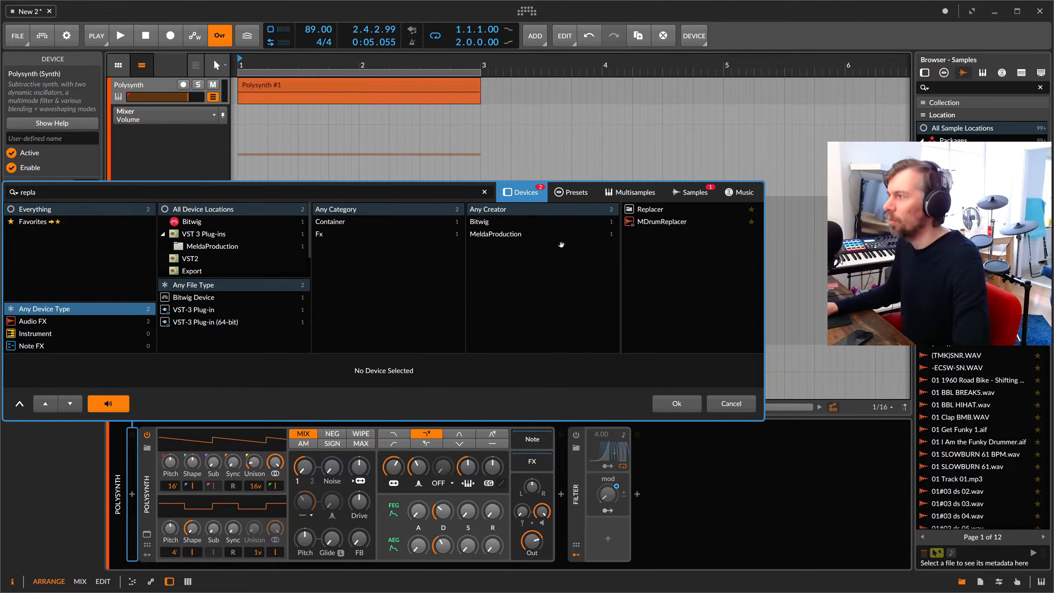
double_click(660, 210)
click(346, 494)
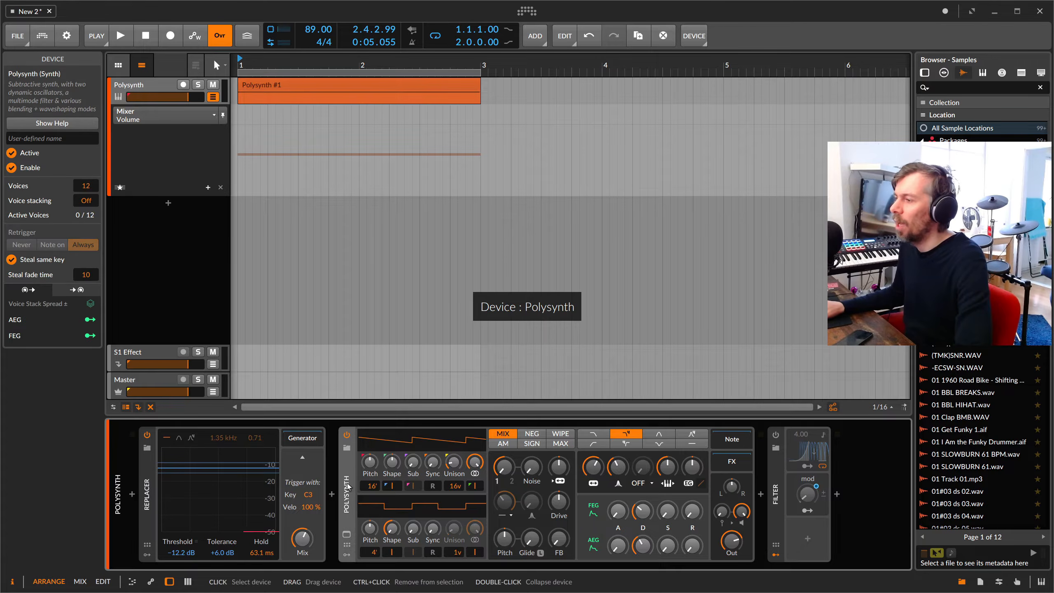
drag(302, 539, 303, 505)
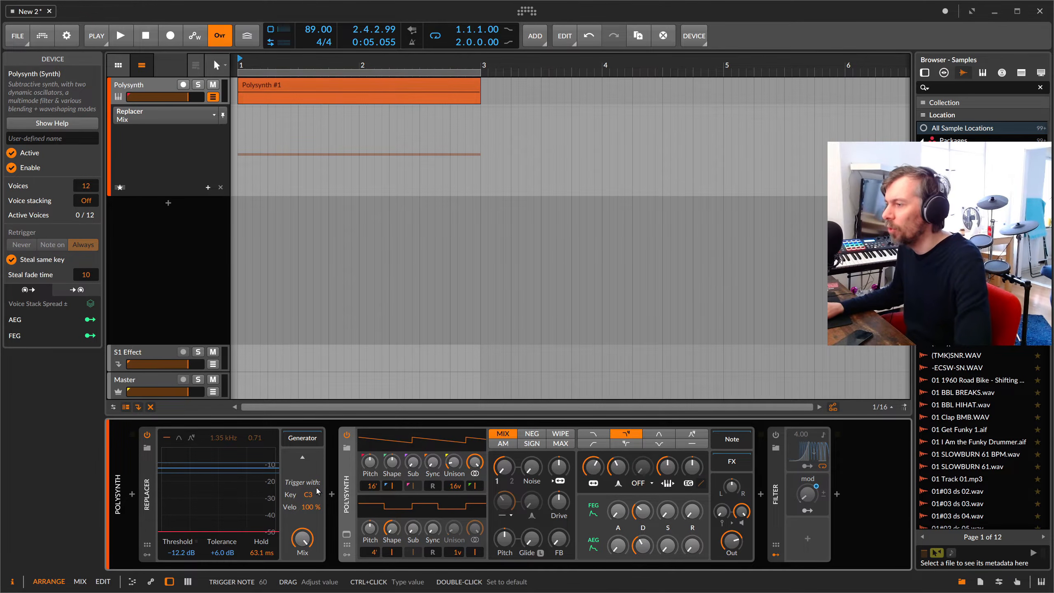
click(309, 498)
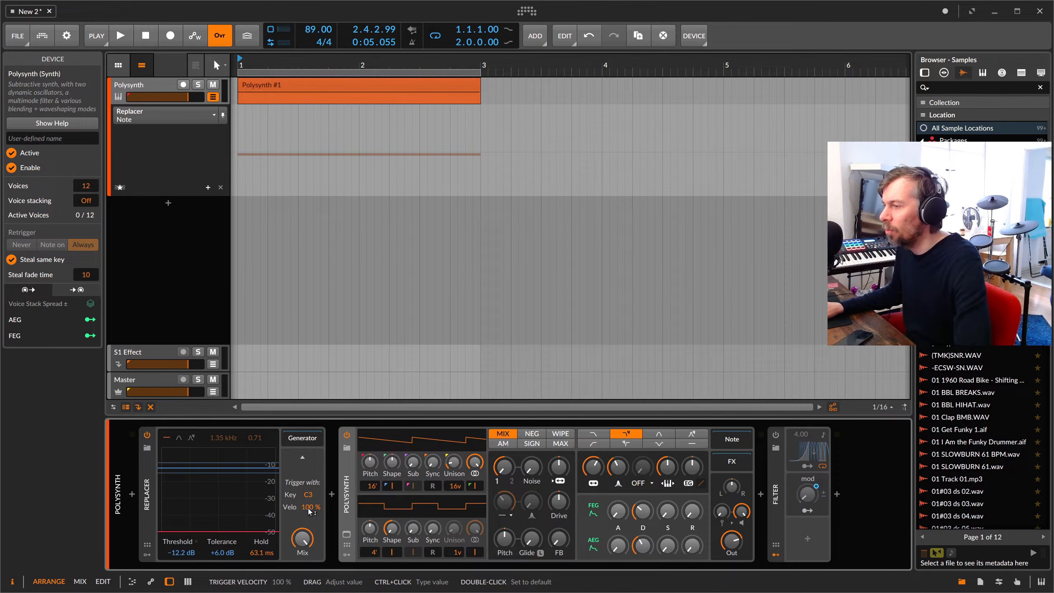
Insert a Test Tone device at the start of the chain, in front of the Replacer.
click(132, 494)
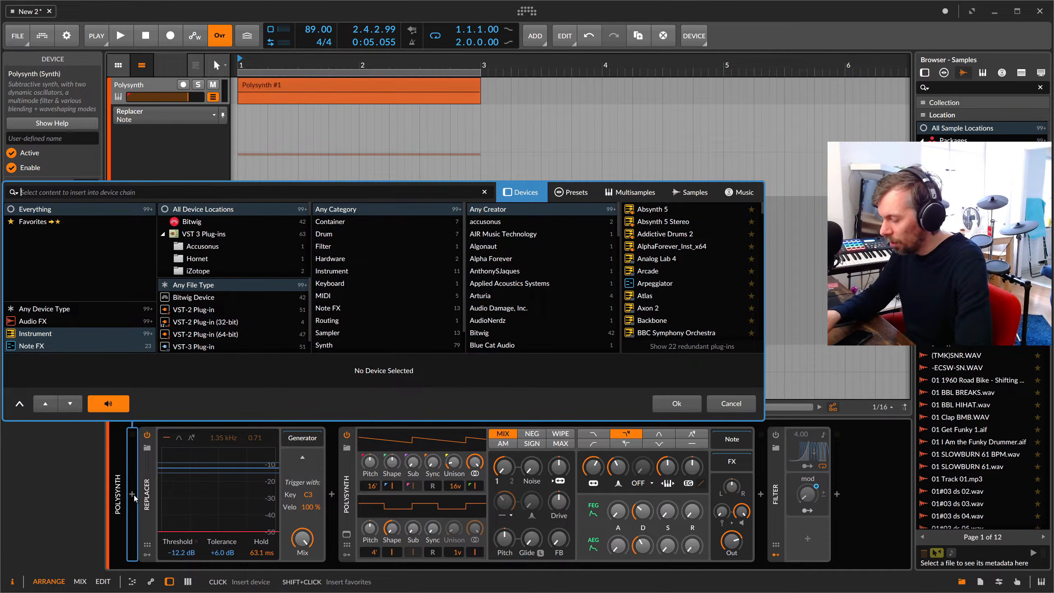
text(sin)
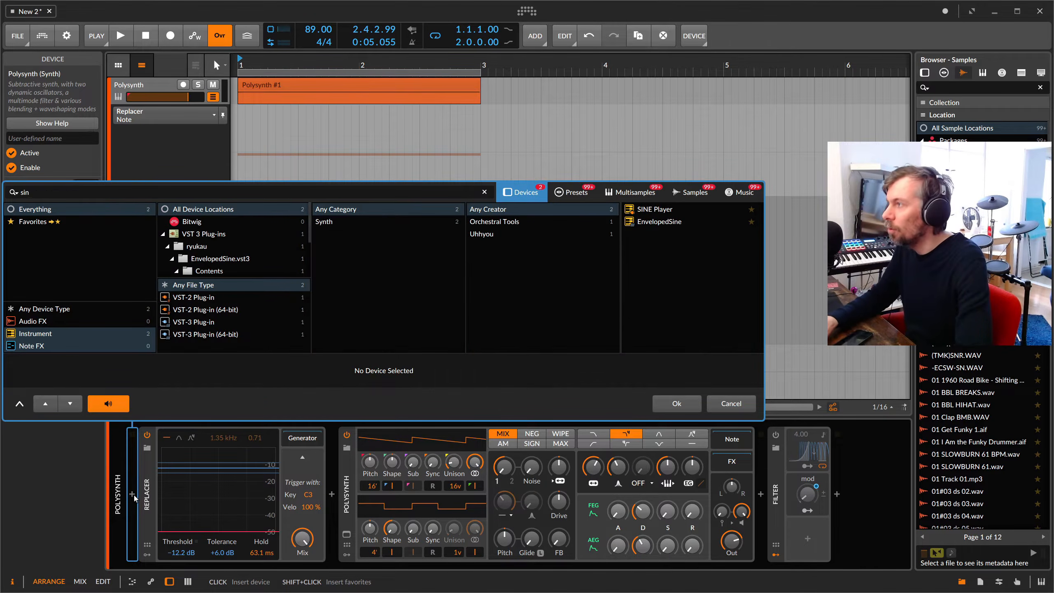
key(BackSpace)
key(BackSpace)
key(BackSpace)
text(test)
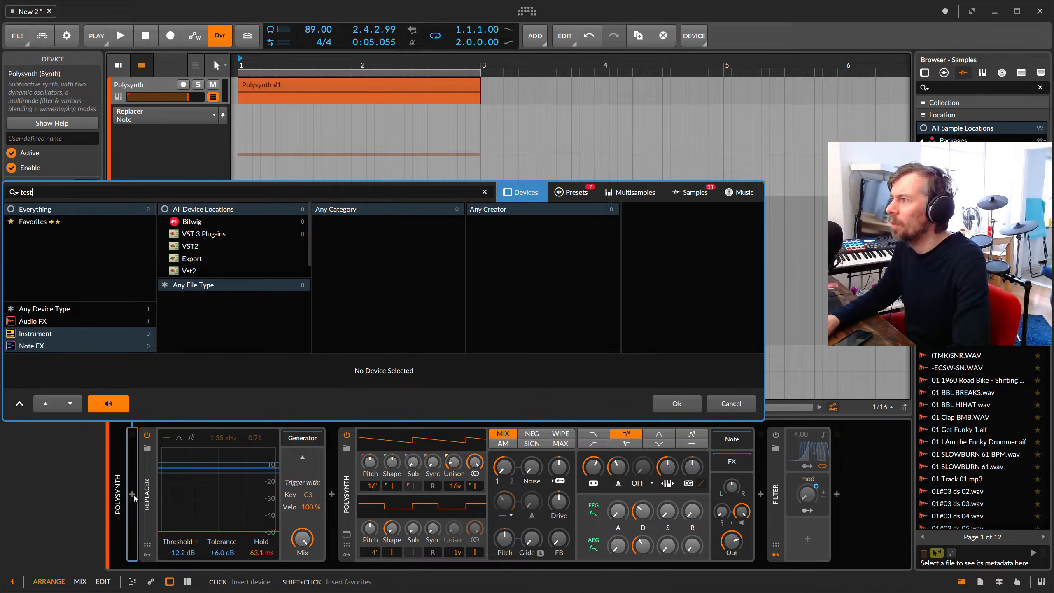
click(63, 310)
double_click(661, 210)
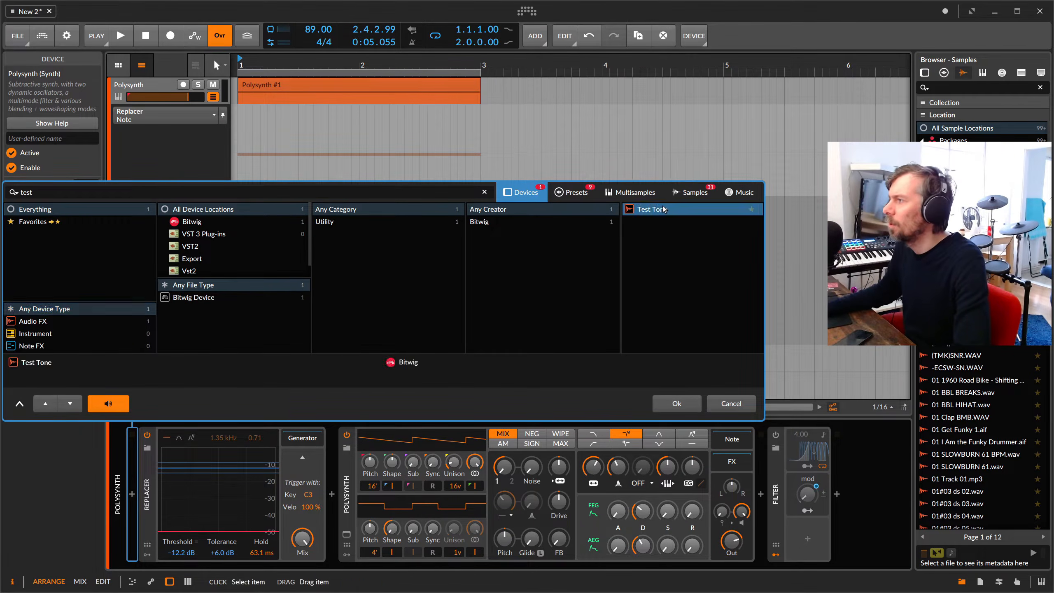
Raise the Test Tone's frequency to 1.71 kHz and vary its gain up to about -8.4 dB near the Replacer's threshold.
drag(178, 457, 180, 445)
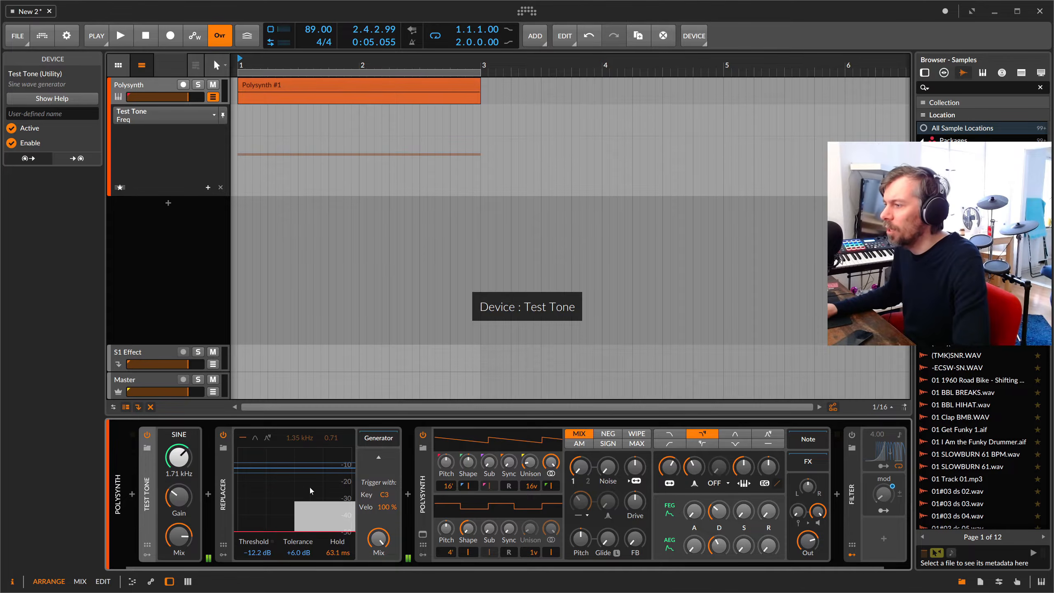
click(378, 539)
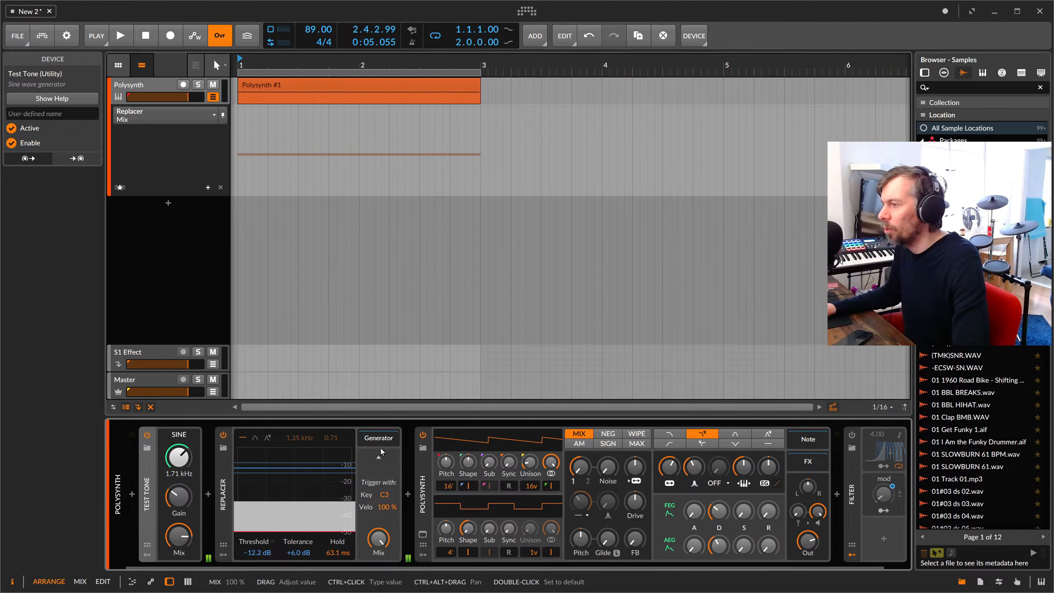
click(178, 497)
drag(178, 497, 178, 493)
click(179, 497)
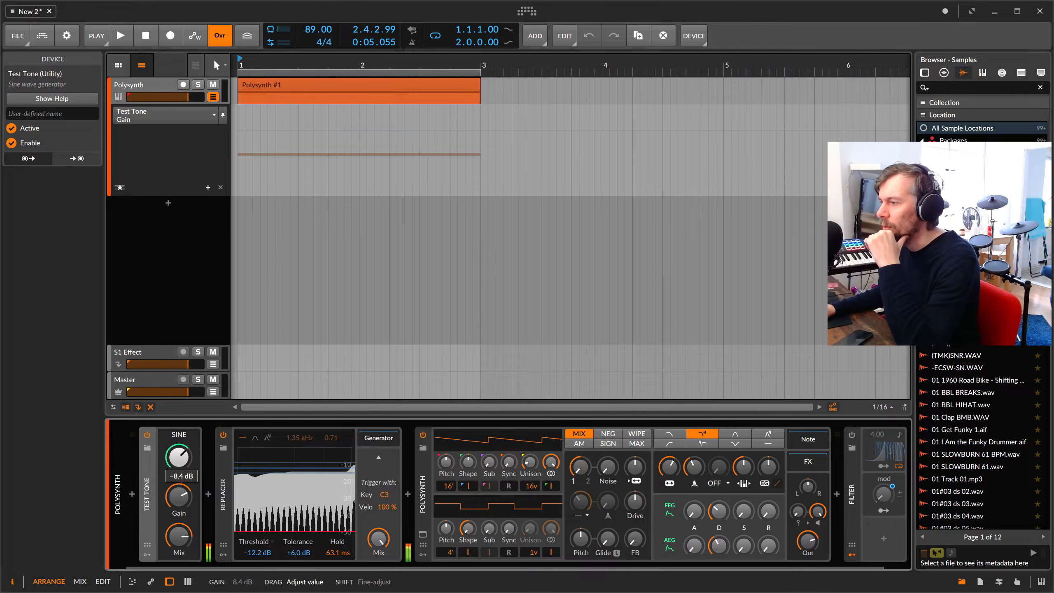
drag(179, 497, 178, 498)
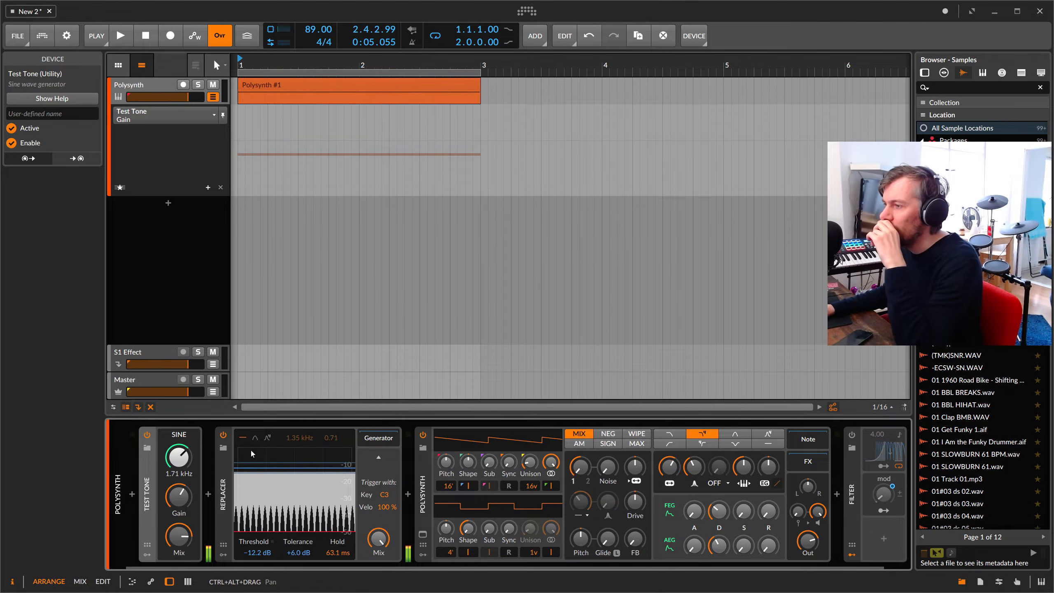
Enable the Replacer's bell-shaped input filter at 1 kHz and set the Test Tone's frequency to 1 kHz.
click(256, 439)
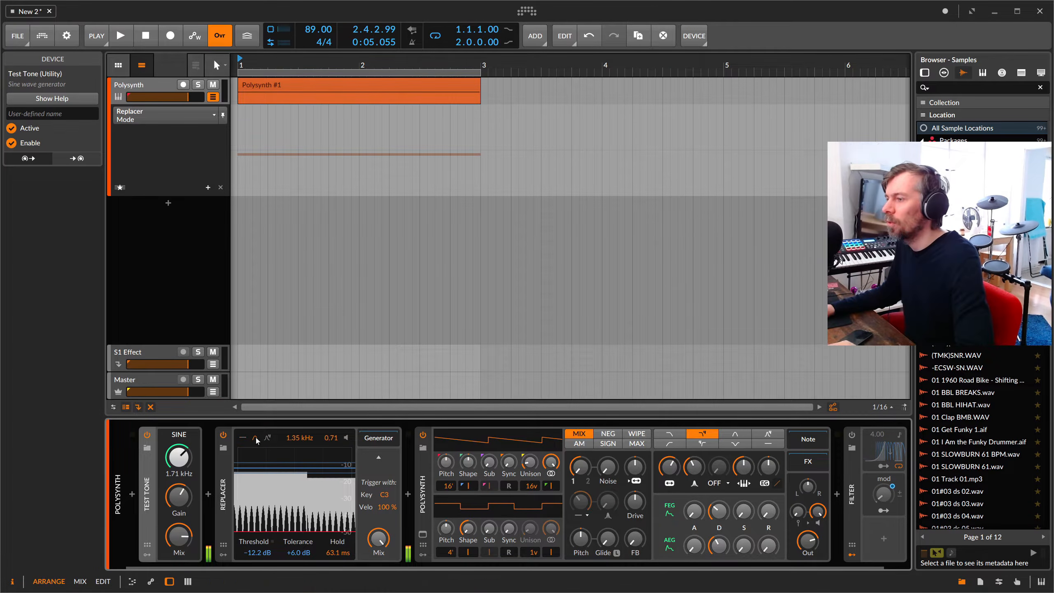
ctrl+click(307, 439)
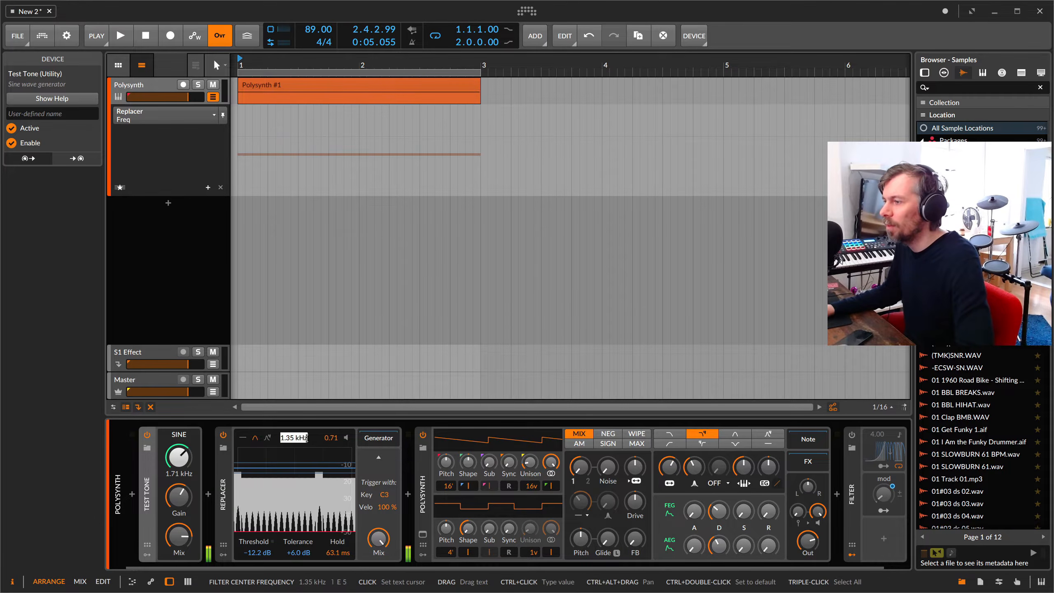
text(C)
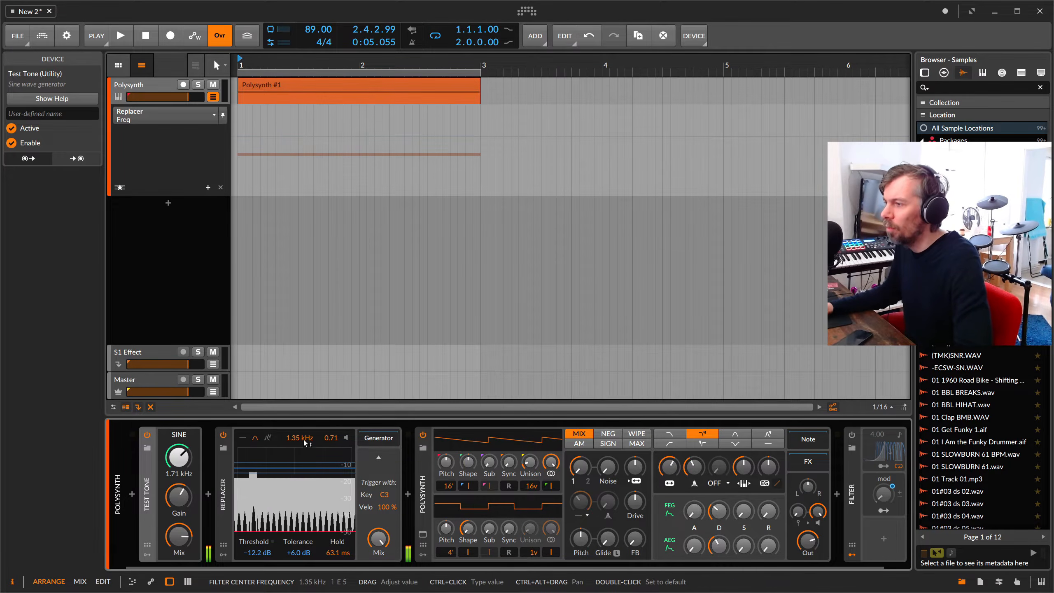
text(1)
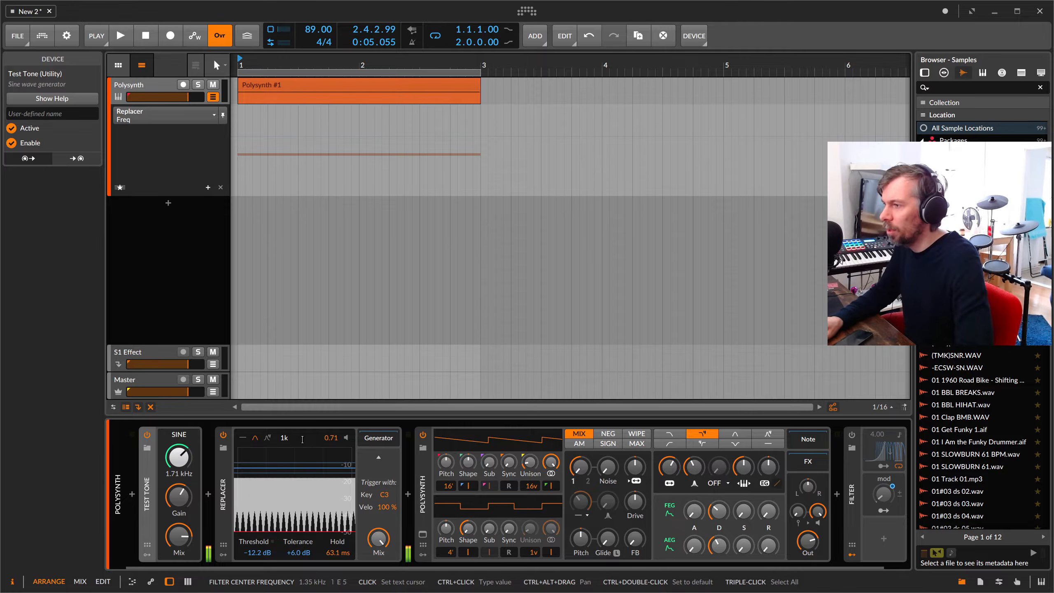
text(k)
key(Return)
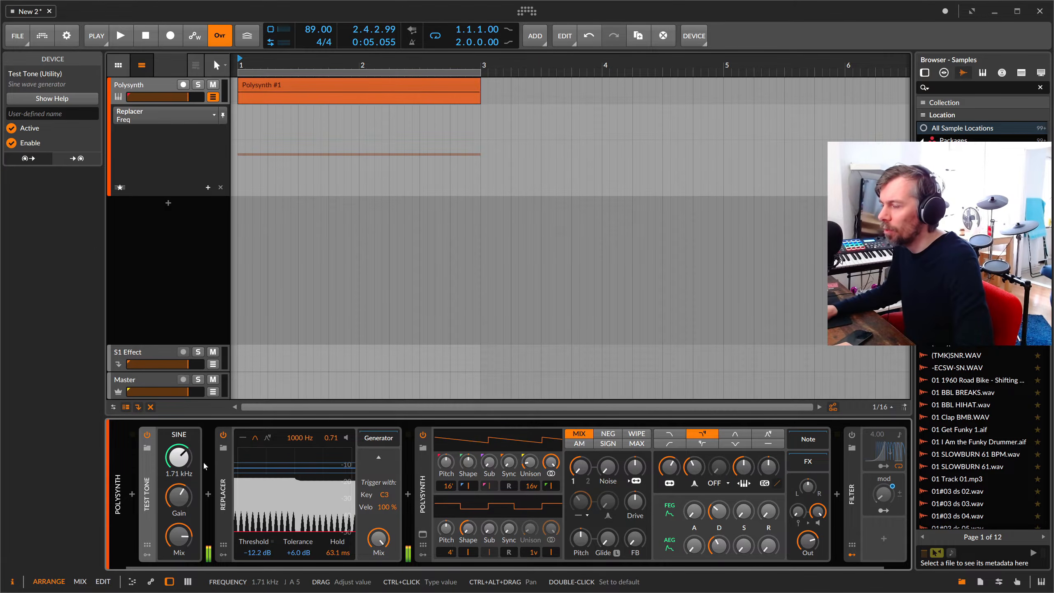
ctrl+click(188, 464)
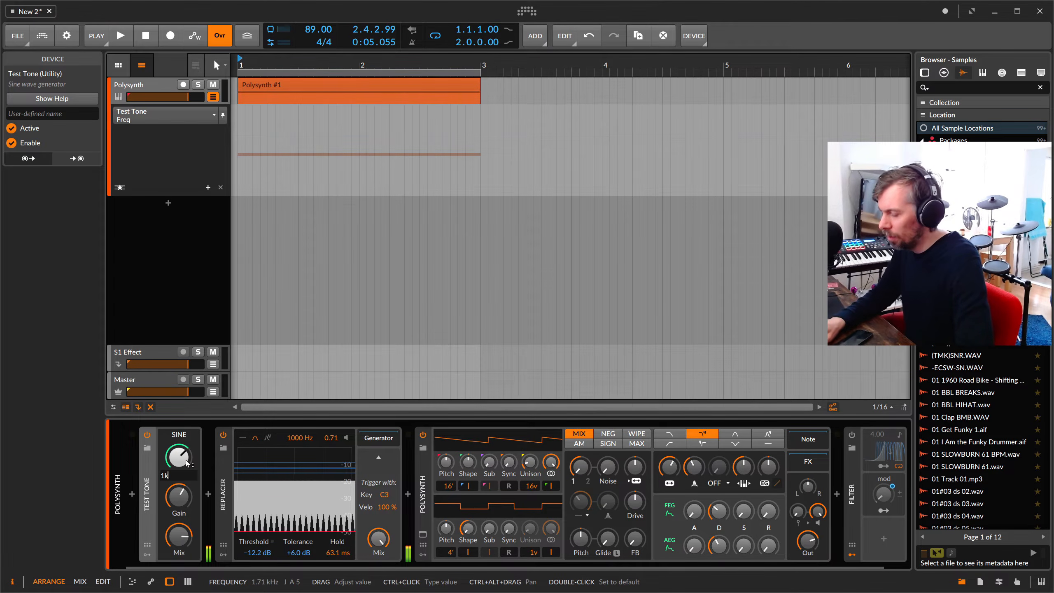
key(Return)
Show the Test Tone's modulator slots and sweep its gain up to about -11.2 dB across the Replacer's threshold.
click(186, 491)
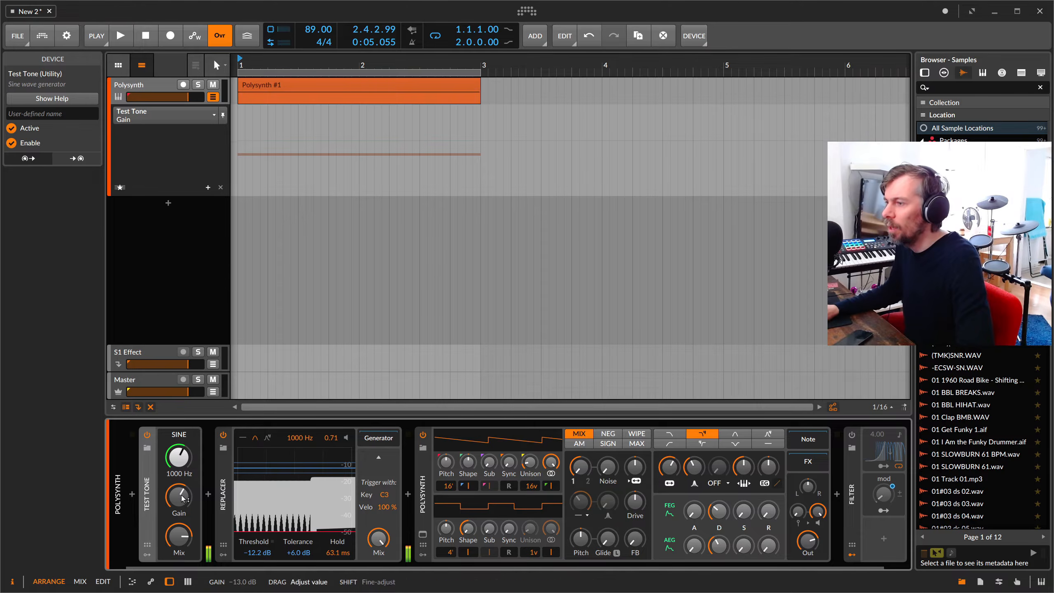
click(147, 555)
click(167, 456)
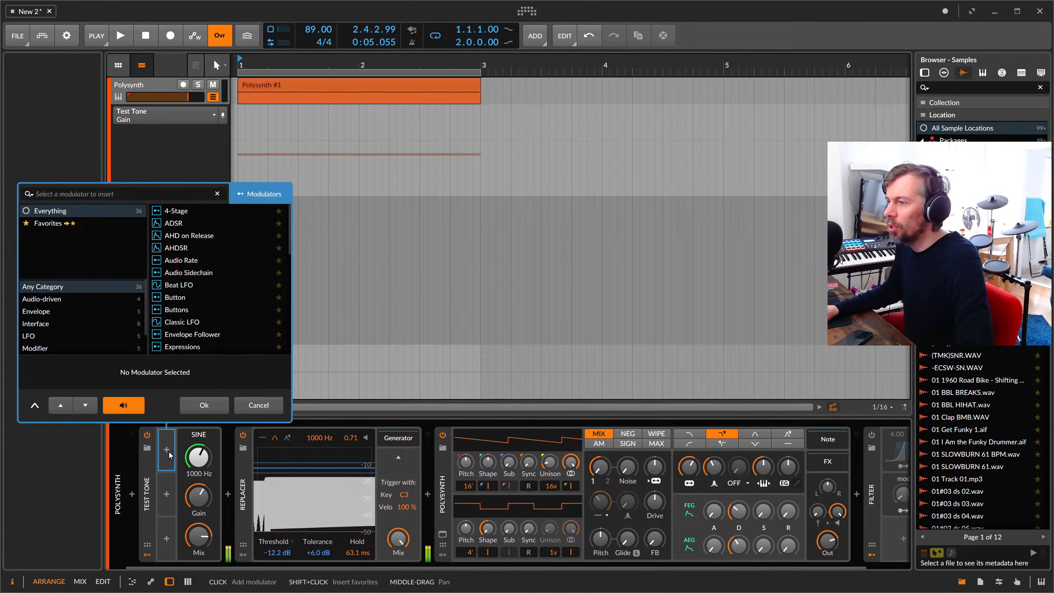
key(Escape)
drag(198, 496, 199, 488)
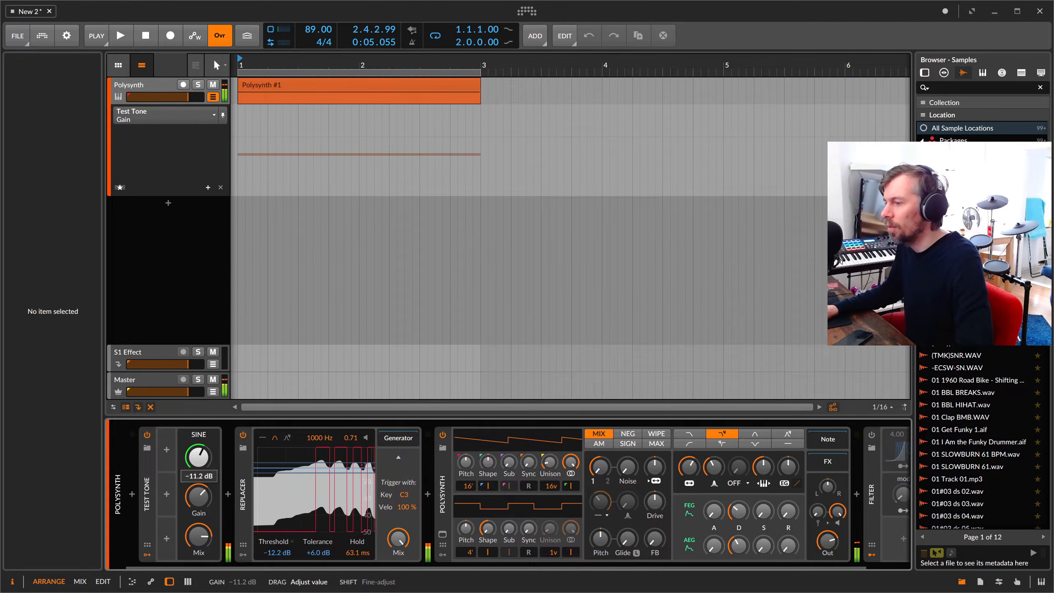
Add a Ramp modulator to the Test Tone's first modulator slot.
click(167, 450)
text(ram)
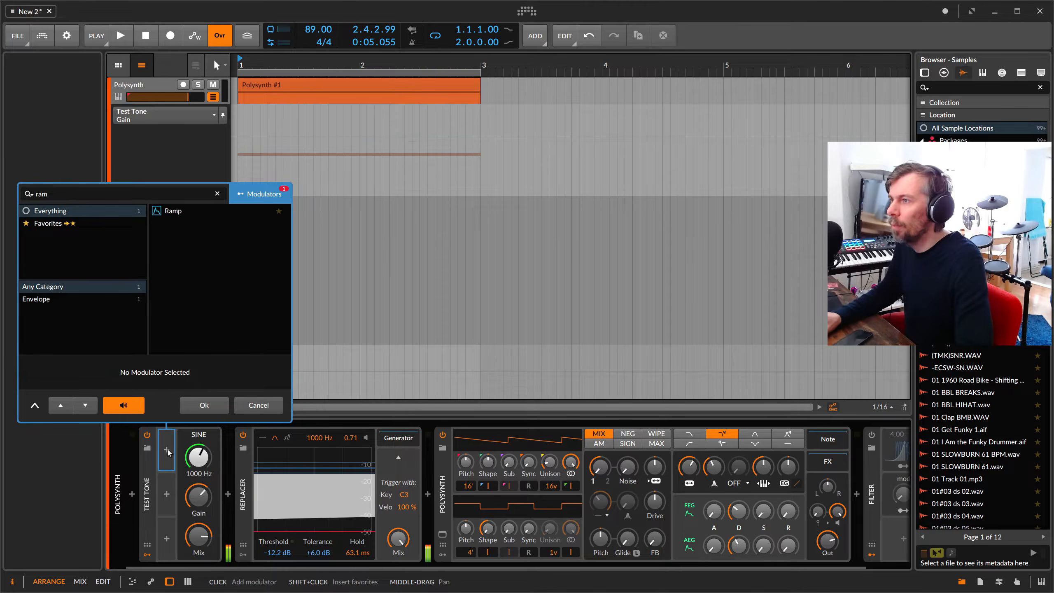
key(Return)
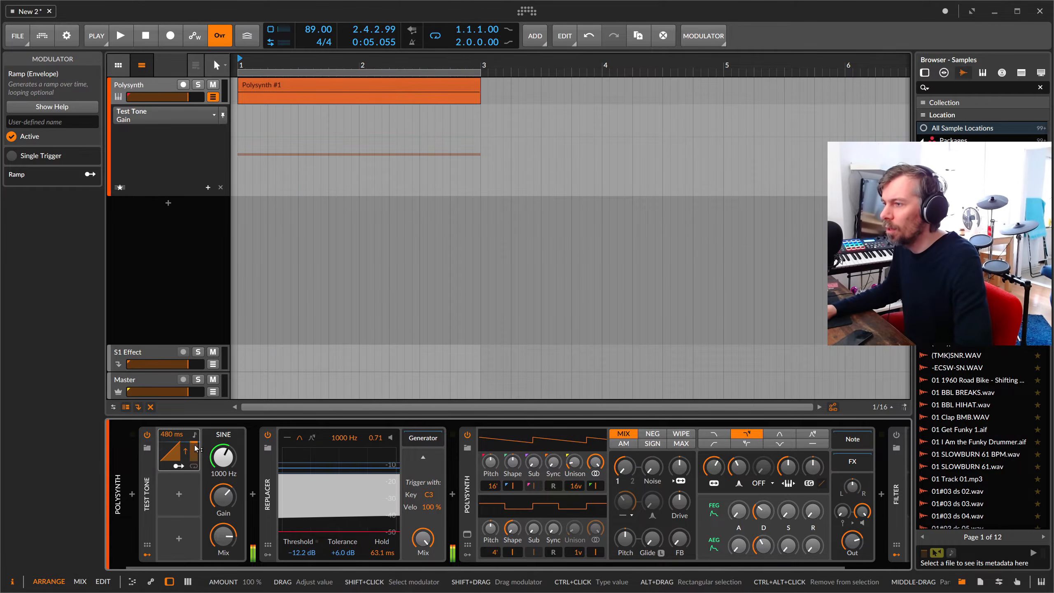
Make the Ramp a note-synced, looping, inverted cycle of 4.00 and map it to the Test Tone's gain with an amount of +0.223.
click(195, 434)
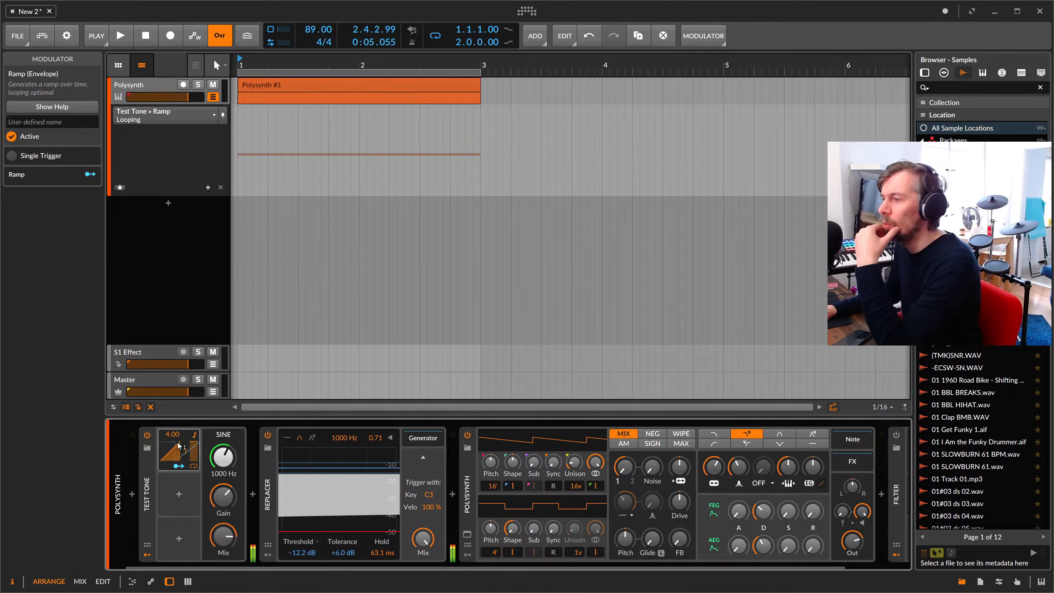
click(186, 451)
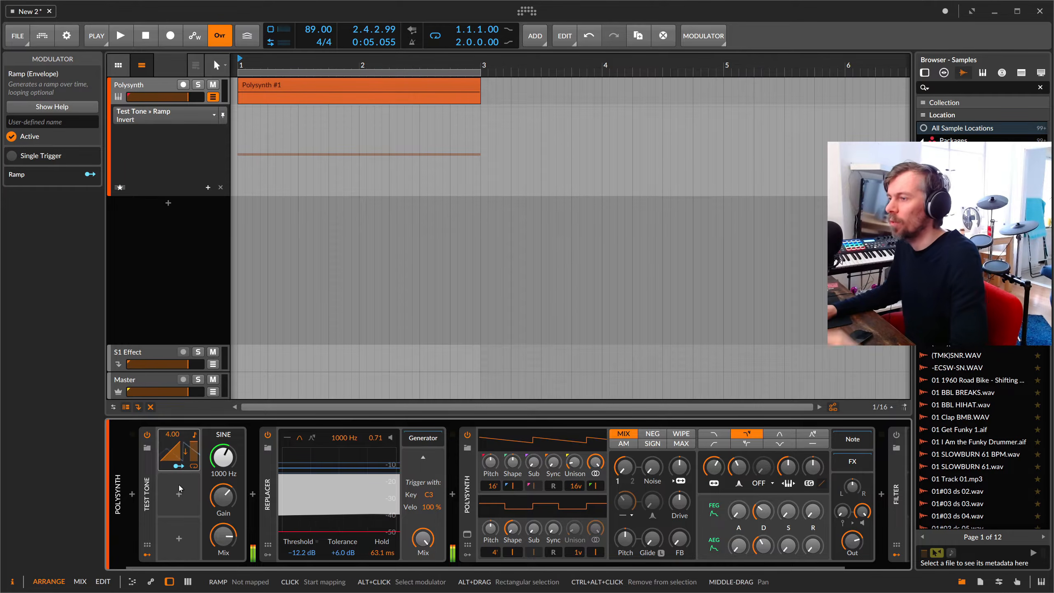
click(178, 466)
drag(223, 496, 224, 492)
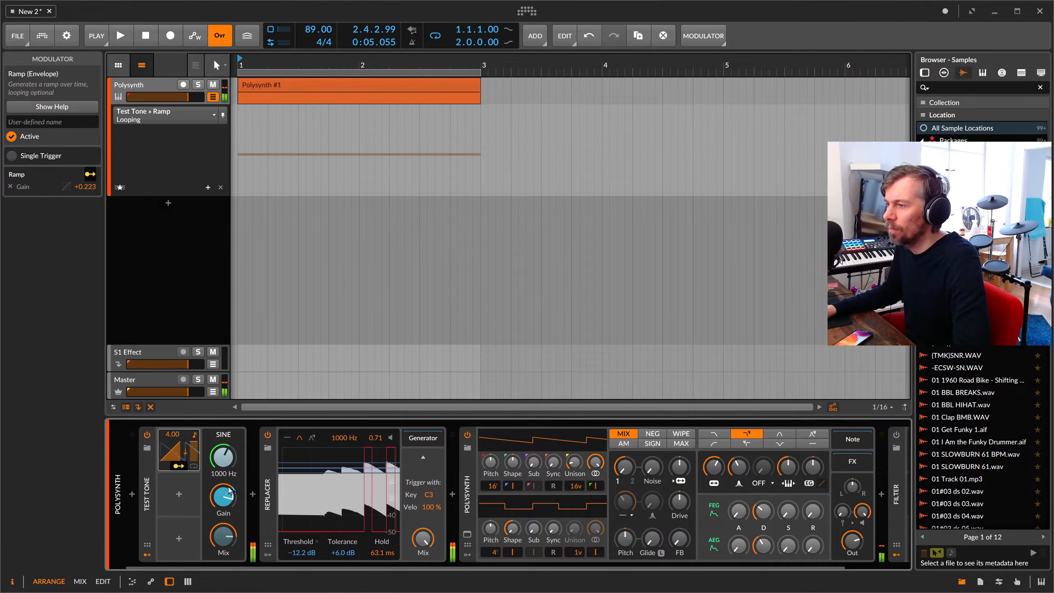
Raise the Test Tone's gain to about -8.5 dB across the Replacer's threshold and set its mix to 100 %.
click(178, 466)
drag(223, 496, 220, 493)
click(194, 466)
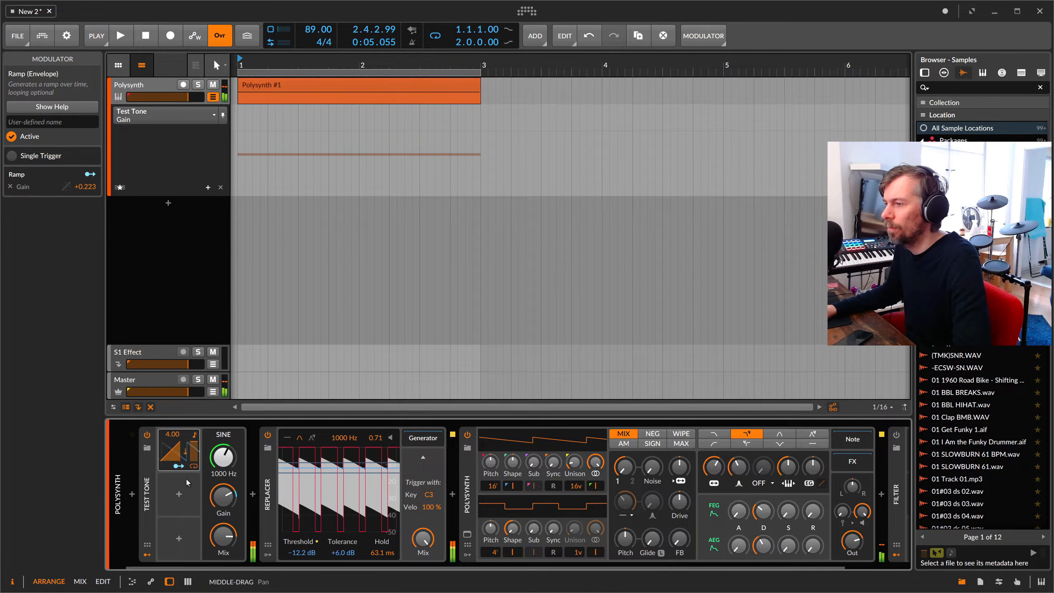
drag(222, 536, 223, 513)
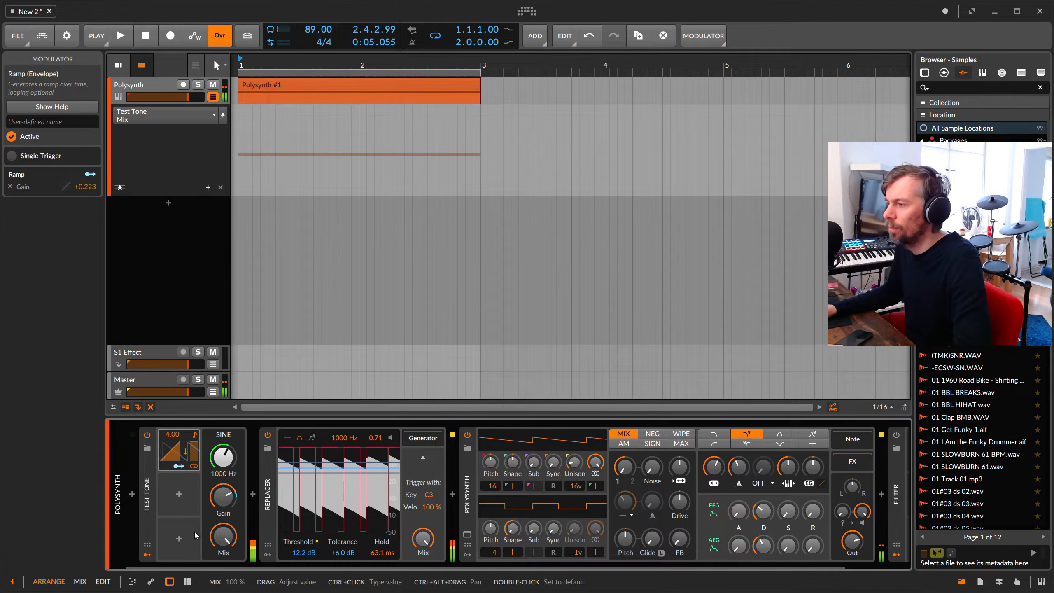
Bypass the Polysynth briefly and re-enable it, and lower the Test Tone's gain to about -28.2 dB.
click(471, 437)
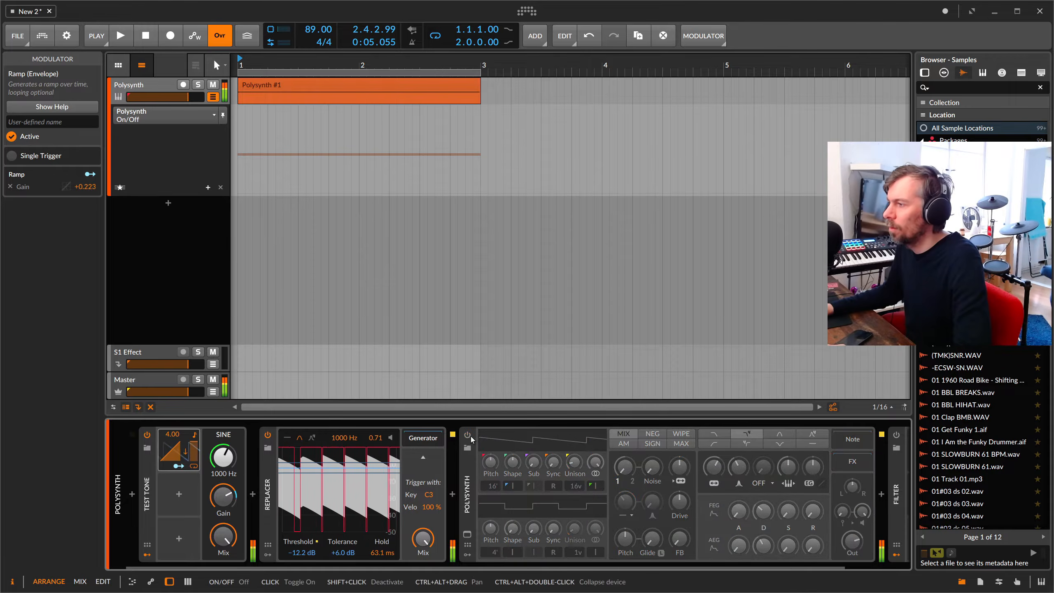
click(471, 437)
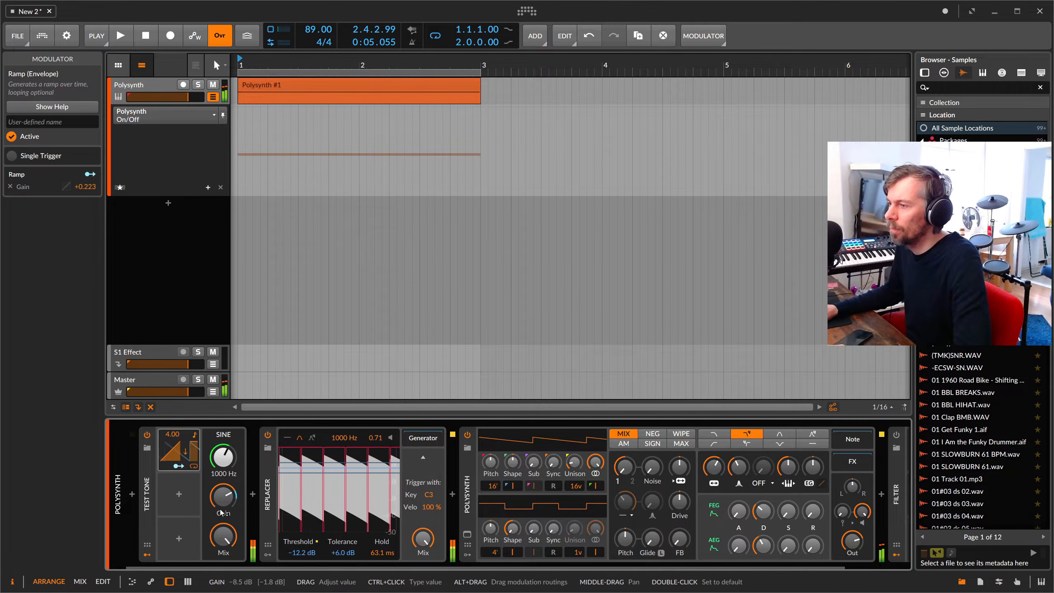
click(223, 496)
Insert a Chain device ahead of the Test Tone and move the Test Tone and Replacer into it.
click(132, 494)
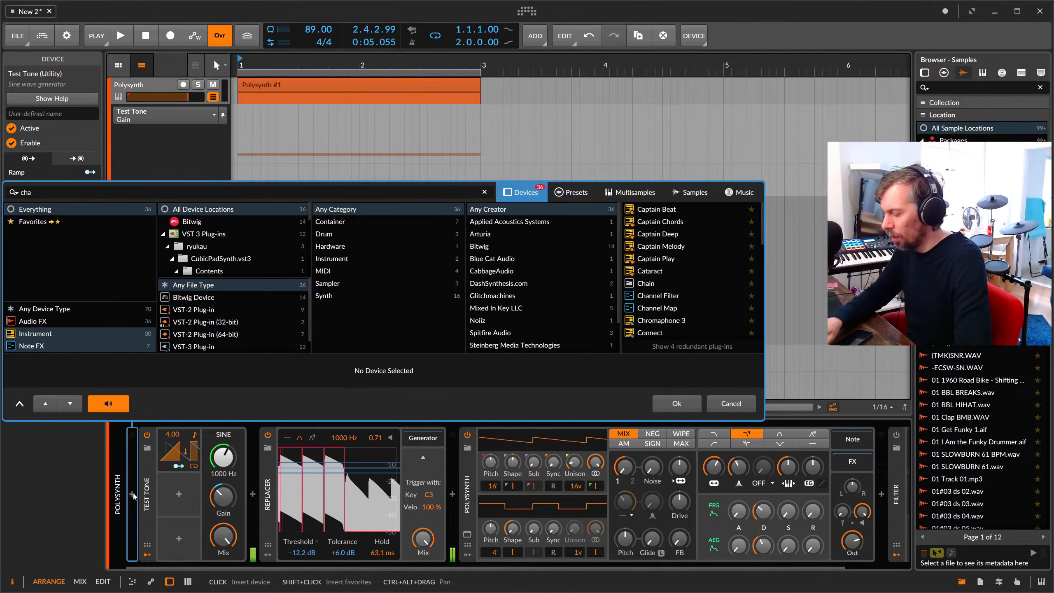
text(chain)
key(Return)
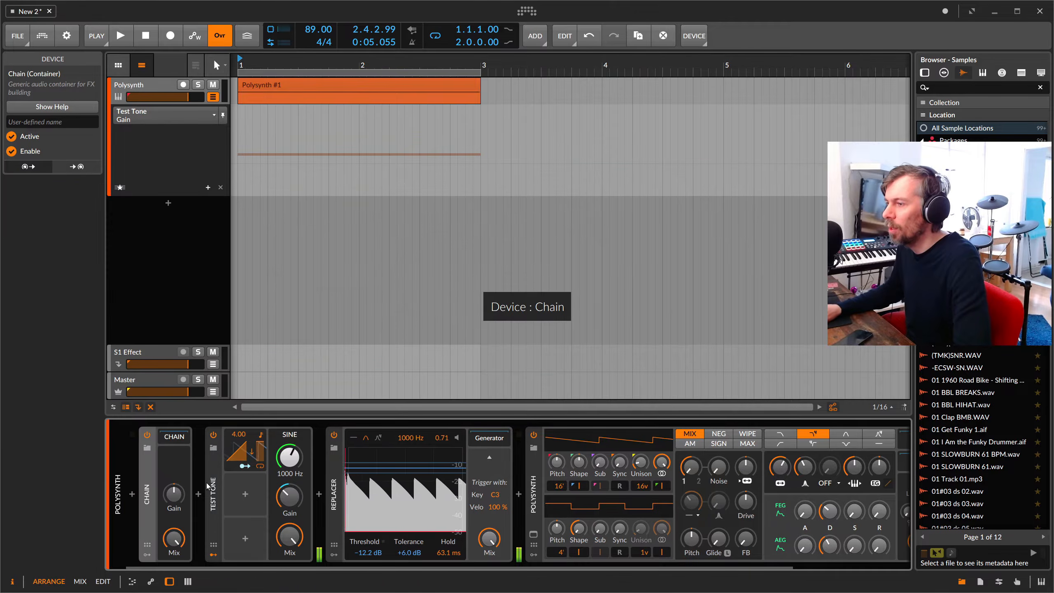
drag(210, 485, 174, 438)
drag(210, 474, 177, 441)
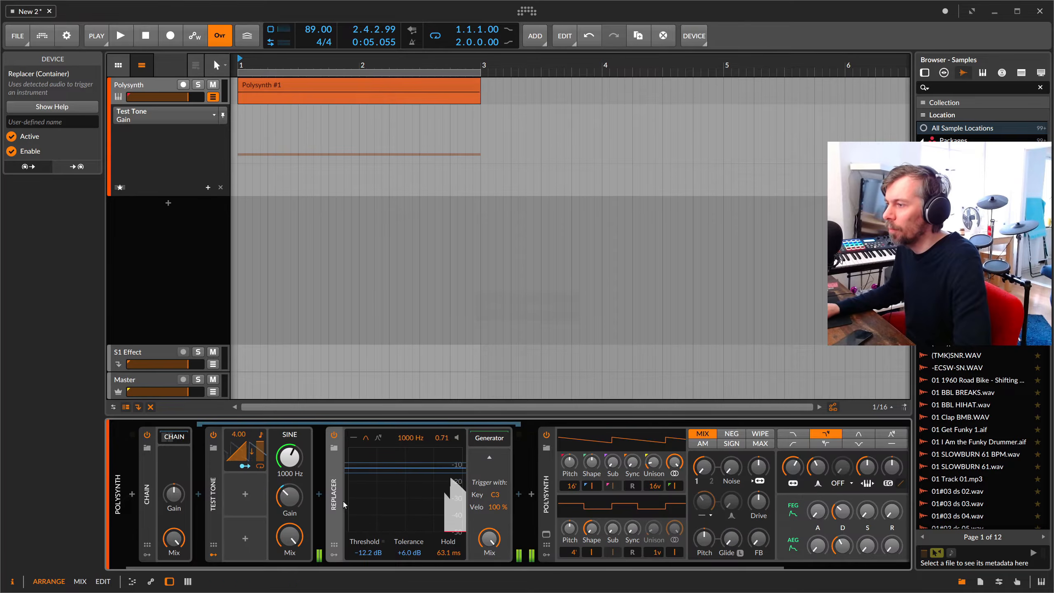
click(176, 437)
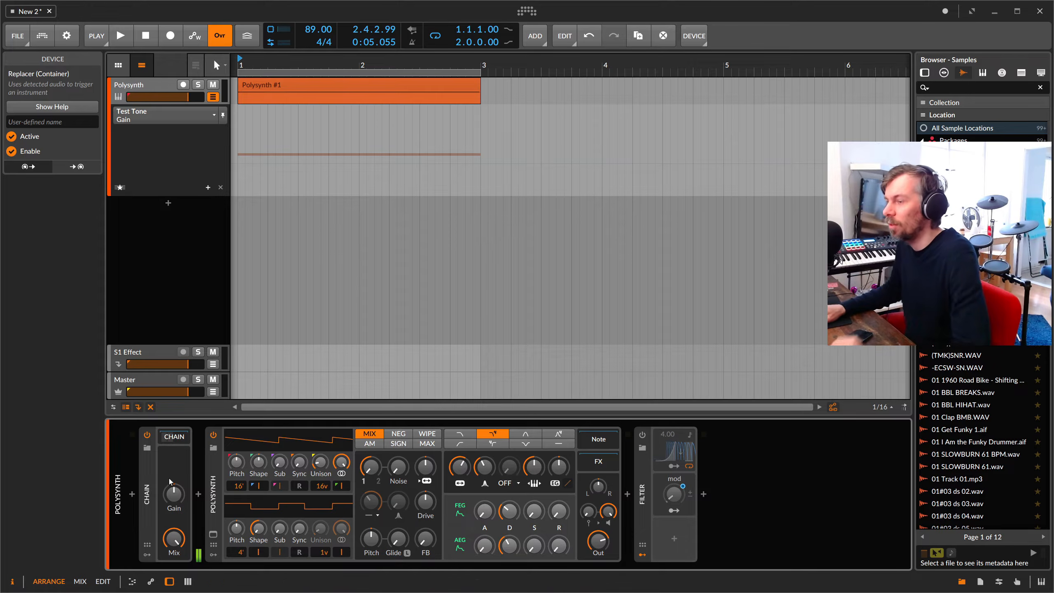
click(176, 437)
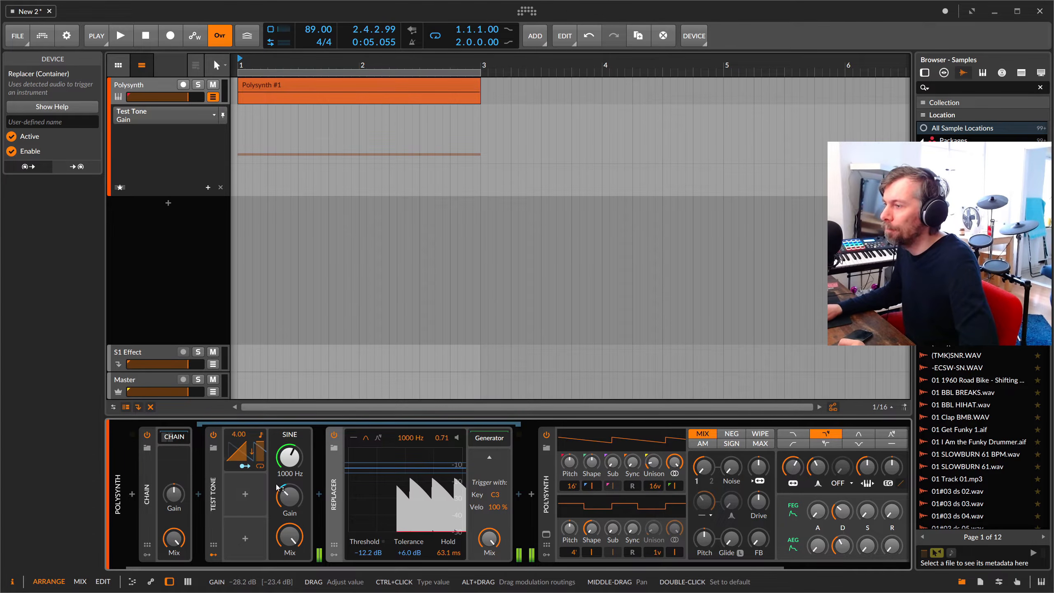
Show the Chain's modulator slots and add a Keytrack modulator to the first slot.
click(147, 545)
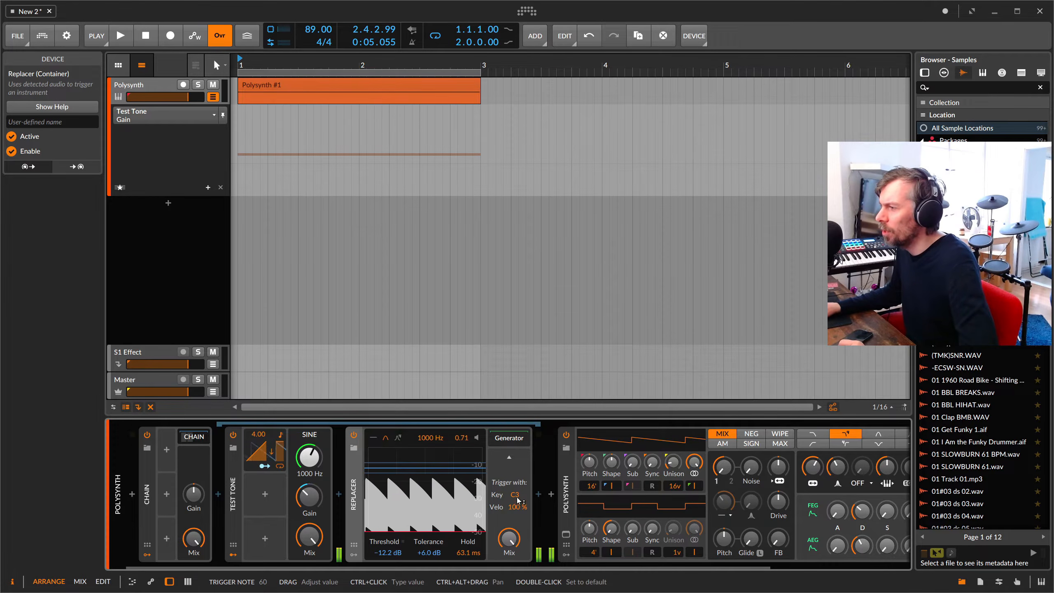
click(167, 449)
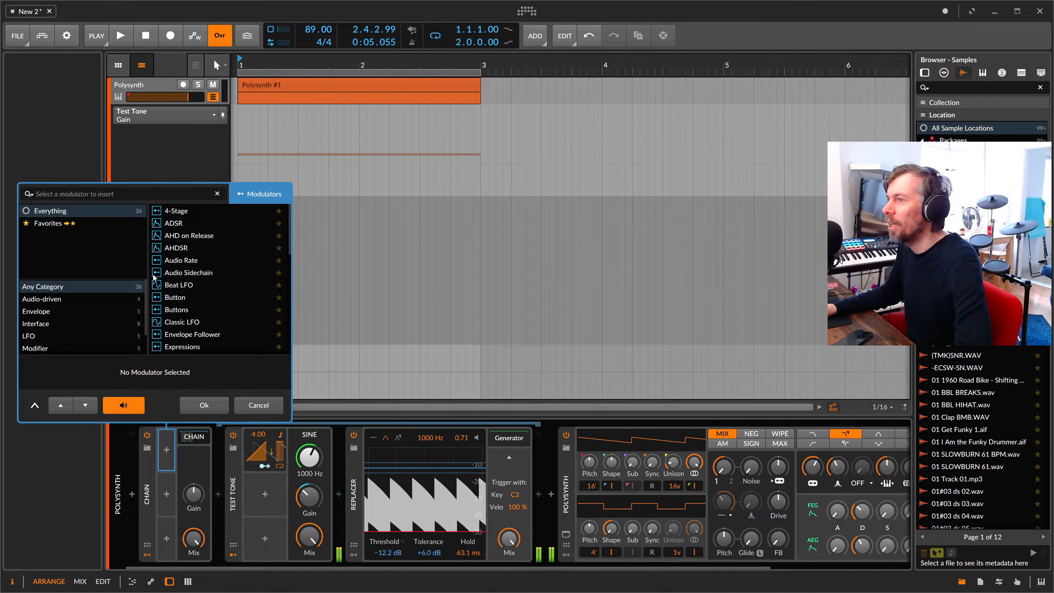
text(key)
key(Down)
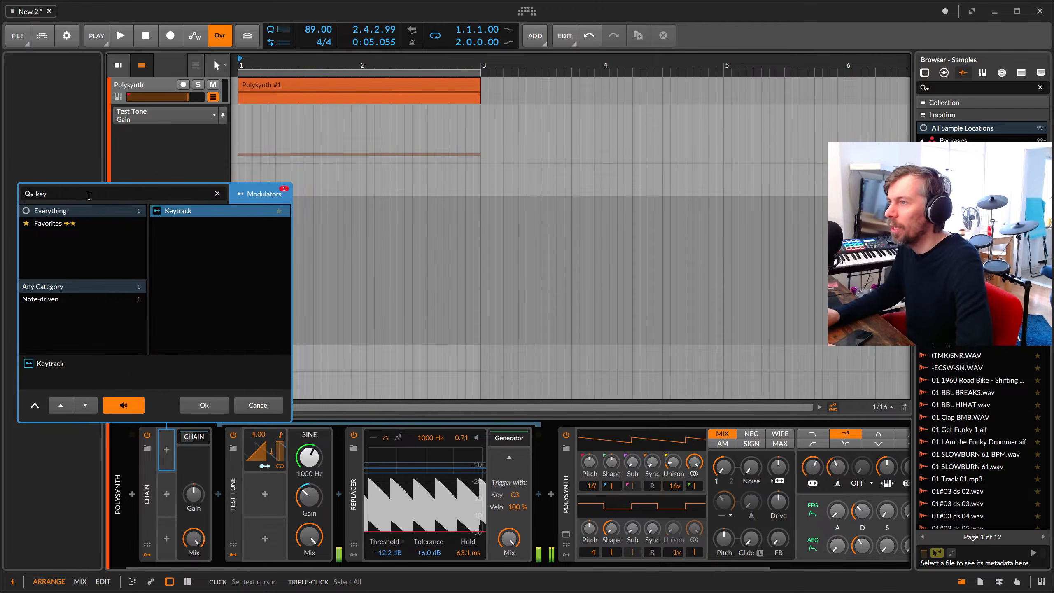
key(Return)
Map the Keytrack to the Replacer's trigger note with an amount of +64.00 and check the Keytrack's detail settings.
click(178, 465)
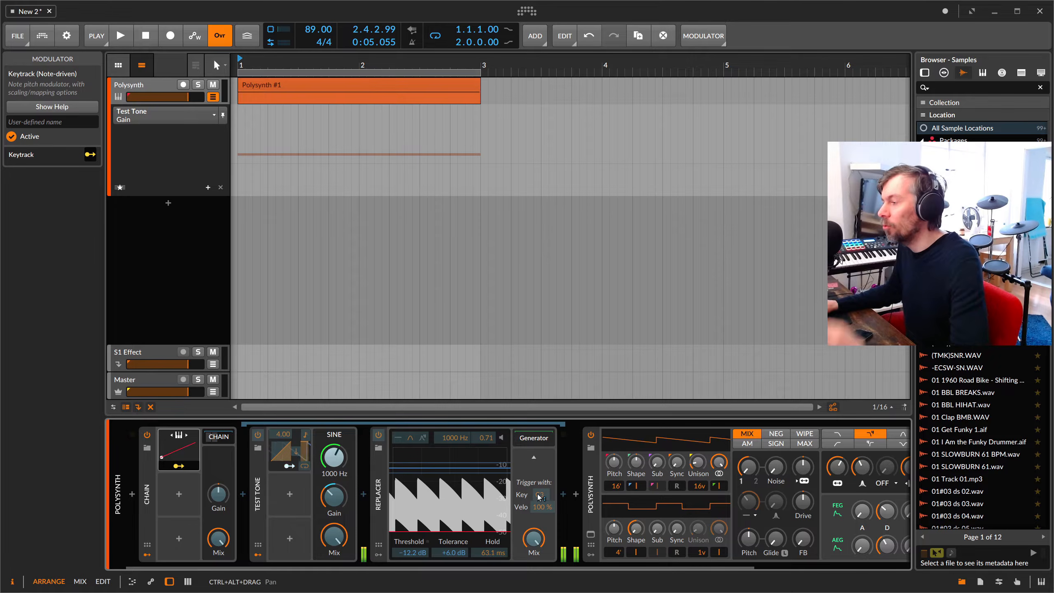
drag(539, 494, 539, 487)
double_click(97, 168)
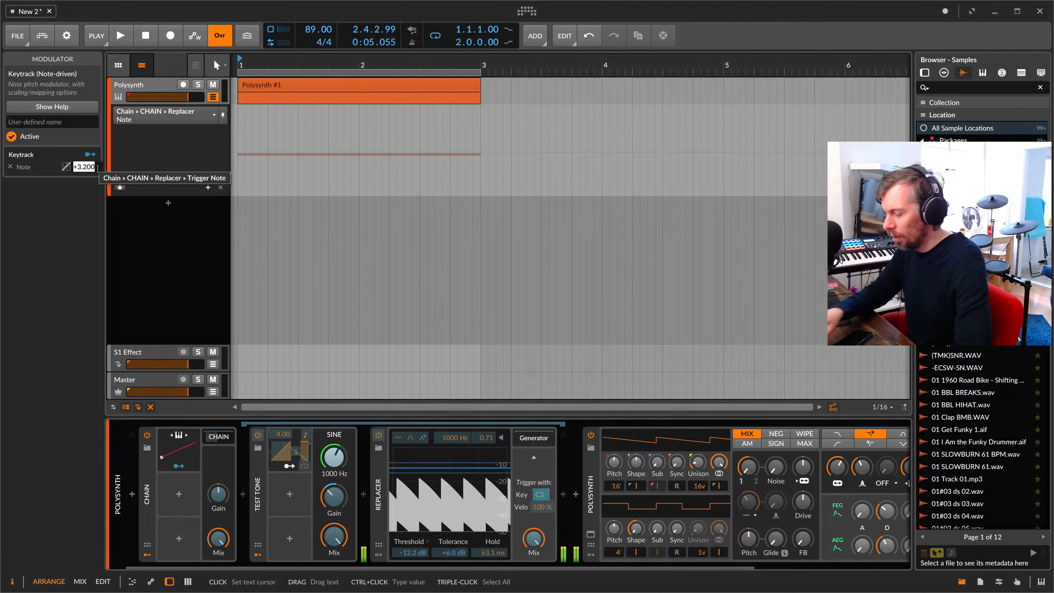
text(64)
key(Return)
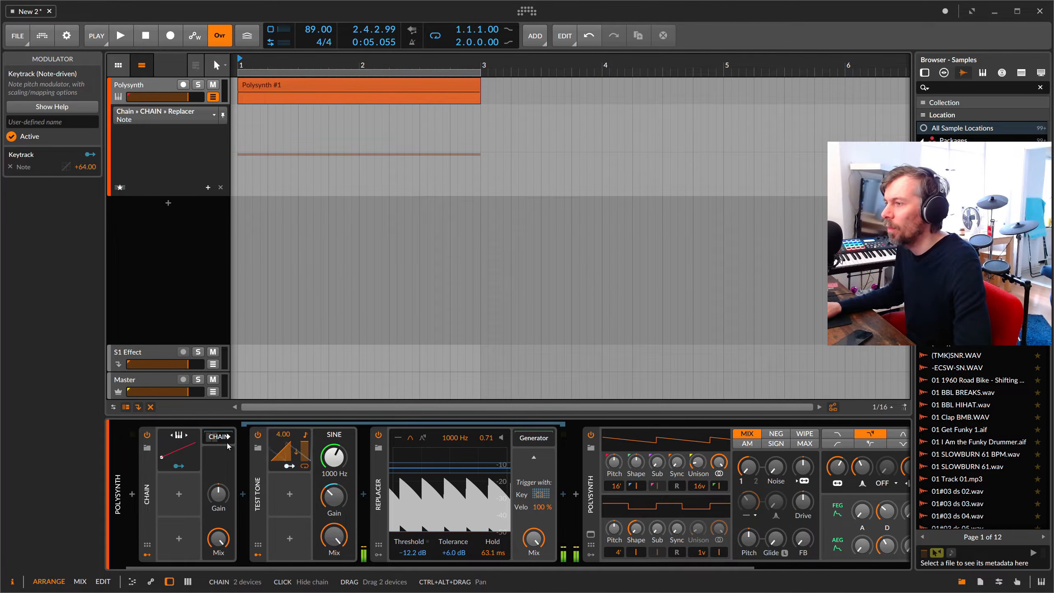
click(191, 450)
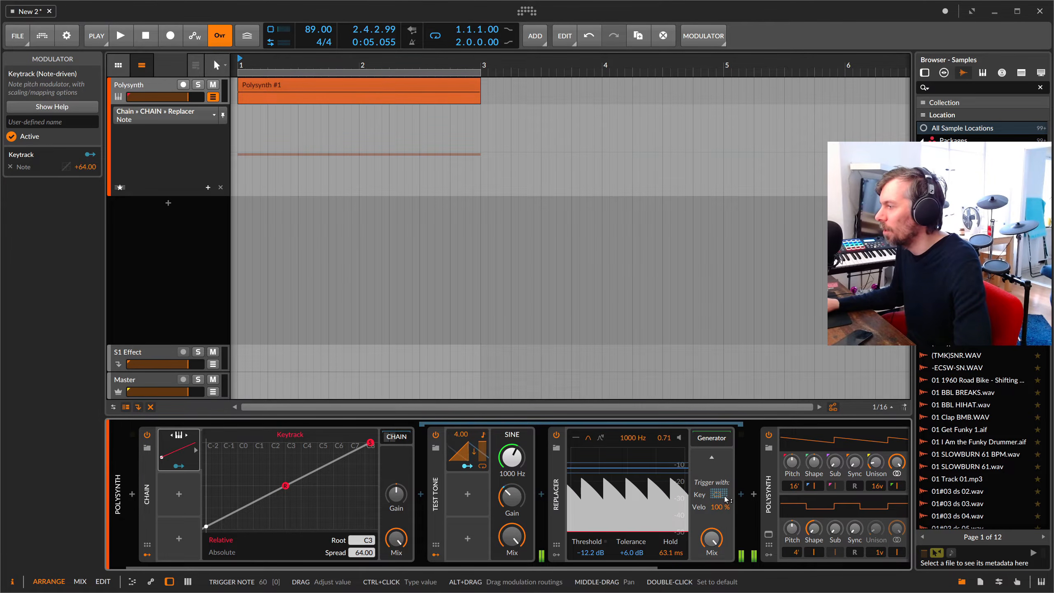
click(196, 450)
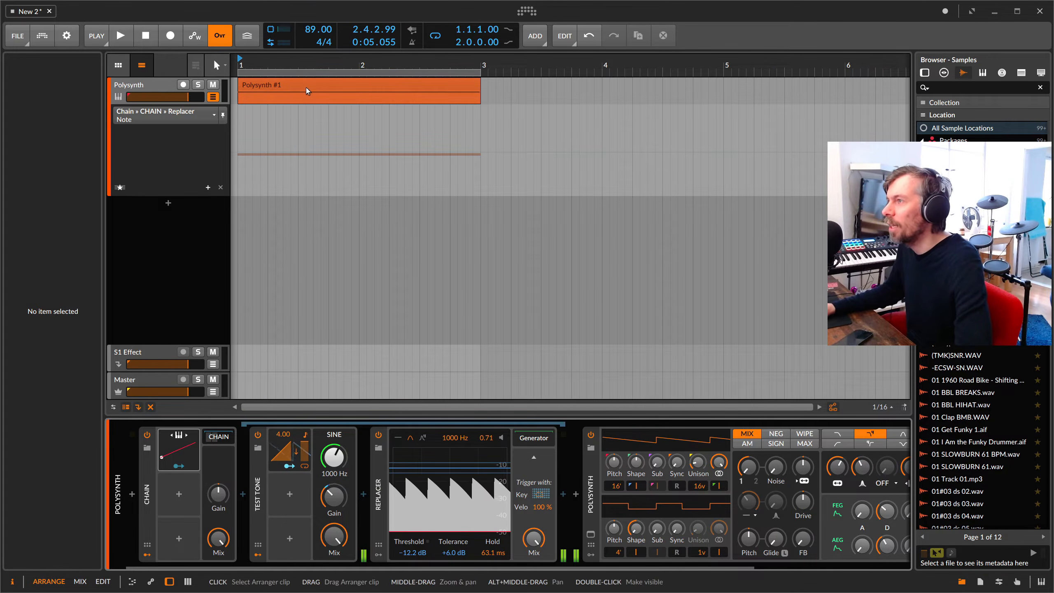
Play the clip while sweeping the Test Tone's gain above the Replacer's threshold and back to -28.2 dB.
key(space)
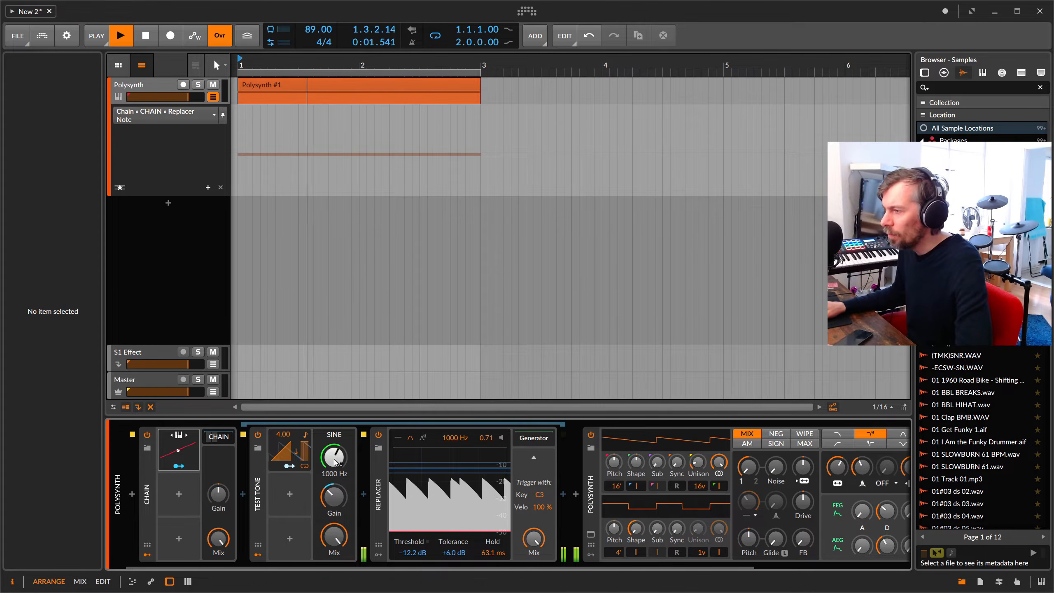
drag(333, 496, 333, 467)
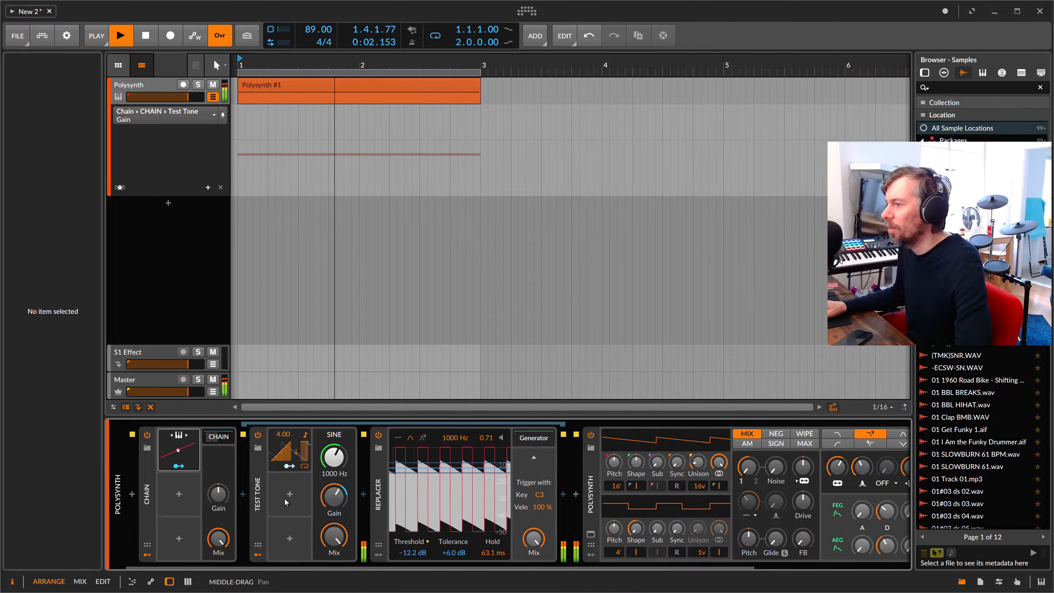
key(space)
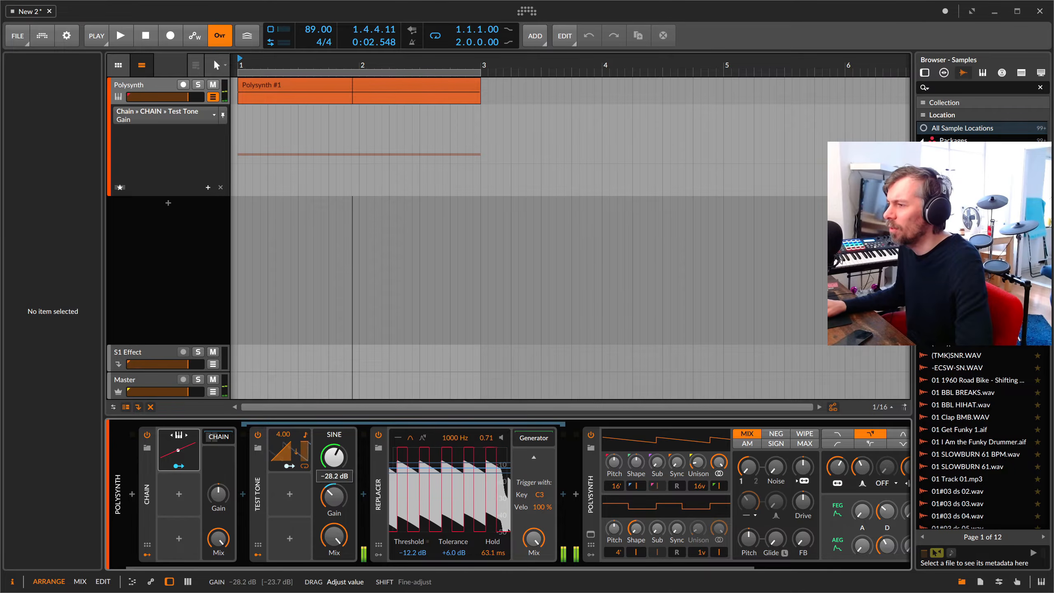
Add an ADSR modulator to the Chain's second modulator slot.
click(179, 497)
text(gate)
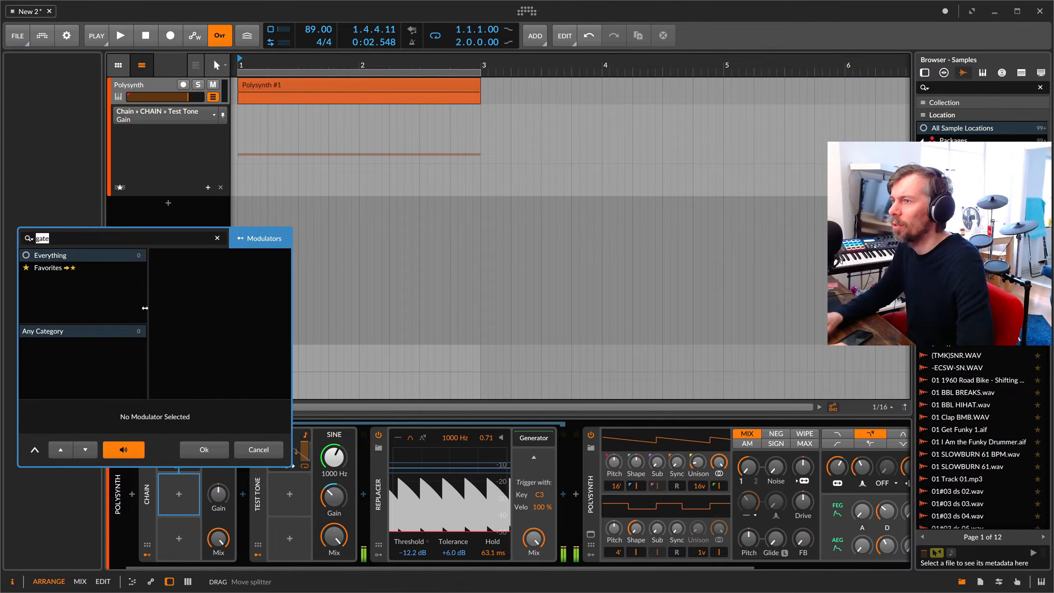
text(adsr)
key(Return)
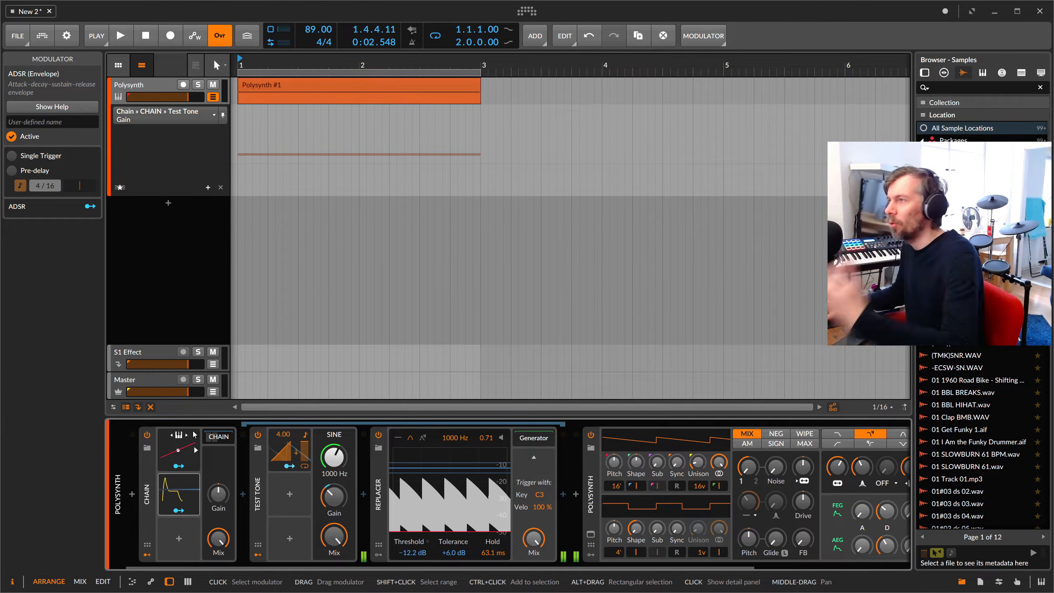
Shape the ADSR into a gate with immediate attack, full sustain and a release of 0.00 %.
click(196, 495)
drag(218, 539, 267, 499)
drag(290, 549, 289, 578)
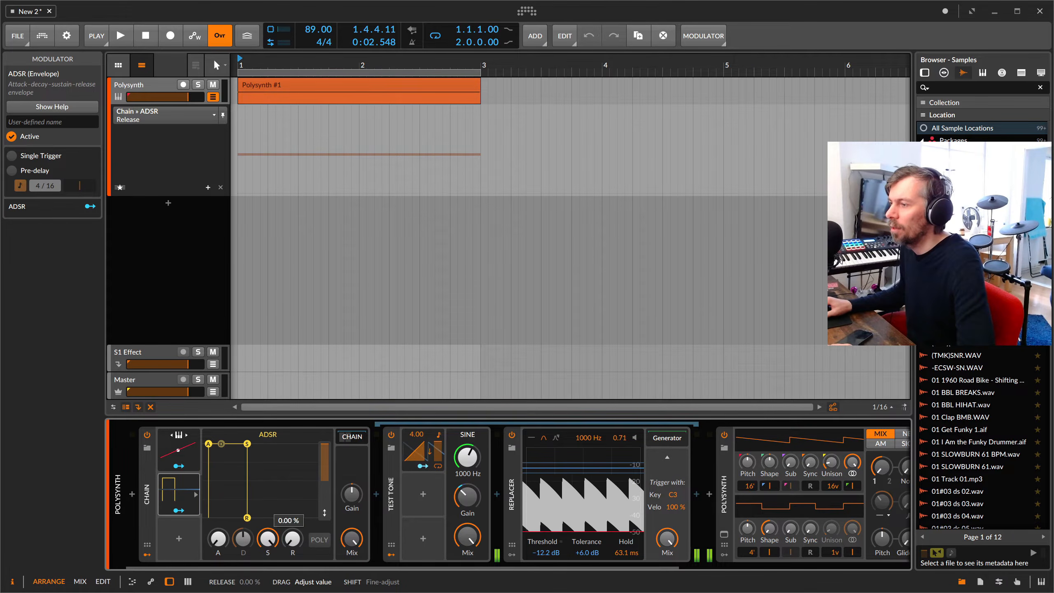
Select the Polysynth clip and raise the Test Tone's gain to about -9.6 dB.
click(281, 86)
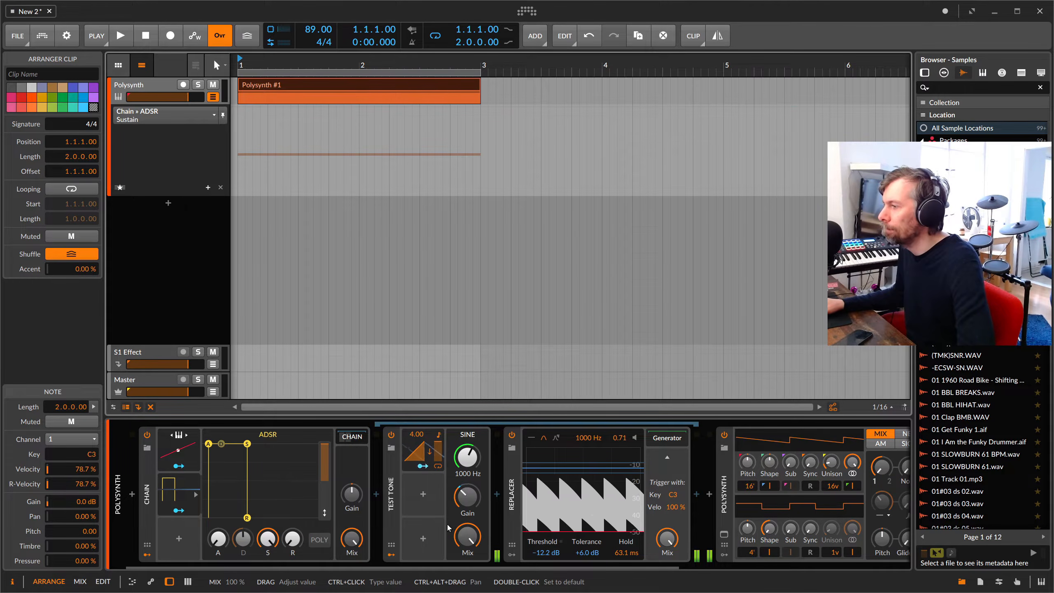
drag(464, 509, 464, 510)
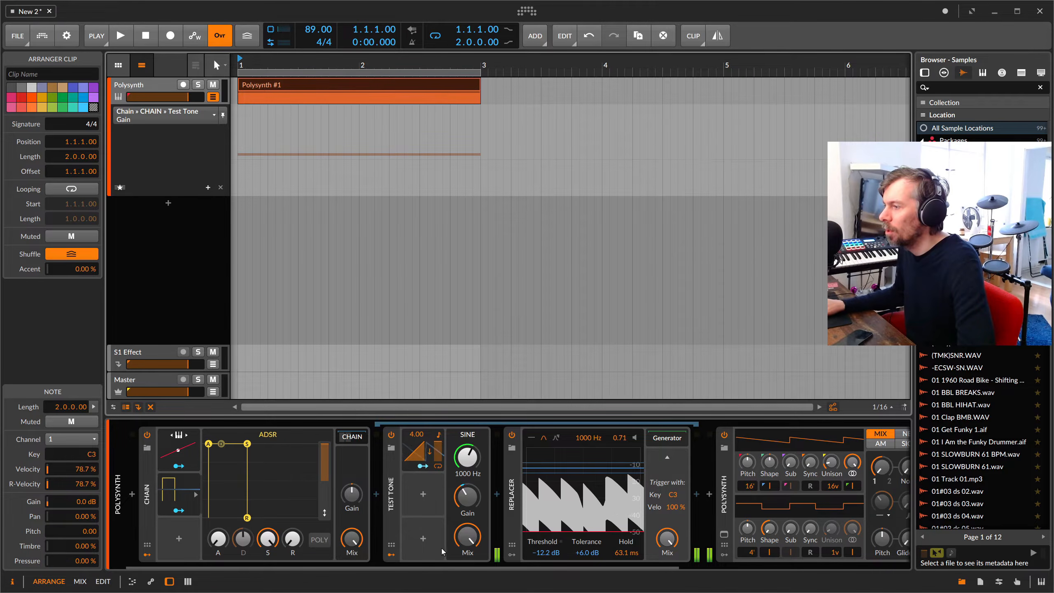
drag(467, 496, 467, 481)
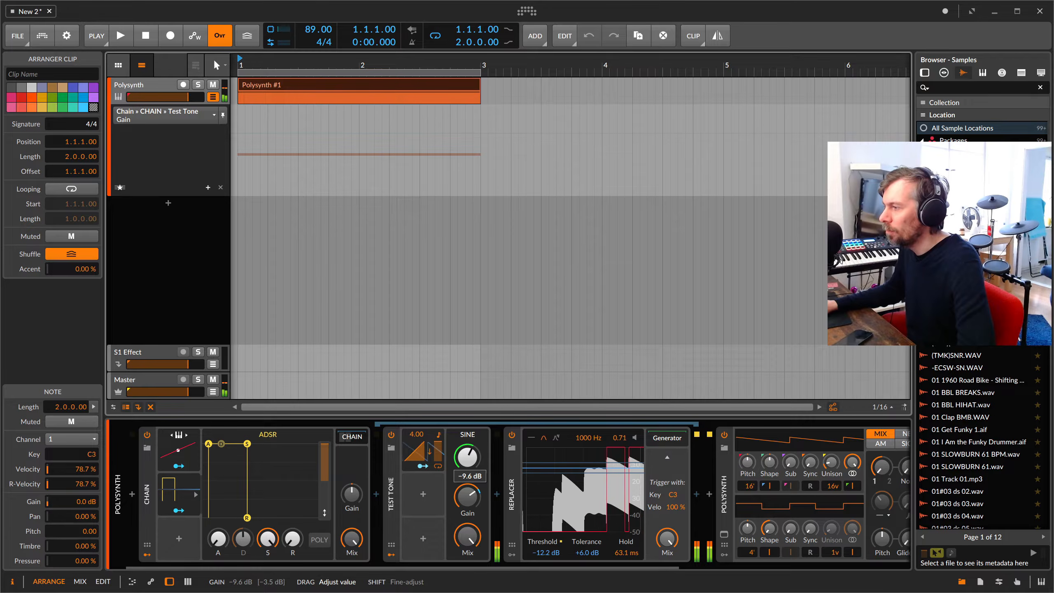
Modulate the Test Tone's mix from zero with the Chain's ADSR and hide the Chain's nested devices.
click(179, 510)
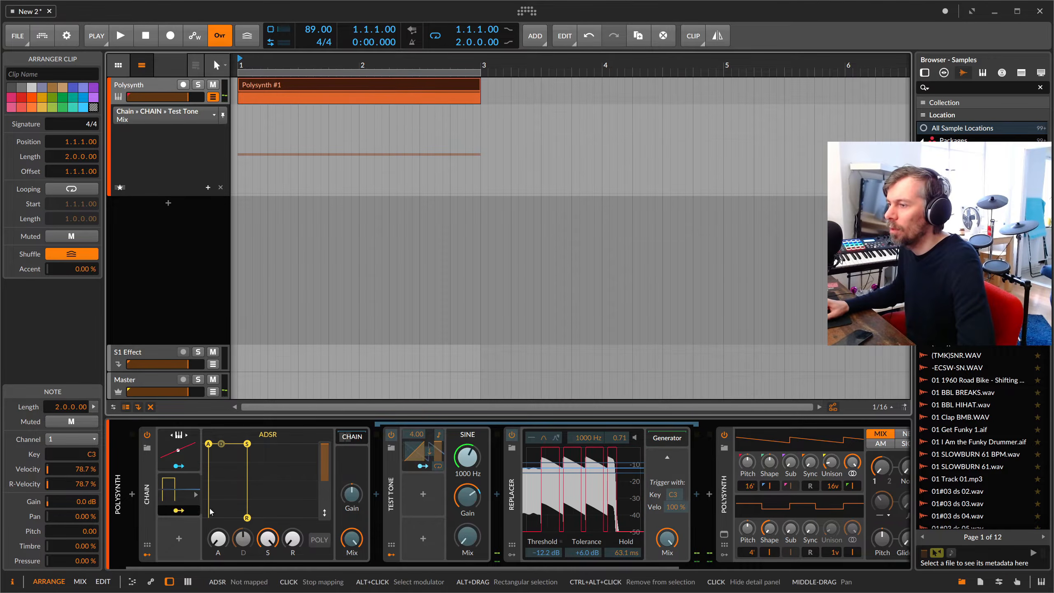
click(178, 510)
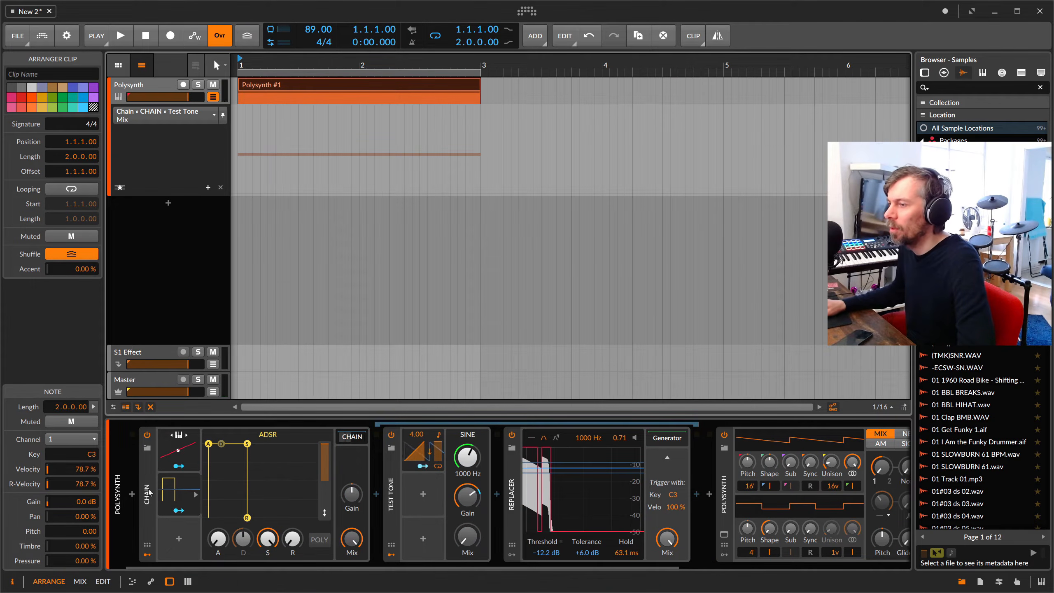
key(Delete)
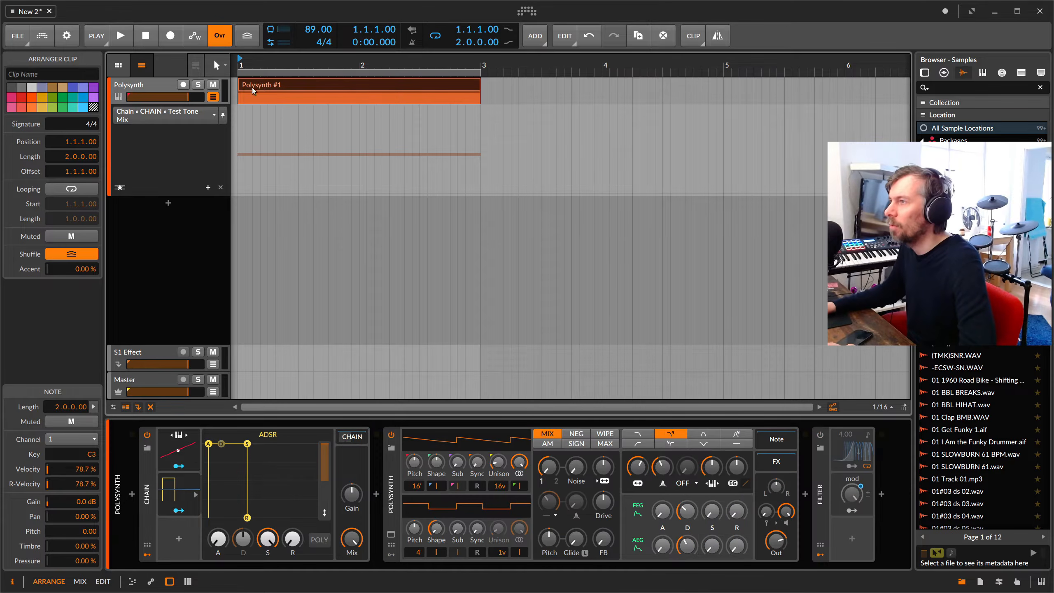
Hide the ADSR's detail settings and play the Polysynth clip from the start to test the gated tone.
drag(254, 61, 254, 64)
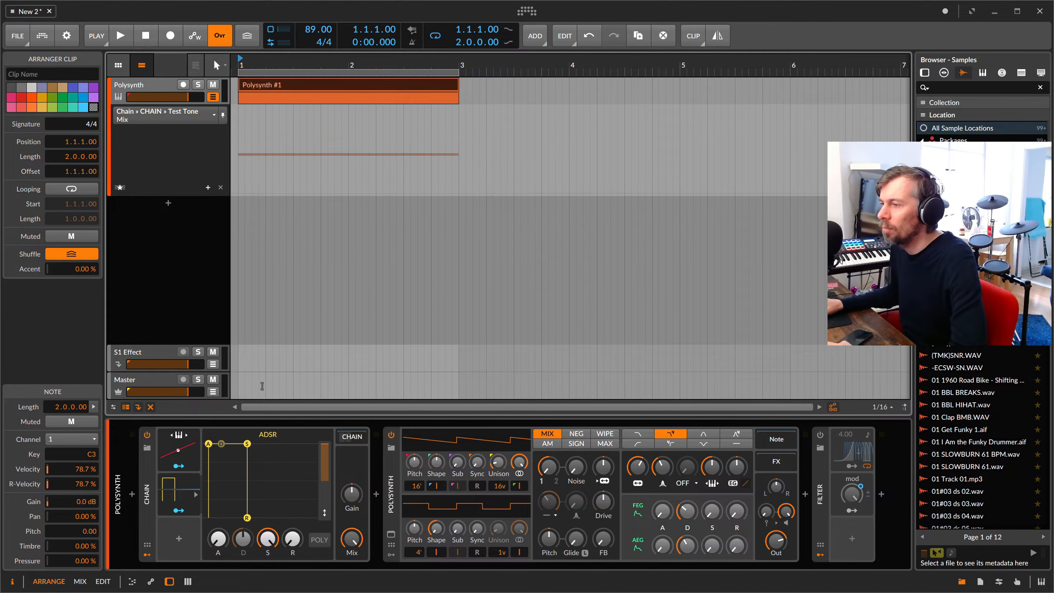
click(175, 486)
click(179, 470)
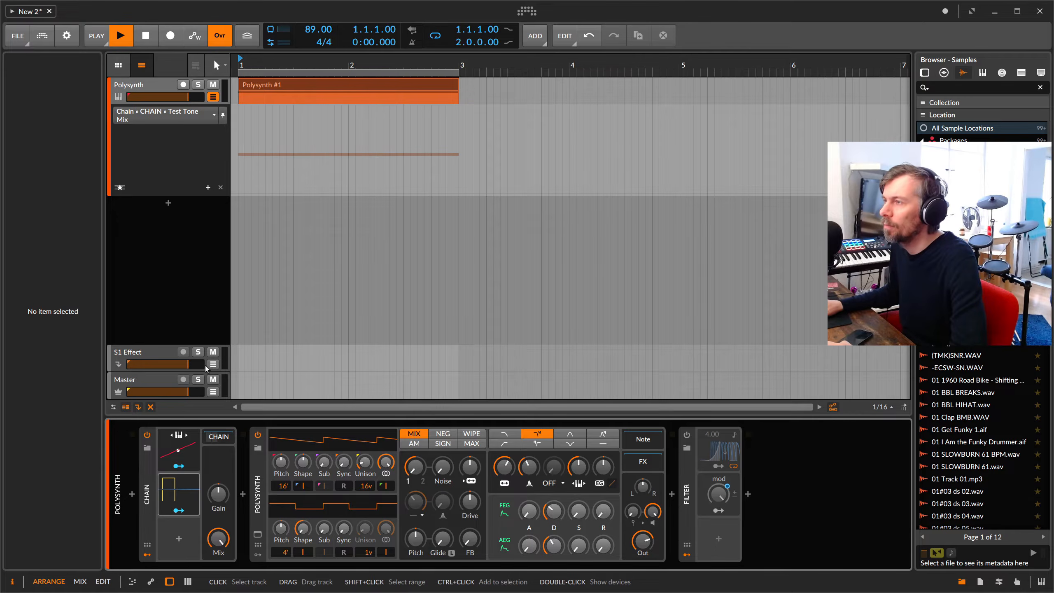
key(space)
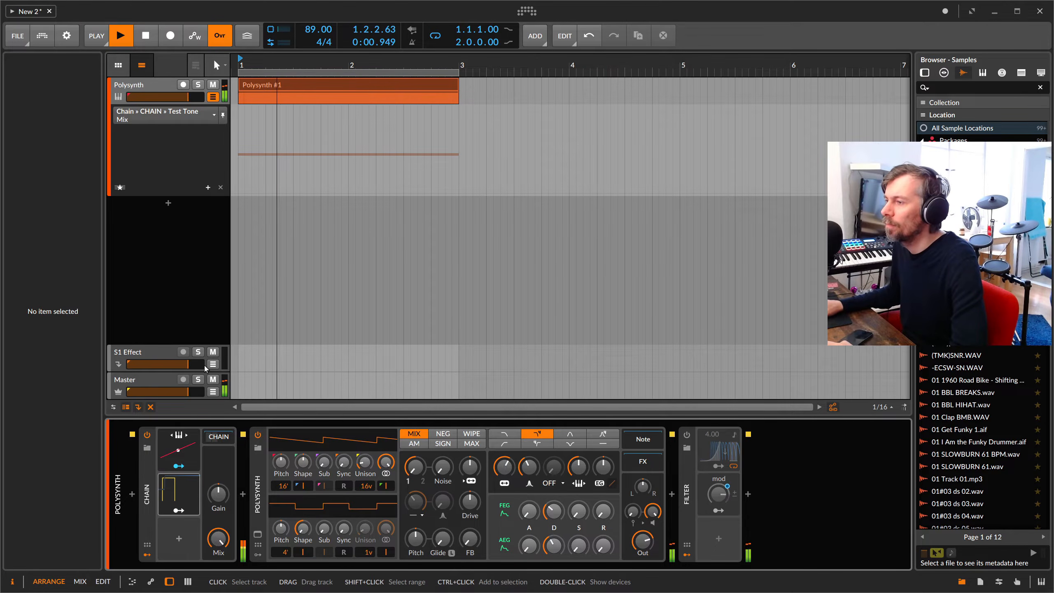
Stop playback, show the Chain's nested devices and add a Macro modulator to the Chain.
click(219, 438)
key(space)
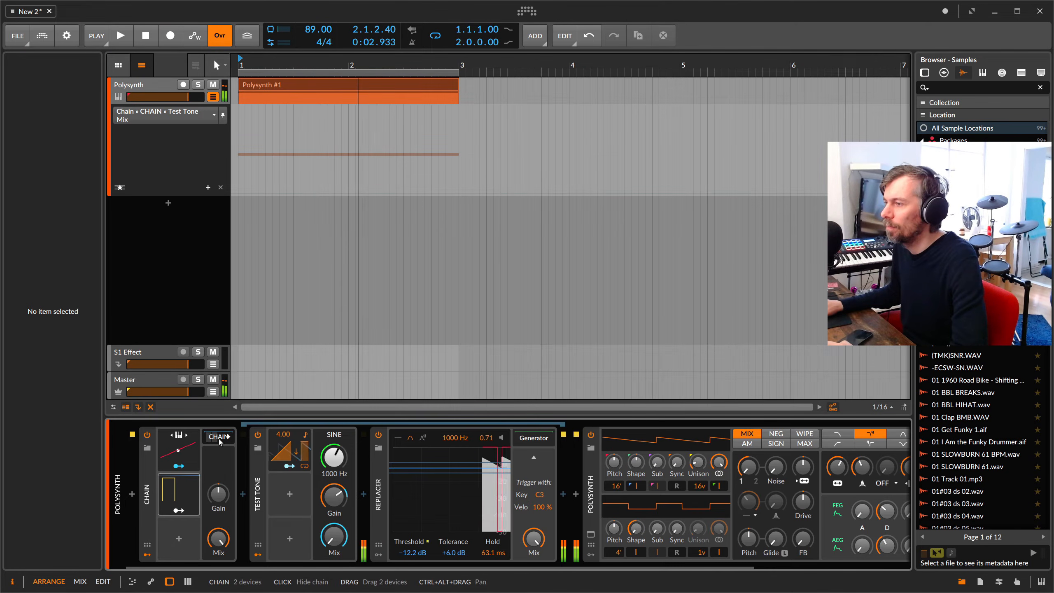
click(179, 539)
text(mac)
key(Down)
key(Down)
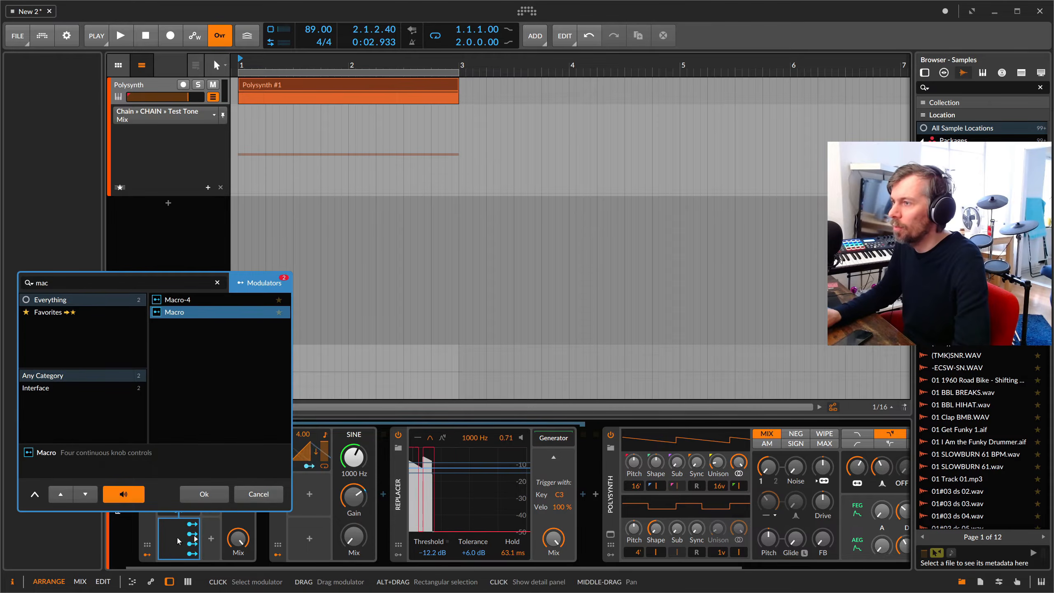
key(Return)
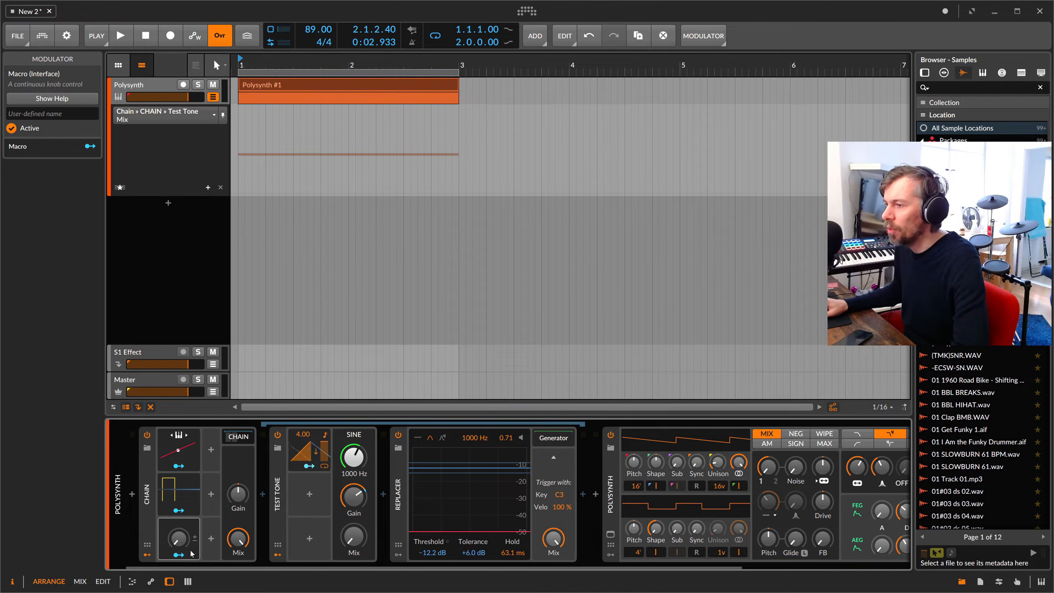
Map the new macro to the Ramp's 16th note rate with an amount of -3.750 and rename it Mod.
click(178, 554)
drag(303, 434, 303, 477)
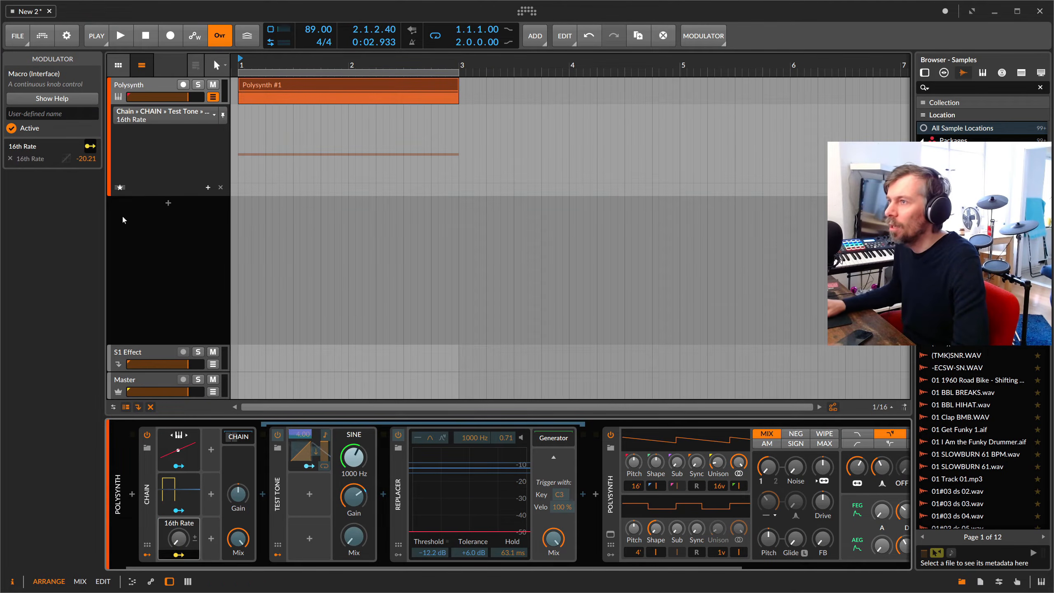
ctrl+click(91, 162)
text(-3.750)
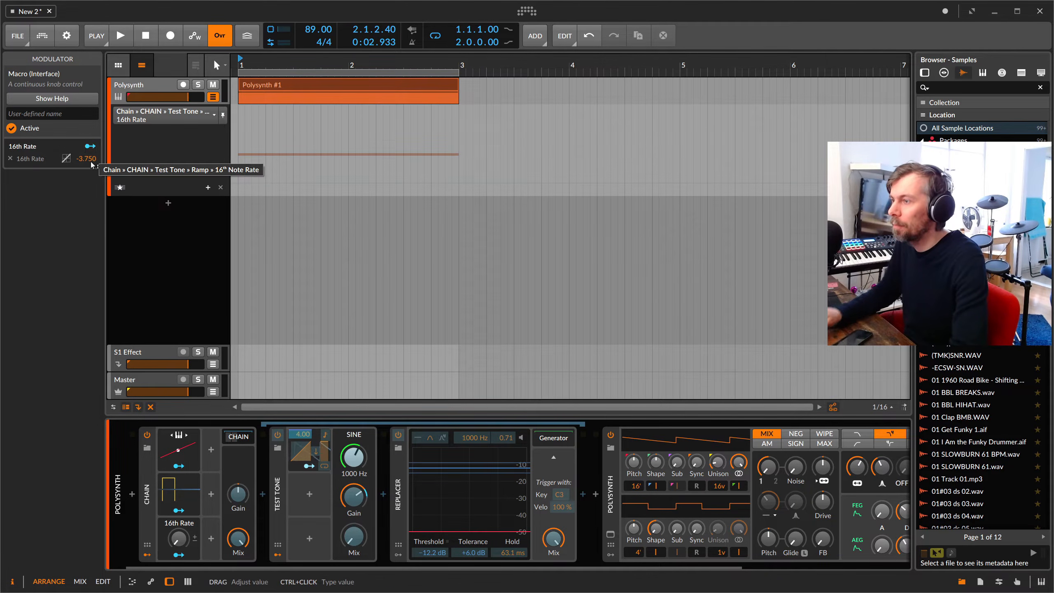
double_click(185, 523)
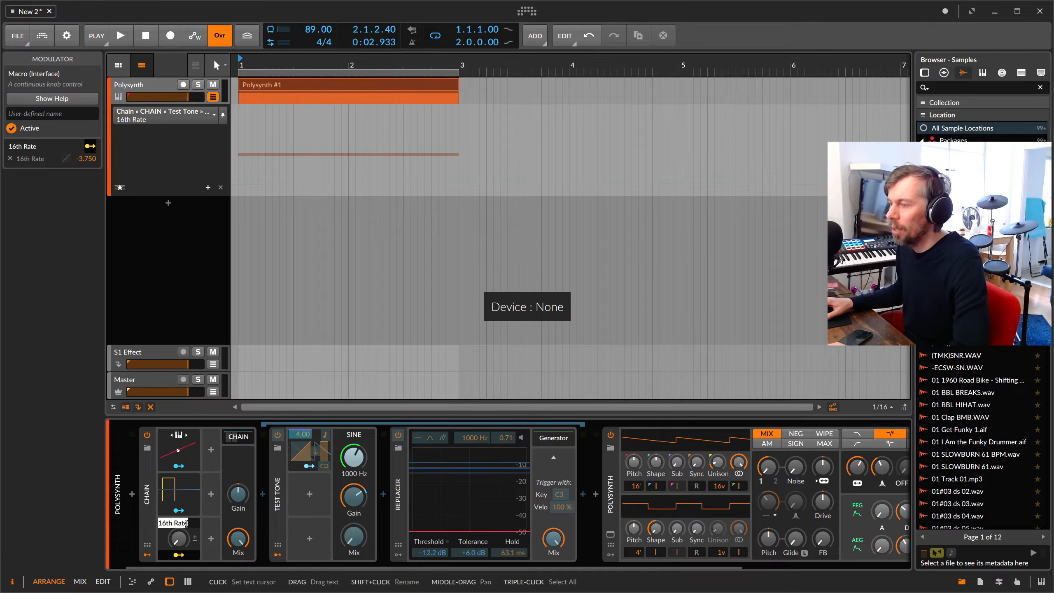
text(Mod)
key(Return)
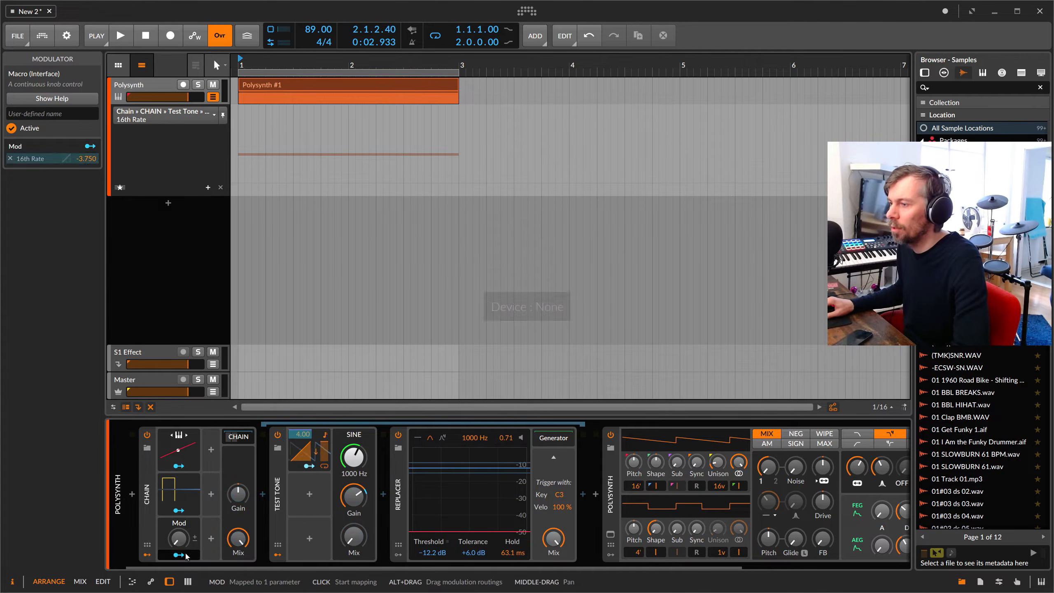
During playback, raise Mod to maximum and set the Replacer's threshold to -12.4 dB, tolerance to 0.0 dB and hold to 1.00 ms.
key(space)
drag(179, 539, 179, 458)
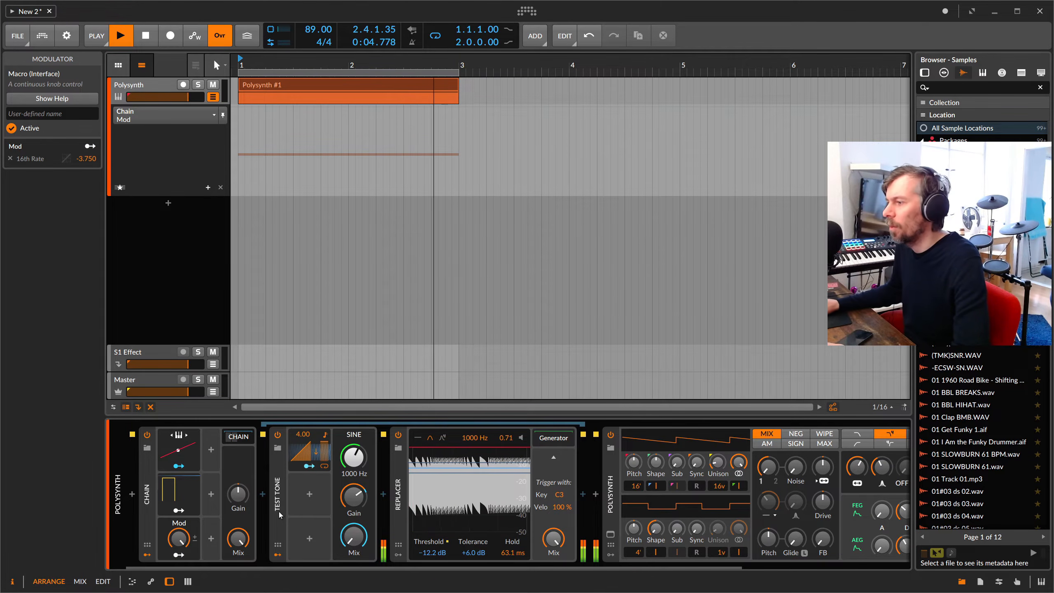
click(355, 492)
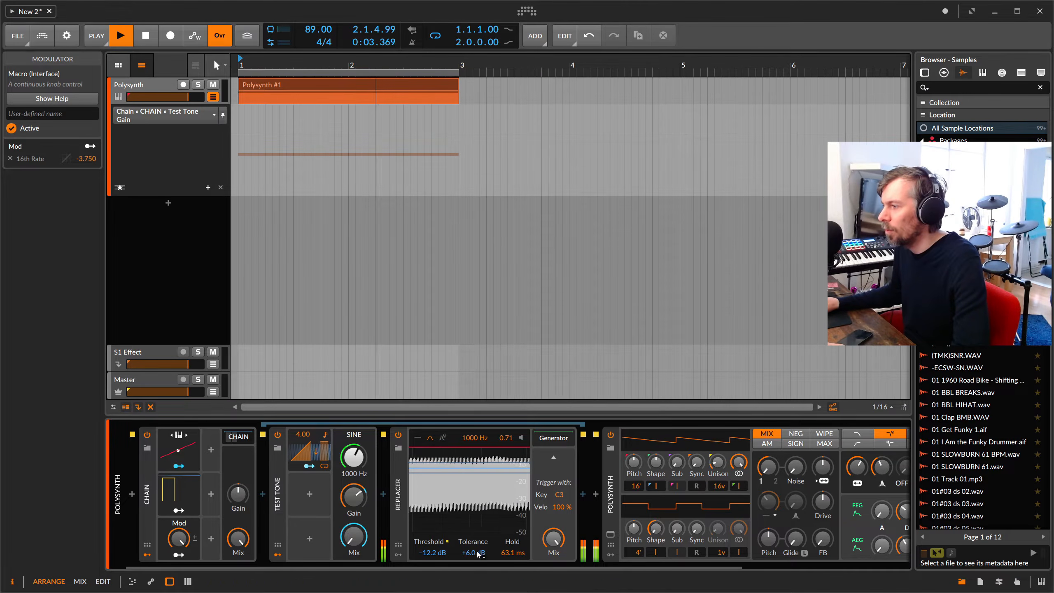
drag(477, 554, 440, 558)
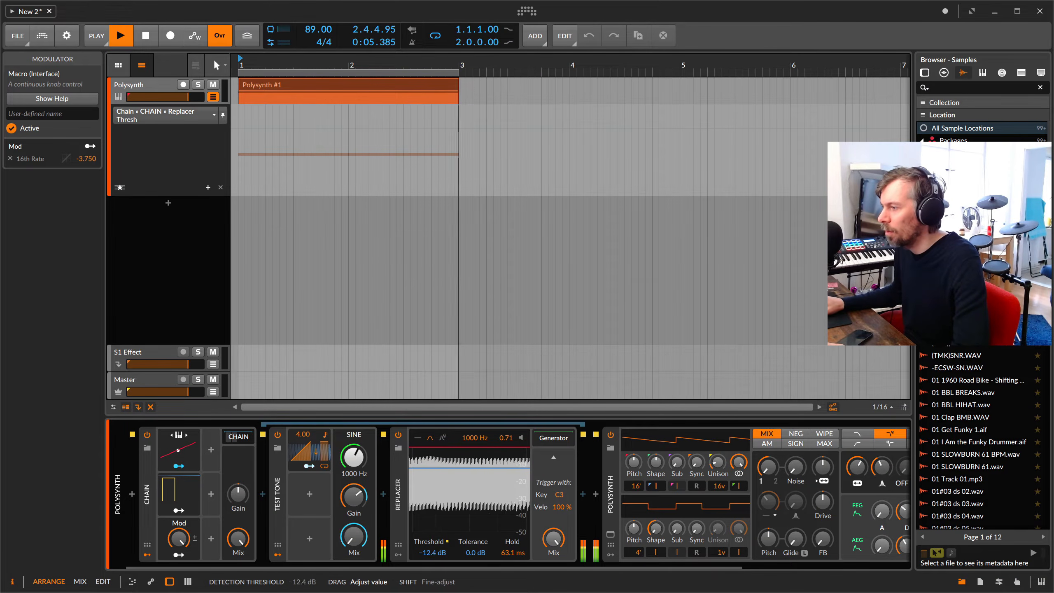
drag(513, 553, 513, 561)
drag(512, 556, 511, 586)
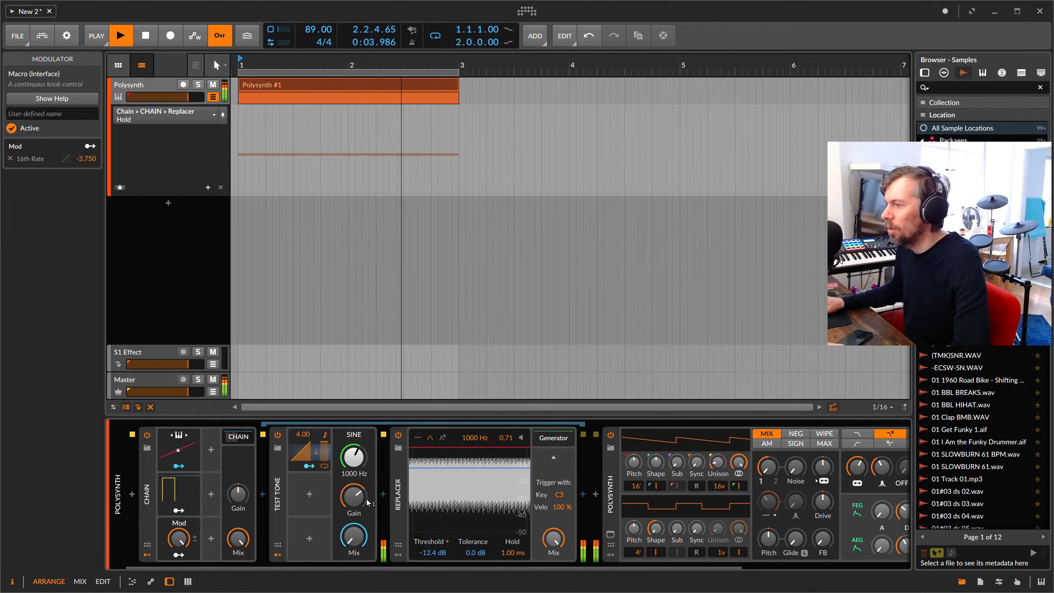
Adjust the Test Tone's gain to about -11.2 dB and turn Mod down during playback to test the slower triggering.
drag(353, 456, 353, 447)
drag(354, 496, 354, 498)
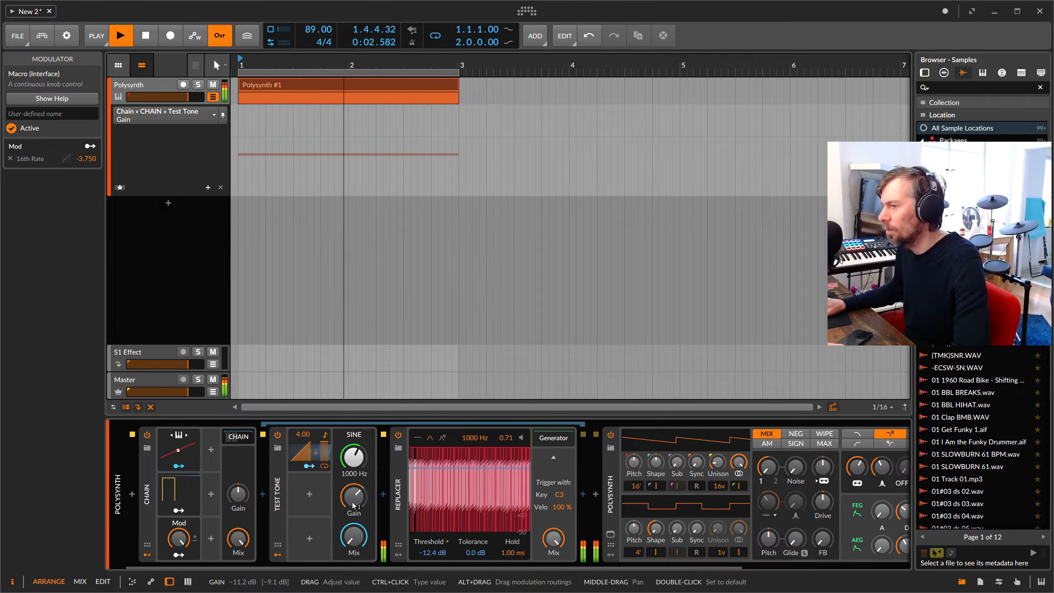
drag(179, 540, 179, 590)
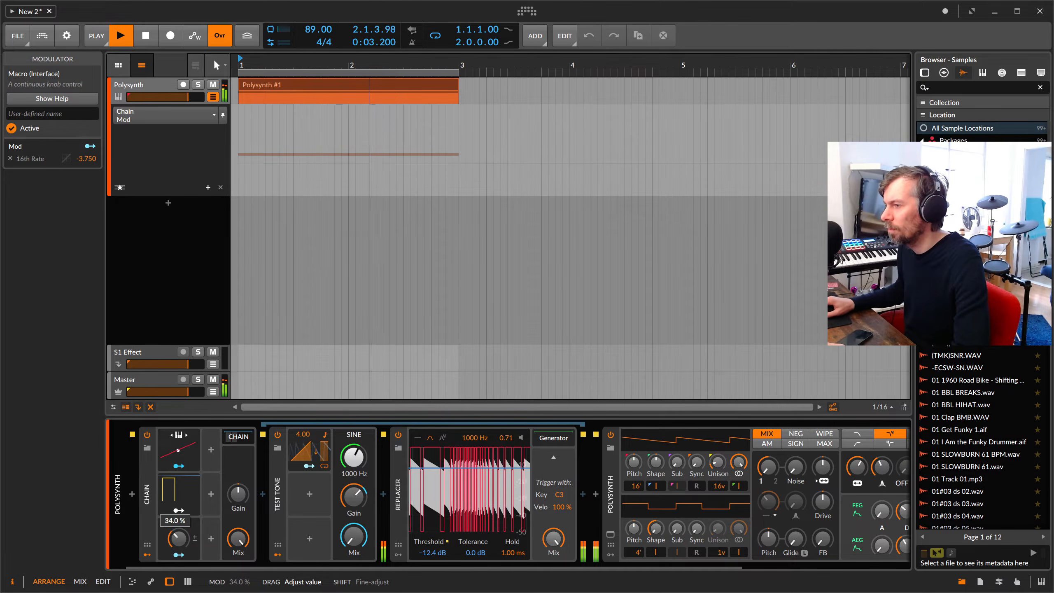
key(space)
Automate Mod with a ramp rising from minimum at bar 1 to maximum at bar 3 and play it back.
click(239, 437)
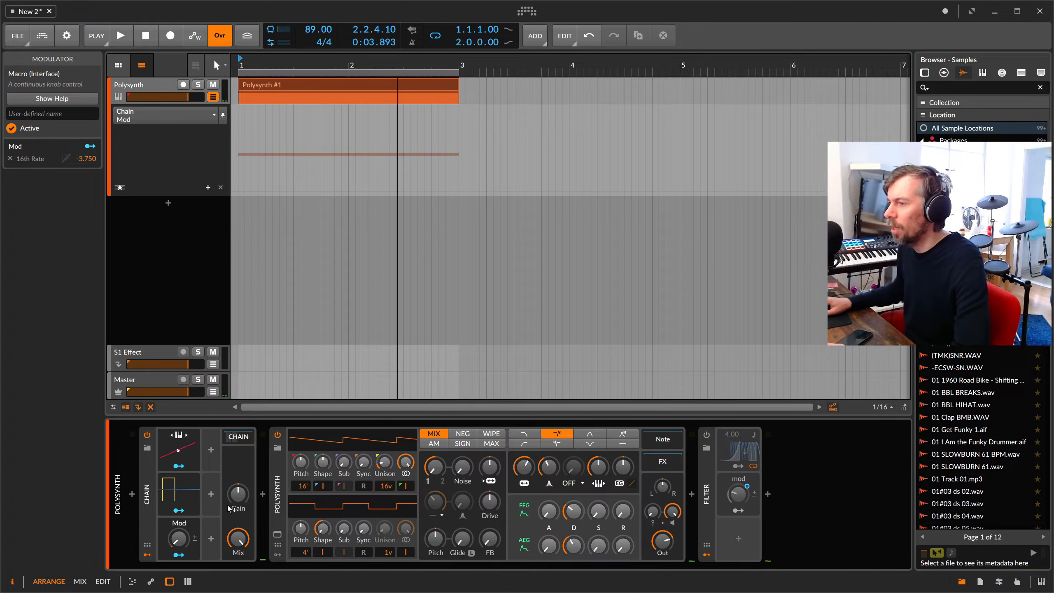
double_click(239, 193)
drag(259, 194, 459, 106)
key(space)
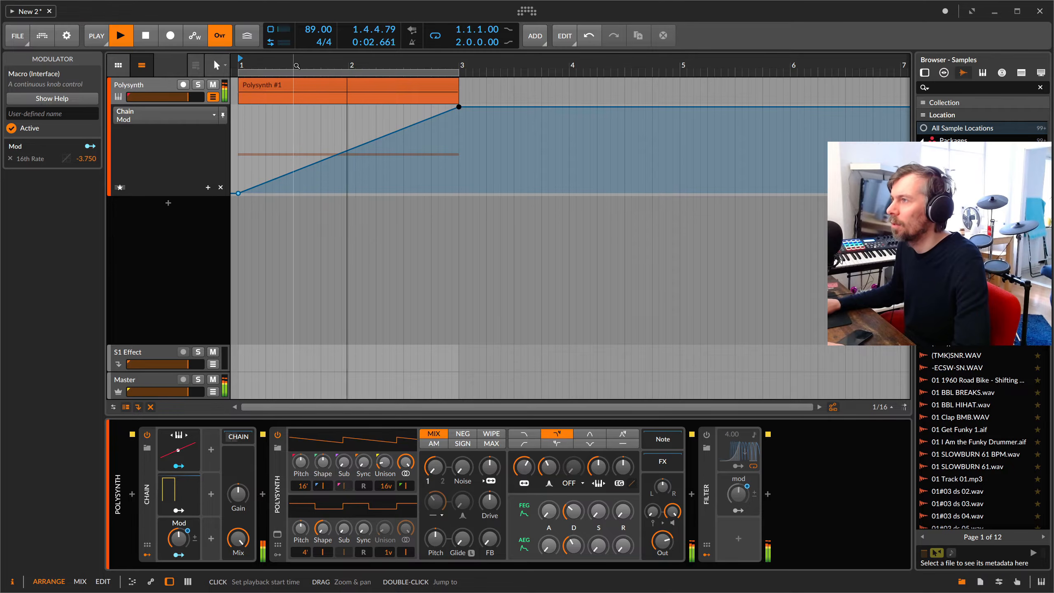
drag(292, 63, 286, 59)
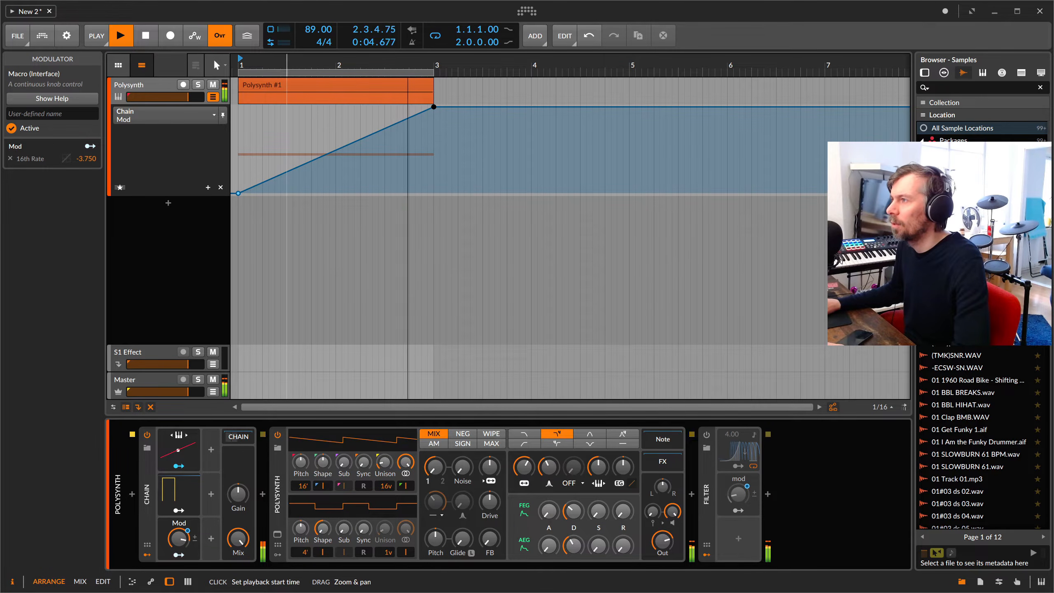
key(space)
Shorten the C3 note in the Polysynth clip to half a bar and transpose it down to A2.
double_click(273, 84)
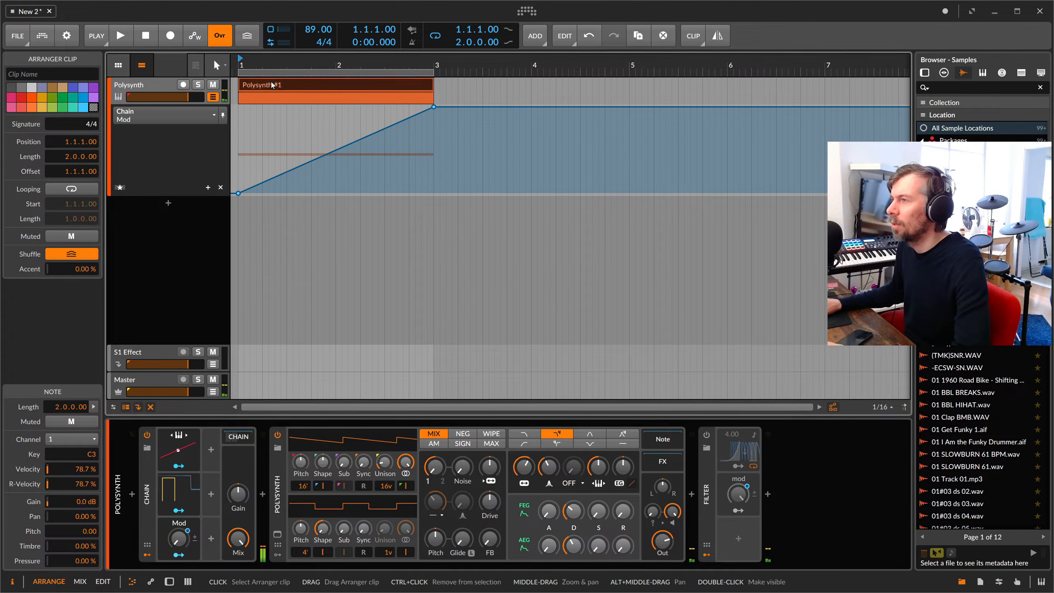
click(353, 447)
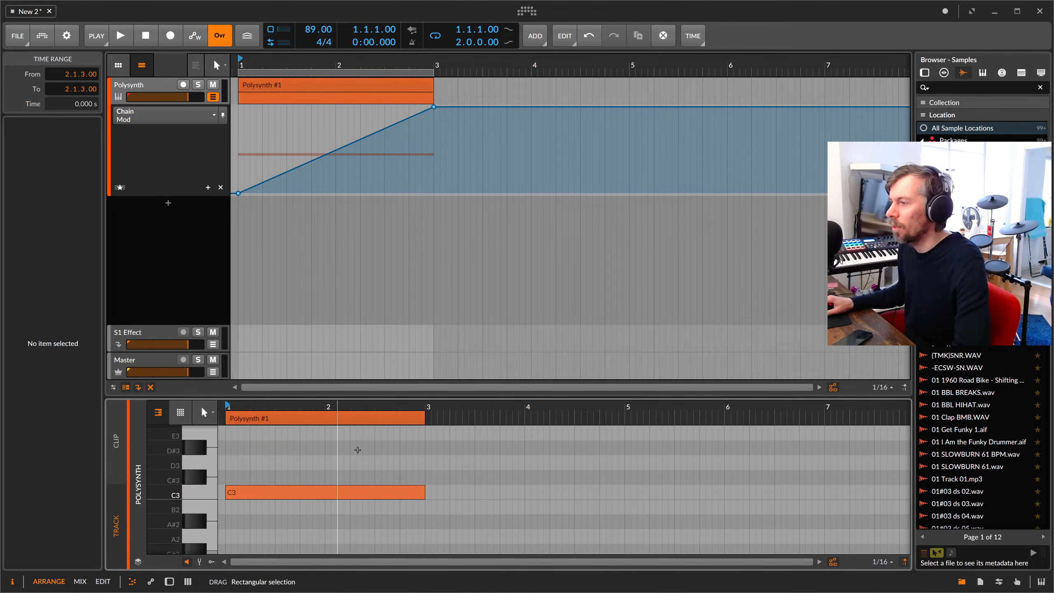
drag(422, 492, 267, 495)
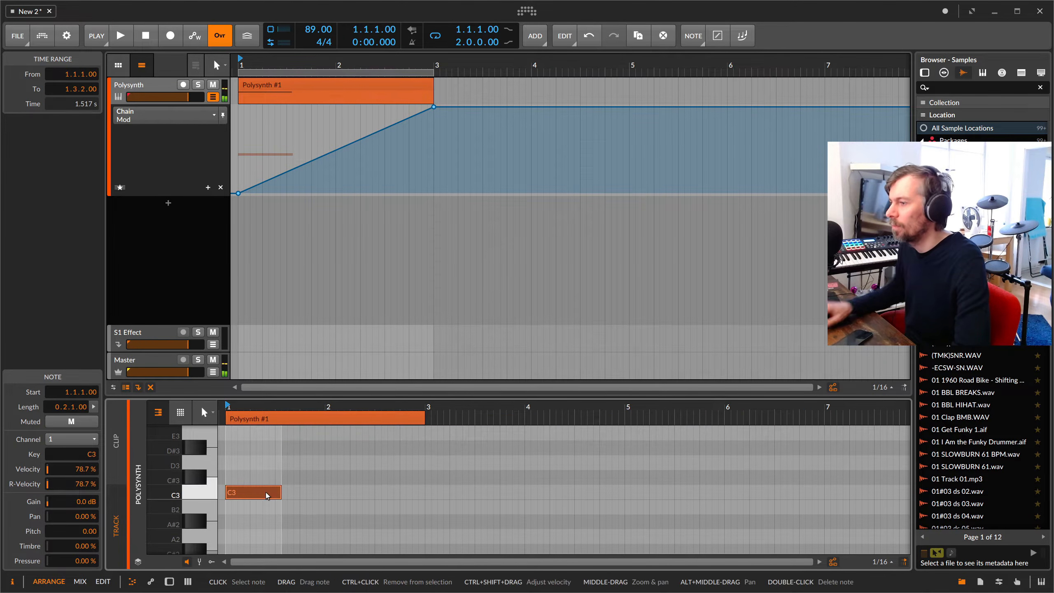
key(Down)
key(Down)
key(Down)
scroll(269, 490, down, 2)
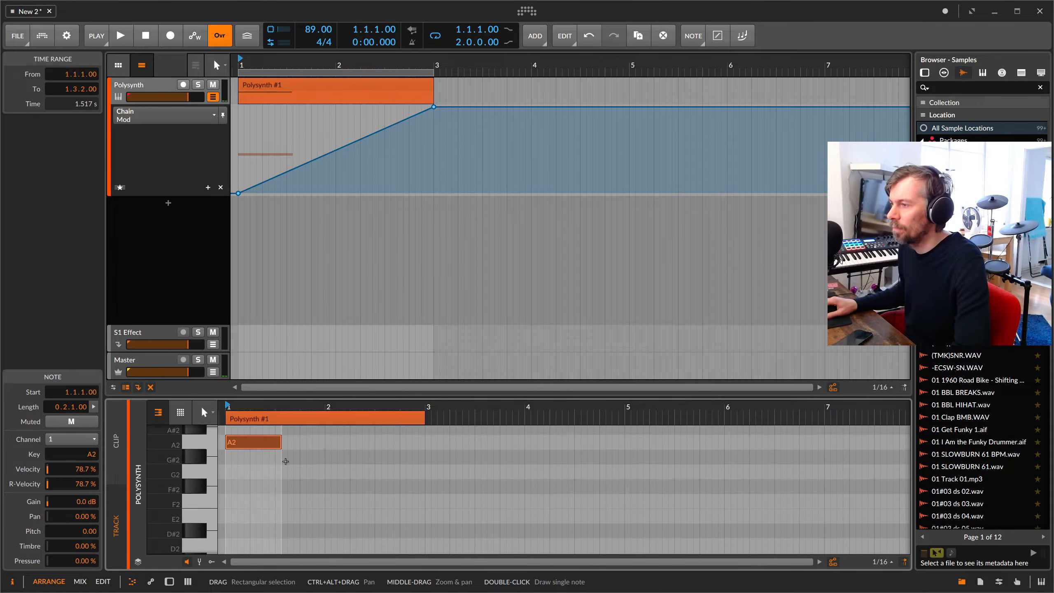
click(285, 460)
drag(280, 444, 277, 444)
Add consecutive half-bar notes C3, D3 and E3 after the A2 note and play the sequence.
scroll(277, 445, up, 1)
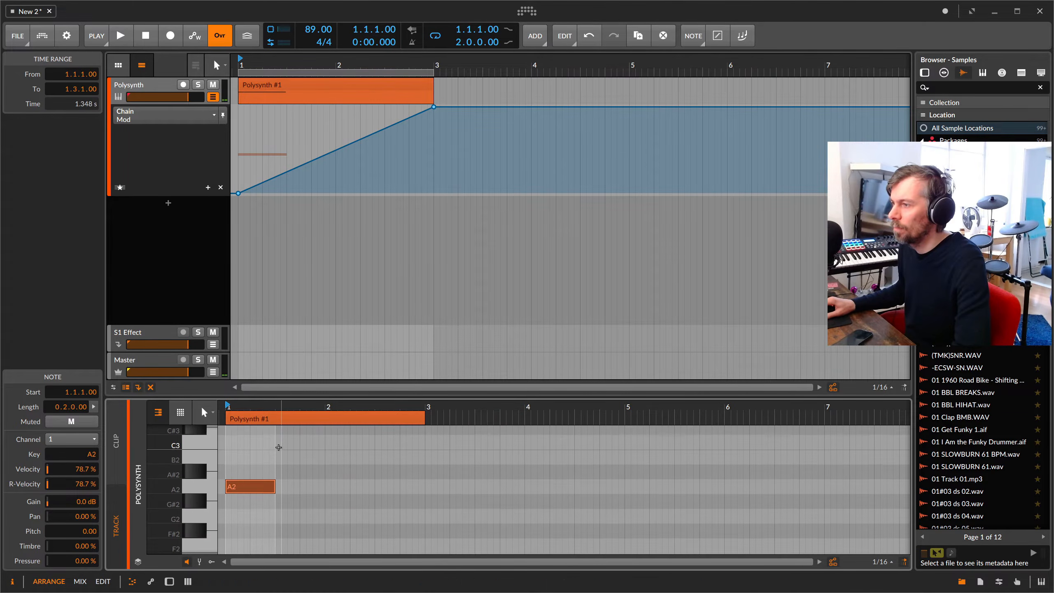
double_click(277, 446)
scroll(303, 452, up, 1)
double_click(328, 458)
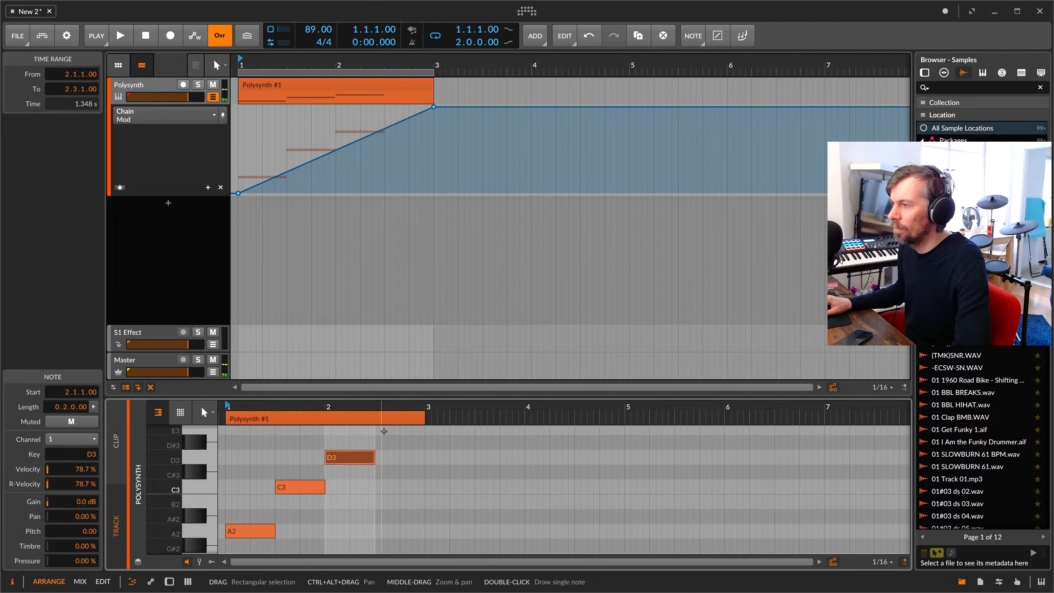
double_click(376, 429)
key(space)
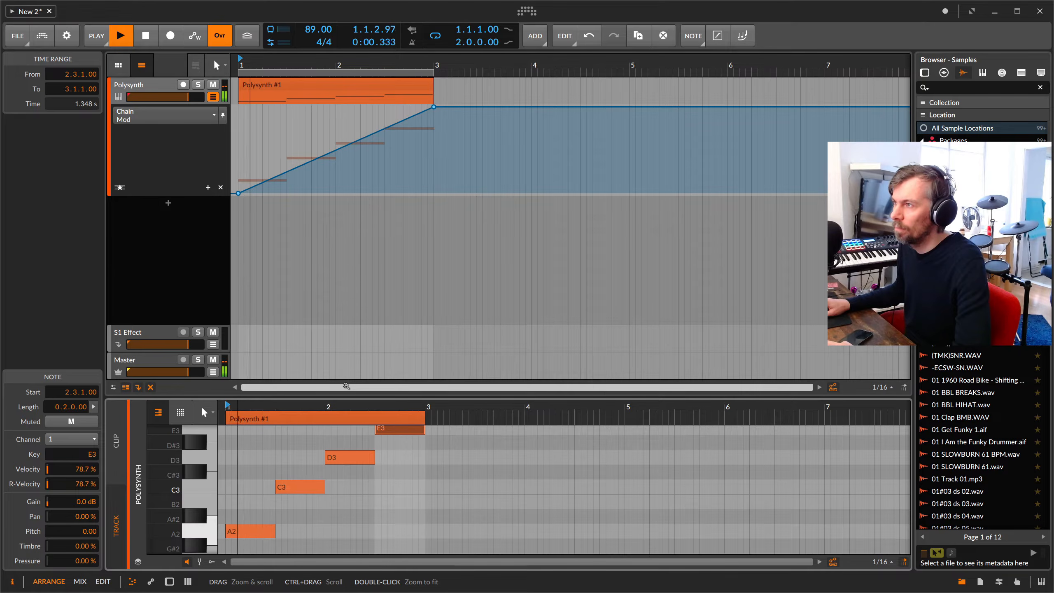
key(space)
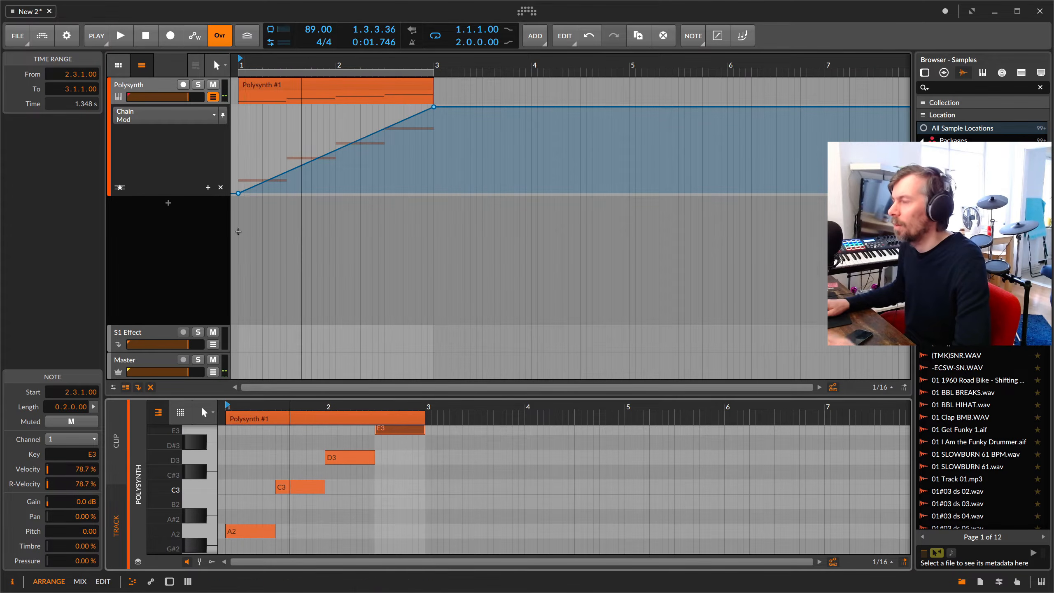
Return to the track's devices, fine-tune the Test Tone's gain inside the Chain and hide the nested devices.
key(d)
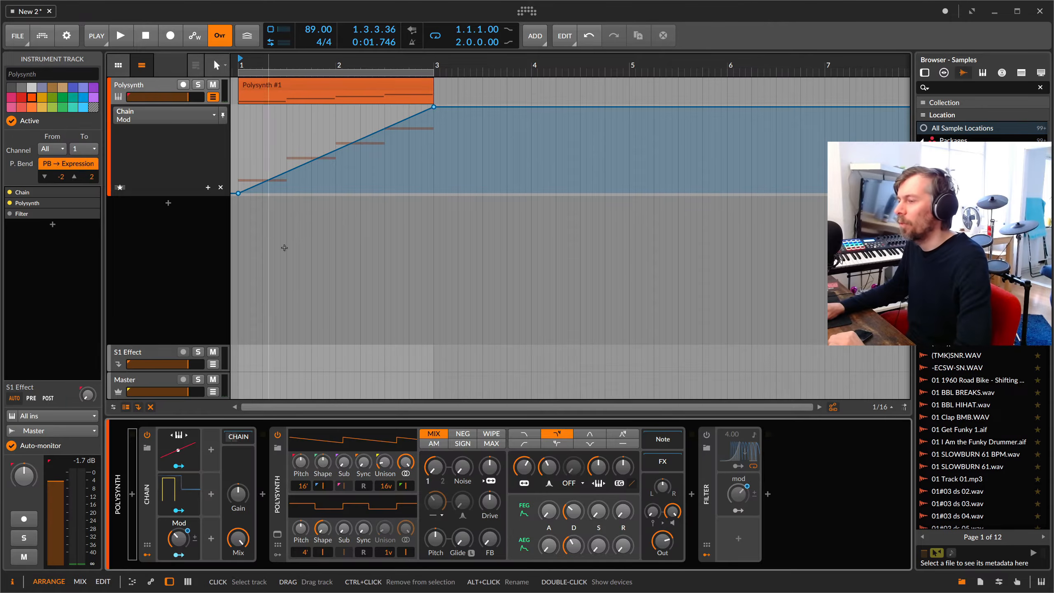
click(235, 439)
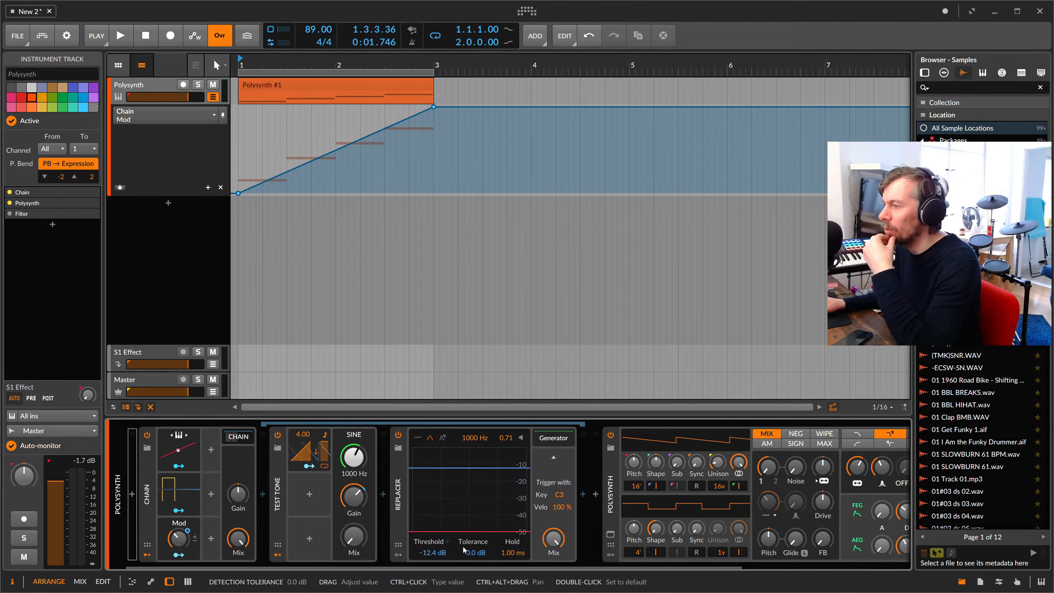
click(353, 503)
drag(353, 503, 353, 504)
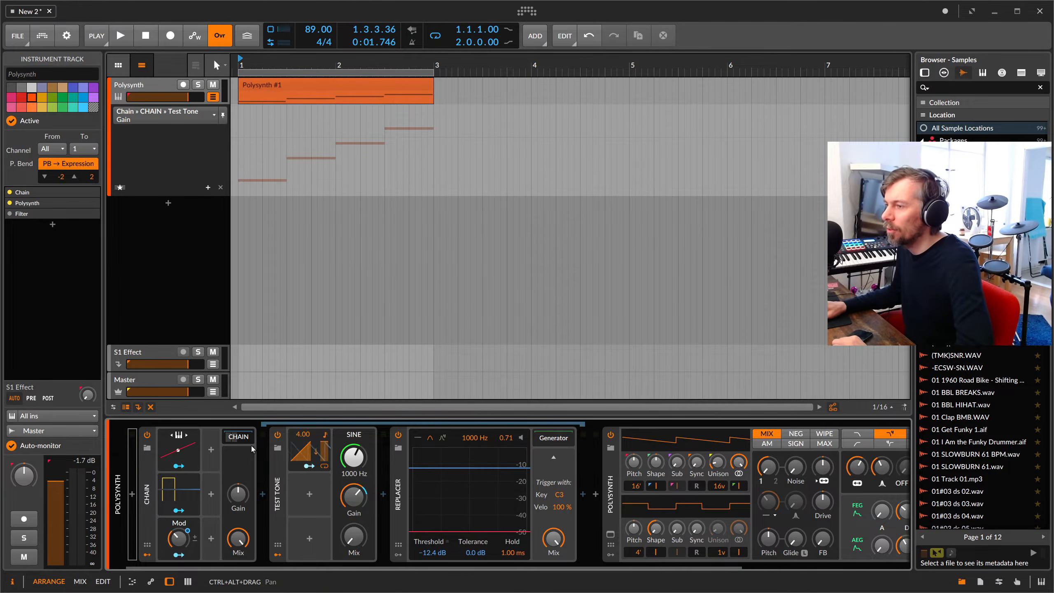
key(Delete)
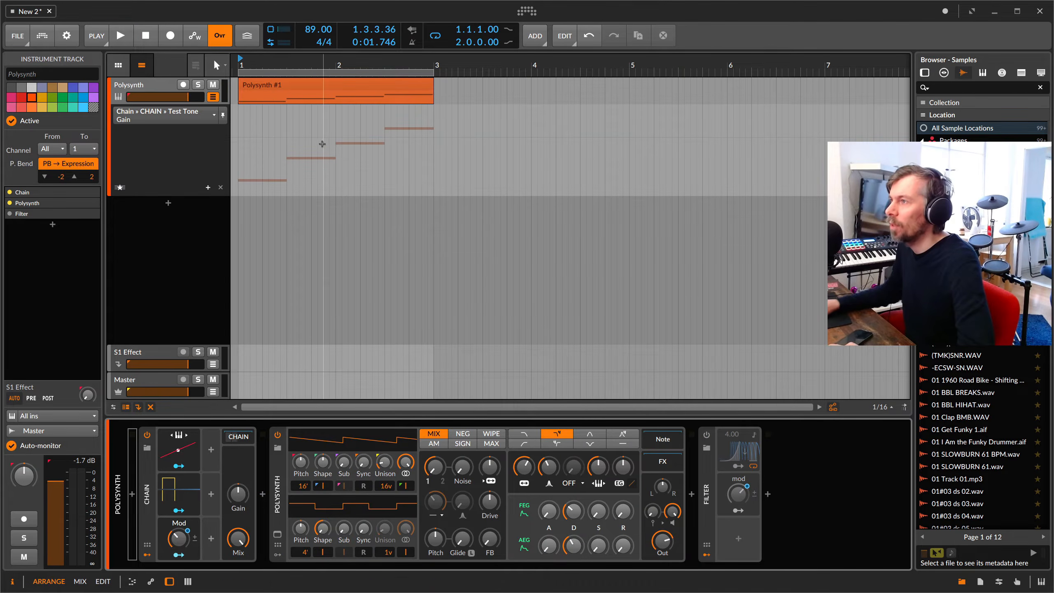
Open the Polysynth clip in the enlarged note editor and delete all of its notes.
key(space)
click(300, 86)
double_click(300, 86)
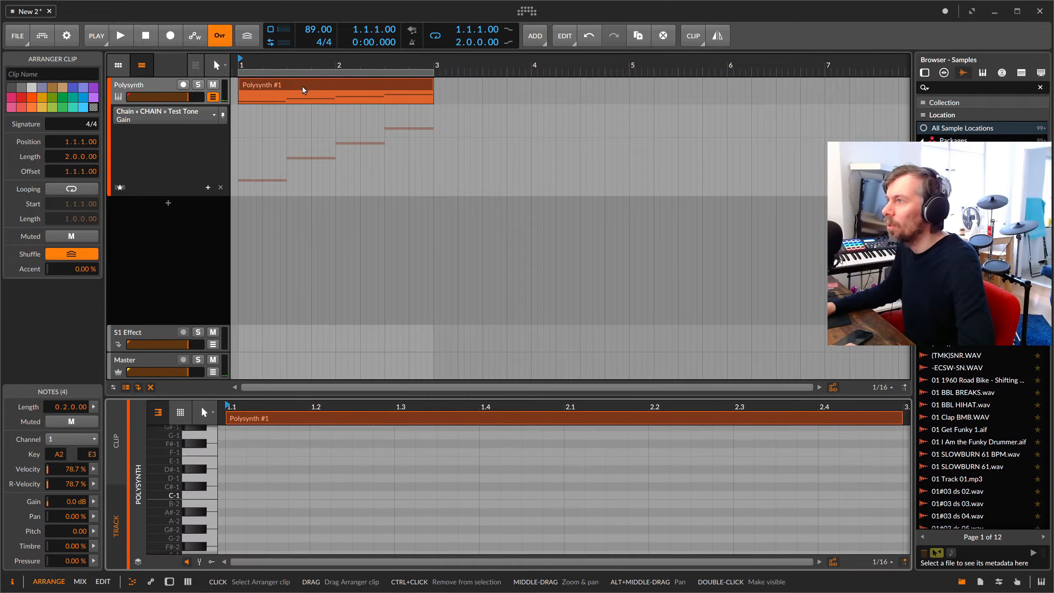
drag(329, 406, 344, 291)
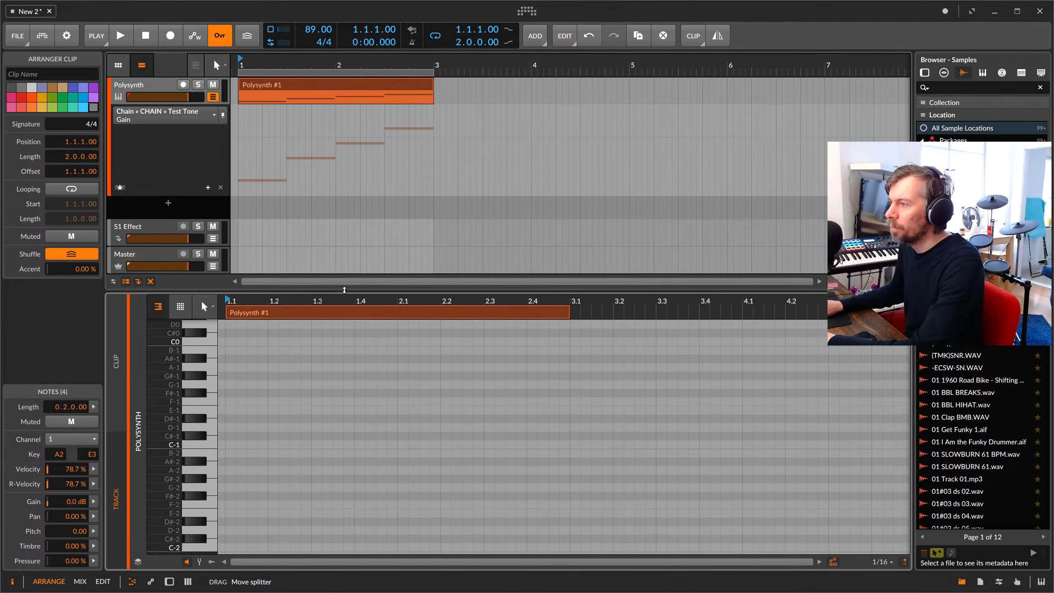
scroll(330, 360, up, 10)
scroll(326, 370, up, 5)
drag(262, 363, 544, 539)
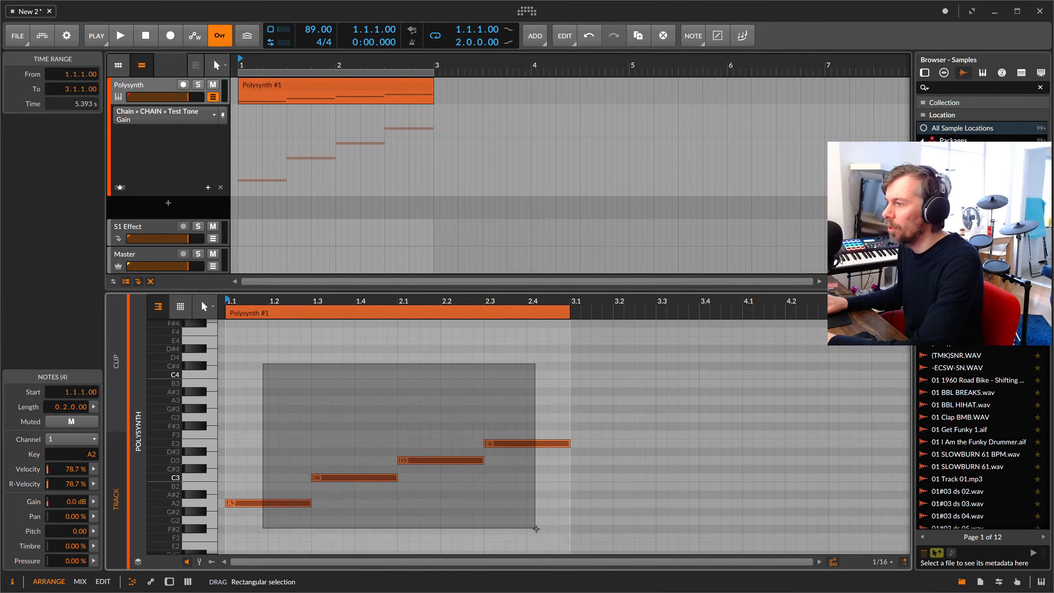
key(Delete)
Return to the track's devices and insert a Note FX Selector before the Chain.
key(d)
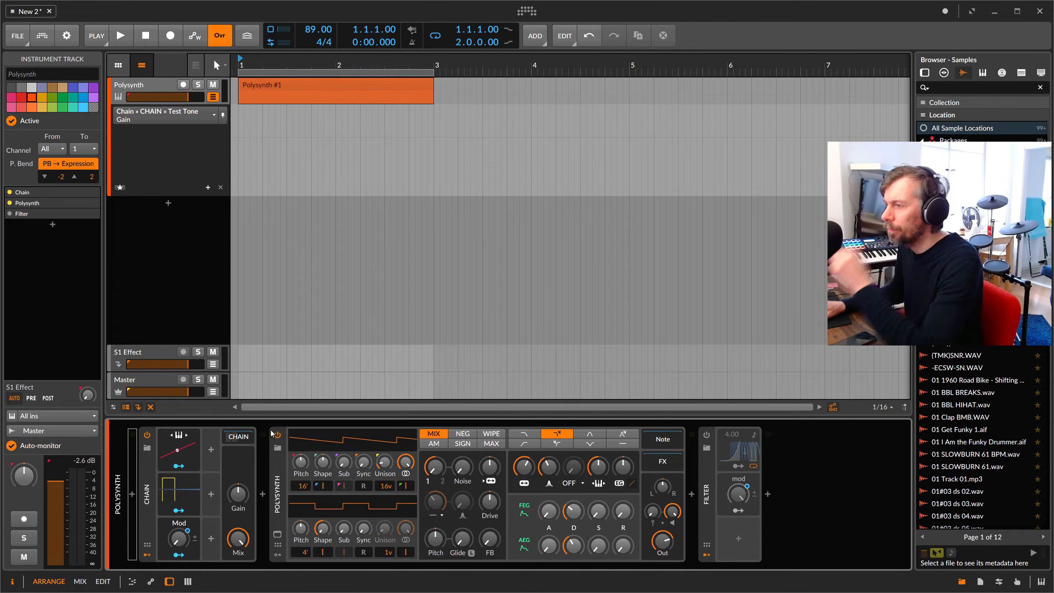
click(151, 468)
click(133, 495)
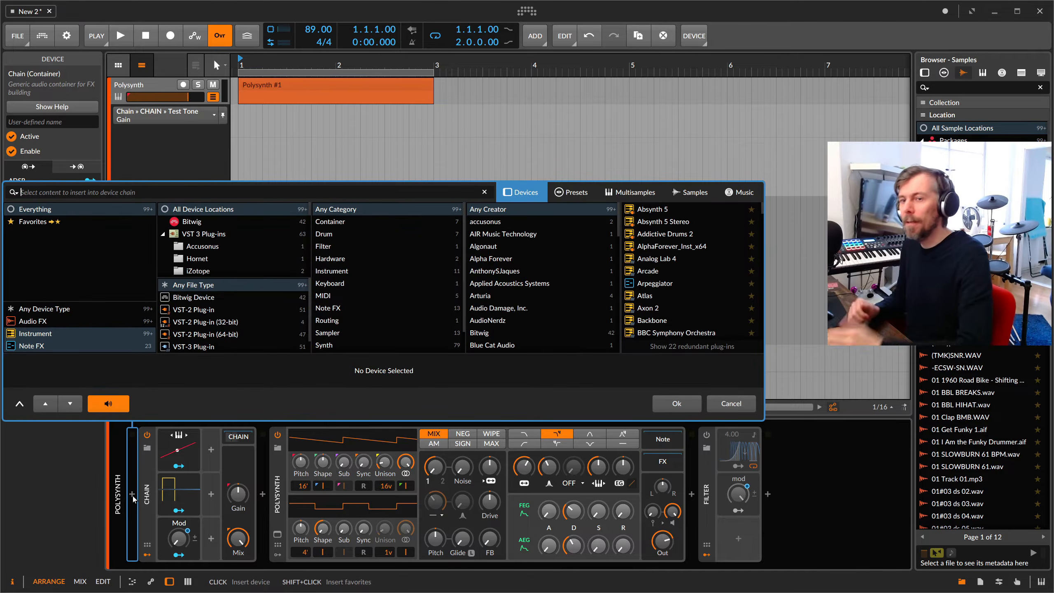
text(n)
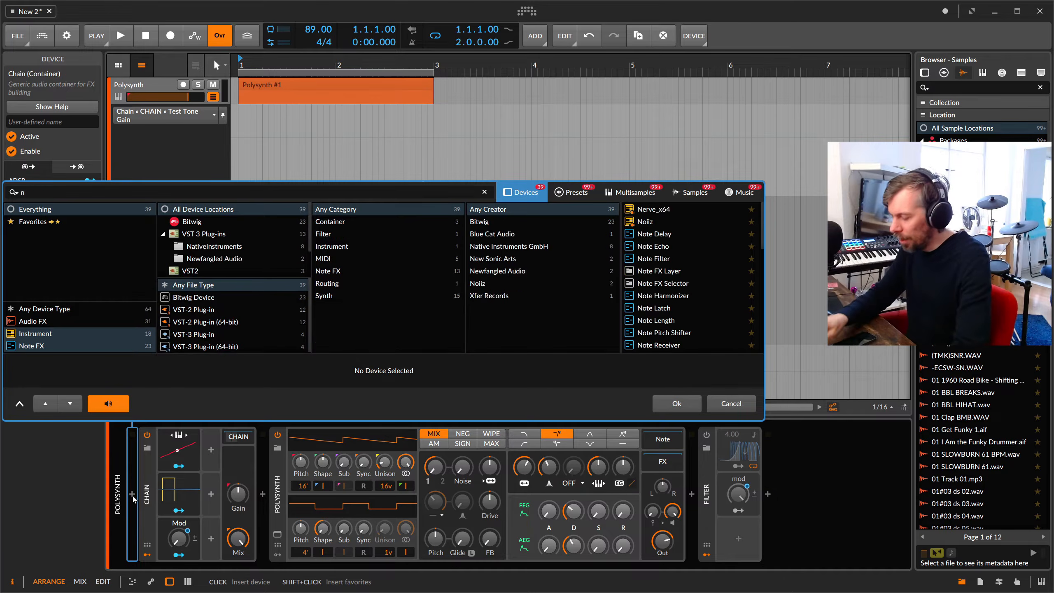
text(ote)
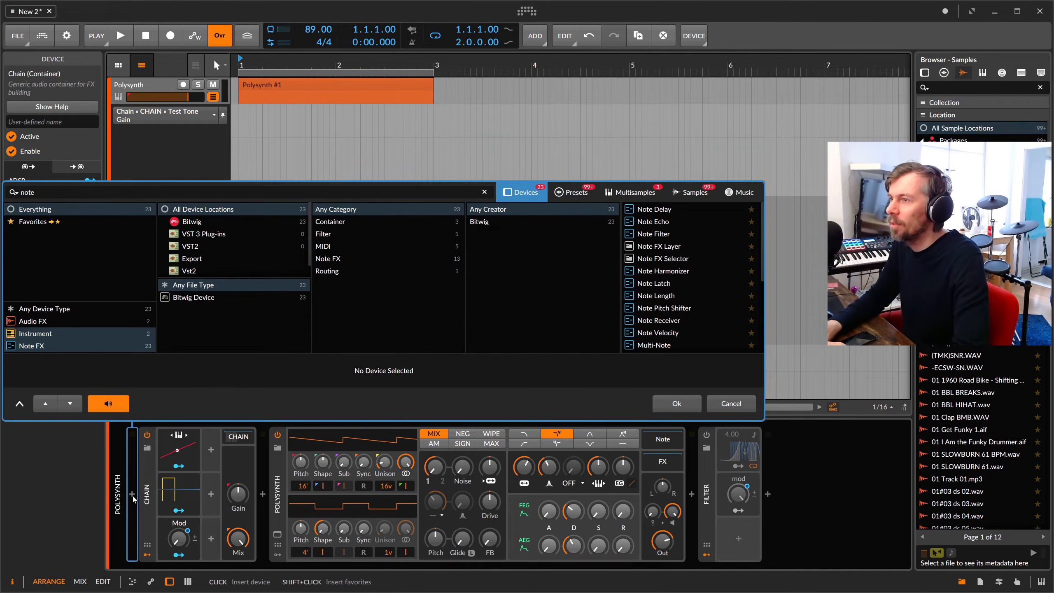
text( se)
key(Down)
key(Return)
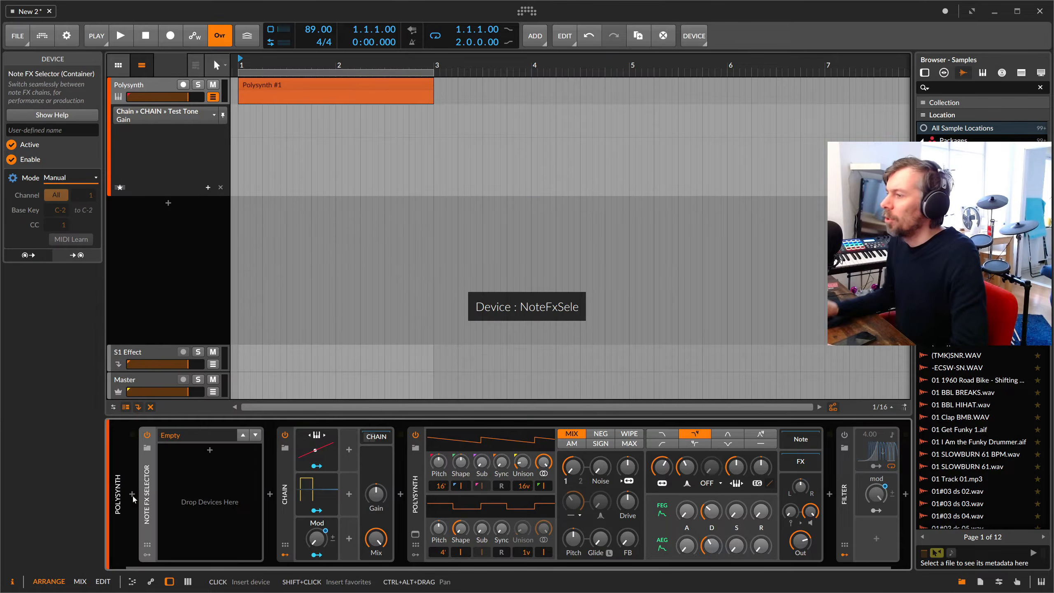
Move the Chain into the Note FX Selector as its first layer and remove the automation from its Mod macro.
drag(285, 468, 190, 468)
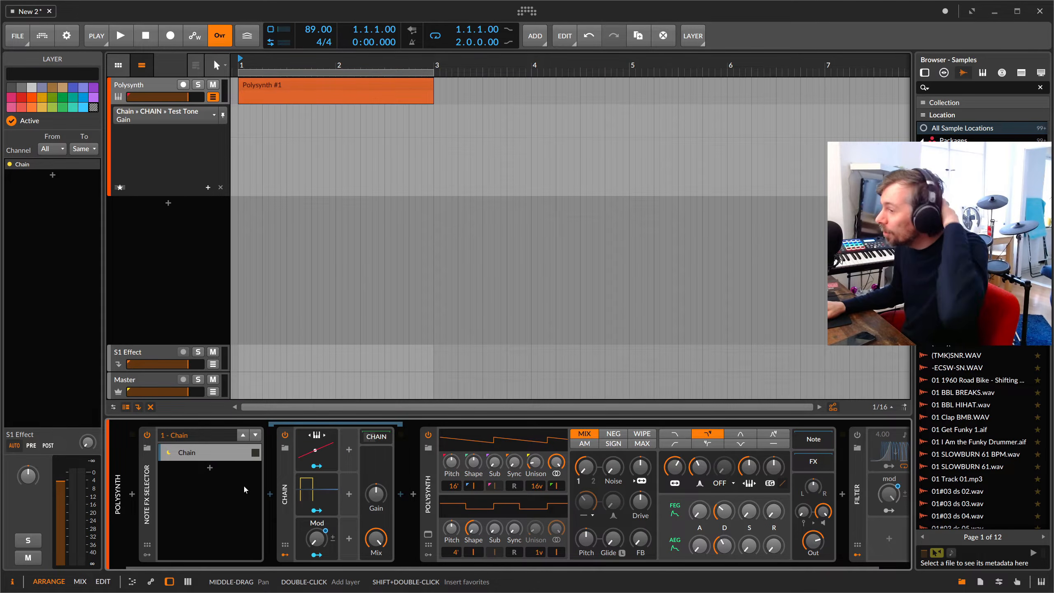
right_click(316, 538)
click(359, 533)
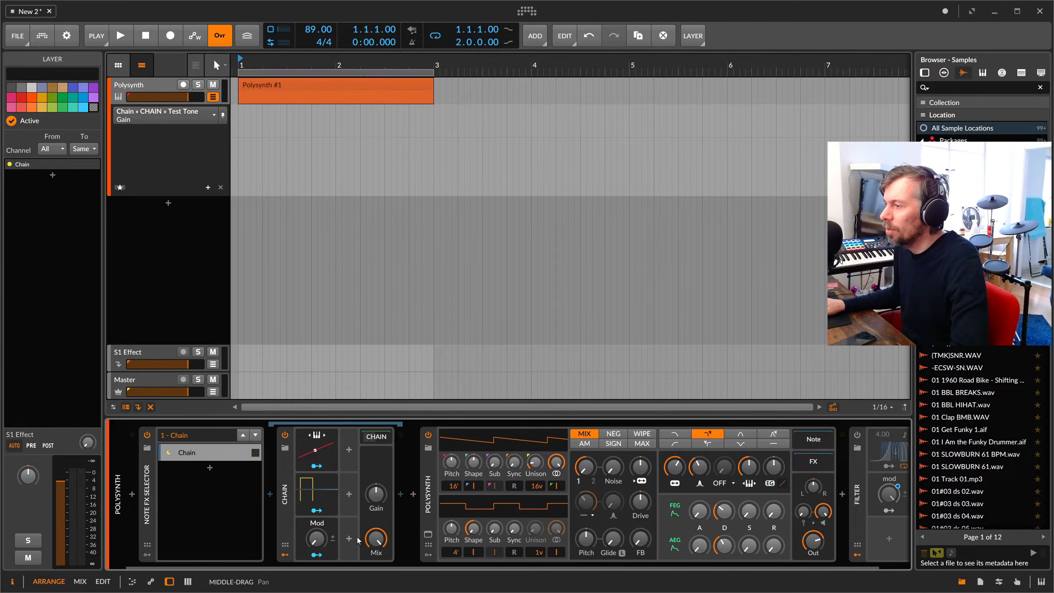
Show the Note FX Selector's modulators and add an Expressions modulator in the first slot.
click(148, 554)
click(166, 449)
text(ex)
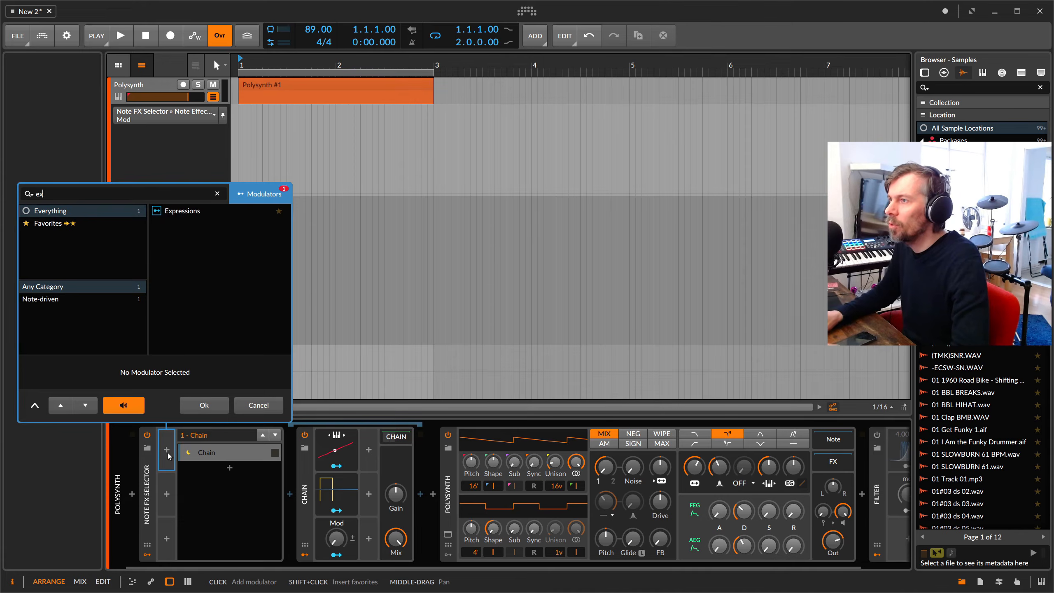
key(Return)
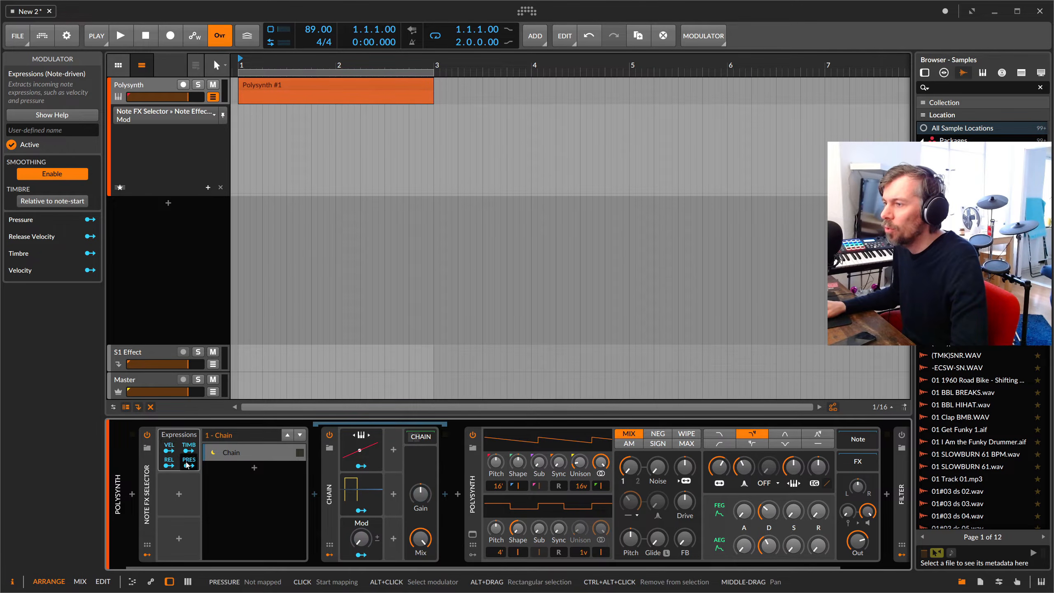
Map the Expressions modulator's Pressure to the Chain's Mod macro at +1.000 and record-arm the Polysynth track.
click(187, 464)
drag(362, 539, 362, 523)
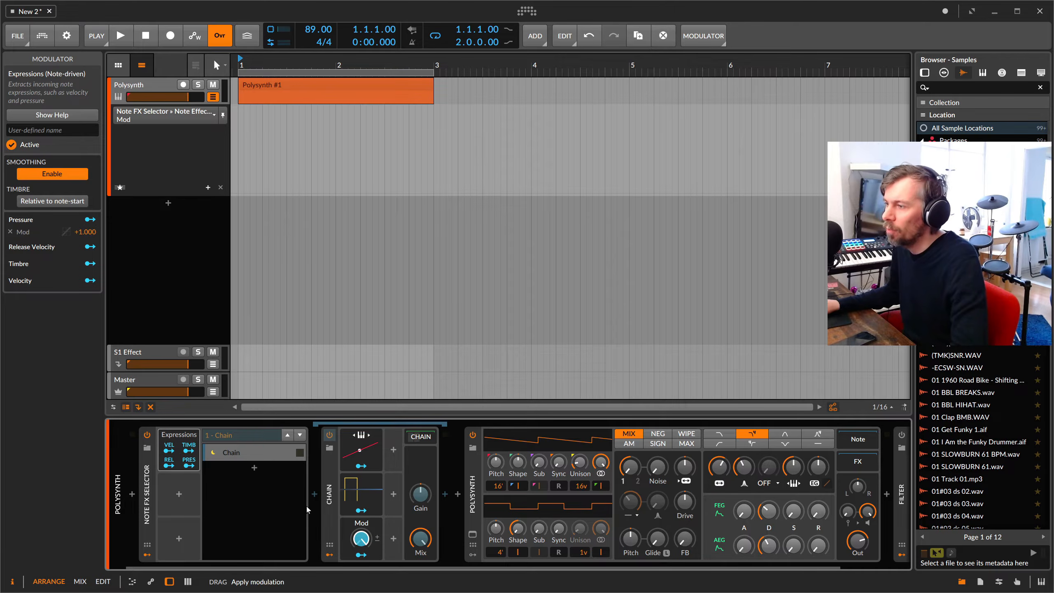
click(192, 467)
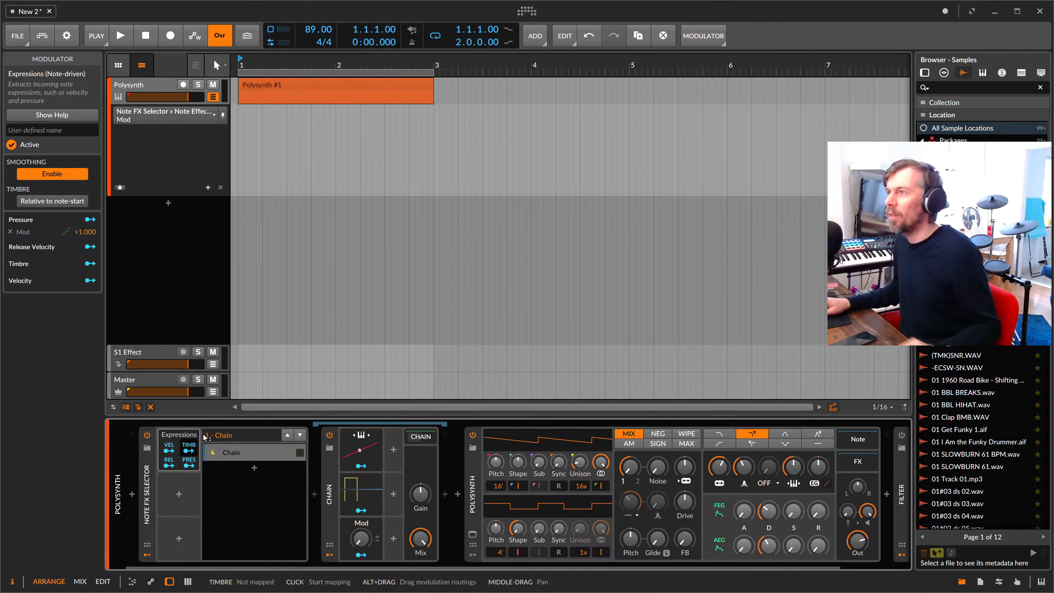
click(184, 85)
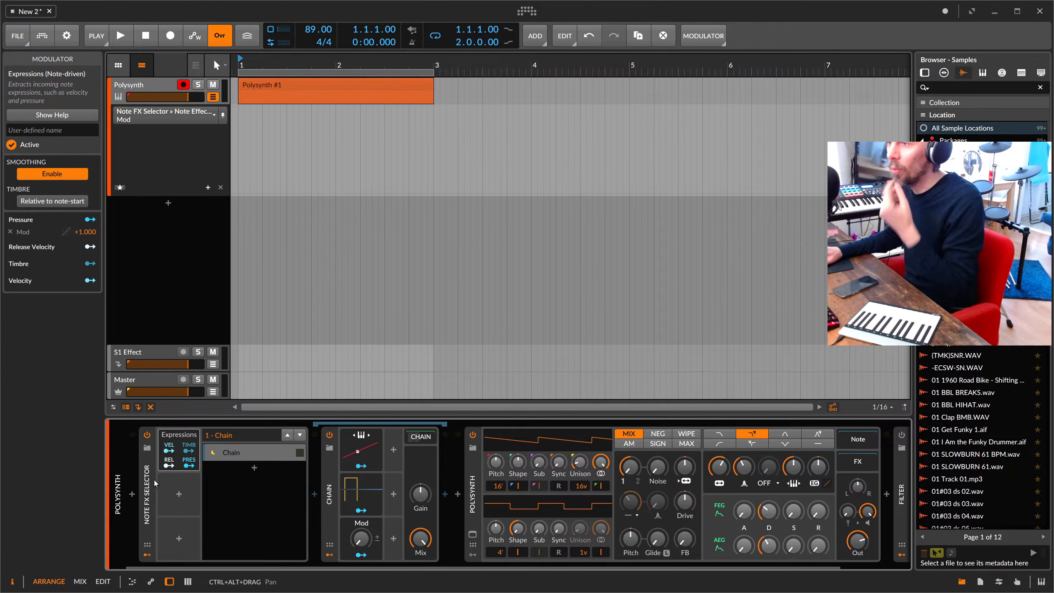
Duplicate the Chain layer in the Note FX Selector five times to get six layers.
click(250, 453)
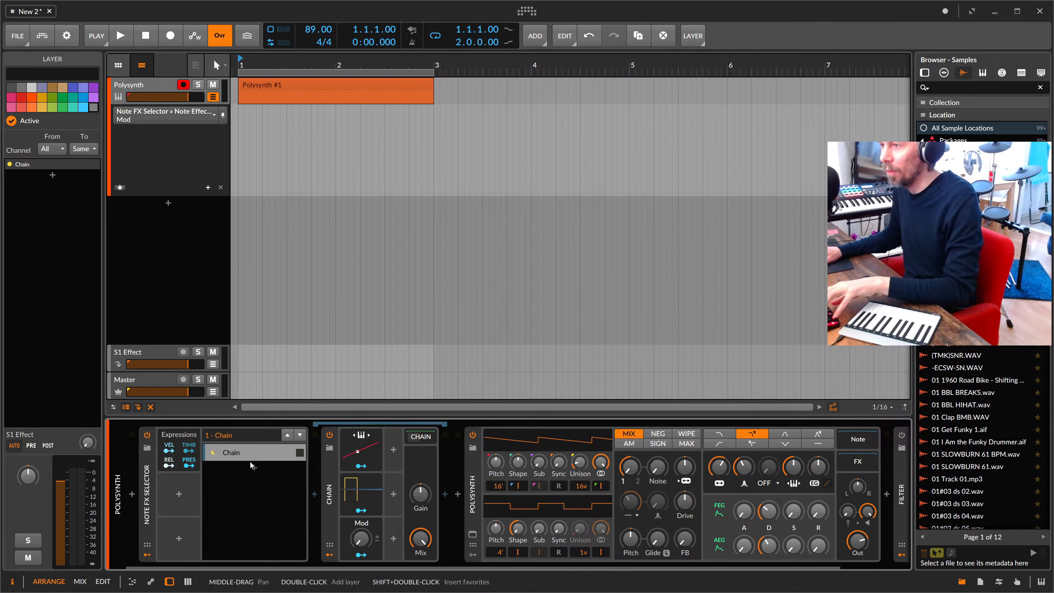
key(ctrl+d)
key(ctrl+d)
key(ctrl+d)
key(ctrl+d)
key(ctrl+d)
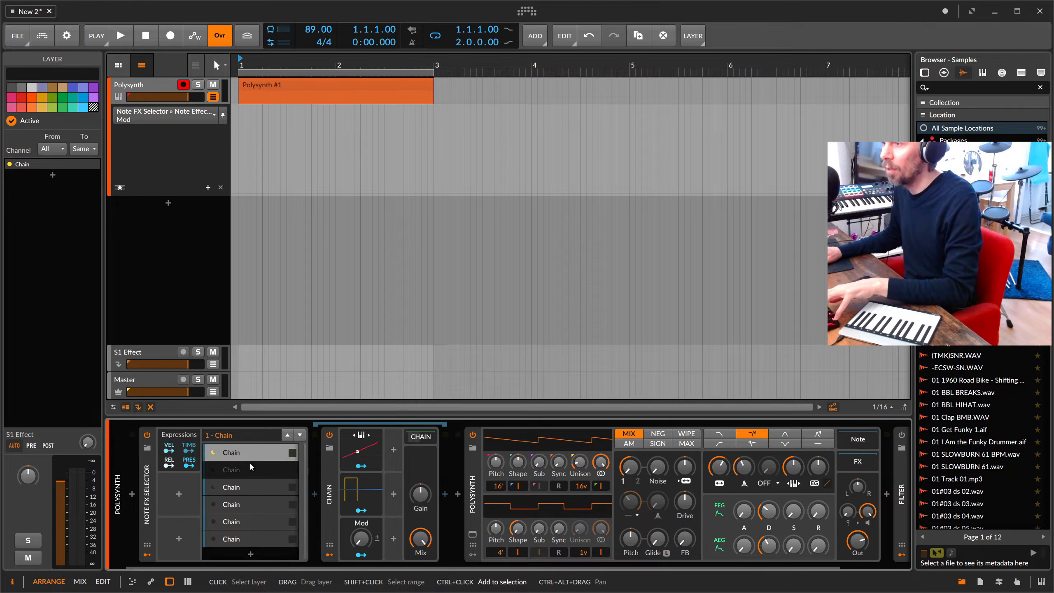
Set the Note FX Selector's mode to Free Voice and try it out with incoming notes.
click(150, 489)
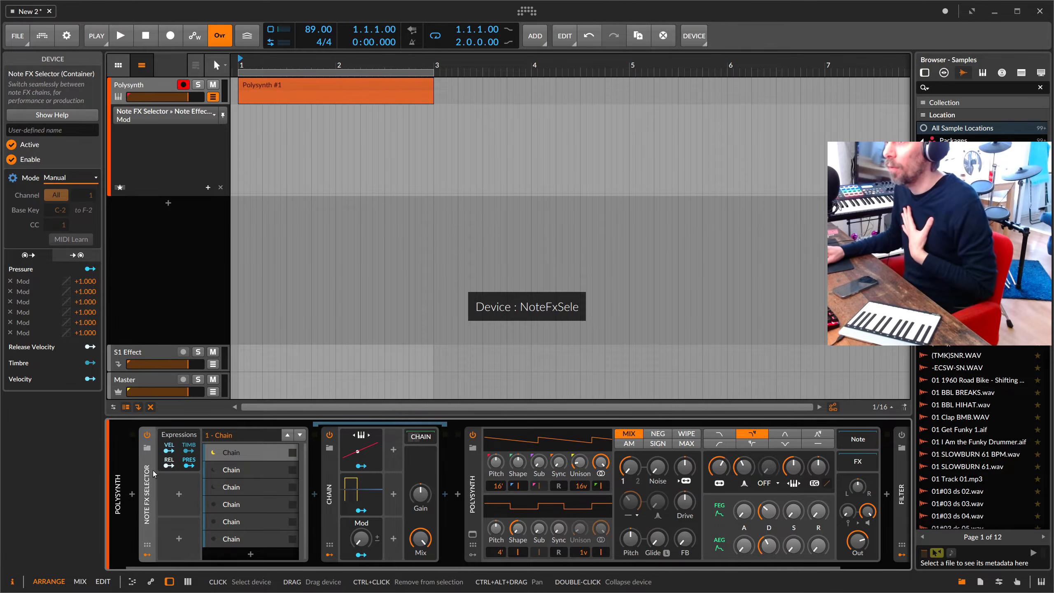
click(73, 178)
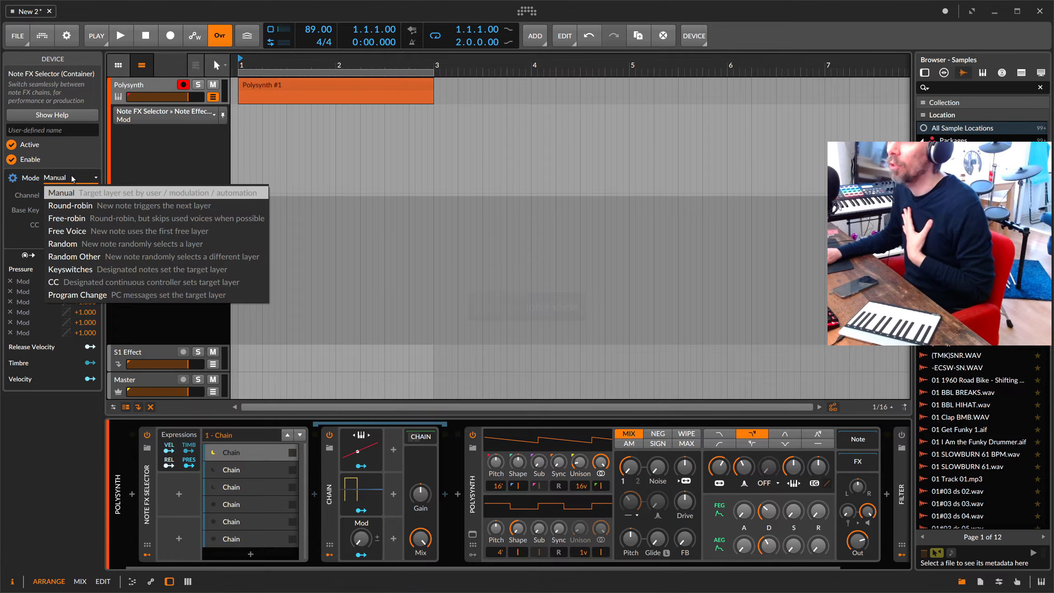
click(101, 233)
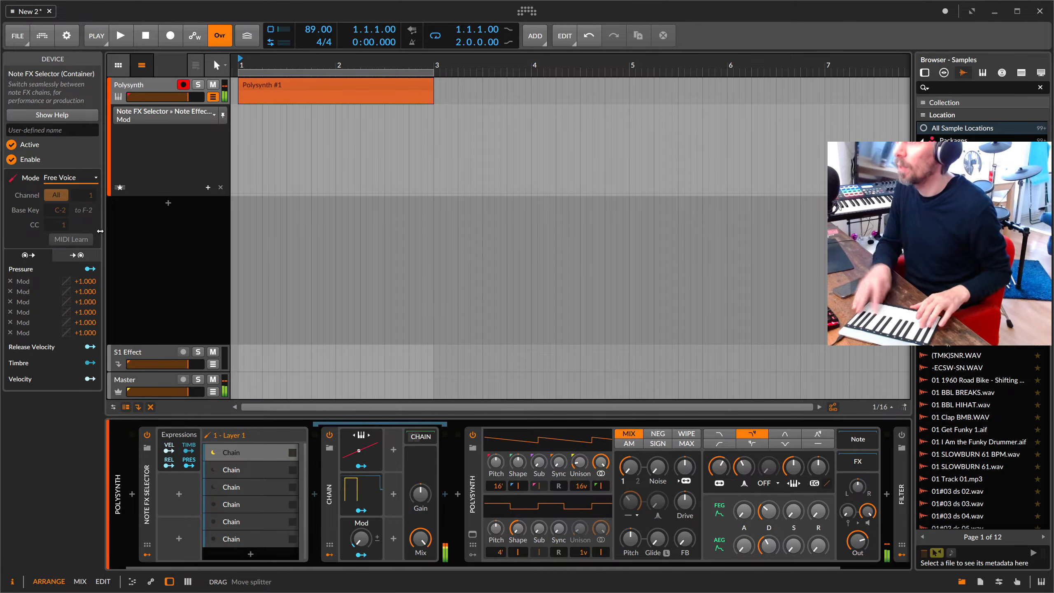
Change the Note FX Selector's mode to Free-robin.
click(145, 476)
click(71, 178)
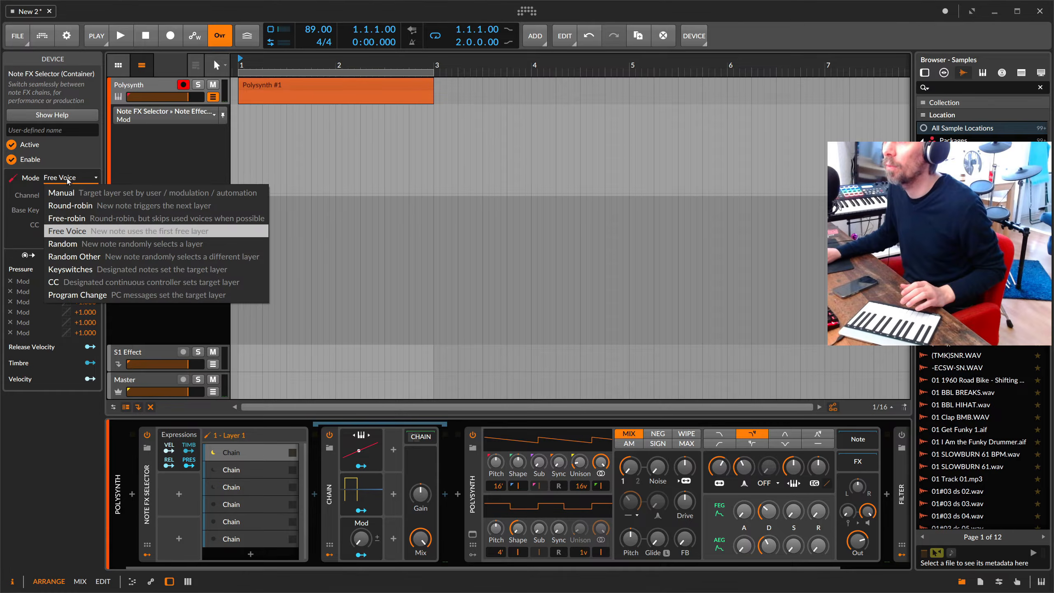
click(99, 220)
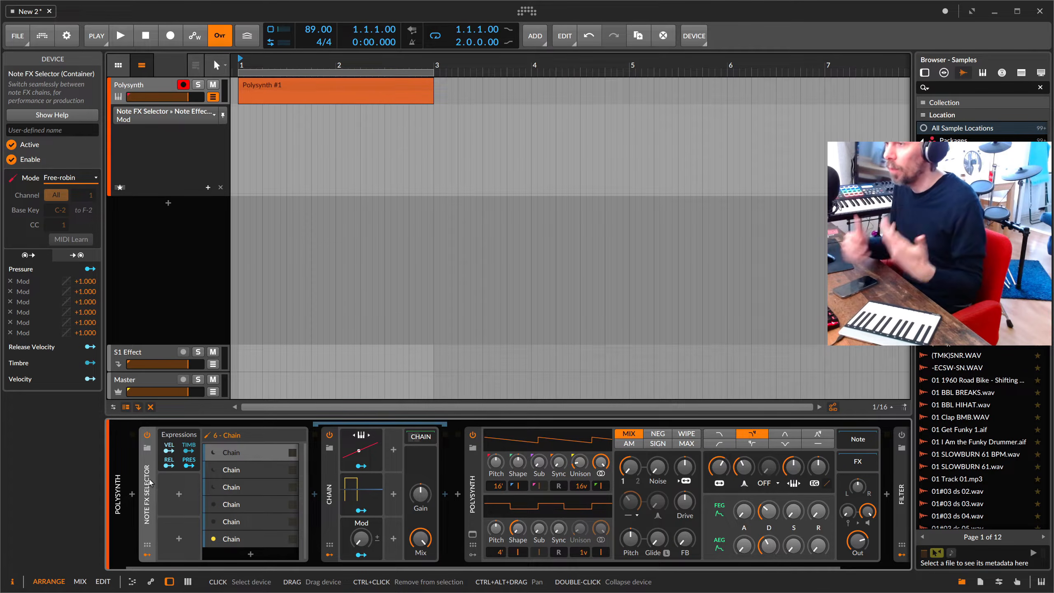
Examine the sixth and fourth layers of the Note FX Selector, including the Test Tone and Replacer nested in the fourth layer's Chain.
click(247, 539)
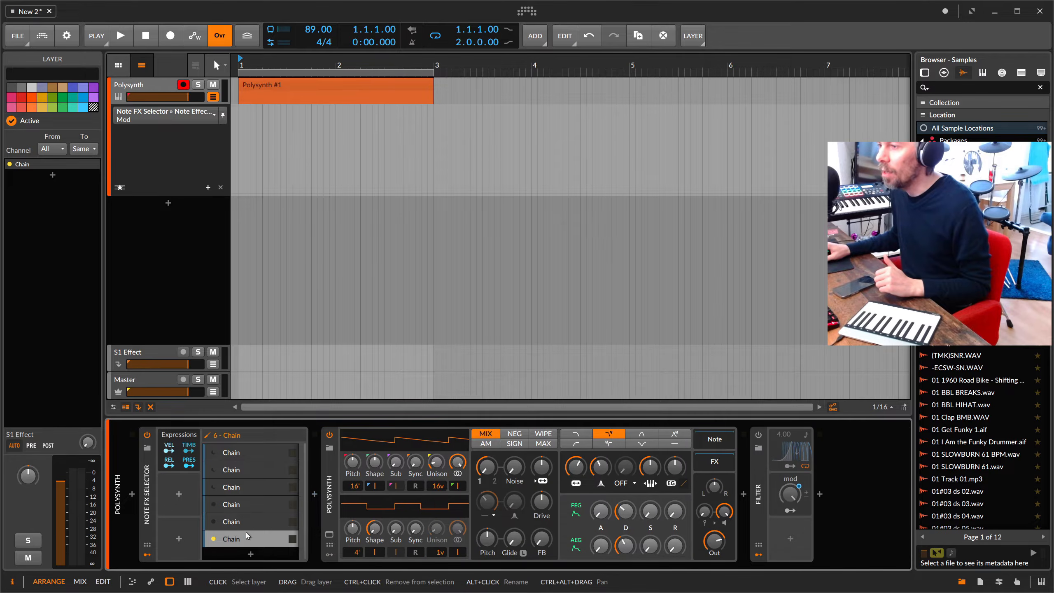
click(153, 493)
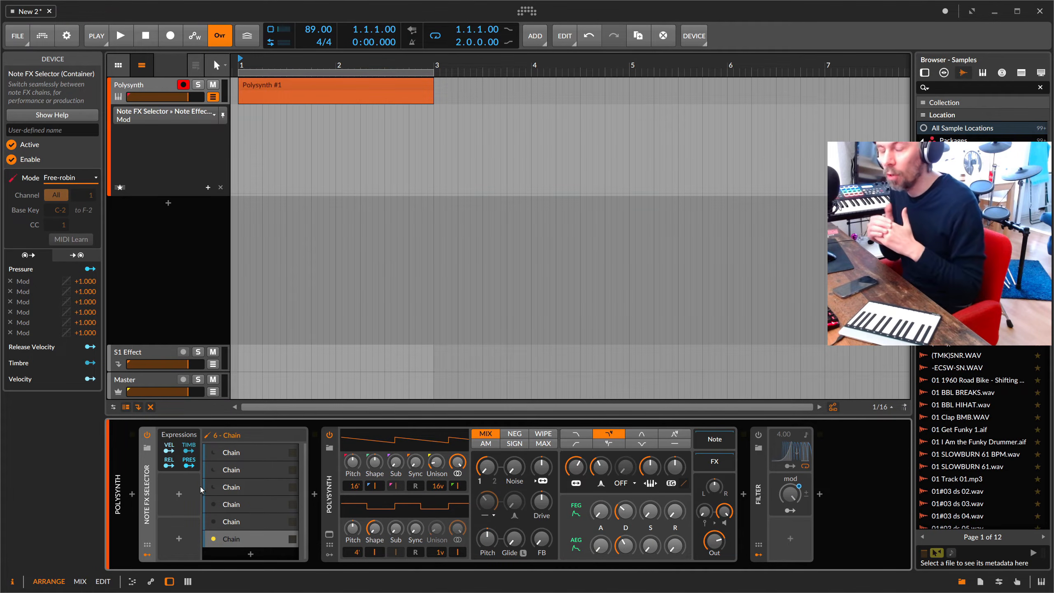
click(254, 537)
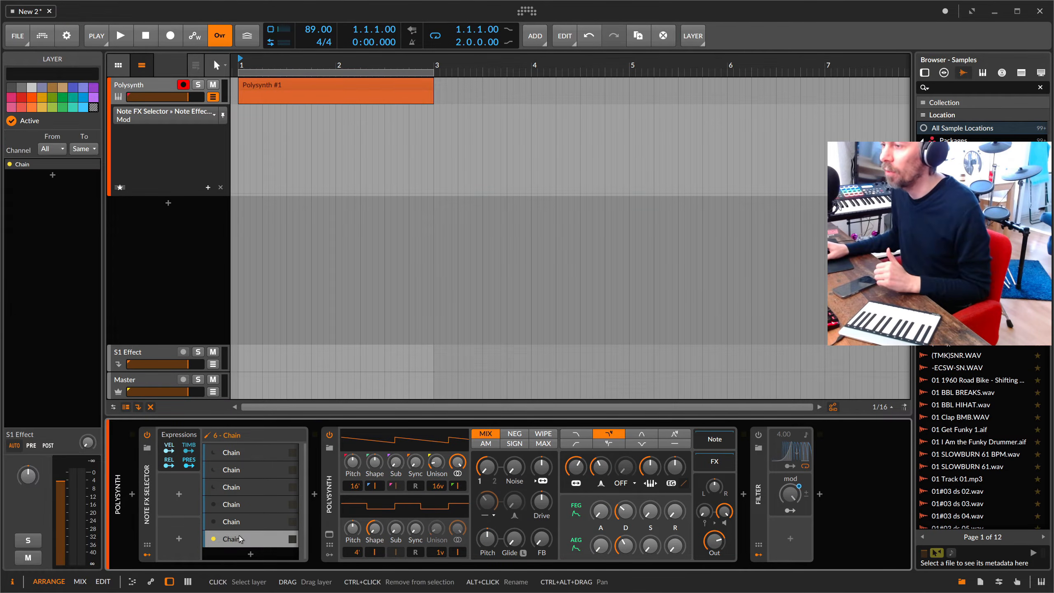
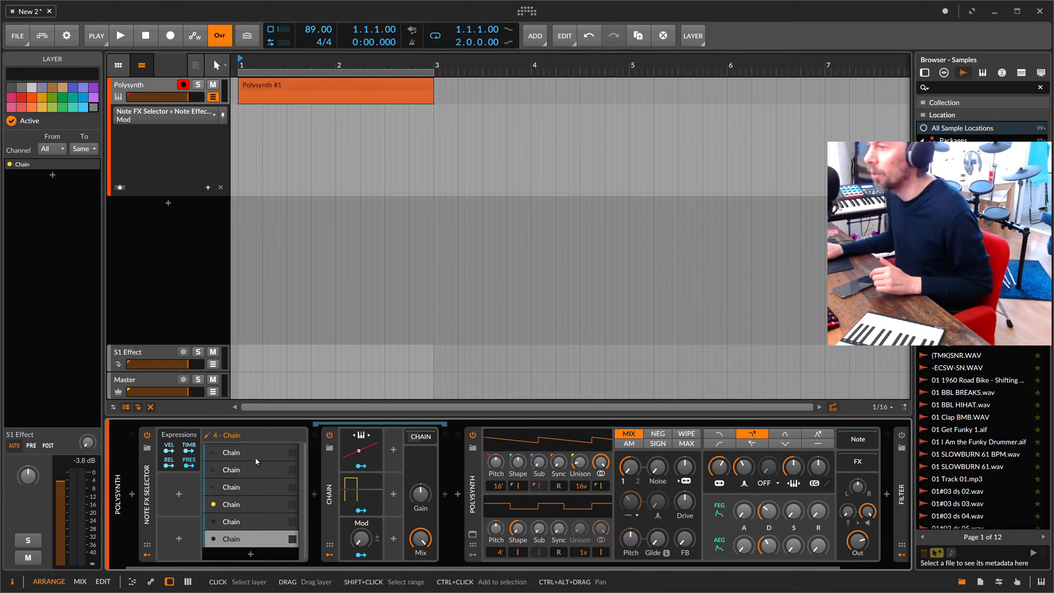
click(239, 505)
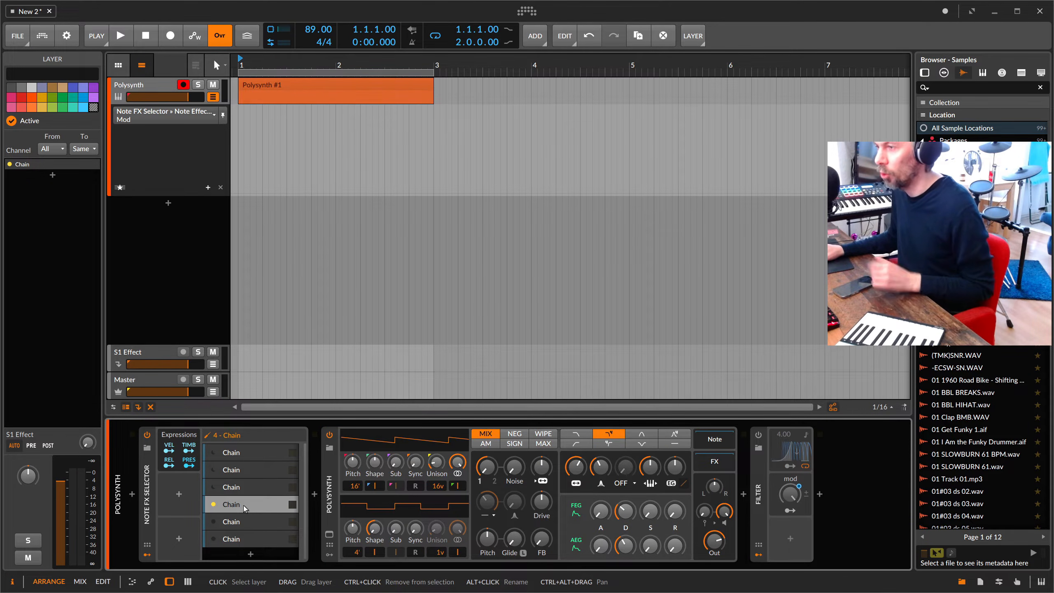
click(244, 507)
click(408, 469)
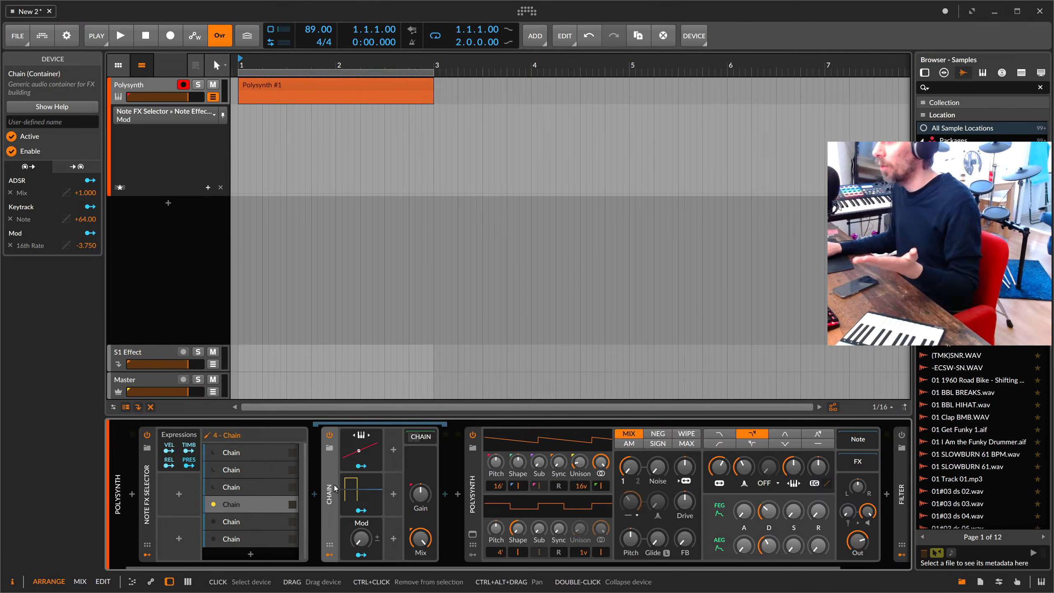
click(423, 438)
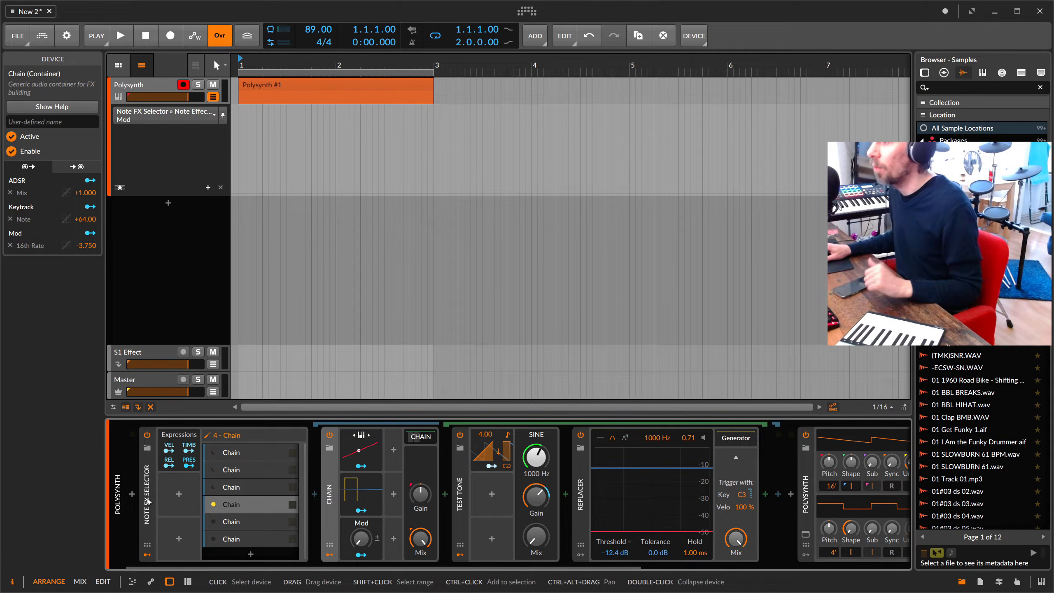
click(220, 504)
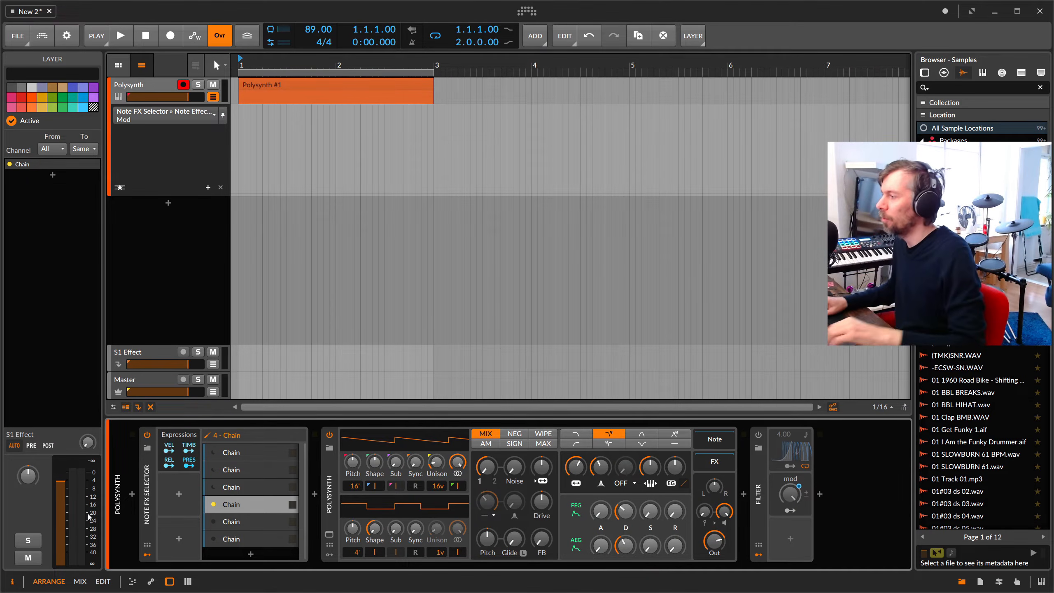
Enable and expand the Filter after the Polysynth, and disable the Note FX Selector.
click(763, 465)
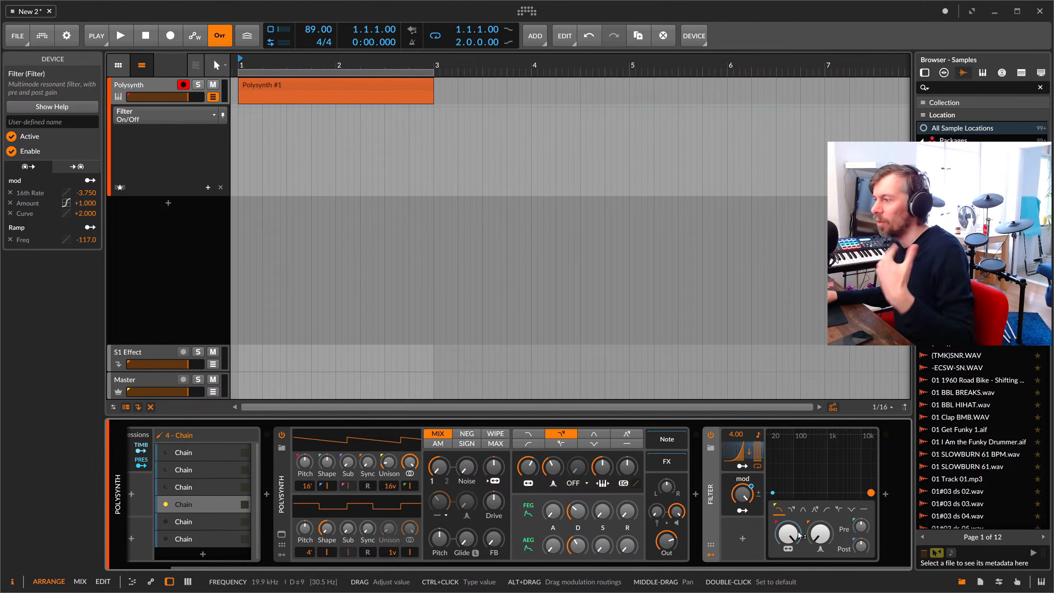
scroll(331, 565, left, 2)
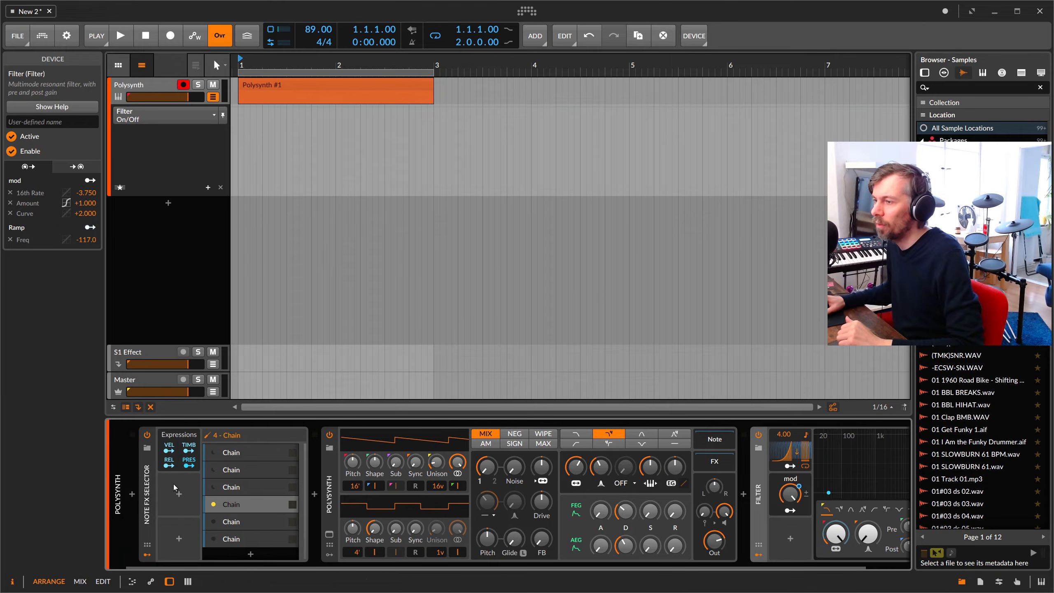
click(150, 484)
click(148, 435)
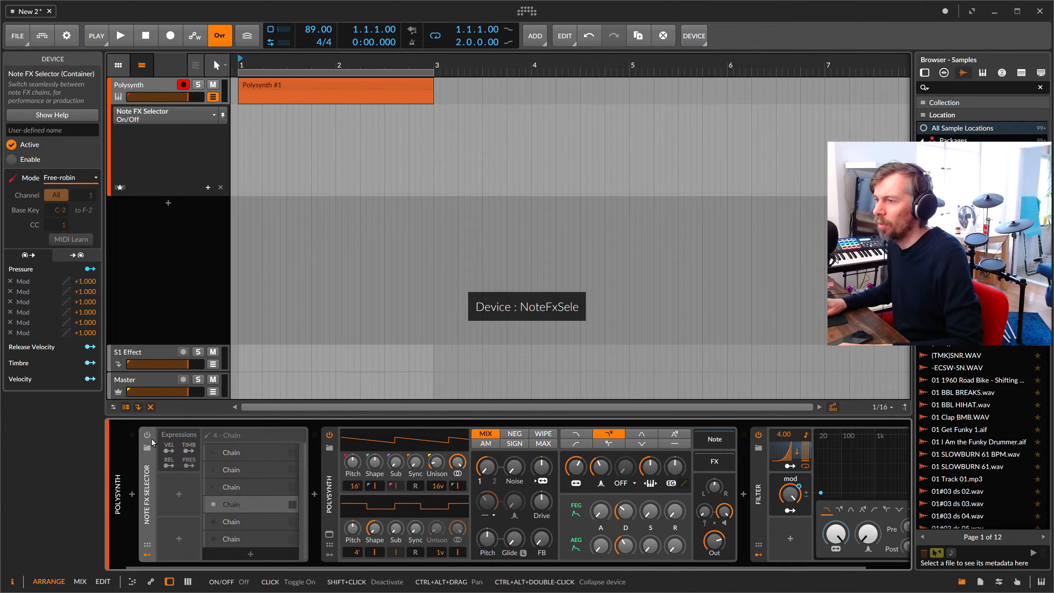
Insert a Tool device after the Filter at the end of the track's device chain.
scroll(334, 569, right, 2)
click(886, 495)
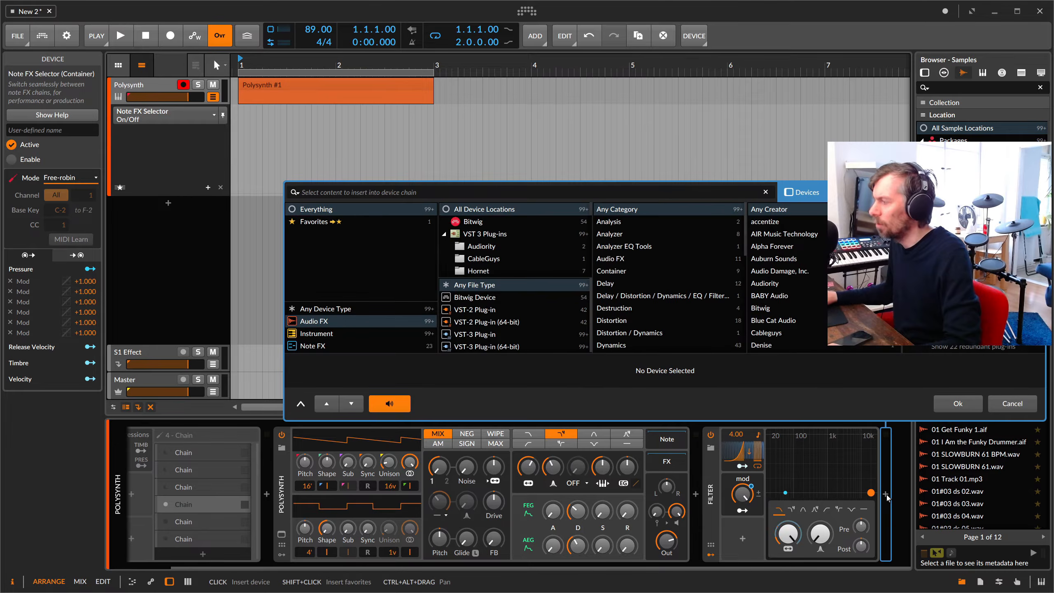
text(tool)
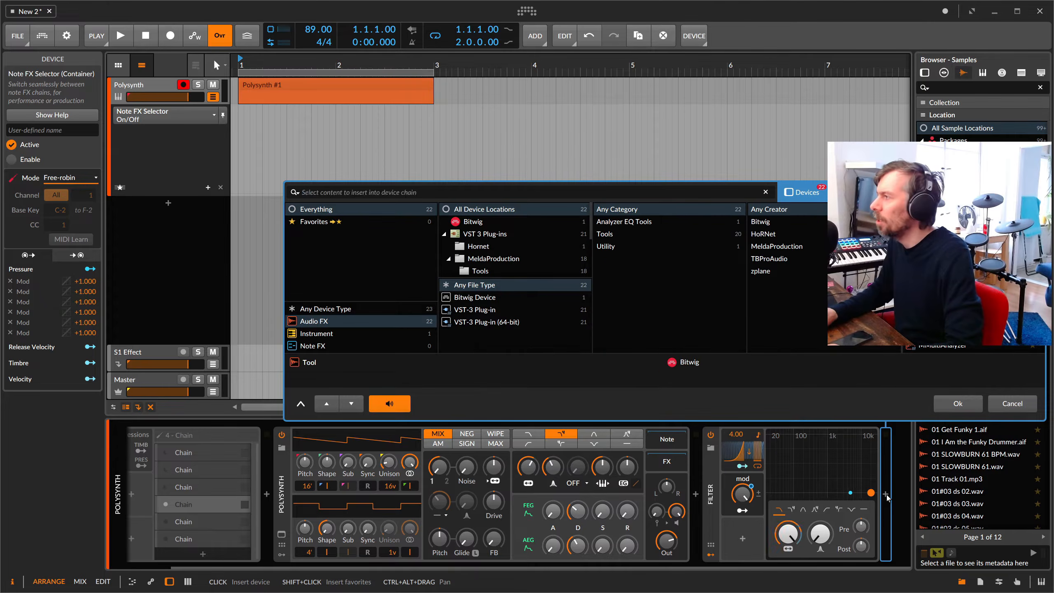
key(Return)
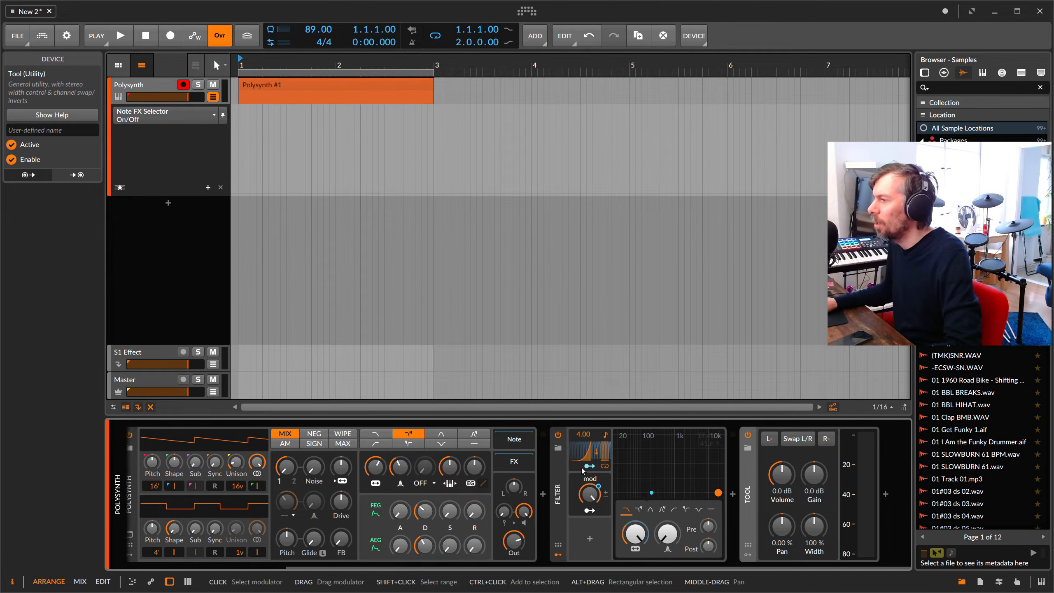
Copy the Ramp and mod macro modulators from the Filter device to the Tool device.
click(588, 449)
drag(624, 437, 773, 458)
drag(575, 482, 774, 499)
drag(590, 564, 752, 530)
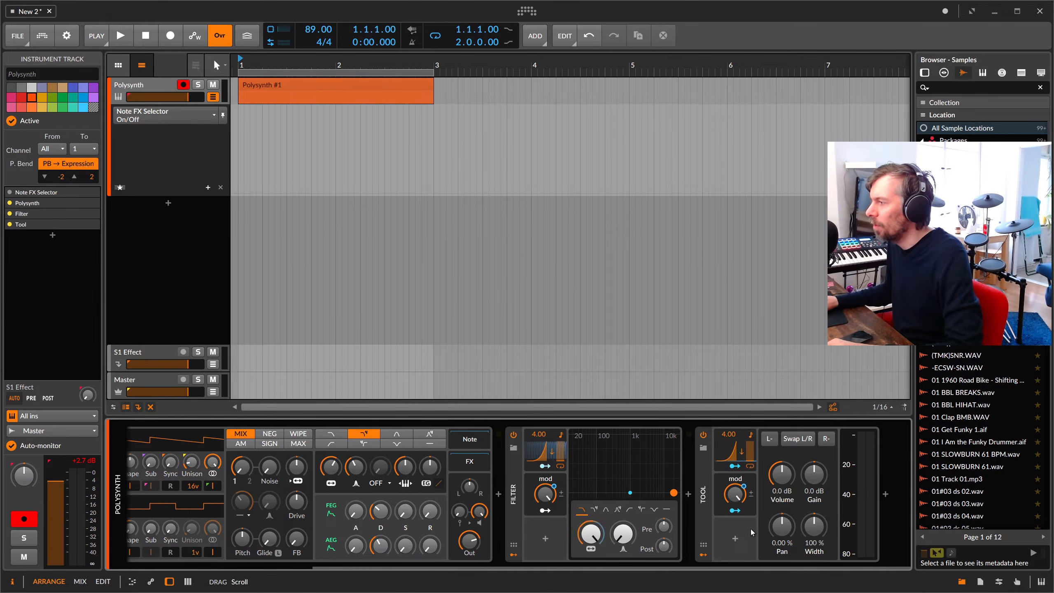
Lower the Tool's volume to -Inf dB with the Ramp modulating it, and switch off the Filter device.
drag(782, 474, 781, 469)
click(735, 466)
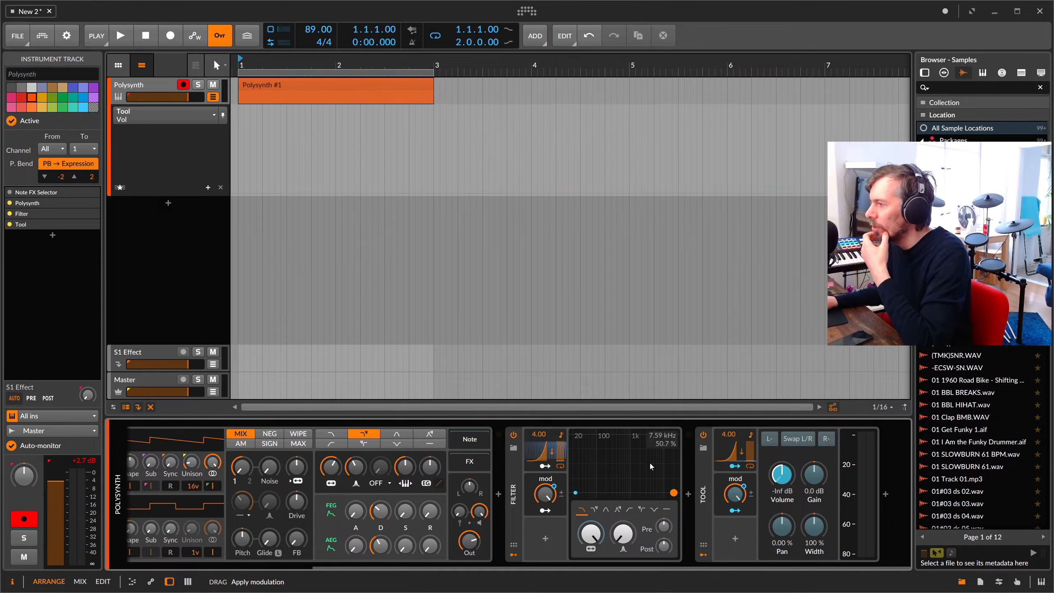
click(513, 434)
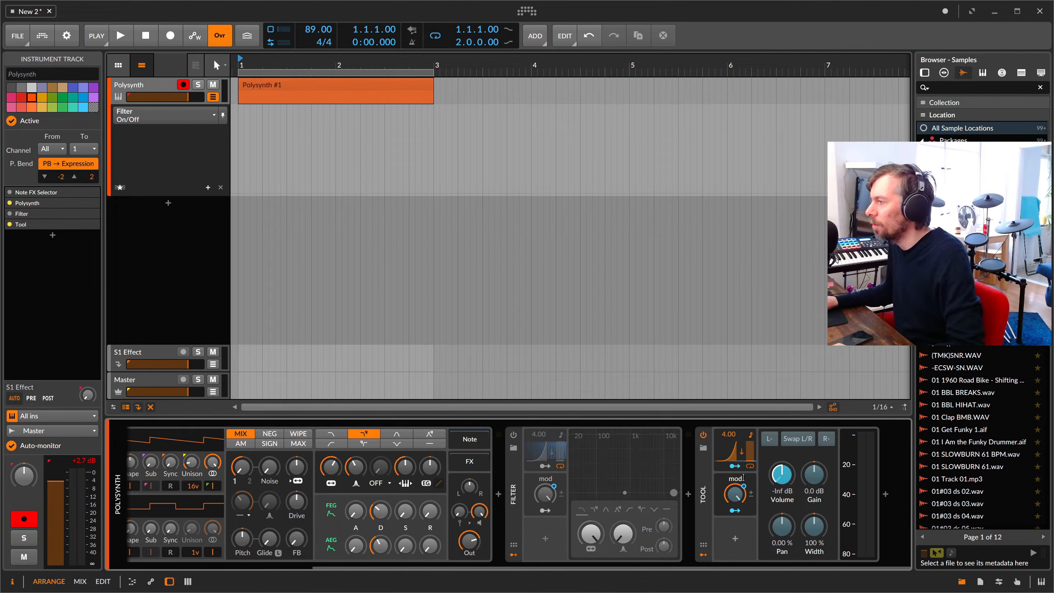
Map the Tool's mod macro to the Ramp's amount and 16th note rate.
click(742, 508)
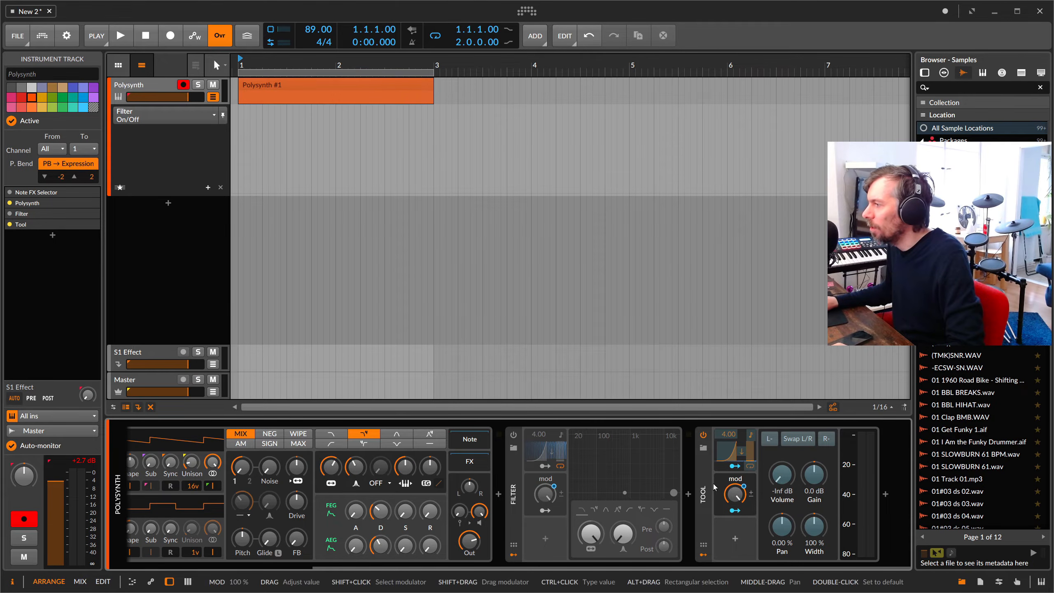
click(749, 465)
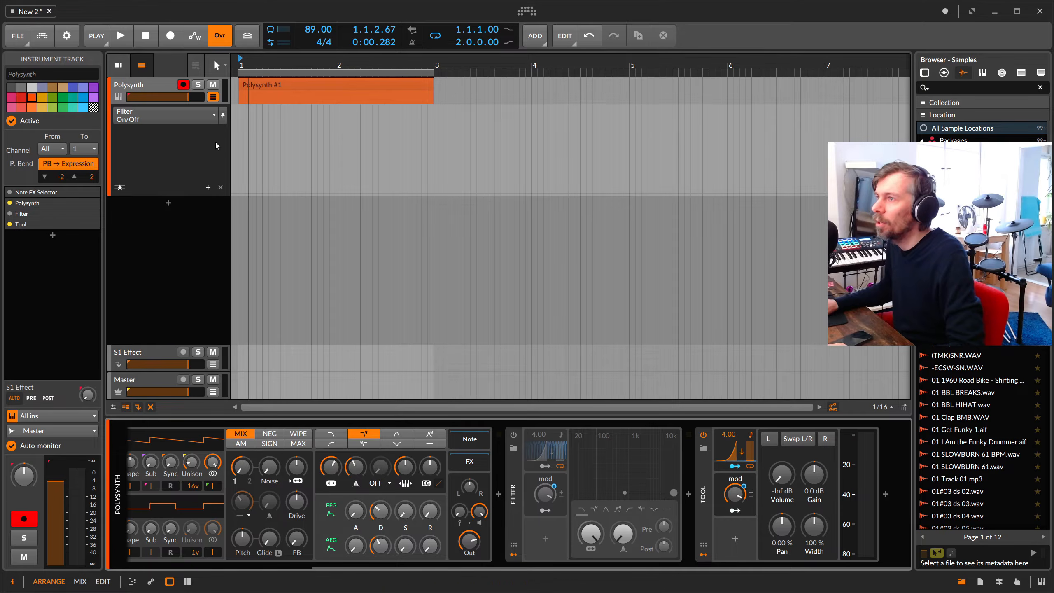
key(space)
right_click(735, 494)
click(763, 546)
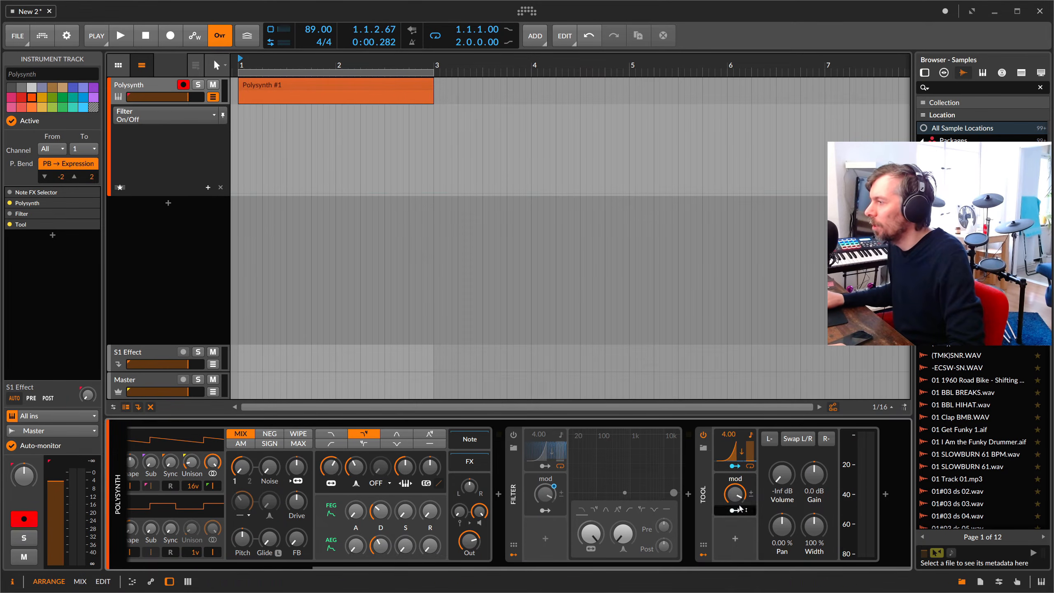
drag(750, 447, 728, 451)
click(735, 511)
click(735, 511)
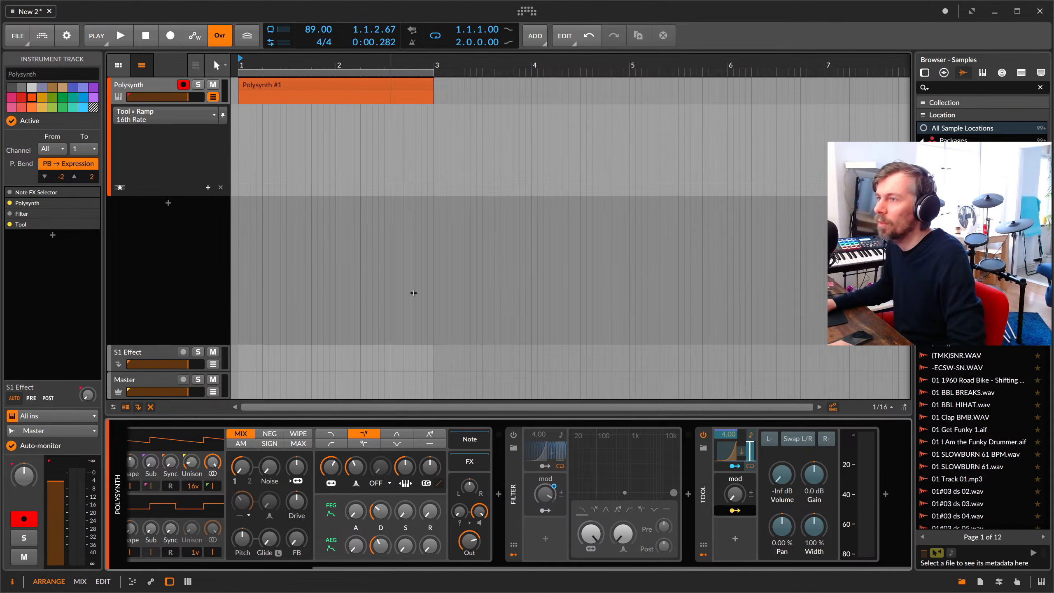
Set the Tool mod macro's modulation of the Ramp's 16th rate to -3.750.
double_click(722, 479)
click(723, 491)
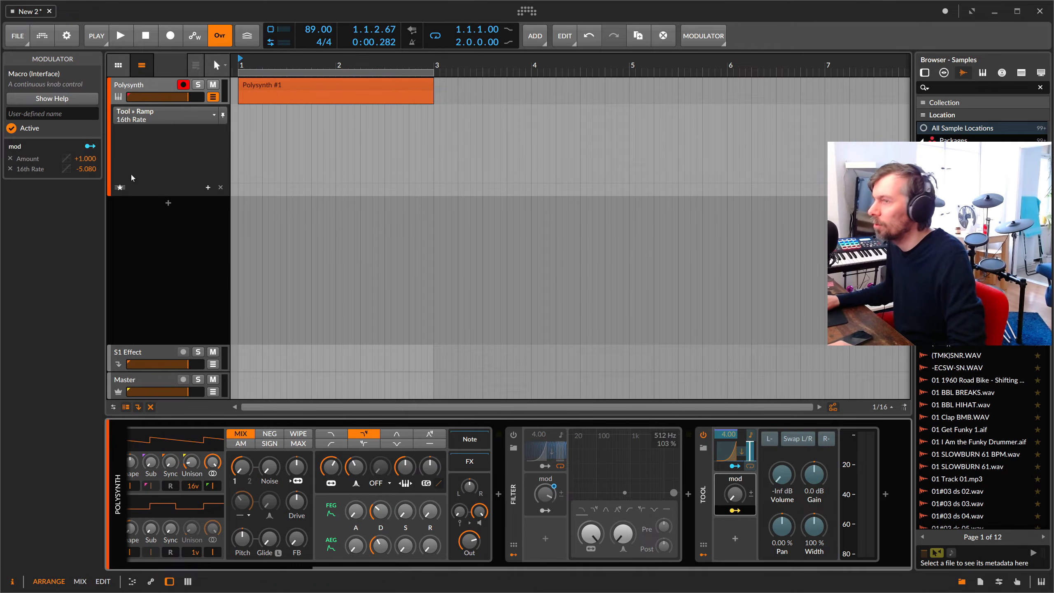
double_click(92, 168)
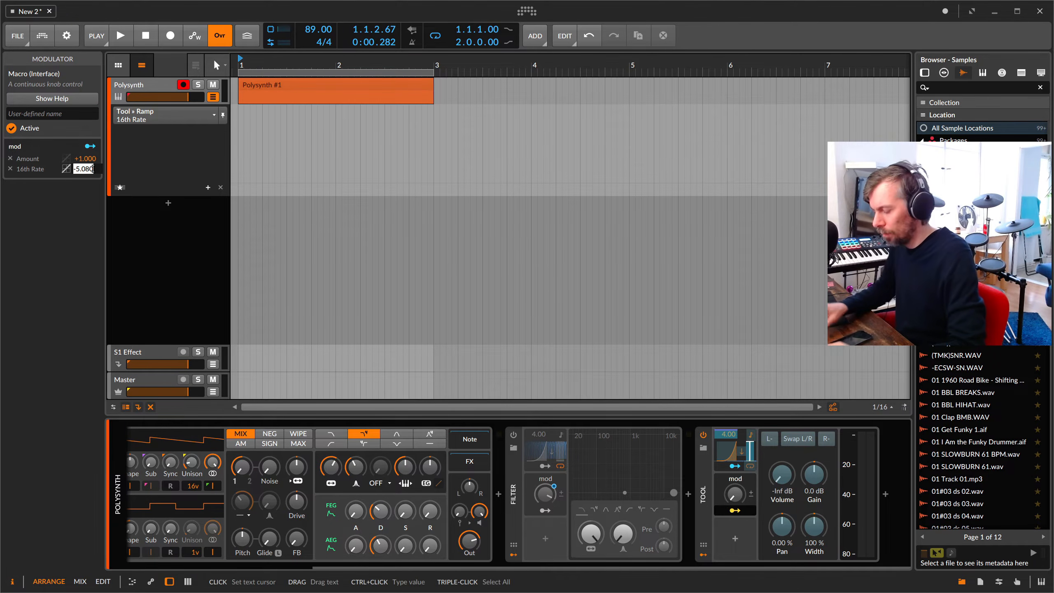
text(-3.)
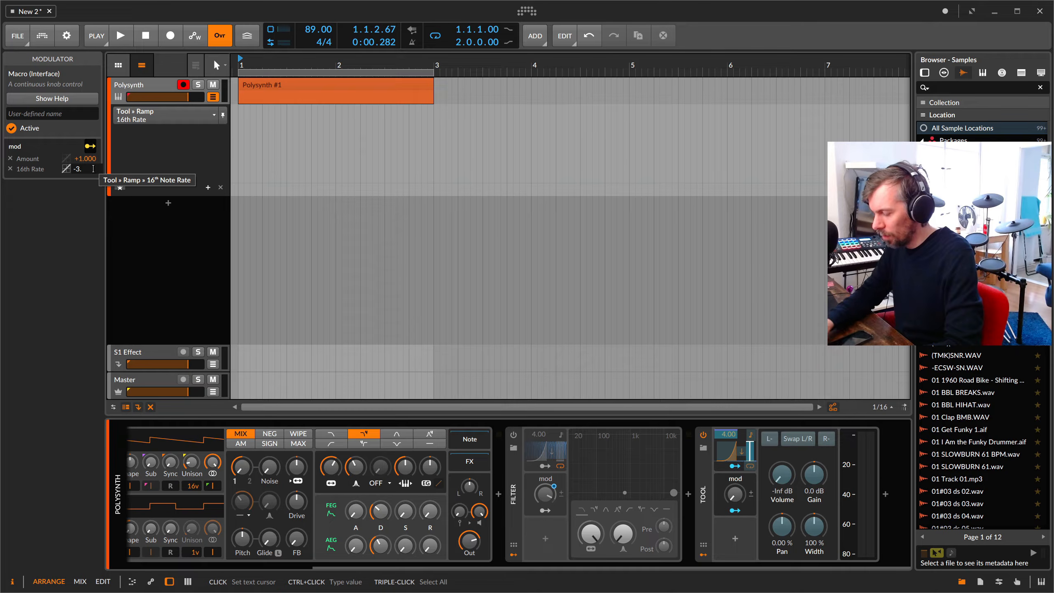
key(Return)
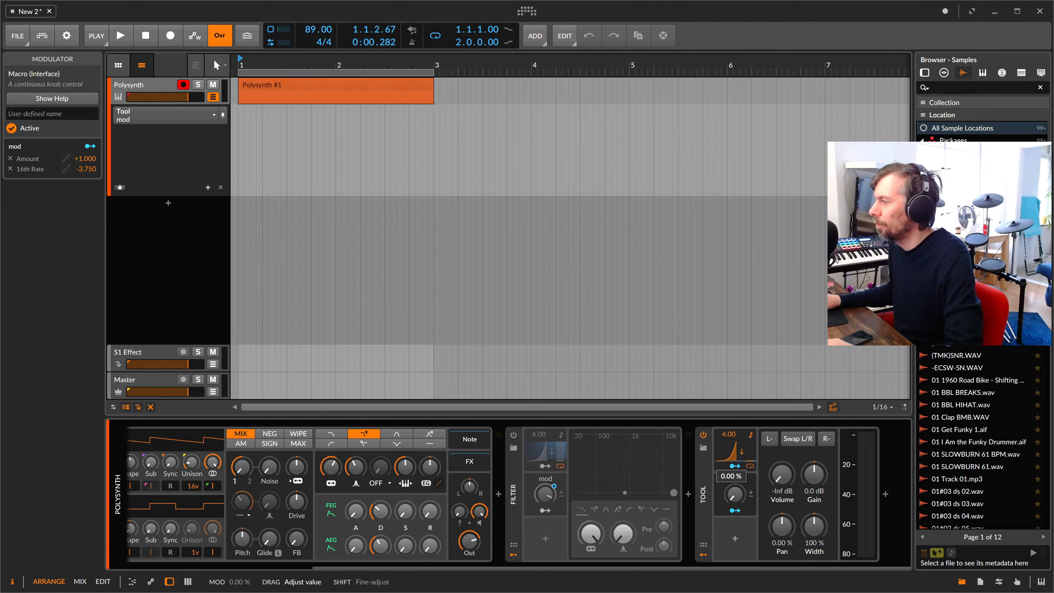
Open the Polysynth #1 clip for note editing and add a half-bar C3 note at its start.
click(117, 30)
key(space)
double_click(290, 98)
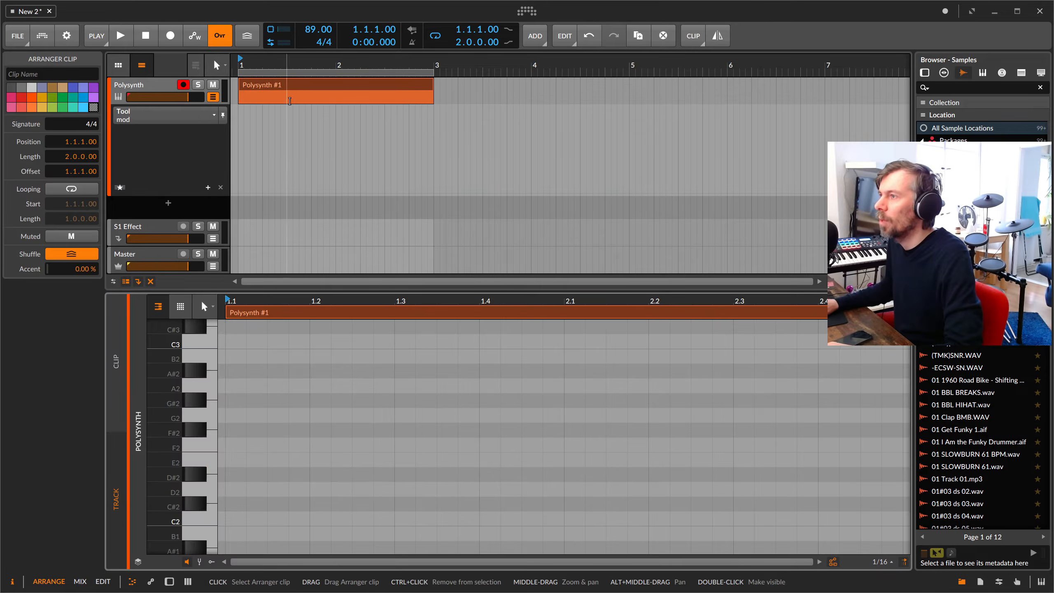
click(235, 520)
double_click(236, 519)
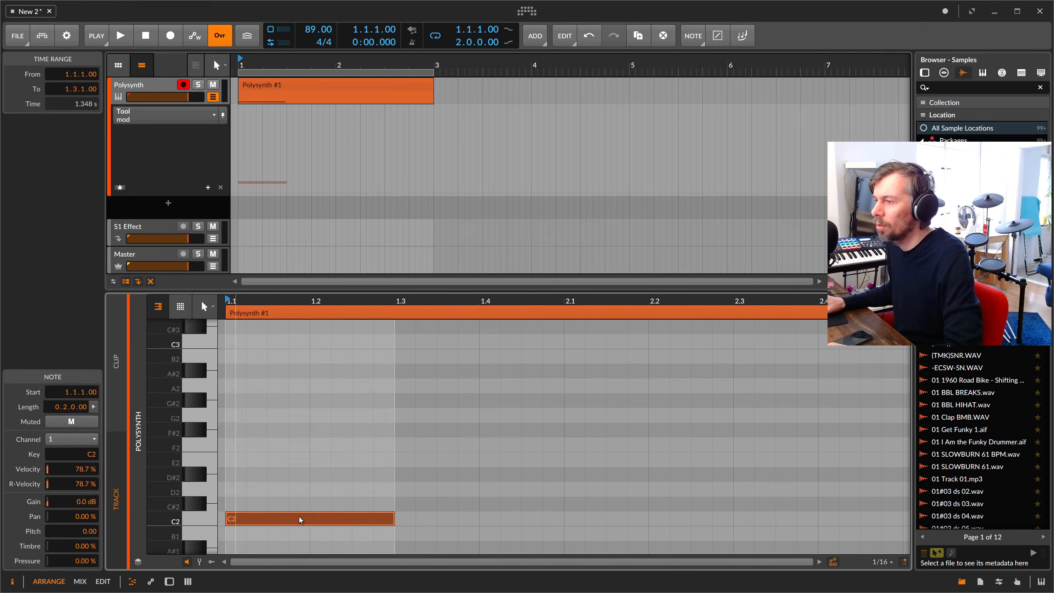
key(shift+Up)
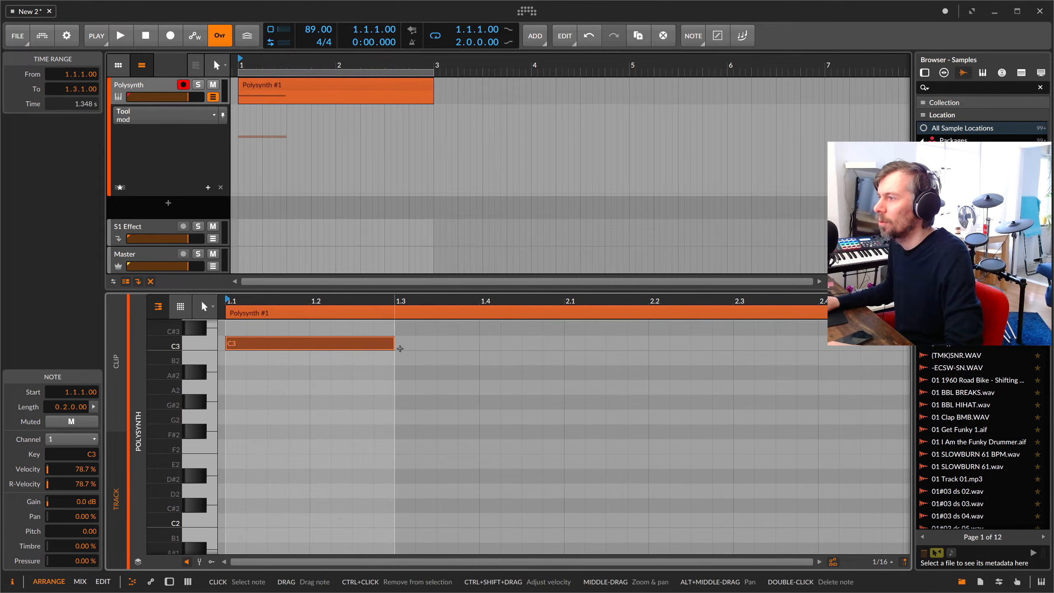
Extend the C3 note to the end of the clip at bar 3.
drag(394, 346, 667, 345)
drag(479, 301, 477, 348)
click(350, 342)
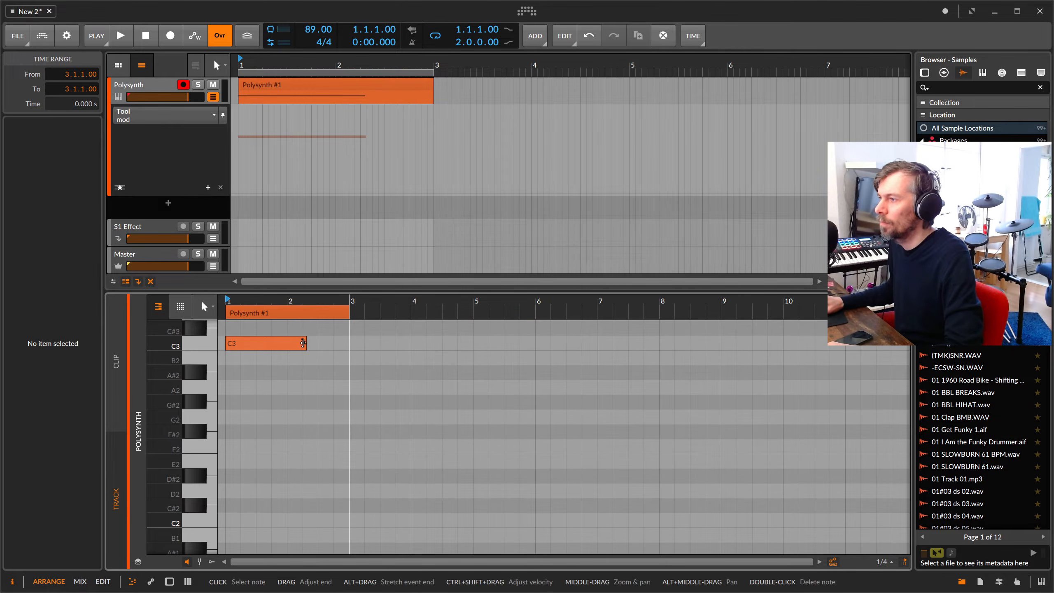
drag(306, 343, 349, 343)
Return to the track's devices, toggle the Tool Ramp's looping, and raise the mod macro to 100% during playback.
key(space)
double_click(154, 92)
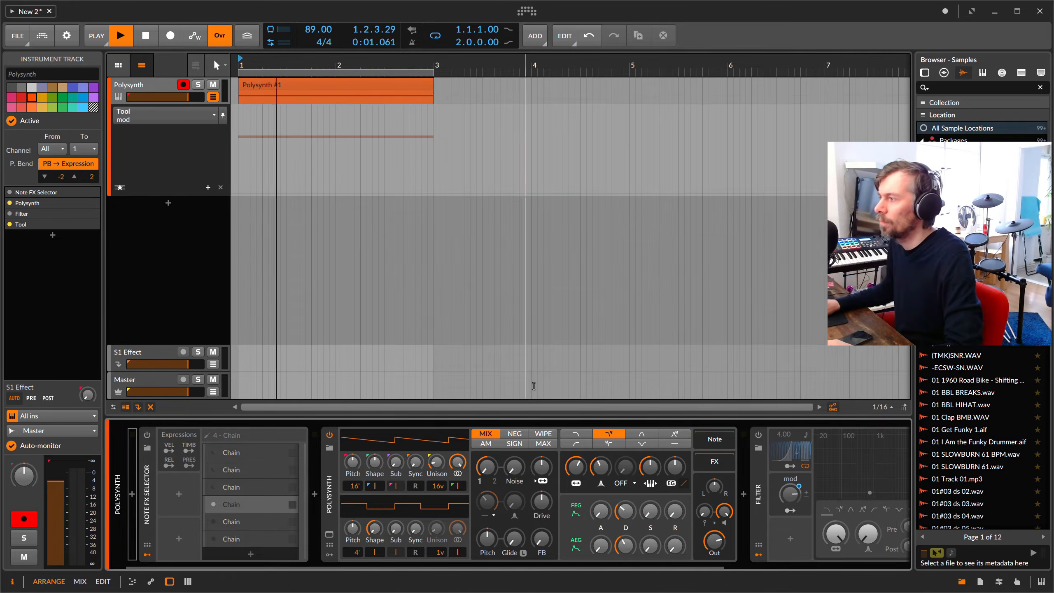
drag(692, 567, 884, 565)
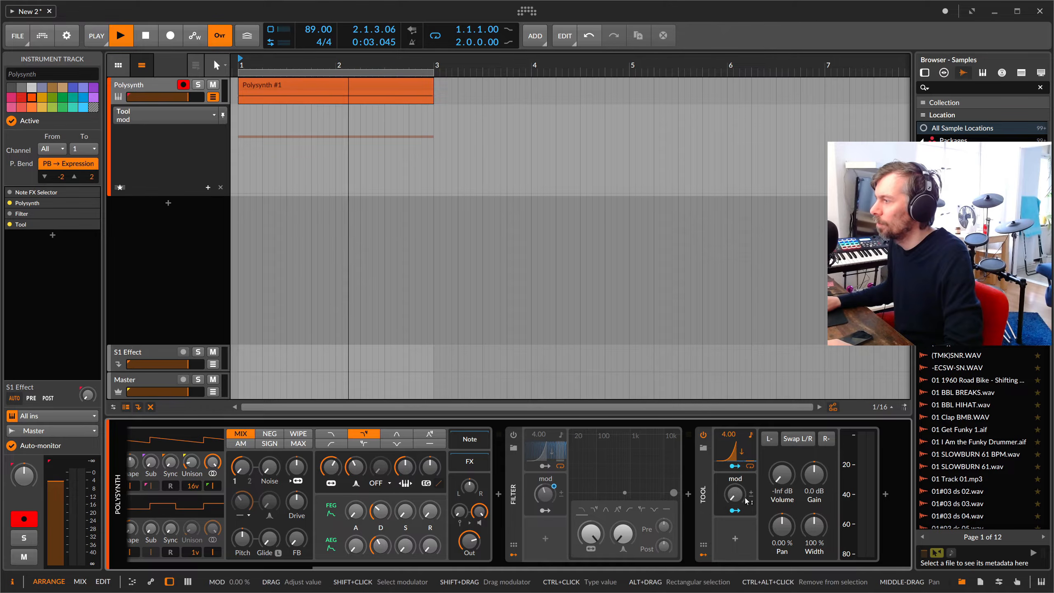
click(750, 466)
key(space)
key(space)
drag(735, 494, 736, 407)
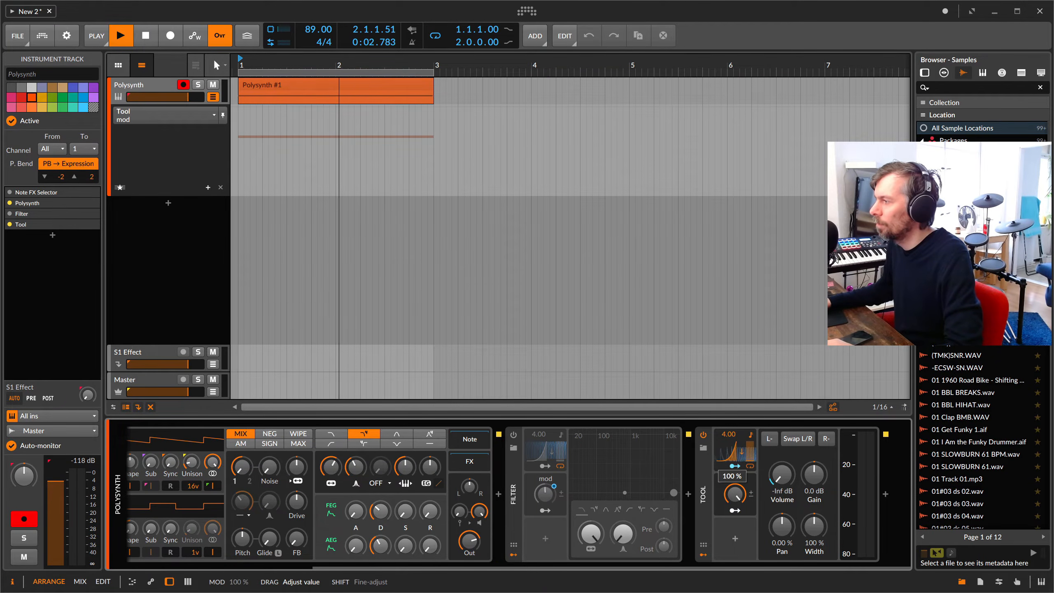
key(space)
Inspect the Filter, Note FX Selector and Polysynth device settings and play the clip.
click(515, 496)
scroll(259, 549, left, 5)
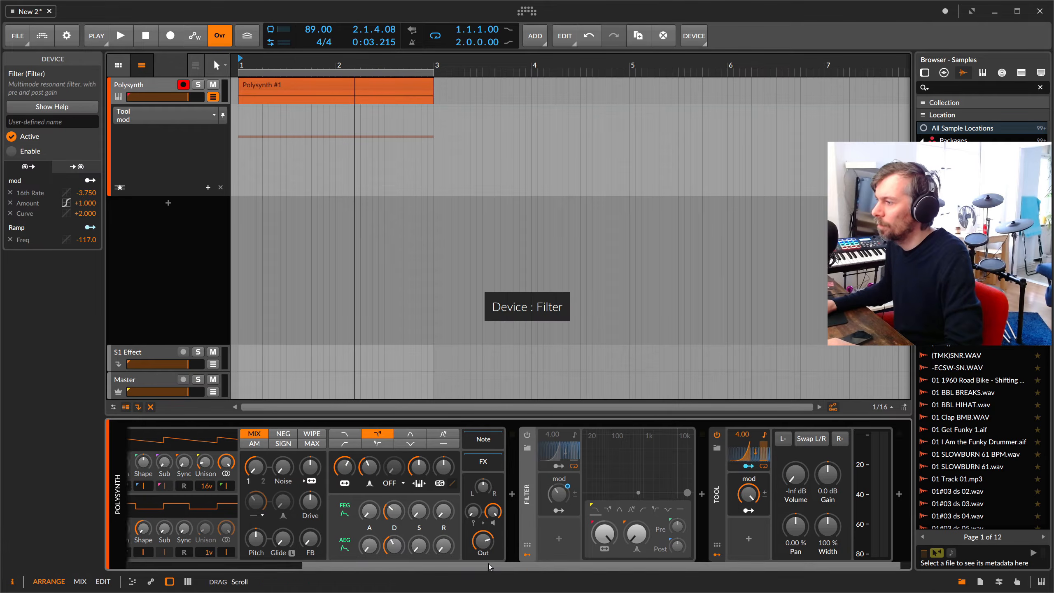
click(153, 488)
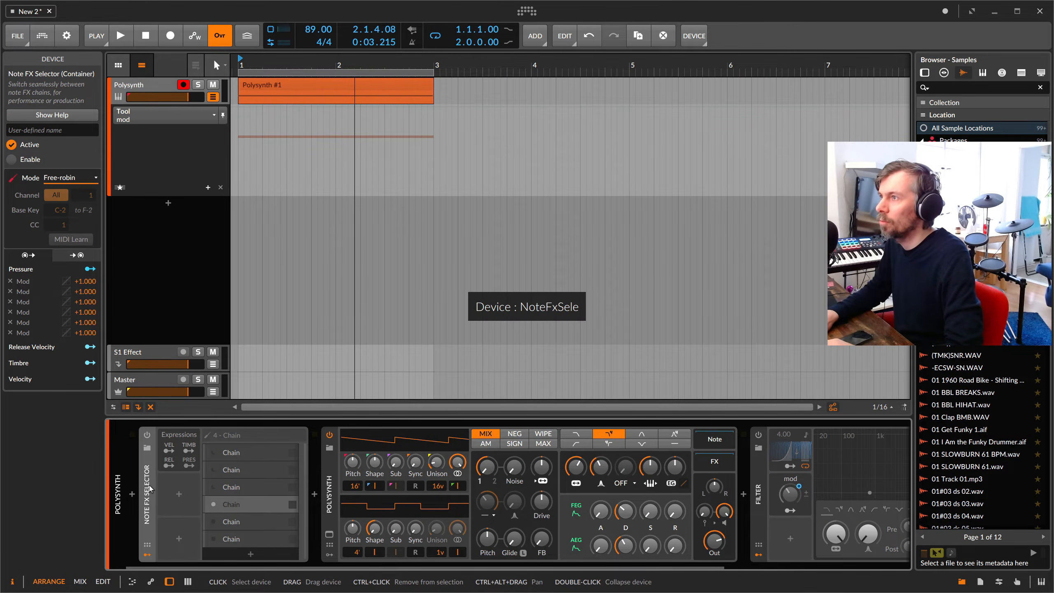
click(401, 534)
key(space)
drag(519, 566, 670, 566)
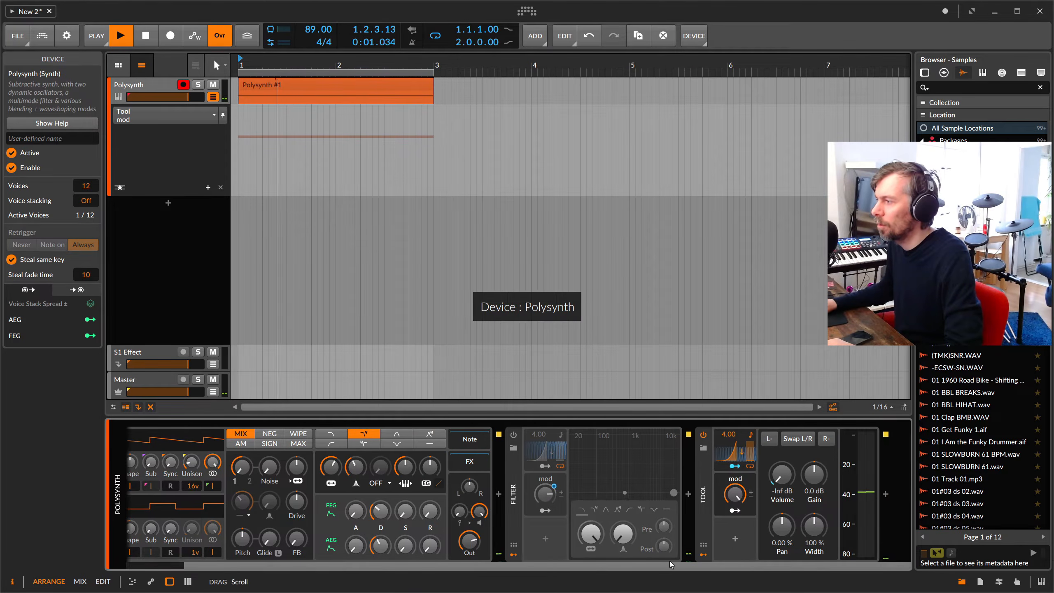
Adjust the Tool's mod macro during playback and raise the Polysynth's AEG sustain to 100%.
key(space)
key(space)
drag(735, 495, 735, 506)
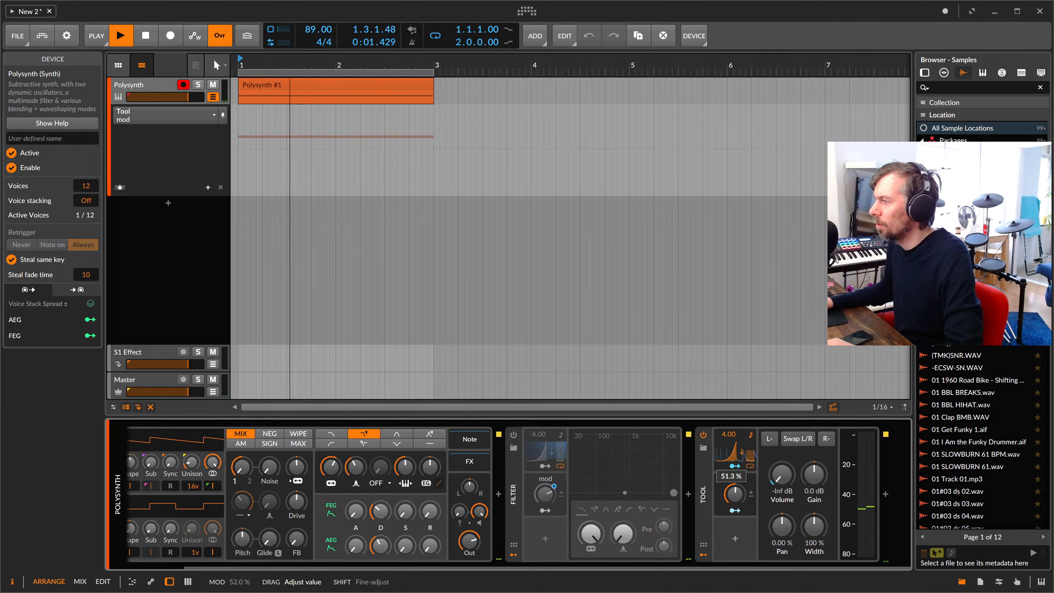
key(space)
key(space)
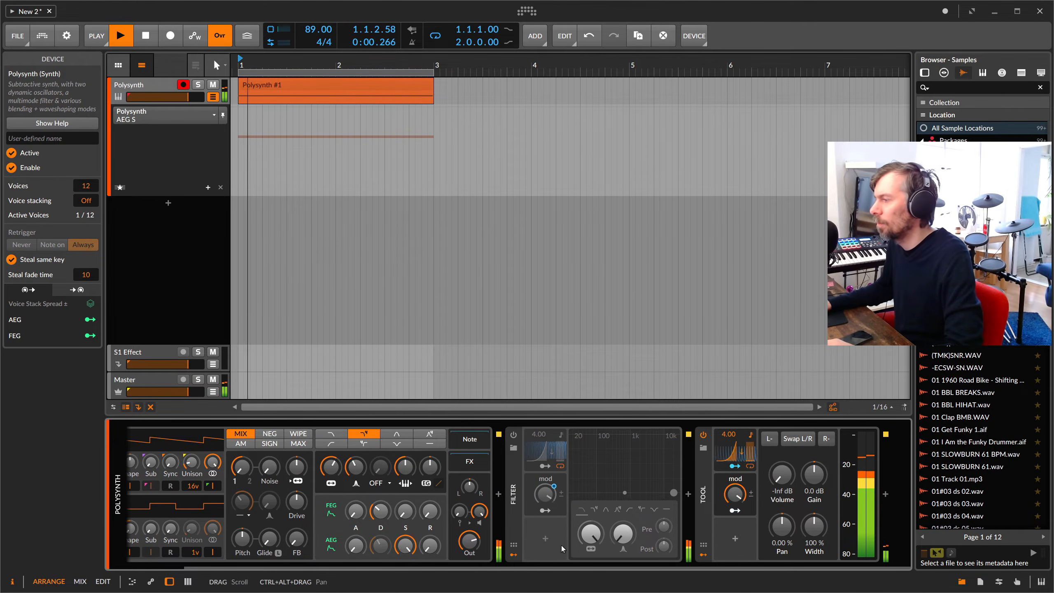
Lower the Tool's mod macro to 0% and reset its Ramp curve to a straight line.
mouse_move(733, 496)
mouse_down()
mouse_move(736, 572)
mouse_move(735, 433)
mouse_move(735, 497)
mouse_up()
double_click(735, 451)
key(space)
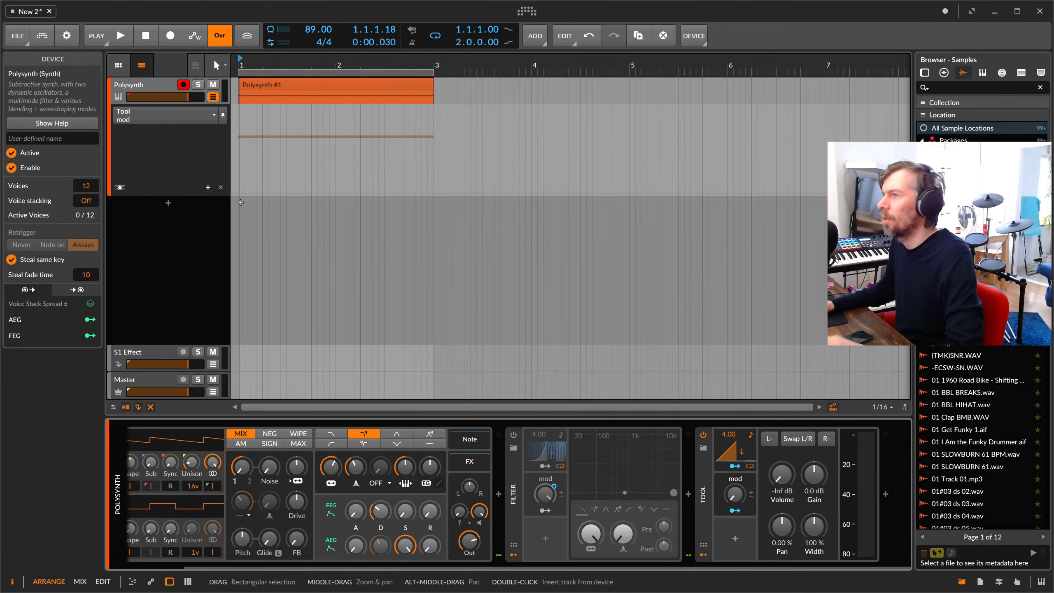
Raise the Polysynth's filter cutoff frequency slightly.
click(406, 546)
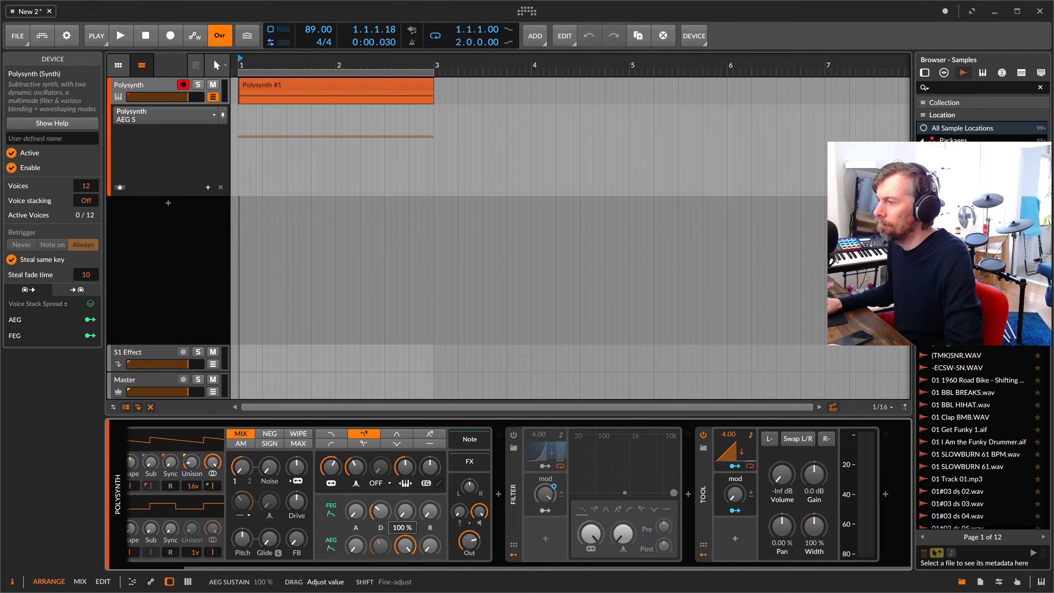
drag(331, 467, 331, 455)
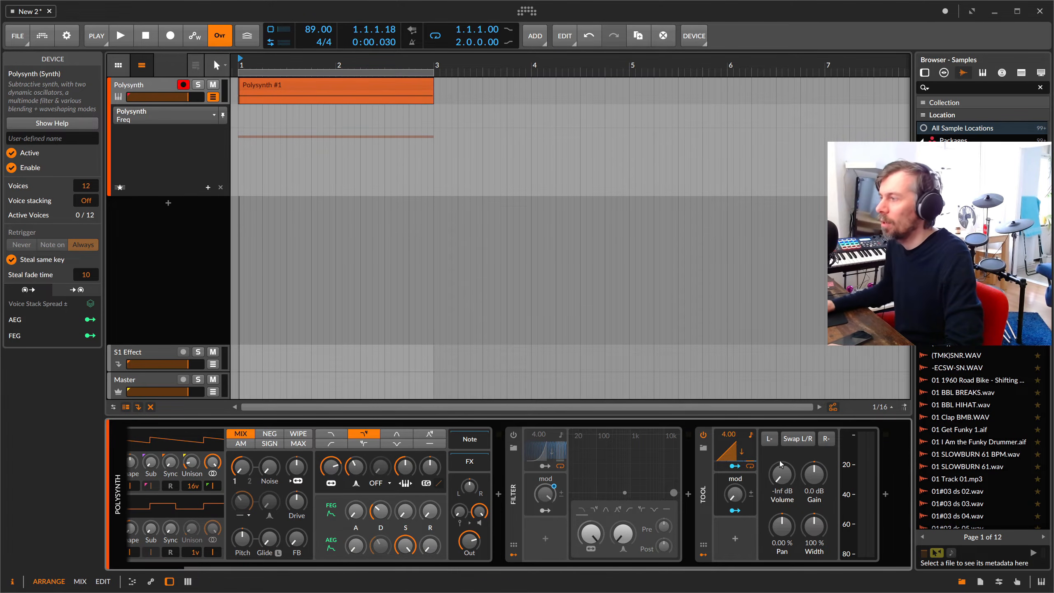
Draw automation for the Tool's mod macro falling from 100% at 1.1.1.00 to 0% at 3.1.1.00, and play it.
click(735, 494)
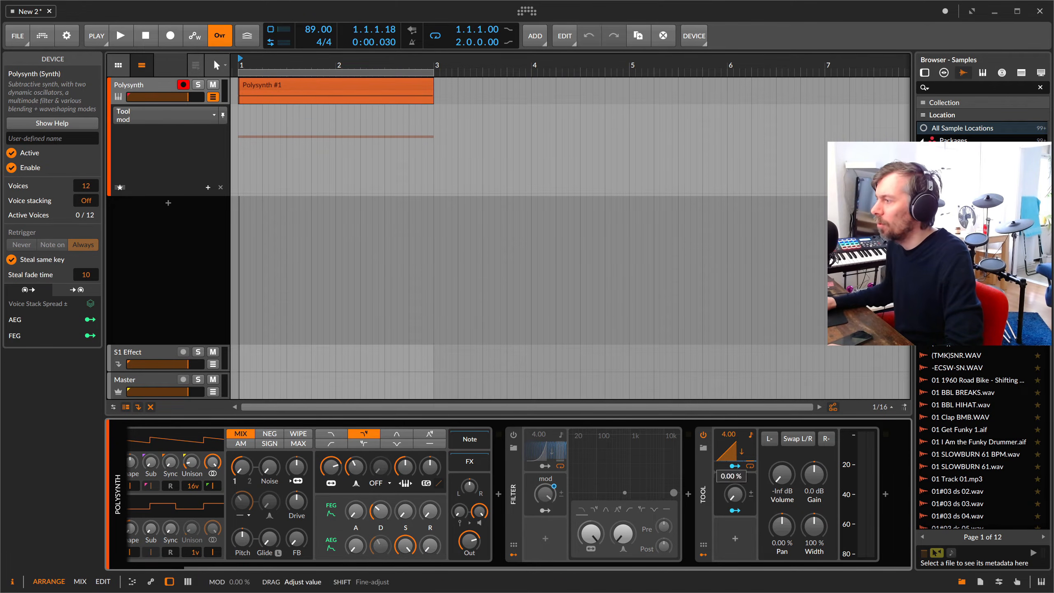
click(238, 193)
drag(239, 194, 238, 107)
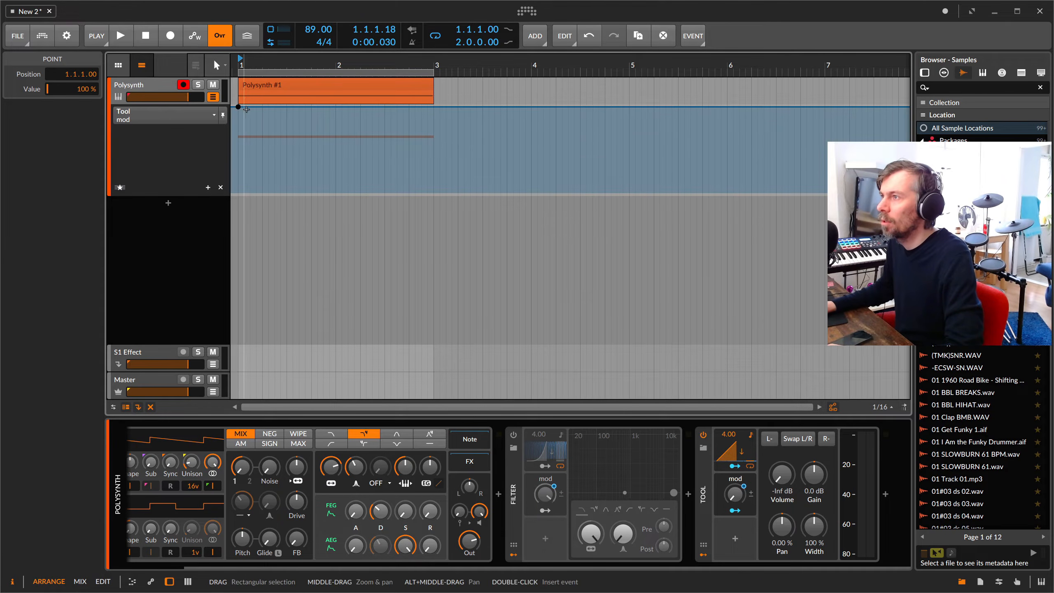
drag(433, 166, 434, 194)
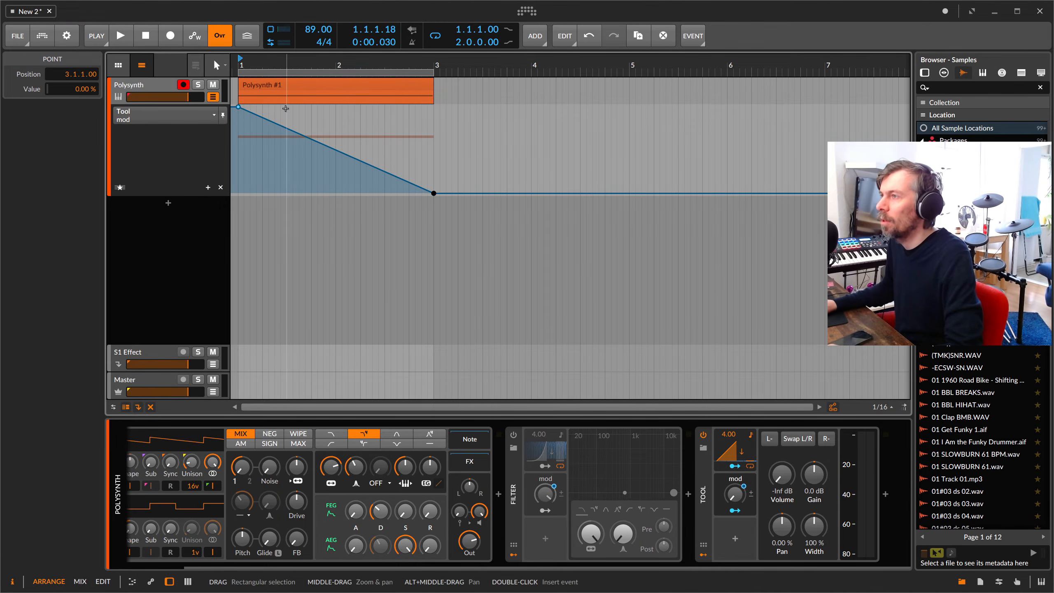
key(space)
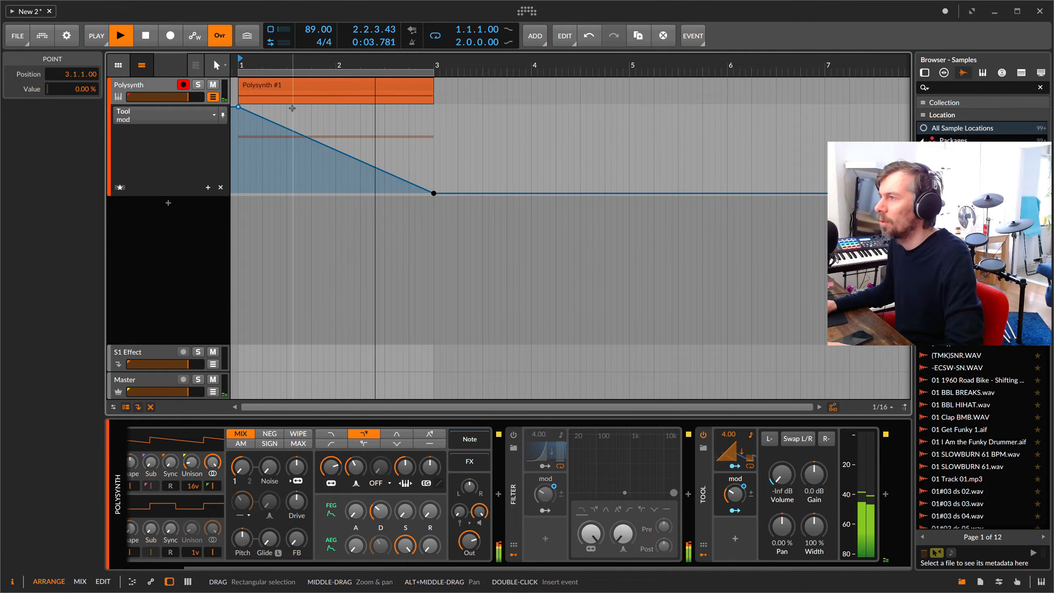
key(space)
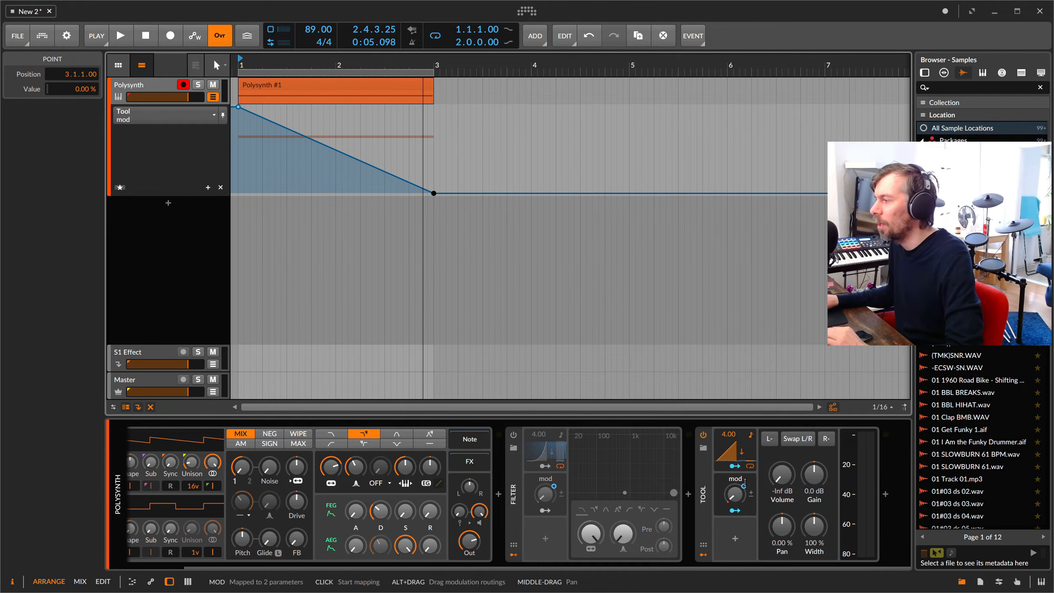
Remove the mod macro's modulation of the Tool Ramp's amount and play the clip.
right_click(753, 450)
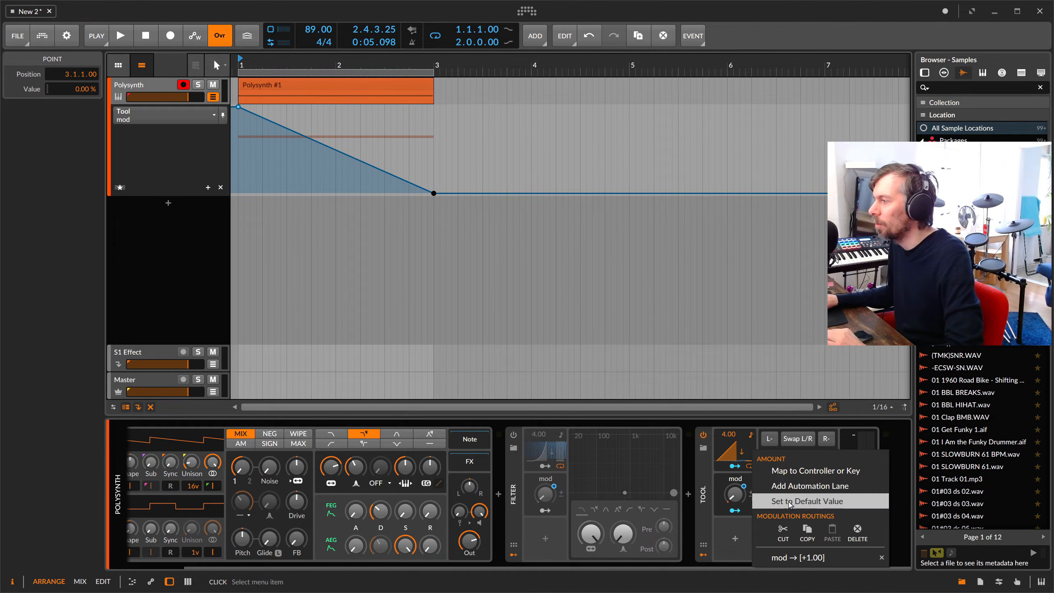
click(879, 556)
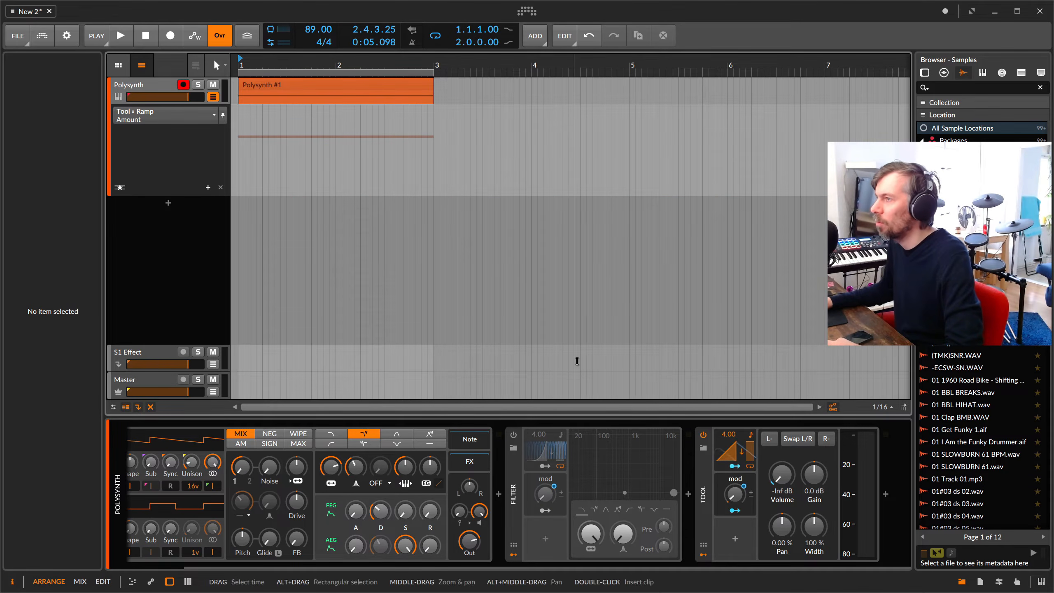
key(space)
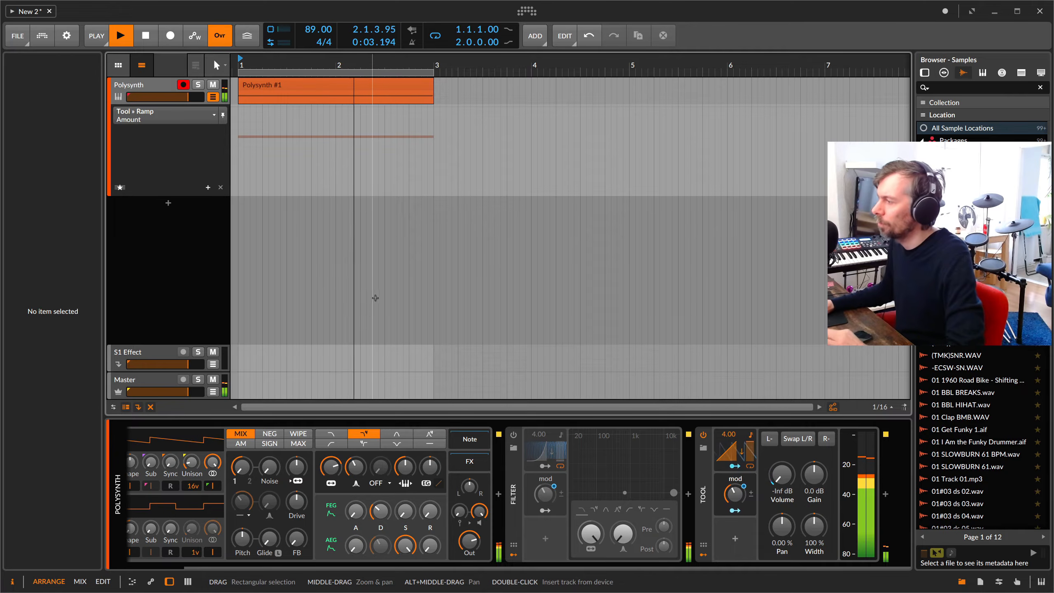
key(space)
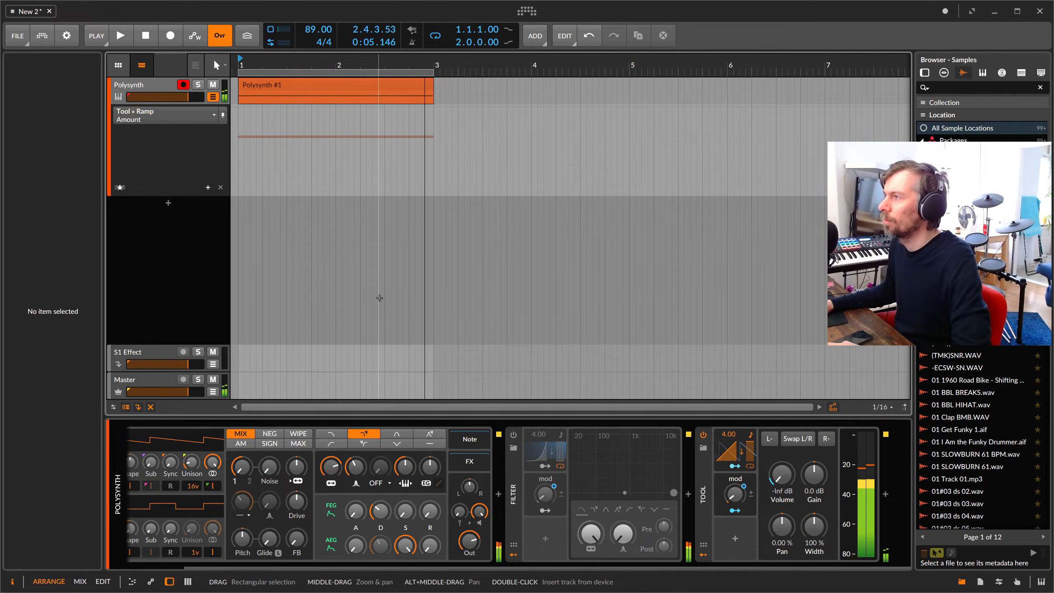
Insert a Pitch Shifter device between the Filter and the Tool.
click(695, 516)
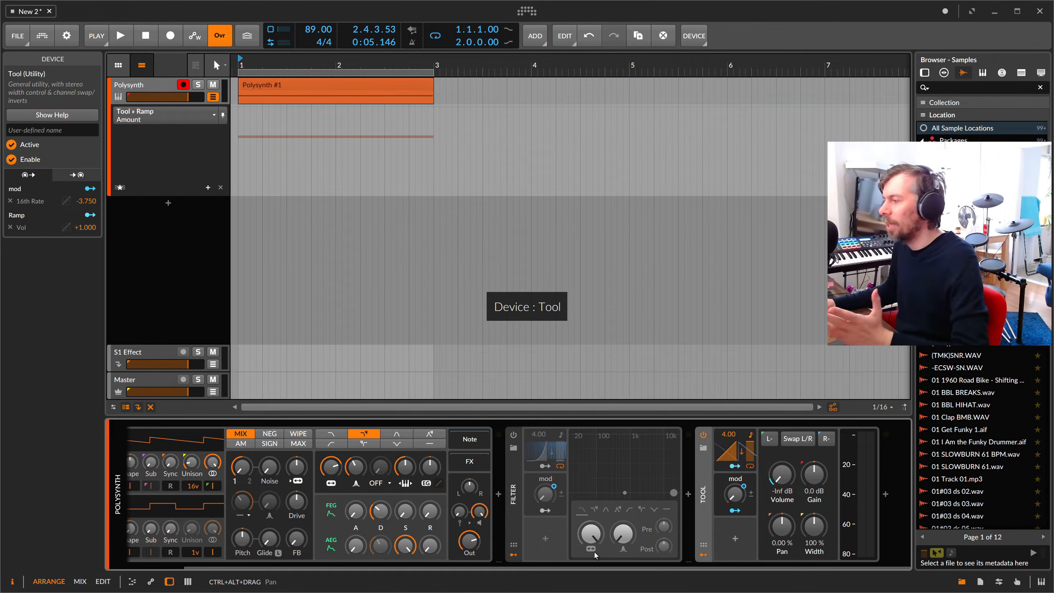
click(692, 497)
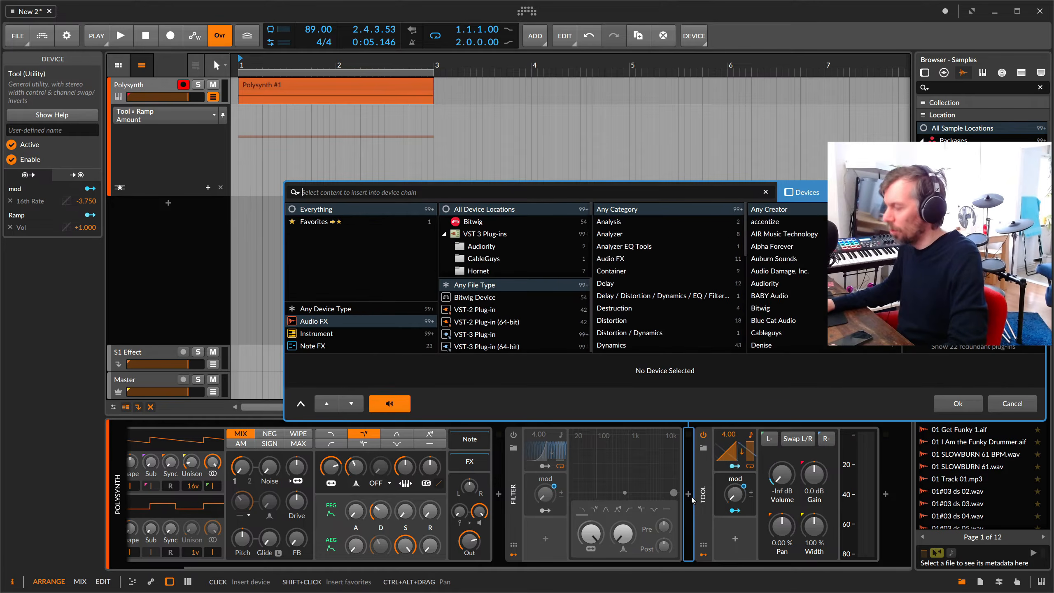
text(pitch)
key(Down)
key(Return)
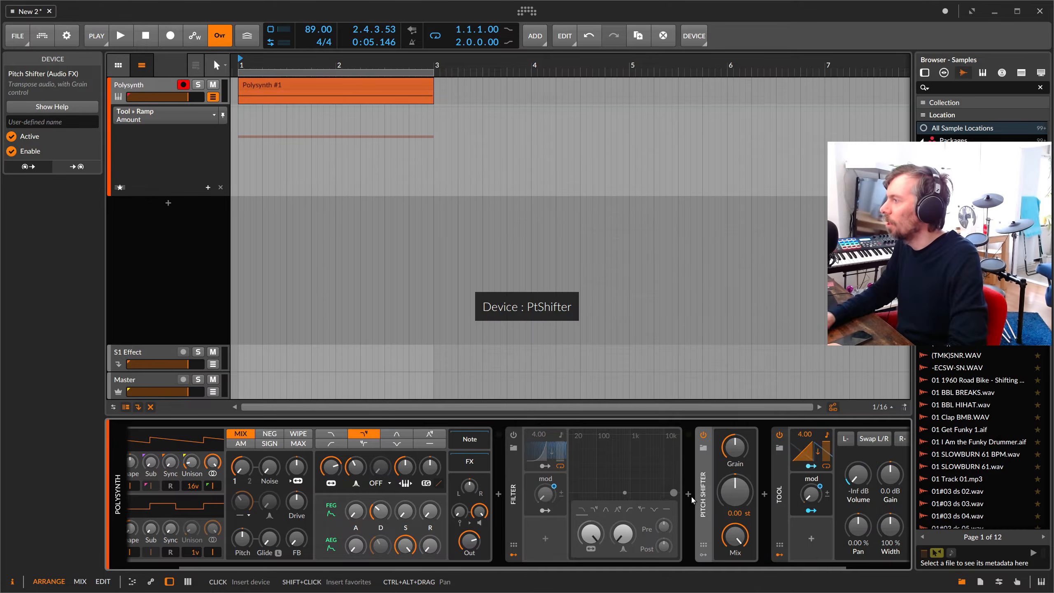
drag(700, 566, 735, 568)
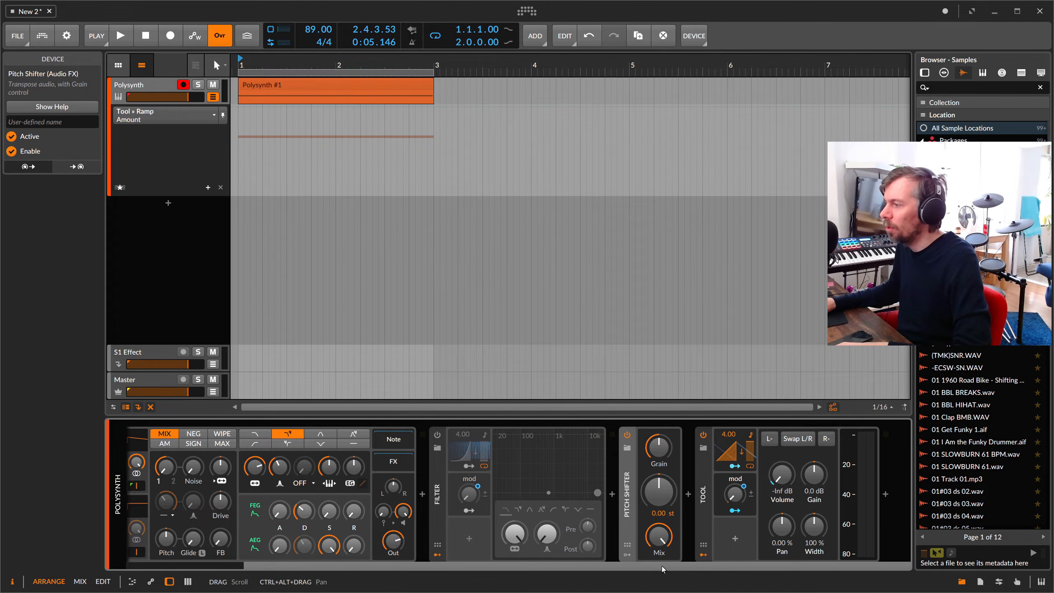
Delete the Filter, Pitch Shifter and Tool devices from the Polysynth track's device chain.
scroll(662, 566, left, 3)
click(577, 498)
key(Delete)
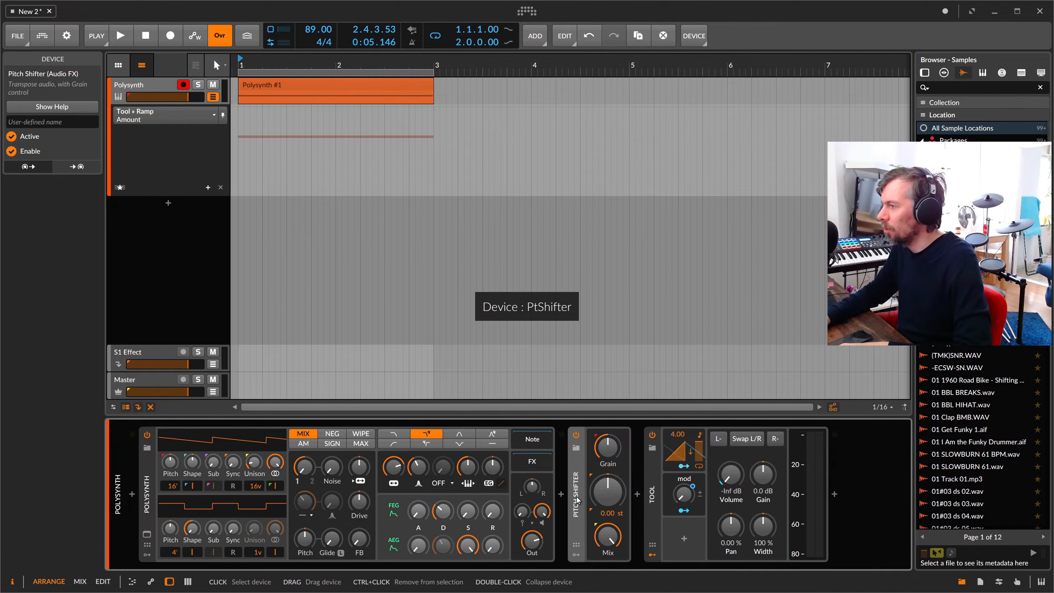
key(Delete)
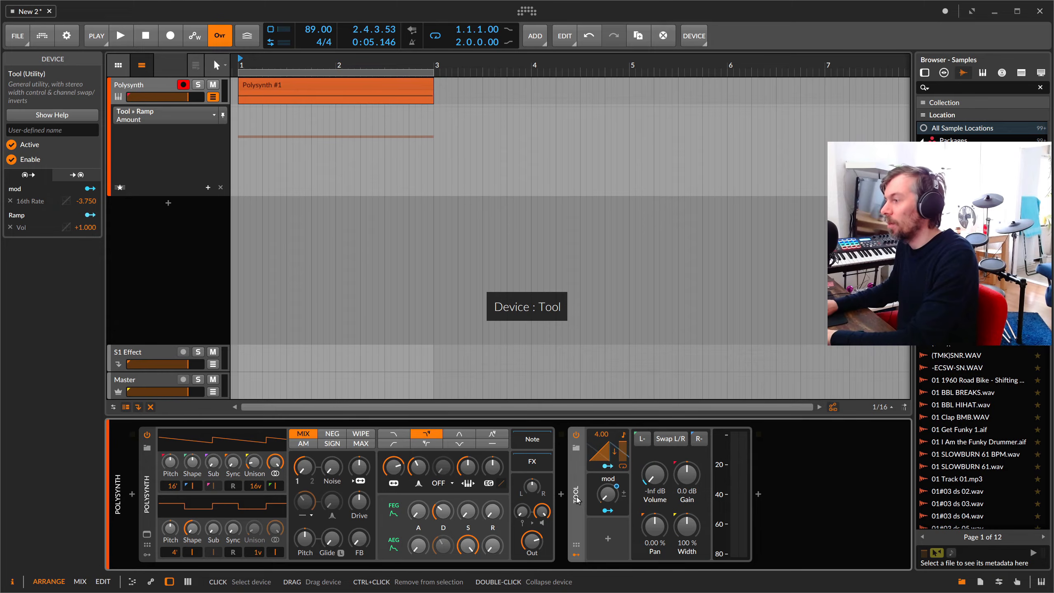
key(Delete)
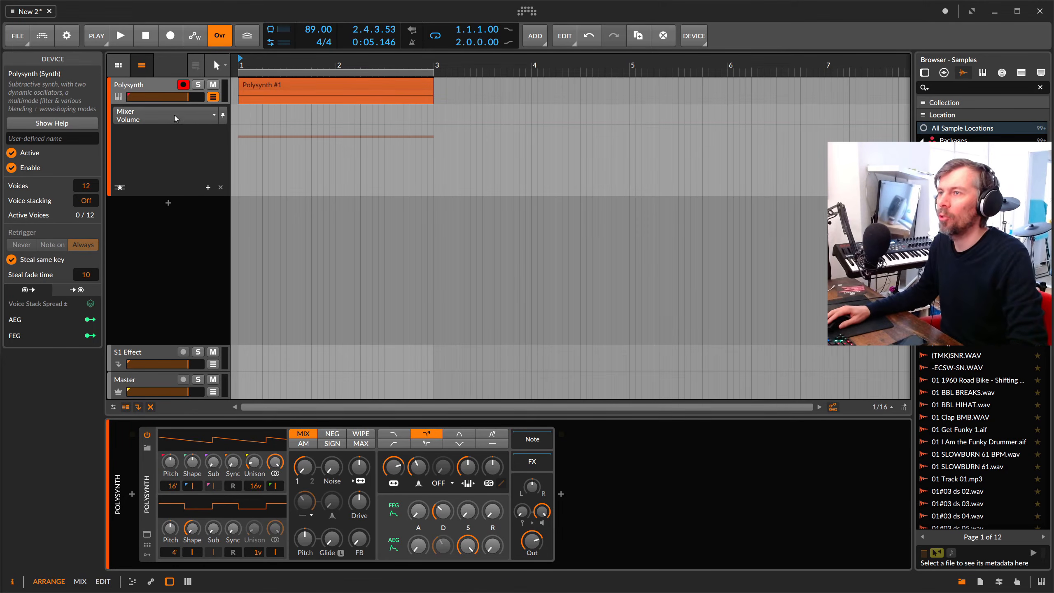
Hide the Polysynth track's automation lane and add a new instrument track with a Poly Grid device.
click(173, 89)
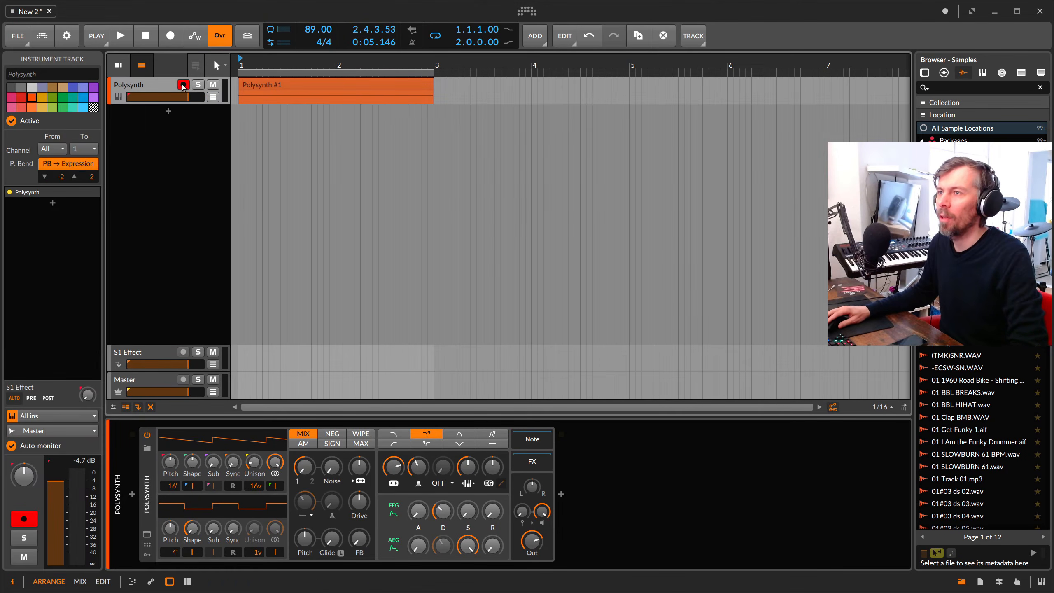
click(169, 113)
text(poly)
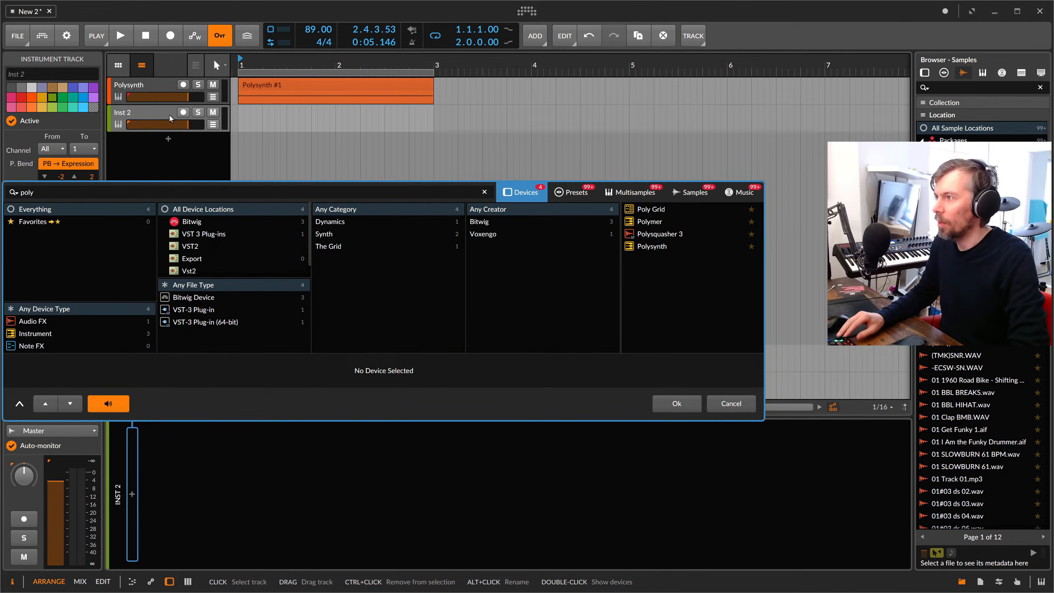
key(Down)
key(Return)
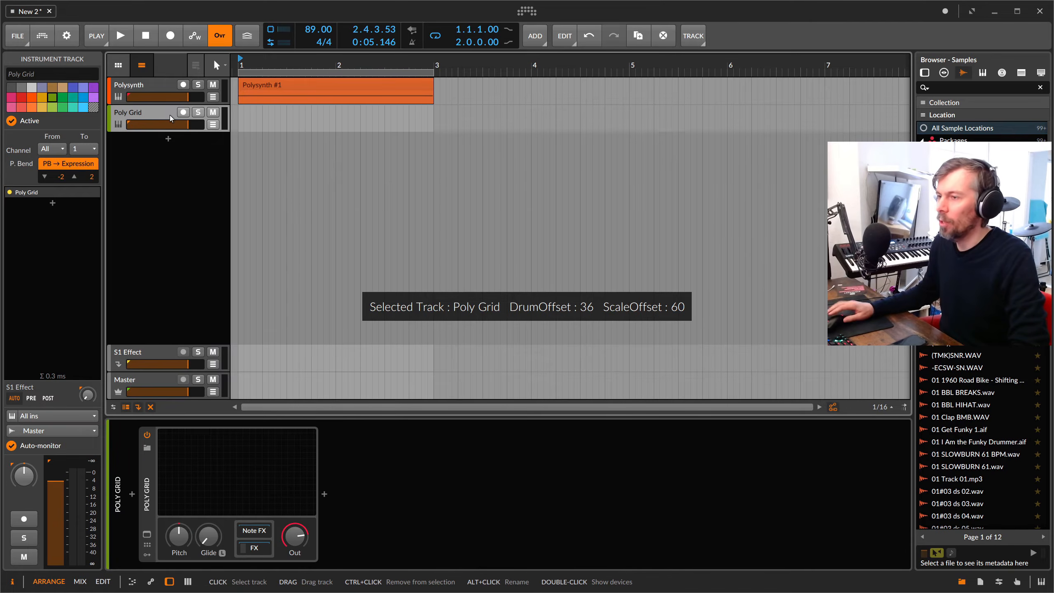
Open the Poly Grid patch and place a Sine oscillator feeding an AD envelope.
click(223, 460)
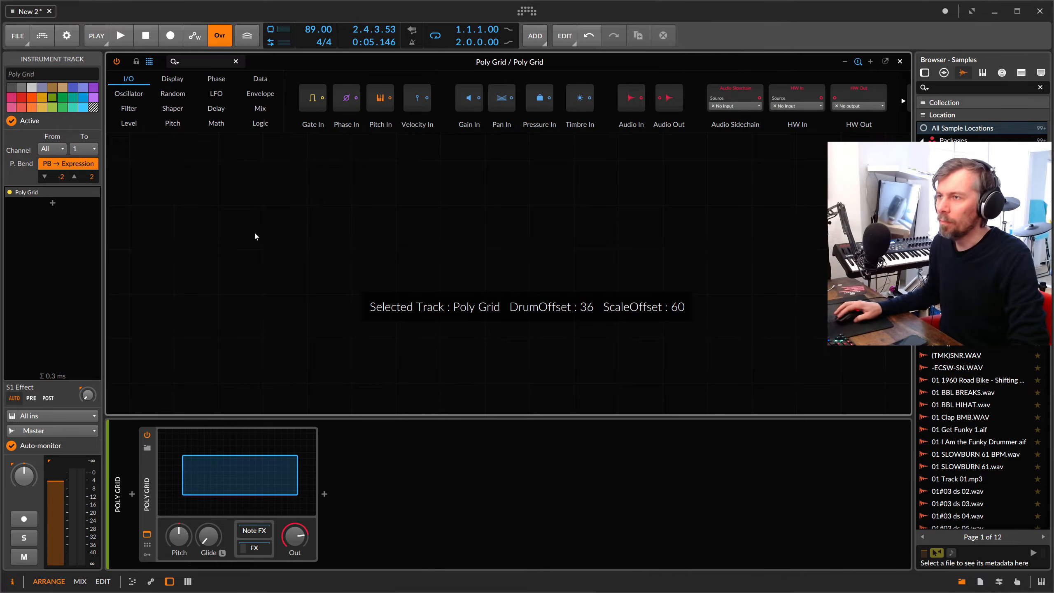
click(212, 62)
text(sine)
drag(148, 97, 360, 270)
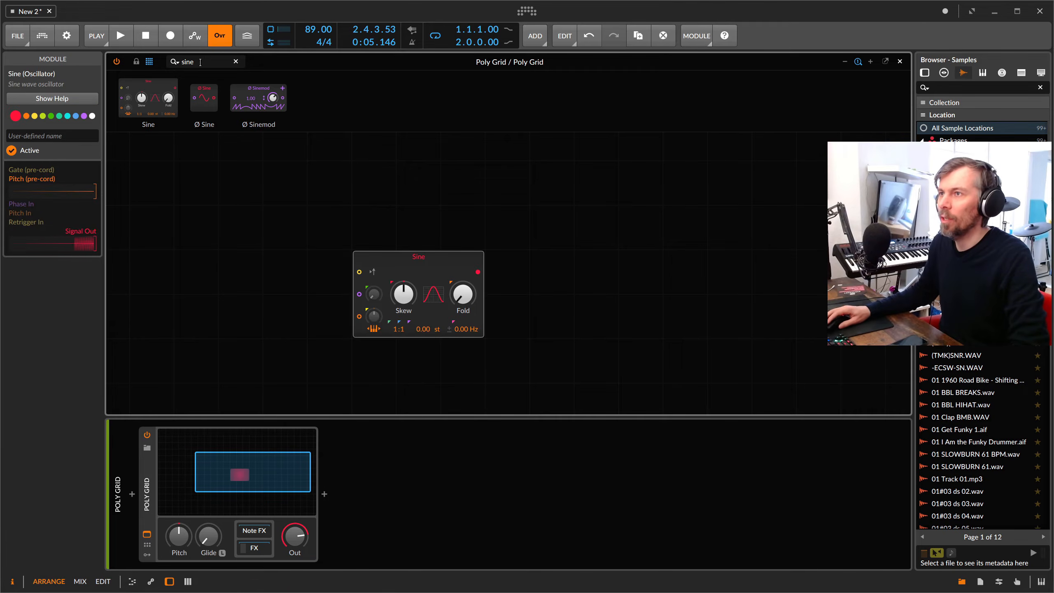
text(ad)
drag(139, 99, 484, 274)
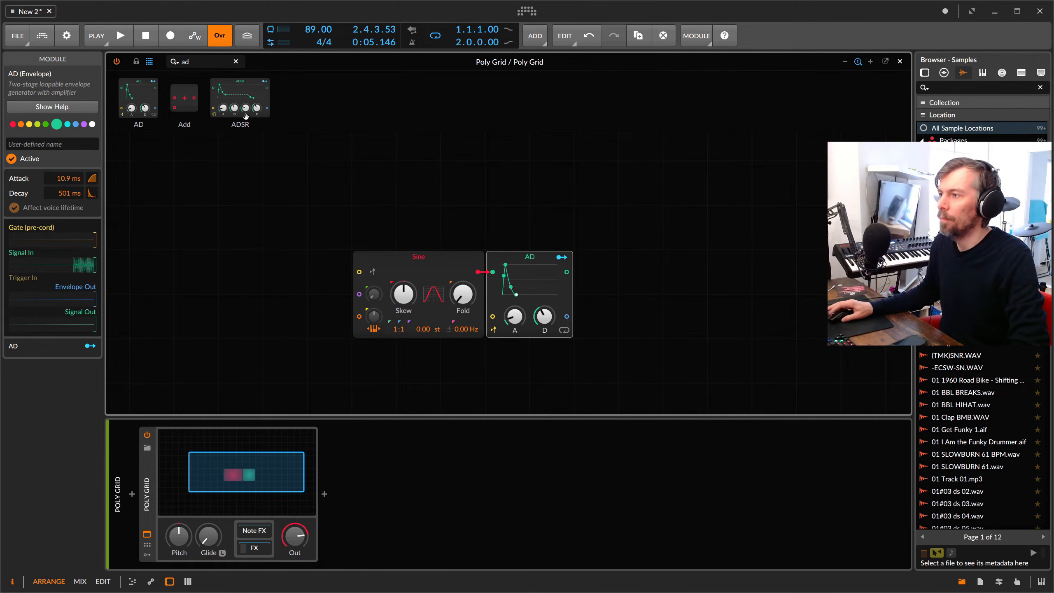
Connect an Audio Out module after the AD envelope and shorten its attack to 0.04 ms and decay to 334 ms.
key(BackSpace)
key(BackSpace)
text(out)
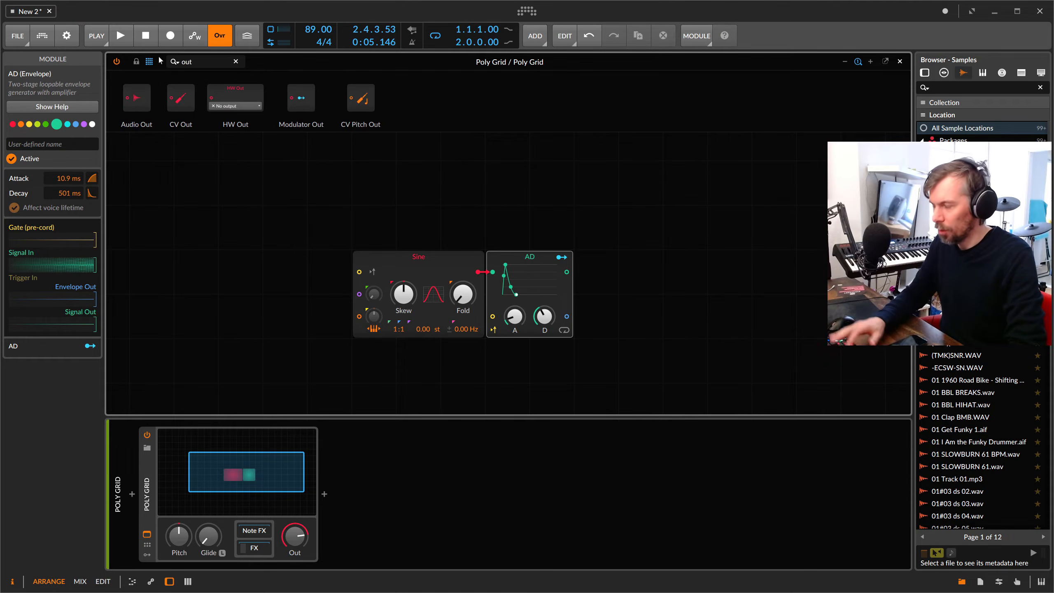
drag(136, 98, 596, 272)
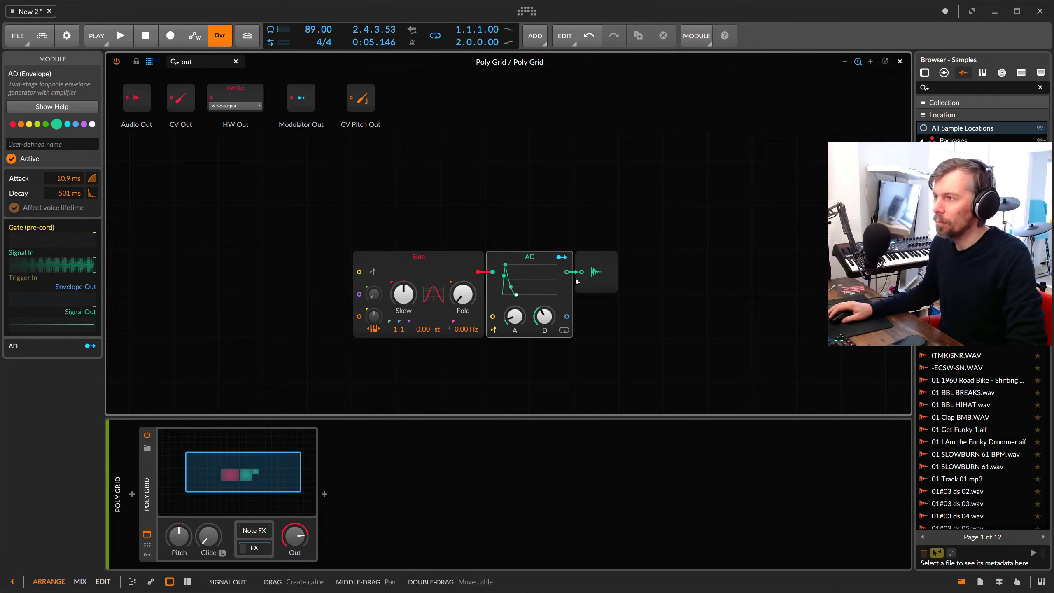
drag(518, 327, 518, 349)
drag(544, 317, 544, 330)
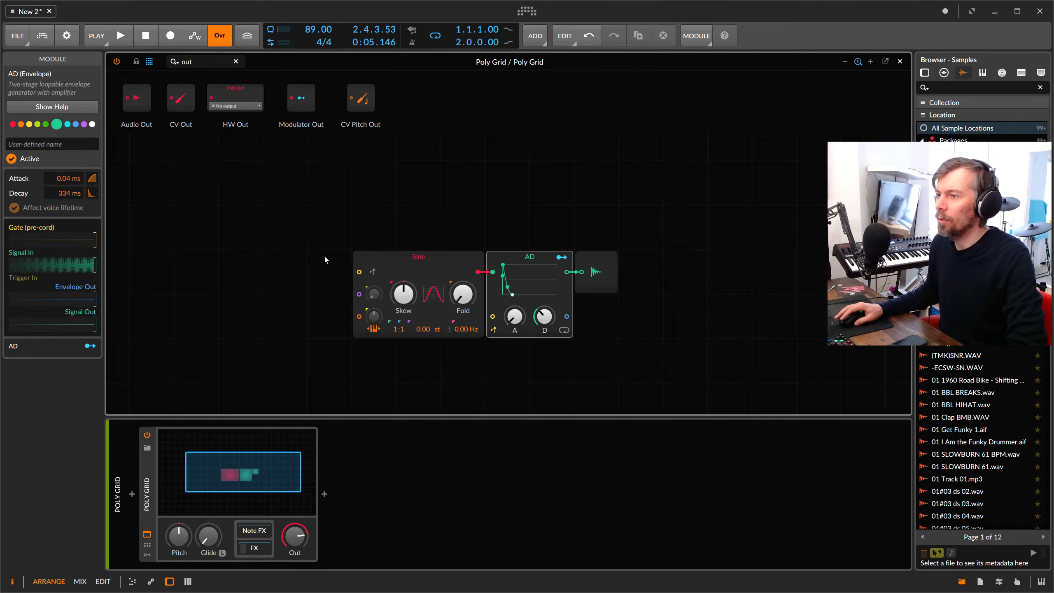
Place a Gates sequencer beneath the Sine module, patch its gate output to the AD trigger input, and turn the Poly Grid output down.
text(gate)
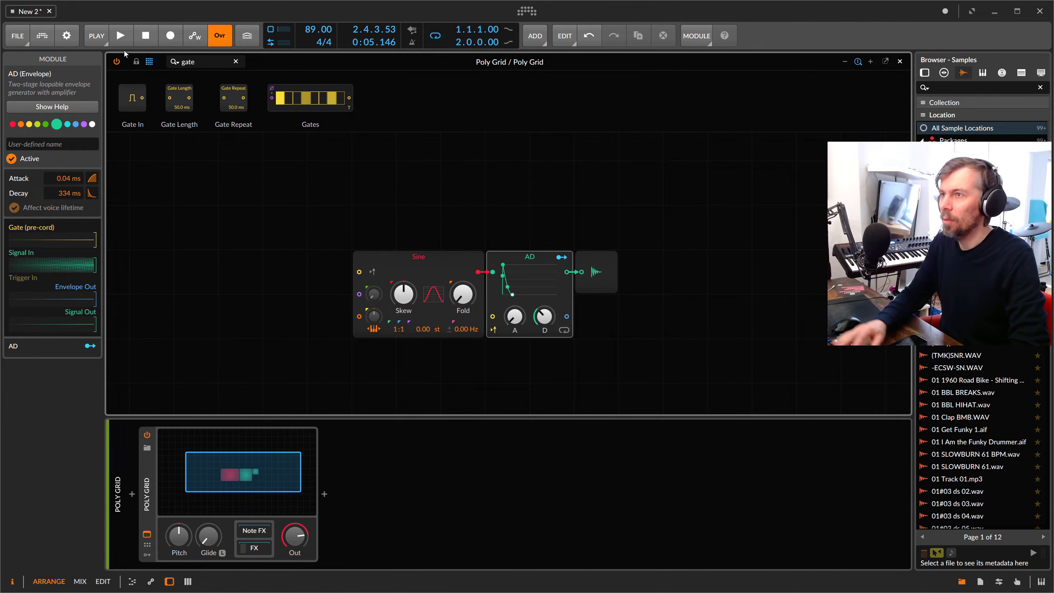
mouse_move(304, 111)
mouse_down()
mouse_move(286, 233)
mouse_move(329, 224)
mouse_move(284, 211)
mouse_move(330, 346)
mouse_up()
drag(295, 537, 295, 560)
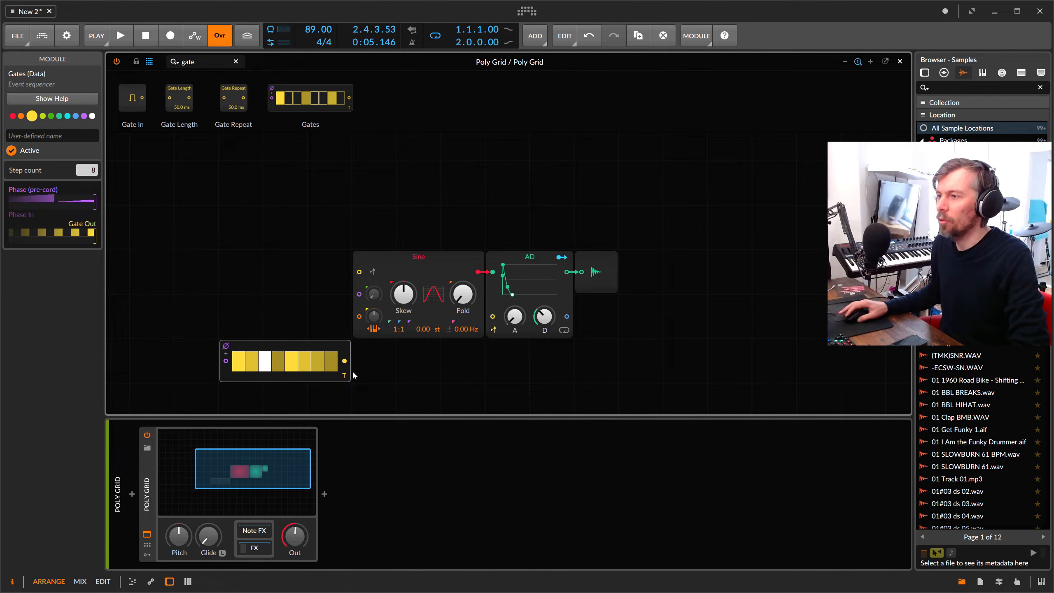
drag(467, 330, 492, 316)
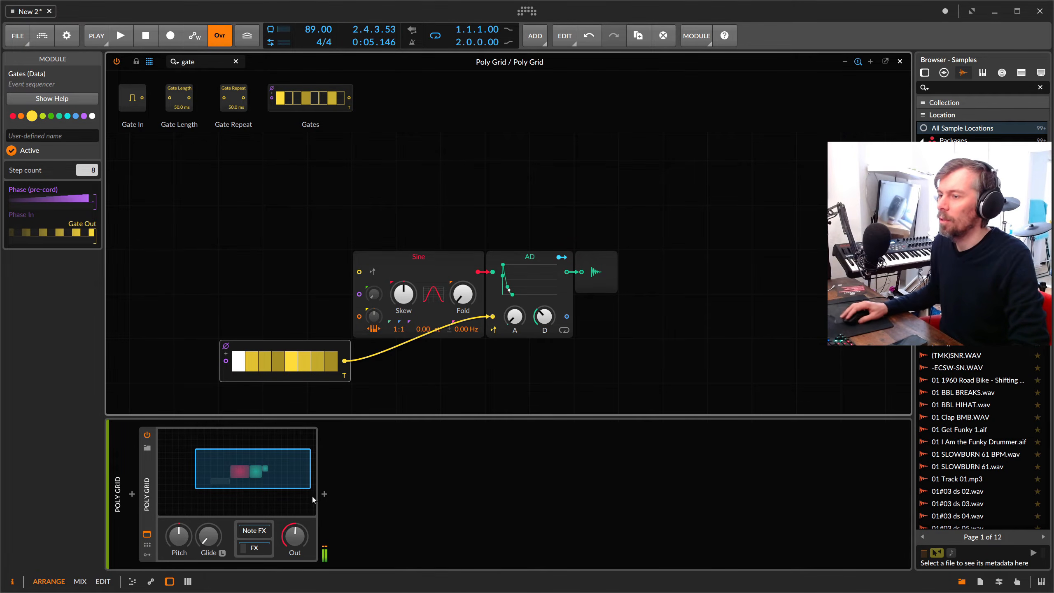
drag(295, 536, 296, 556)
drag(269, 343, 388, 347)
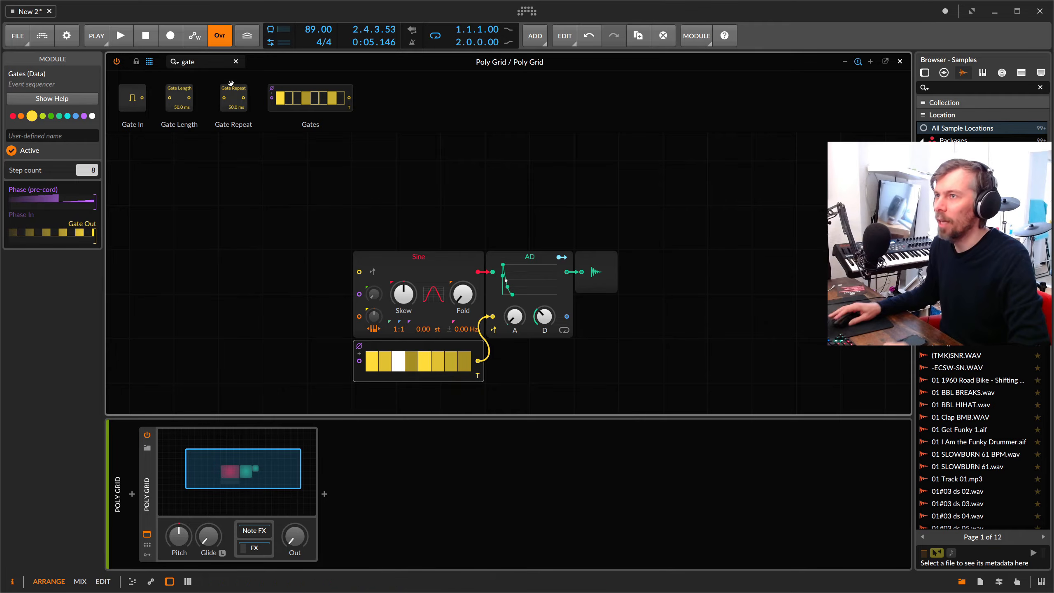
Disable the Gates module's phase pre-cord and patch a Phase In module into its phase input, leaving space between them.
click(156, 56)
key(BackSpace)
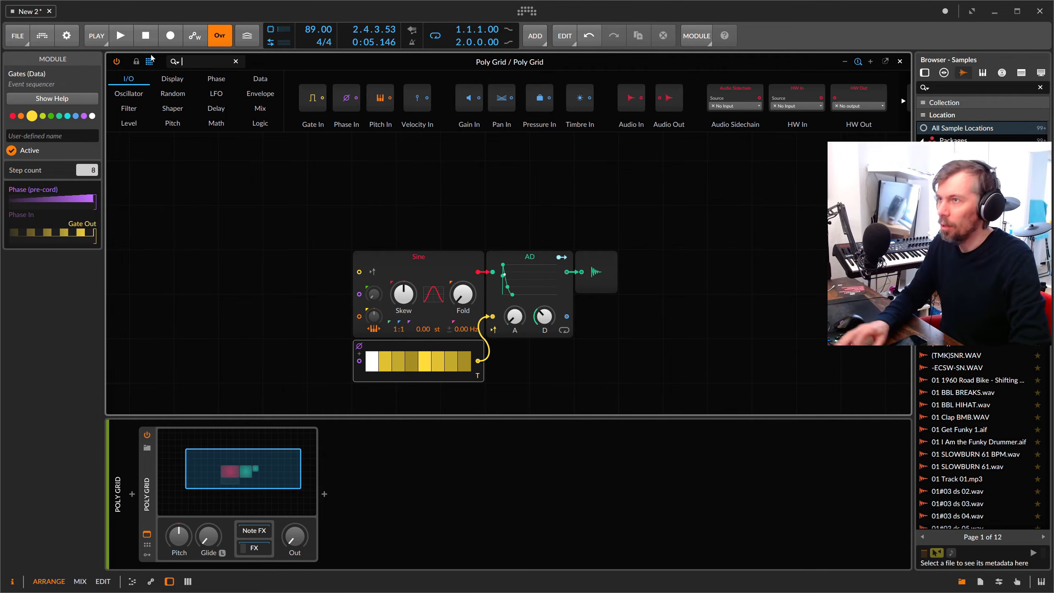
text(p)
click(361, 352)
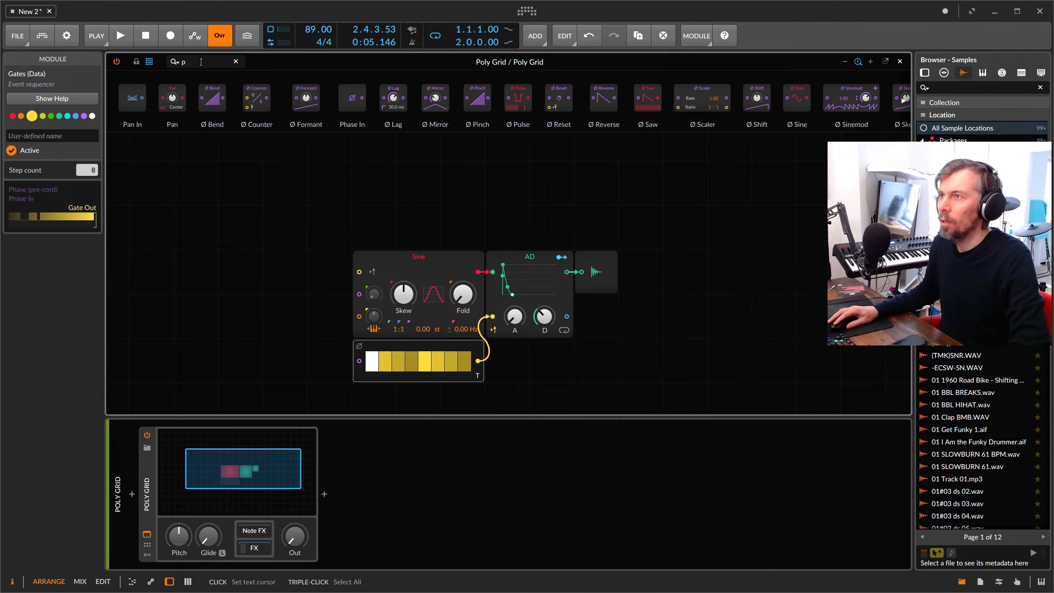
drag(352, 99, 359, 361)
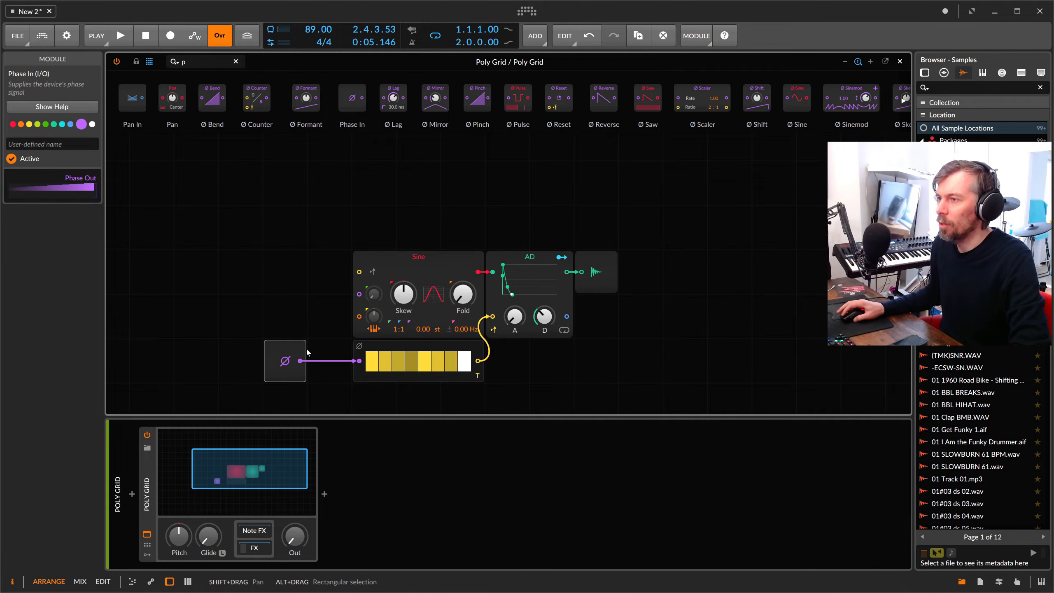
drag(291, 355, 248, 357)
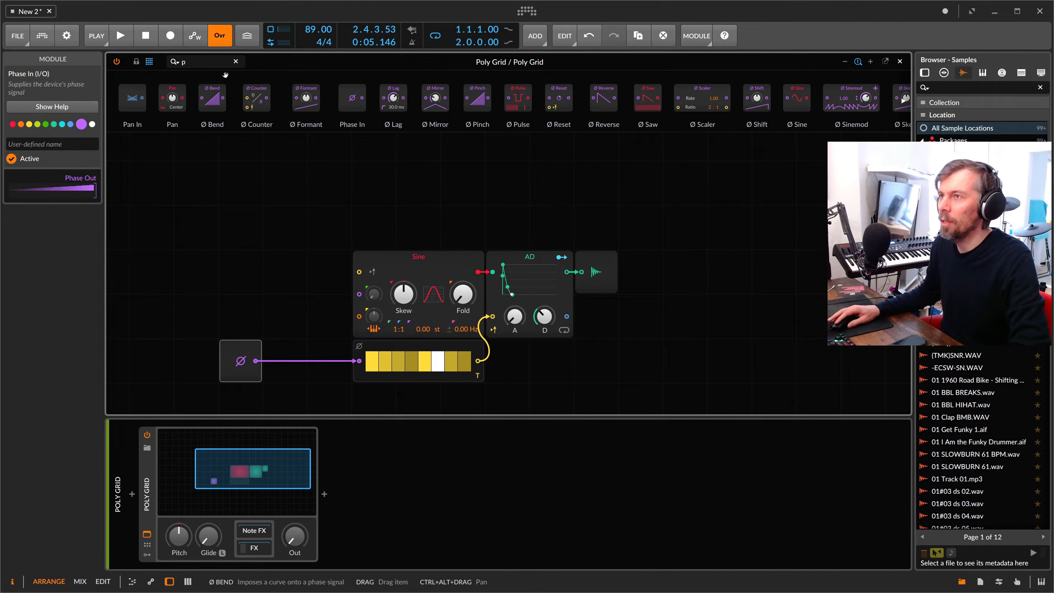
Insert a Ø Scaler module between Phase In and Gates, and briefly start and stop playback.
click(235, 61)
click(206, 60)
text(sca)
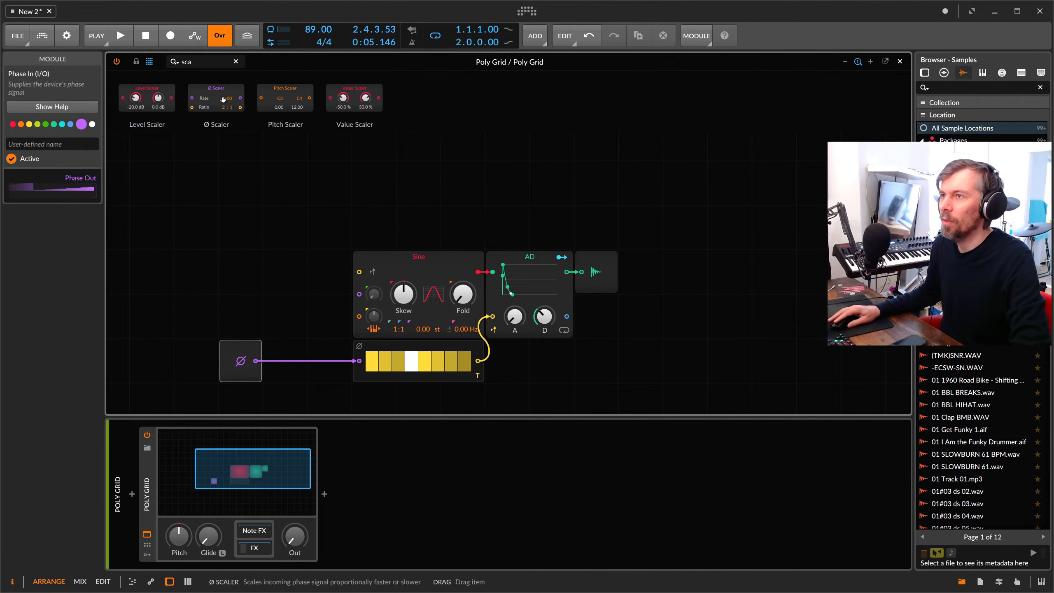
drag(216, 97, 279, 364)
key(space)
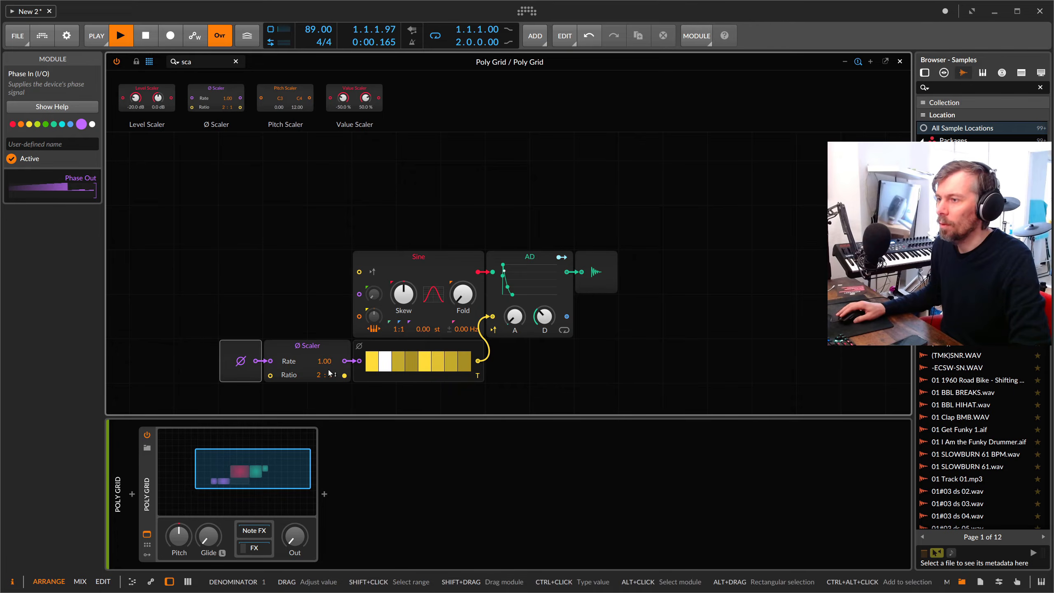
key(space)
Set the Ø Scaler's ratio to 1:1, audition different rates ending at 1.00 with the output raised, and turn the output back down.
drag(301, 535, 324, 345)
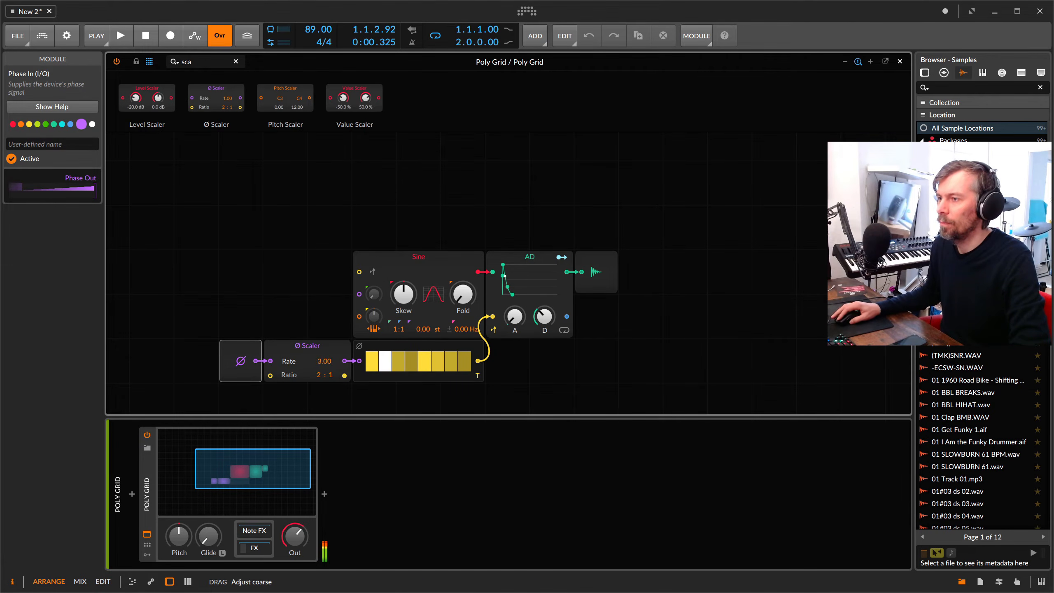
drag(324, 374, 324, 379)
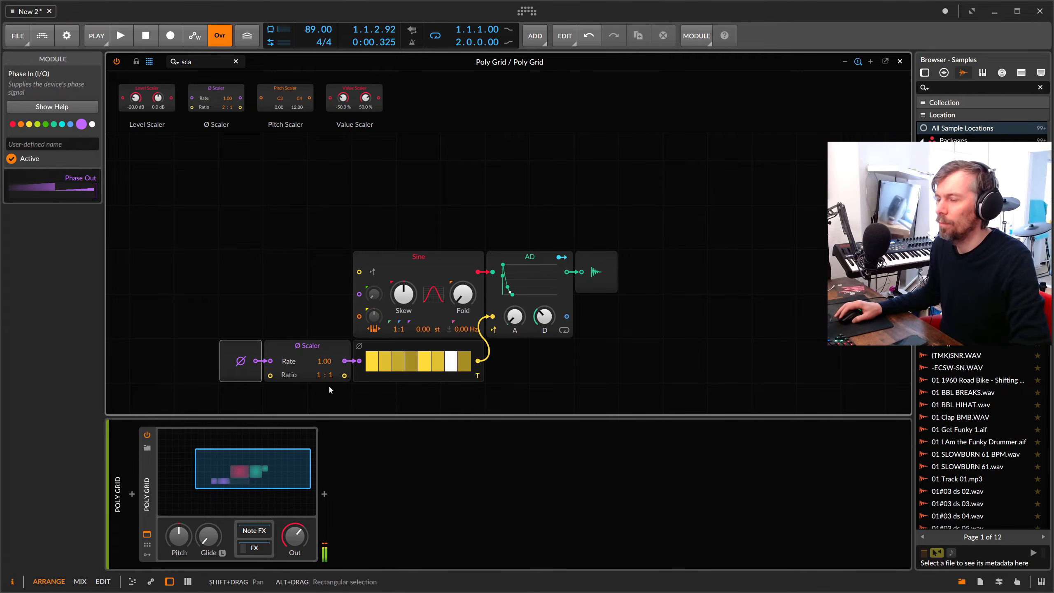
drag(324, 360, 325, 336)
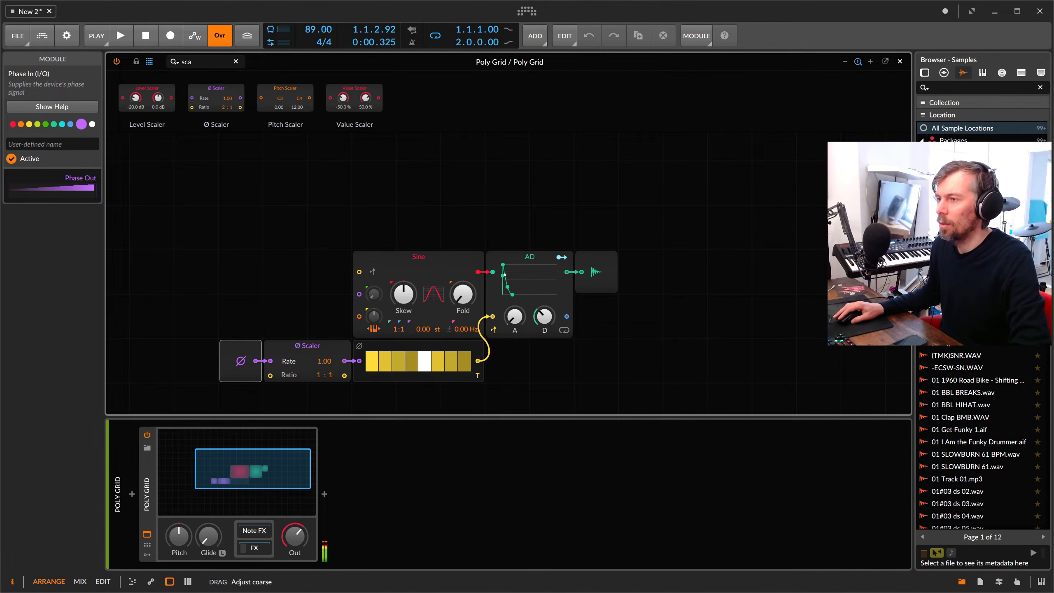
drag(325, 360, 324, 362)
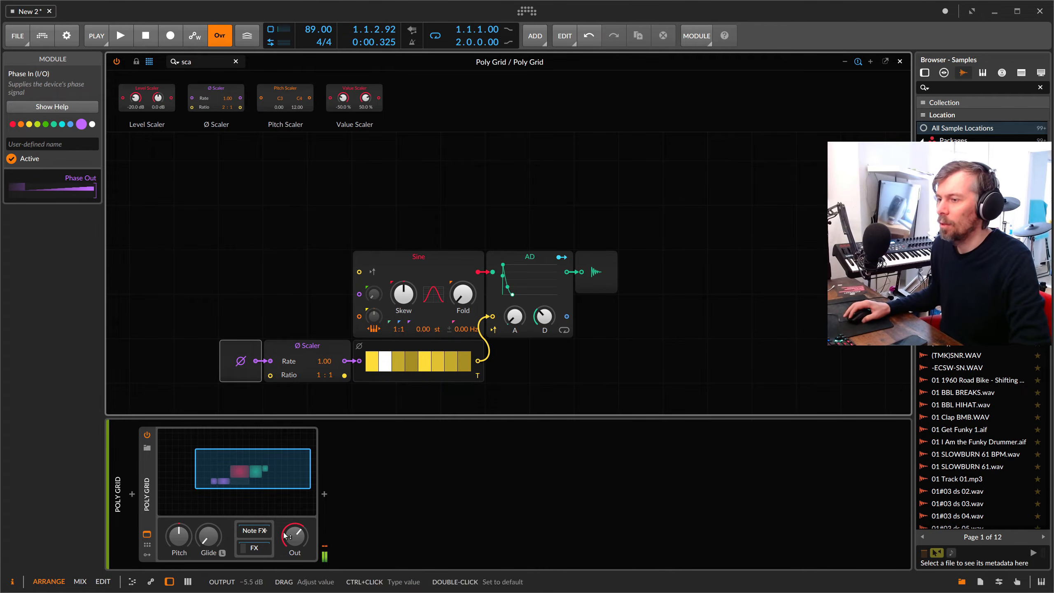
drag(294, 536, 294, 582)
Add a Macro modulator to the Poly Grid and map it to the Ø Scaler's rate with an amount of +7.000.
click(149, 554)
click(168, 450)
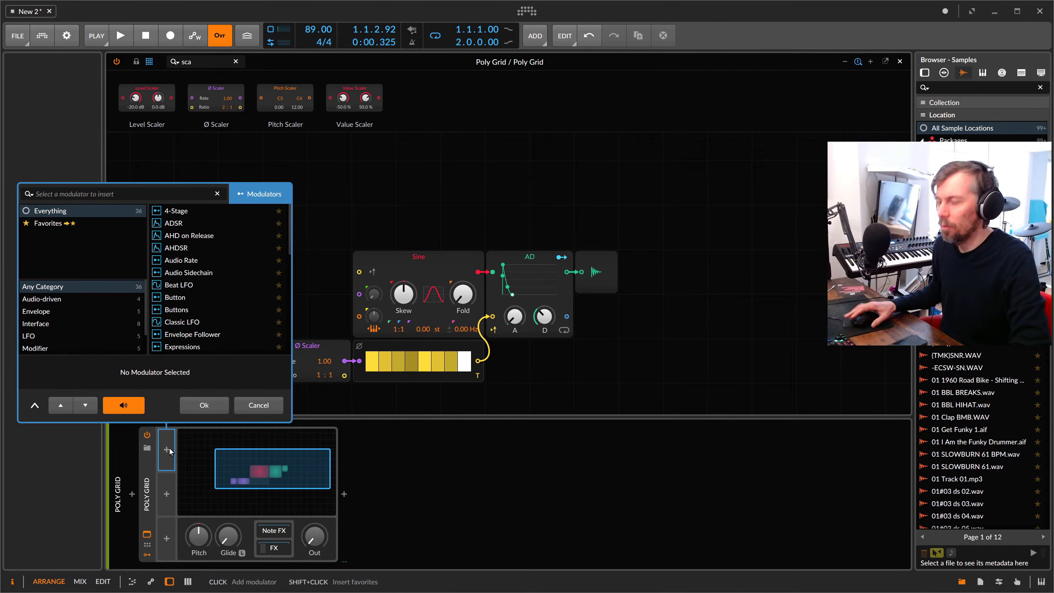
text(mac)
key(Down)
key(Down)
key(Return)
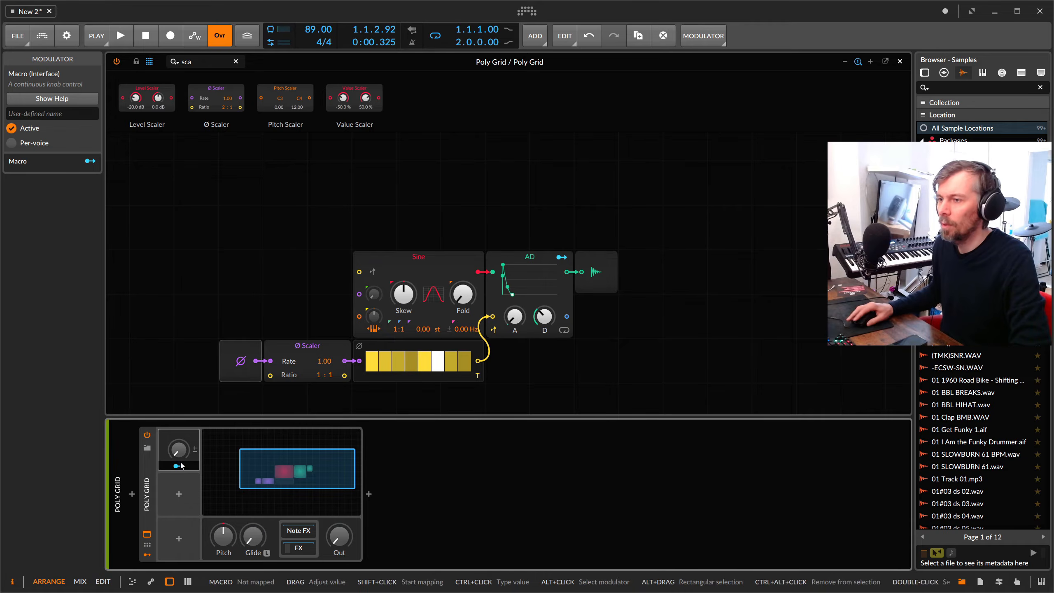
click(179, 465)
drag(323, 361, 323, 245)
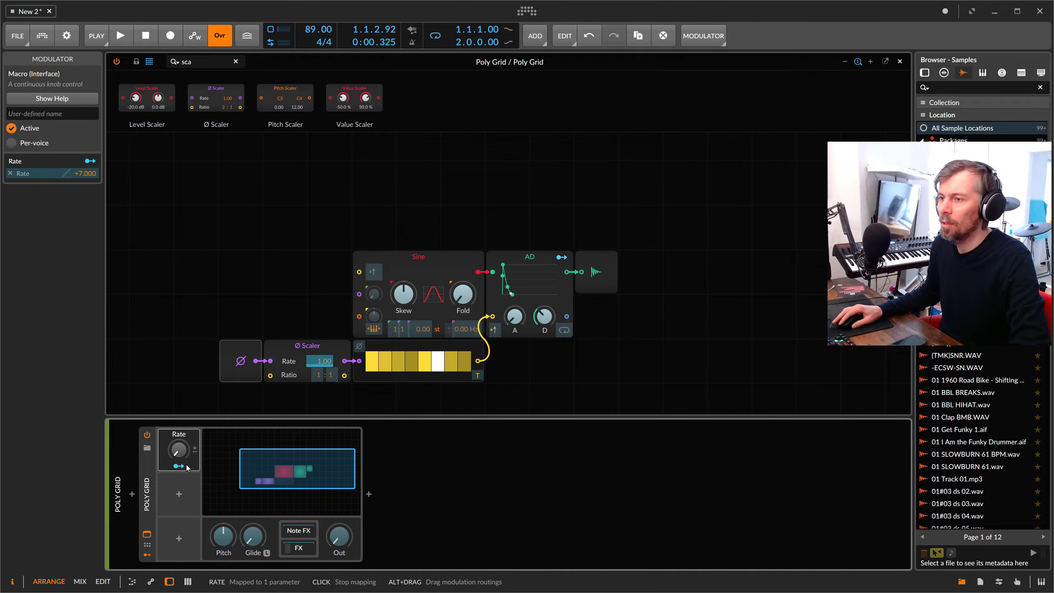
click(185, 466)
Close the patch editor and create a clip on the Poly Grid track spanning bar 1 to the start of bar 3.
click(886, 62)
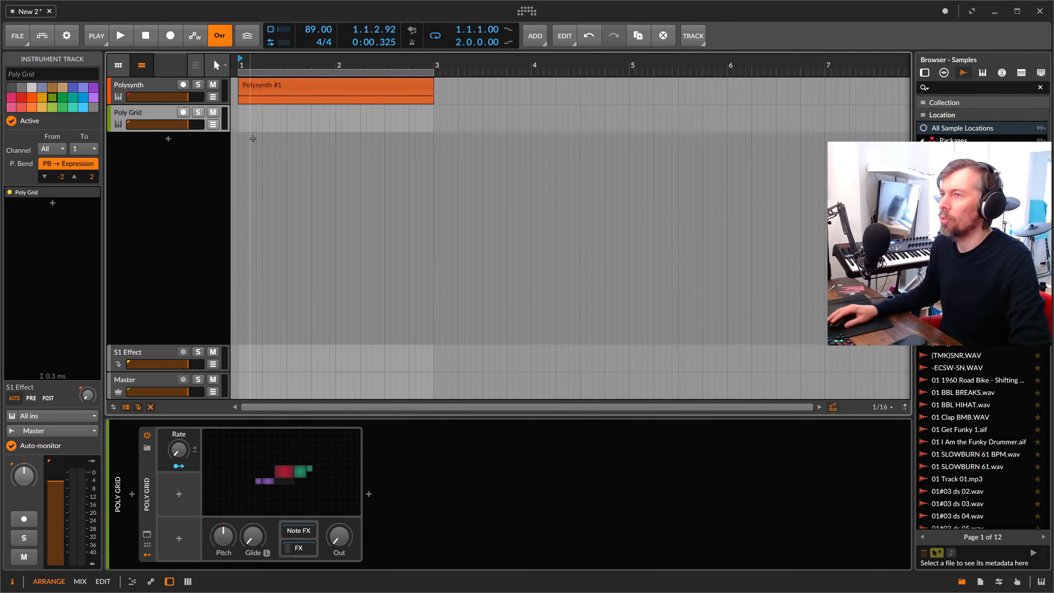
double_click(244, 119)
drag(334, 119, 432, 120)
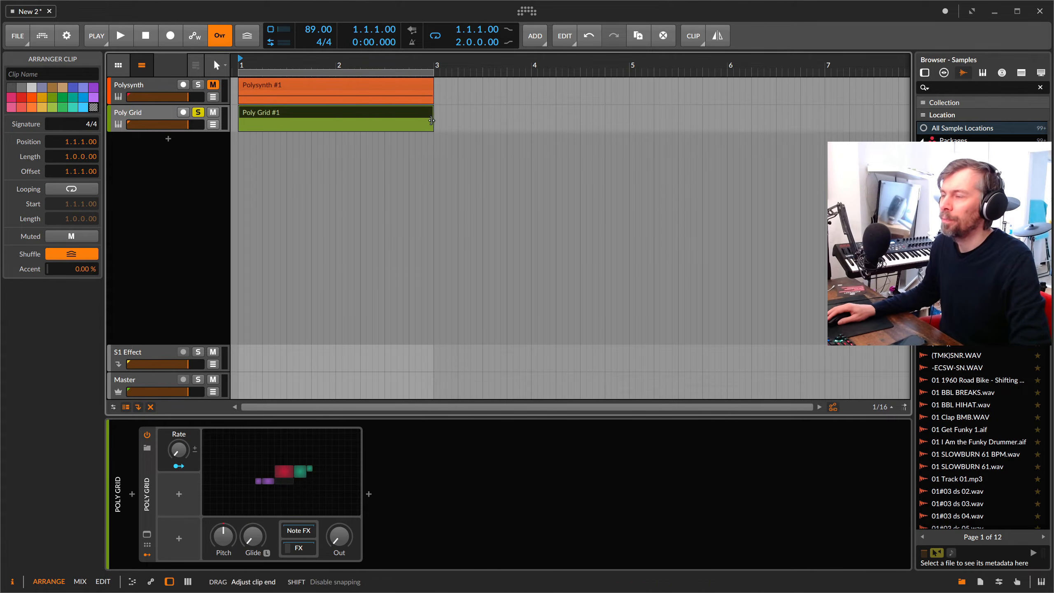
Show the Poly Grid track's automation lane and try a Ø Scaler rate ramp from bar 1 to bar 3, removing its points.
key(a)
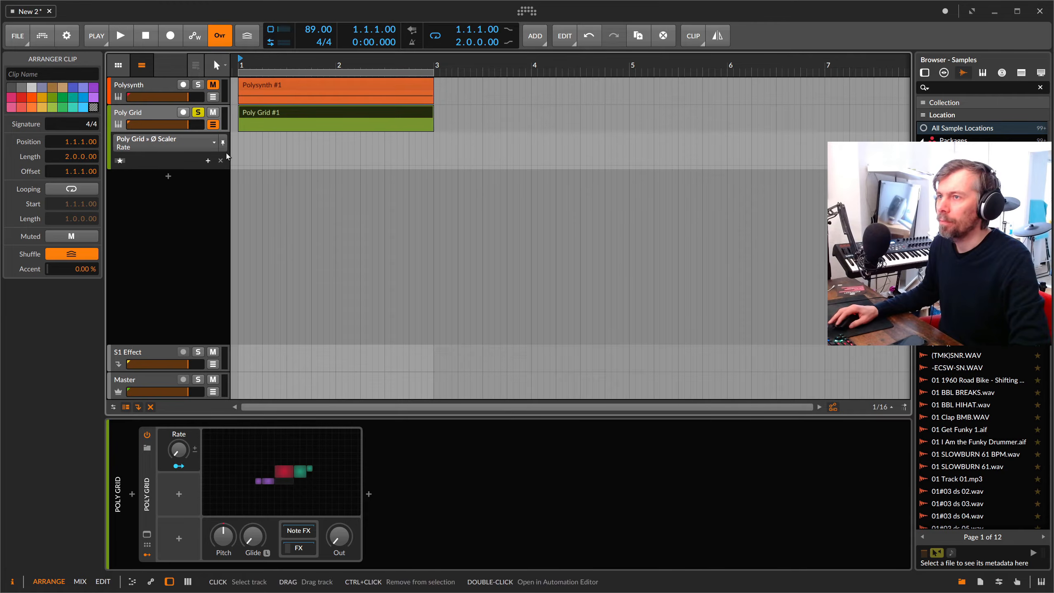
double_click(240, 165)
drag(301, 165, 434, 162)
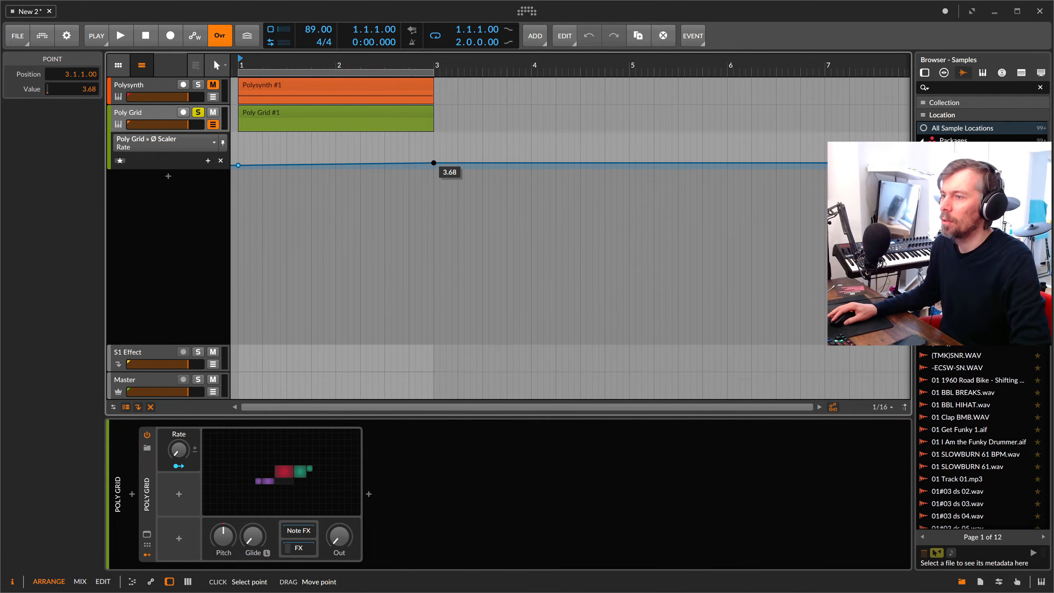
double_click(434, 163)
double_click(238, 166)
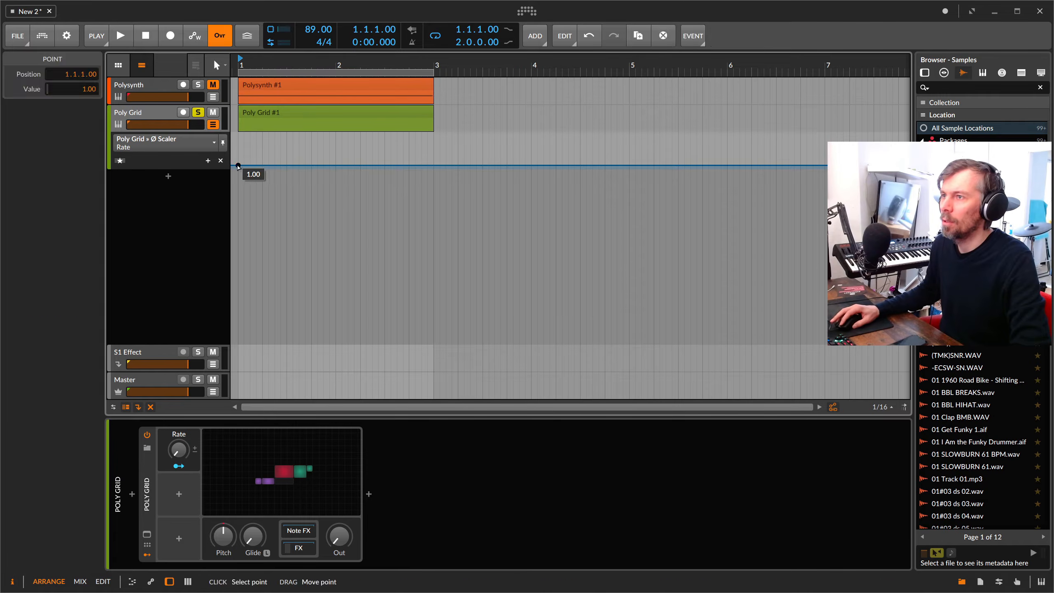
Rename the Poly Grid's Rate macro as Mod.
click(184, 435)
text(Mod)
key(Return)
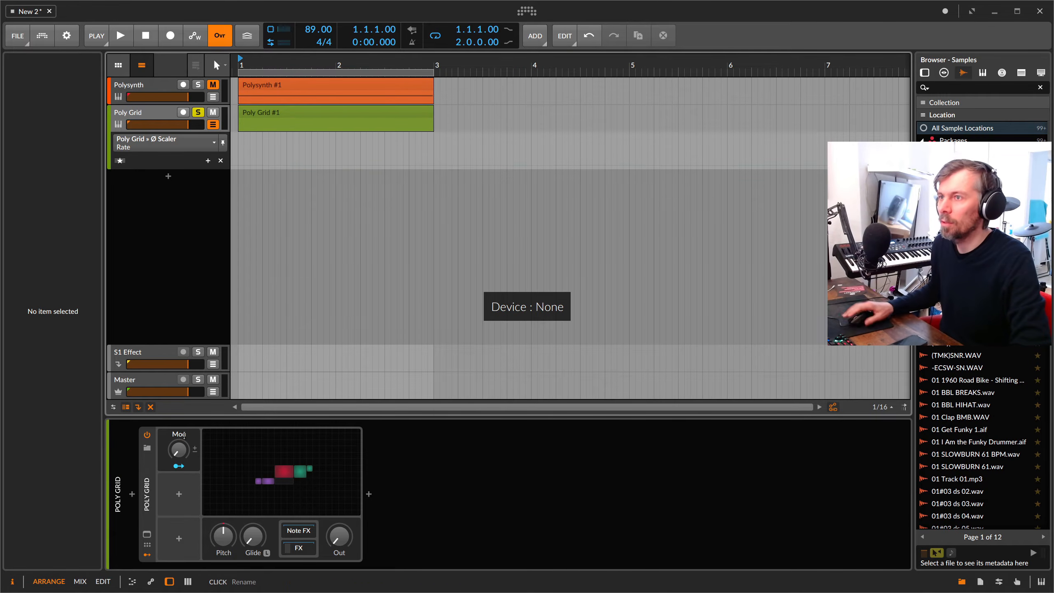
Automate the Mod macro with a rising line from 0% at bar 1 to 100% at the start of bar 3.
click(180, 450)
click(240, 167)
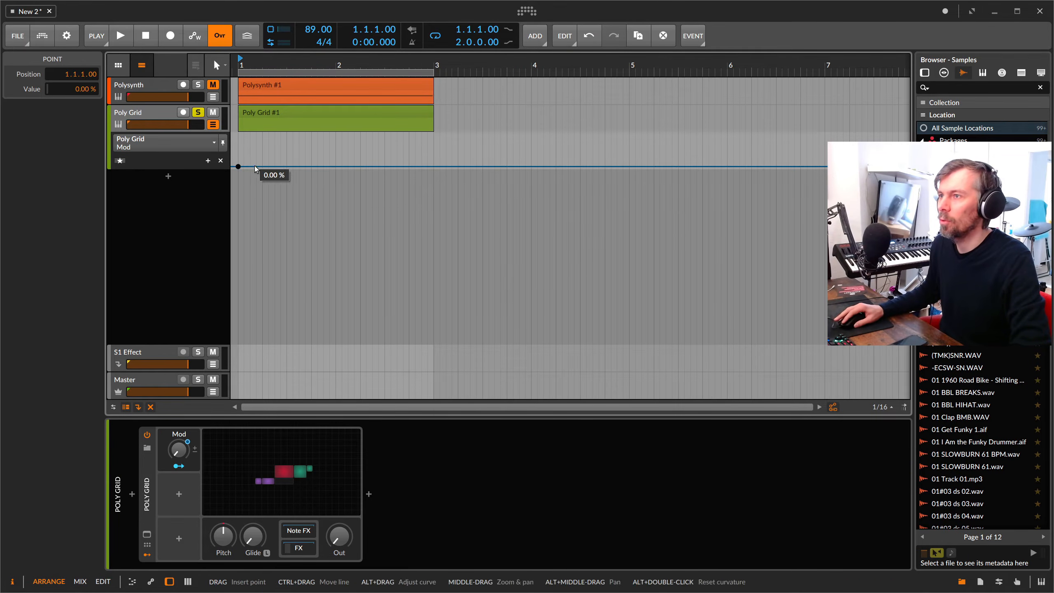
click(433, 134)
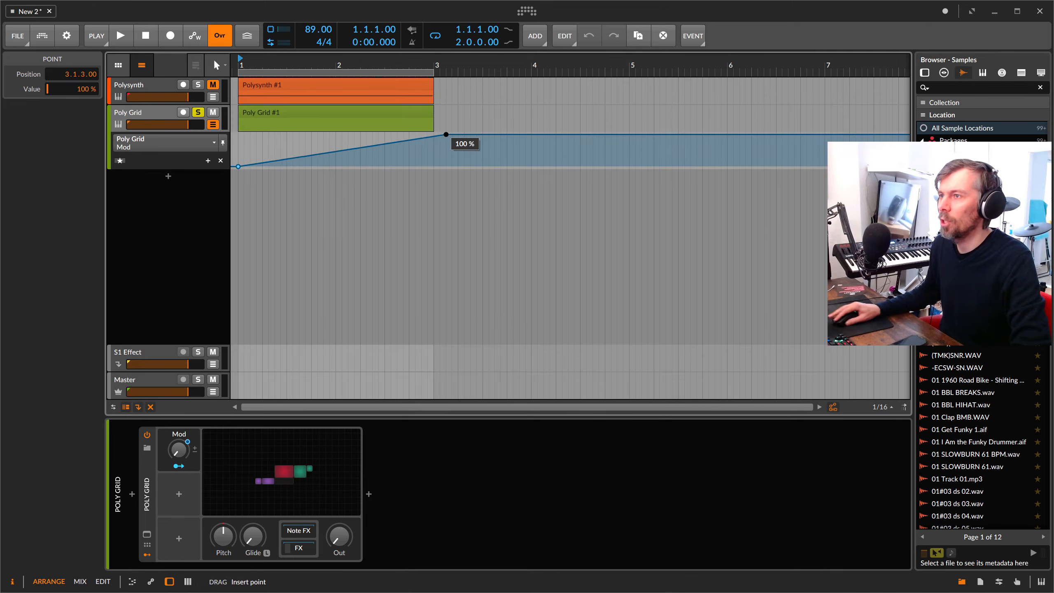
click(239, 167)
Audition the Mod ramp, raise the Poly Grid's output and lower it to about -9.1 dB, and stop playback.
key(space)
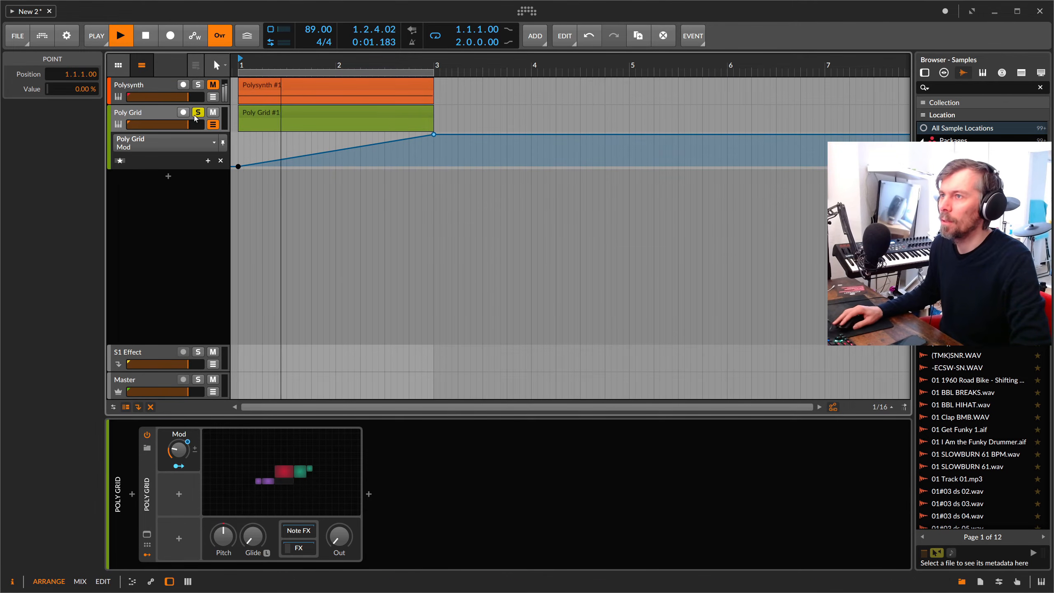
key(space)
click(300, 476)
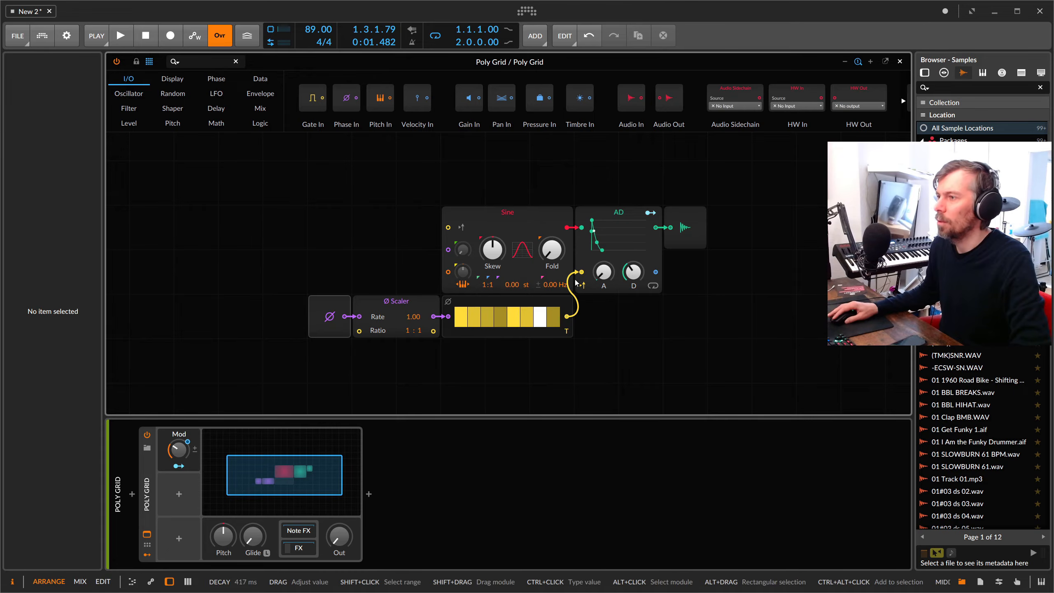
key(space)
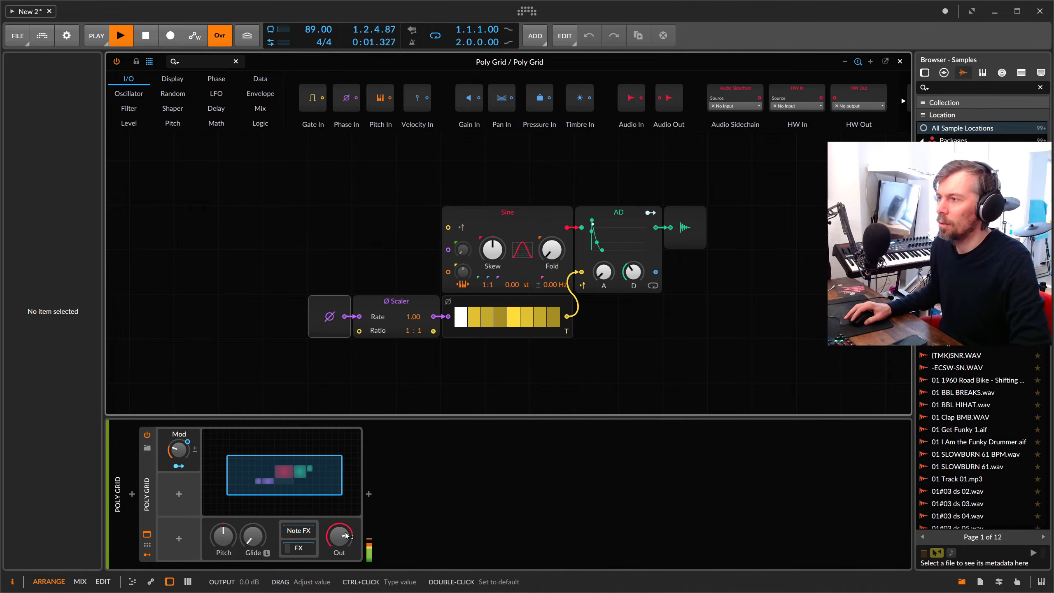
drag(339, 538, 346, 536)
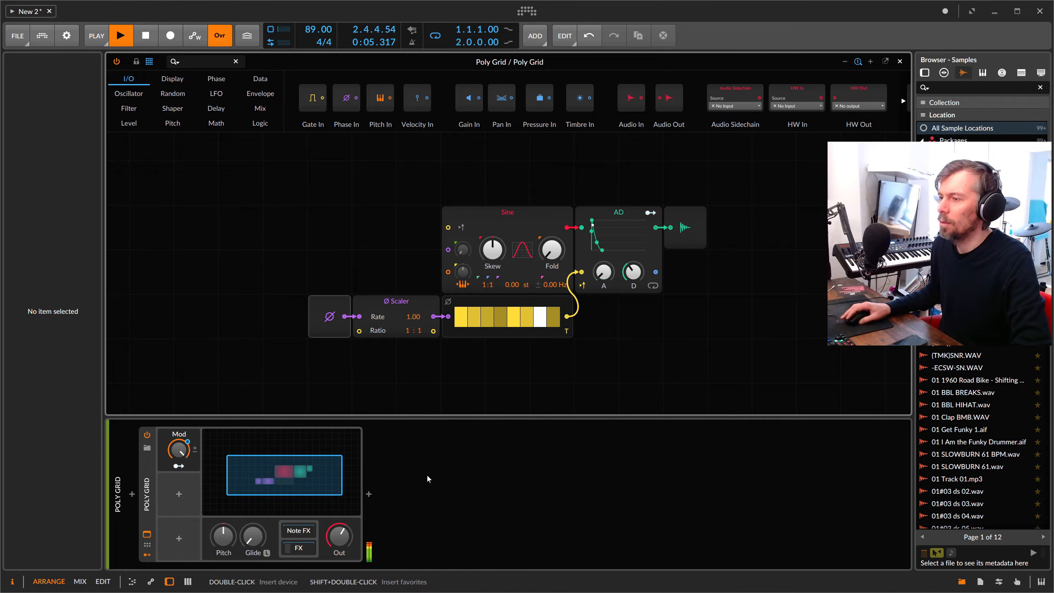
click(899, 62)
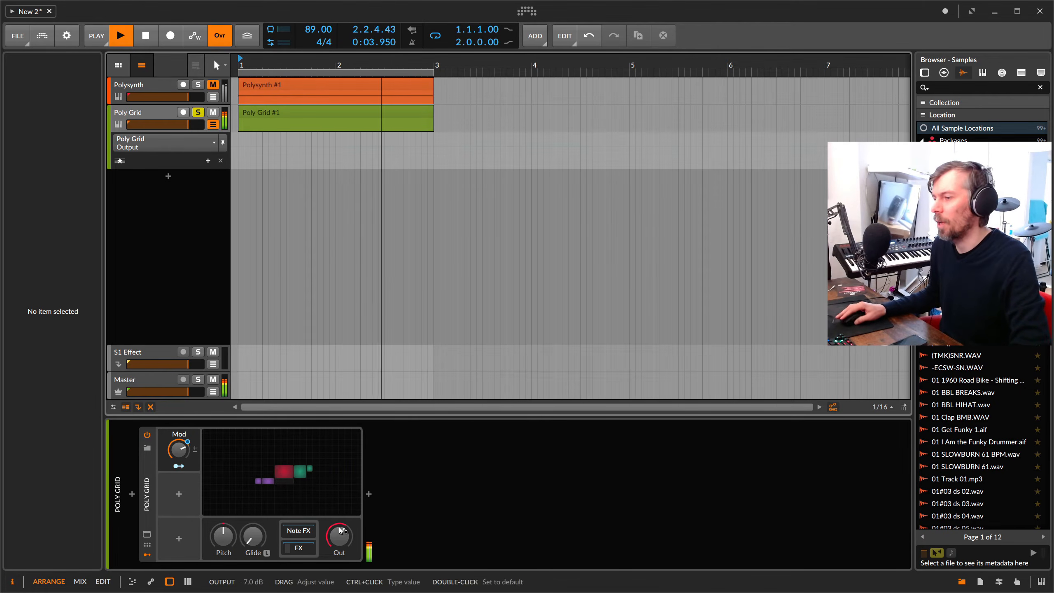
drag(339, 535, 335, 541)
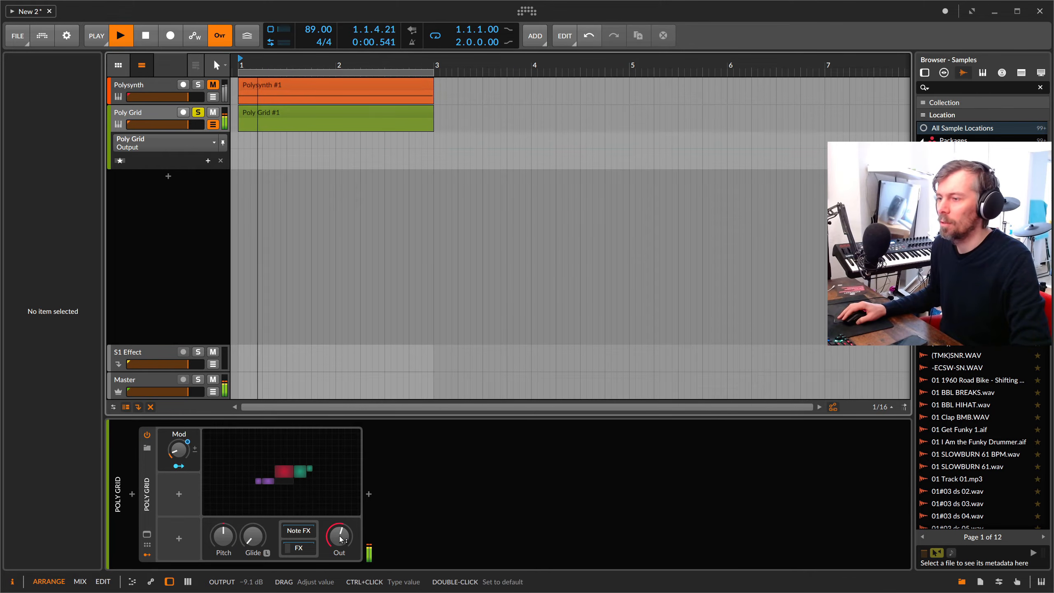
key(space)
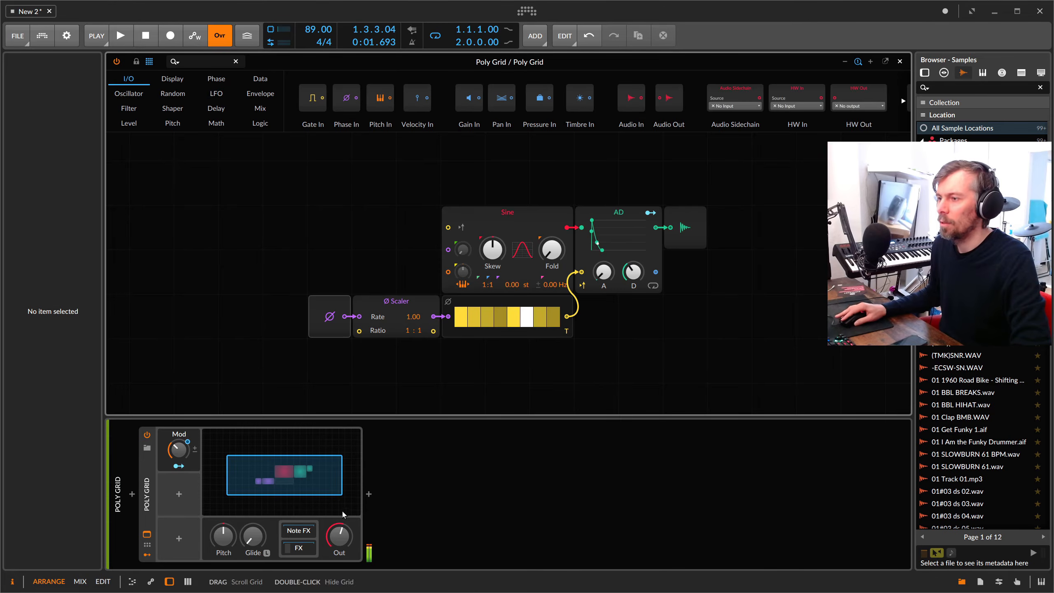
Reopen the Poly Grid patch and insert a Select module between the AD envelope and Audio Out.
click(330, 509)
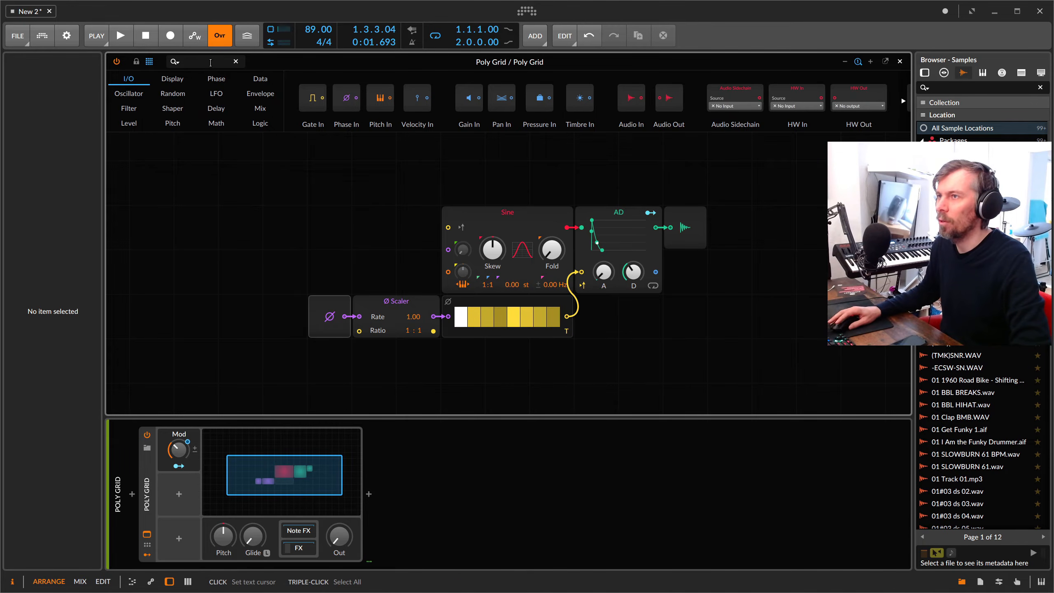
text(se)
drag(681, 223, 683, 225)
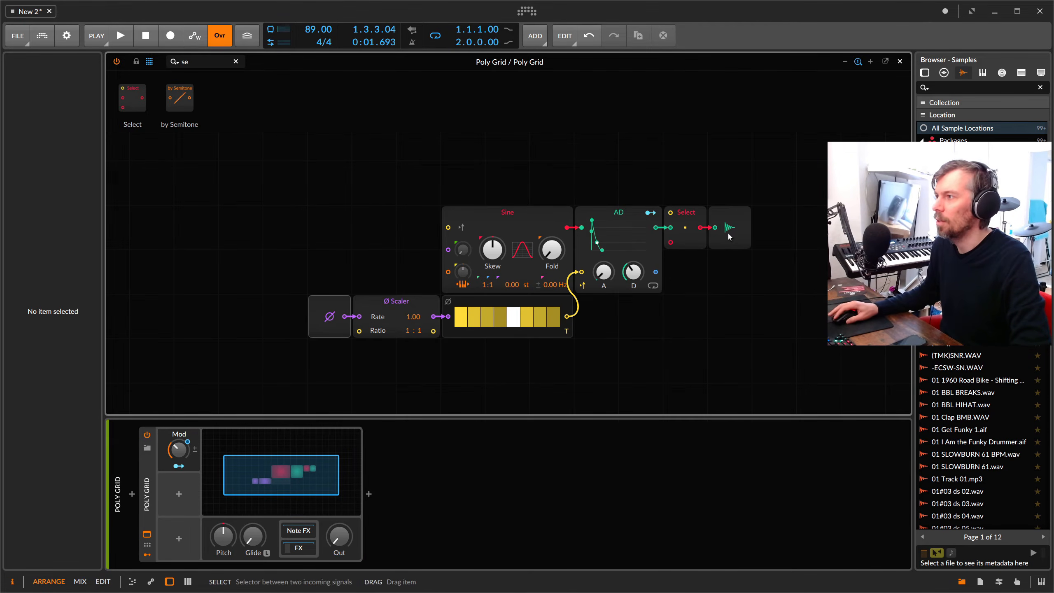
Add a Gate In module connected to Select's control input and route the AD output to Select's second signal input.
drag(191, 62, 171, 66)
key(BackSpace)
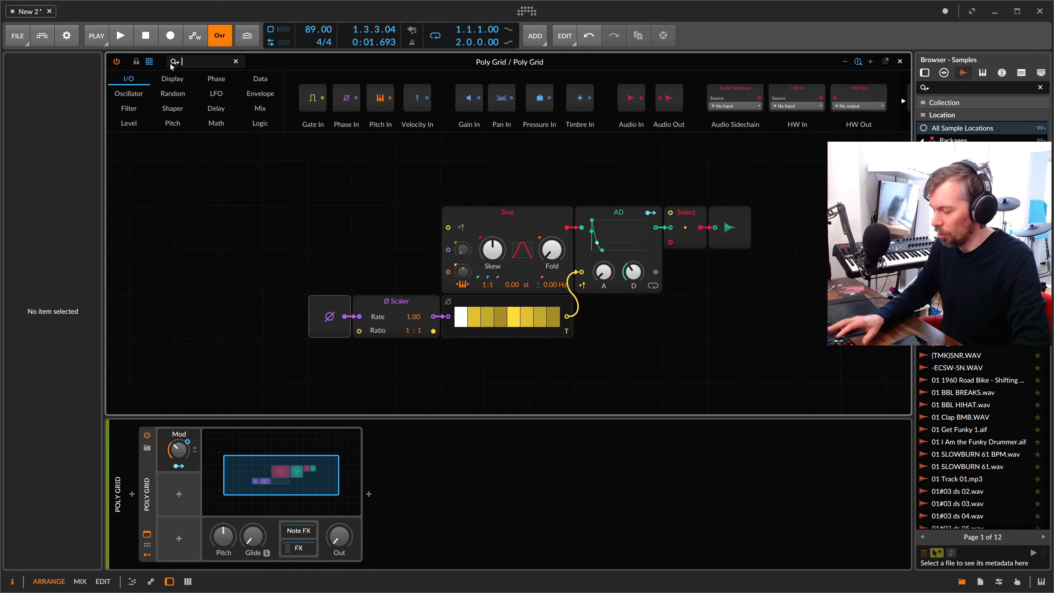
text(gate)
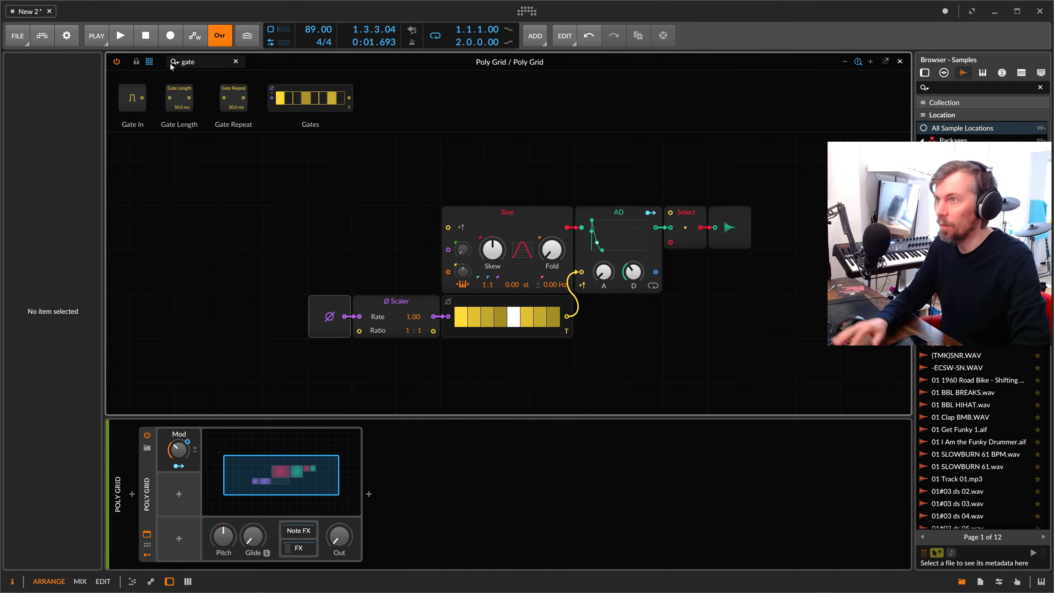
drag(133, 98, 670, 243)
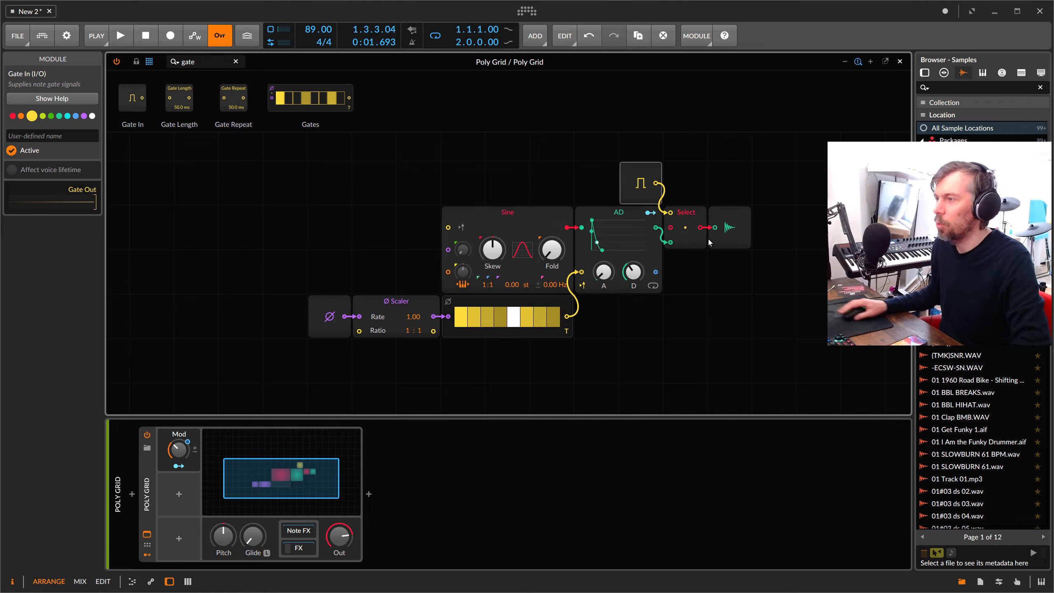
Open the Poly Grid clip for editing and draw a C2 note spanning from bar 1 to the start of bar 3.
click(900, 61)
double_click(266, 112)
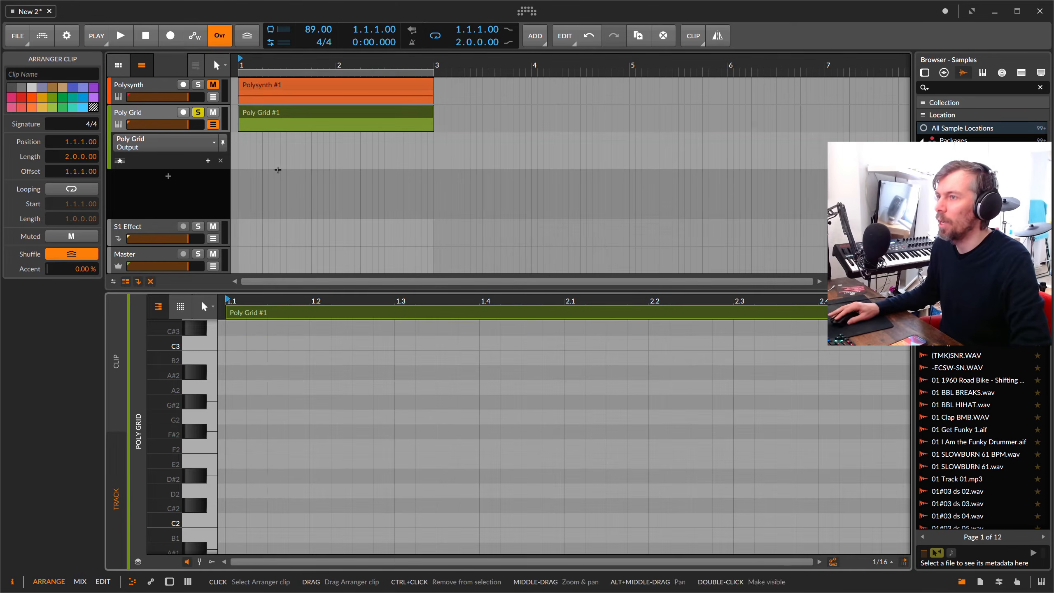
double_click(230, 521)
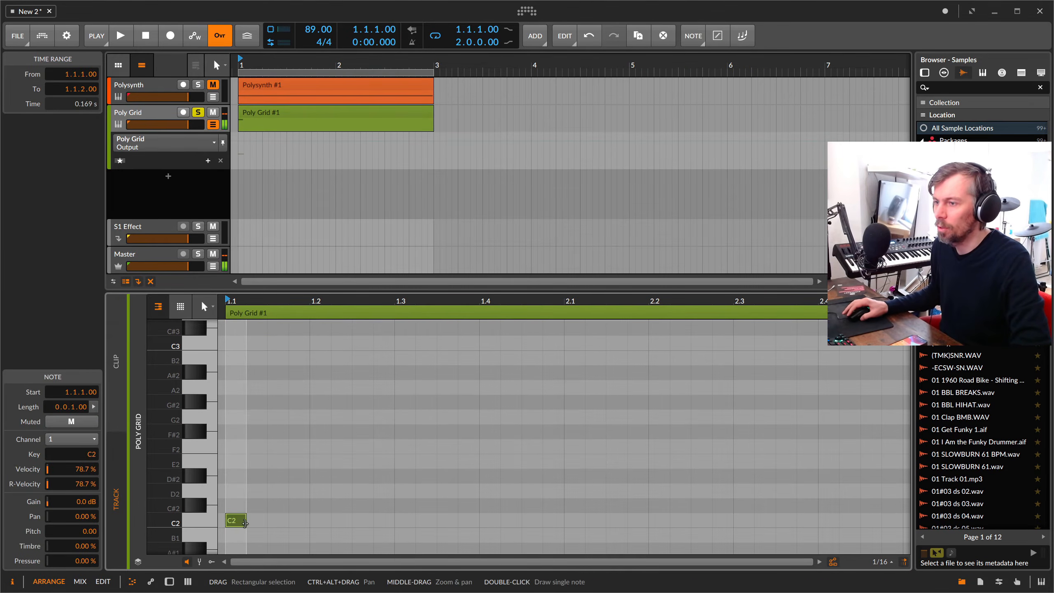
drag(245, 523, 499, 523)
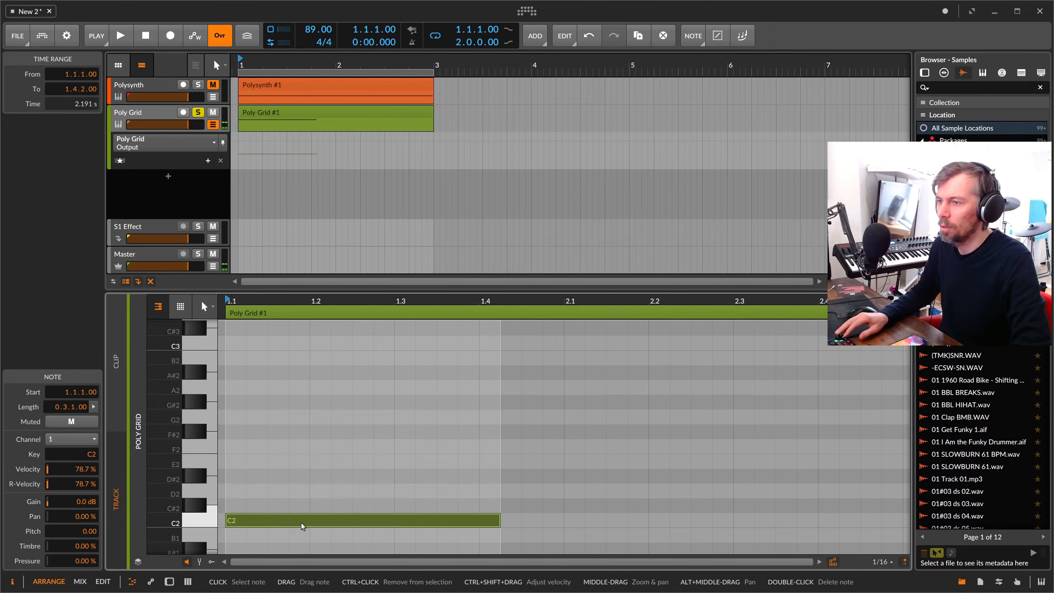
drag(349, 301, 346, 363)
click(350, 462)
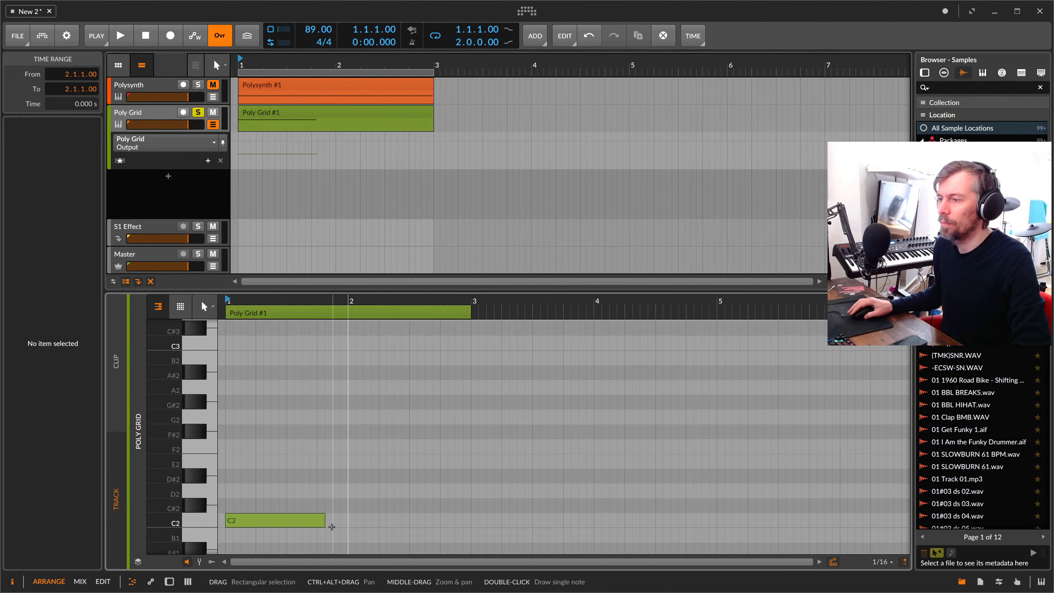
drag(331, 525, 471, 522)
Play the clip, shorten the AD envelope's decay in the Poly Grid patch, and stop playback.
key(space)
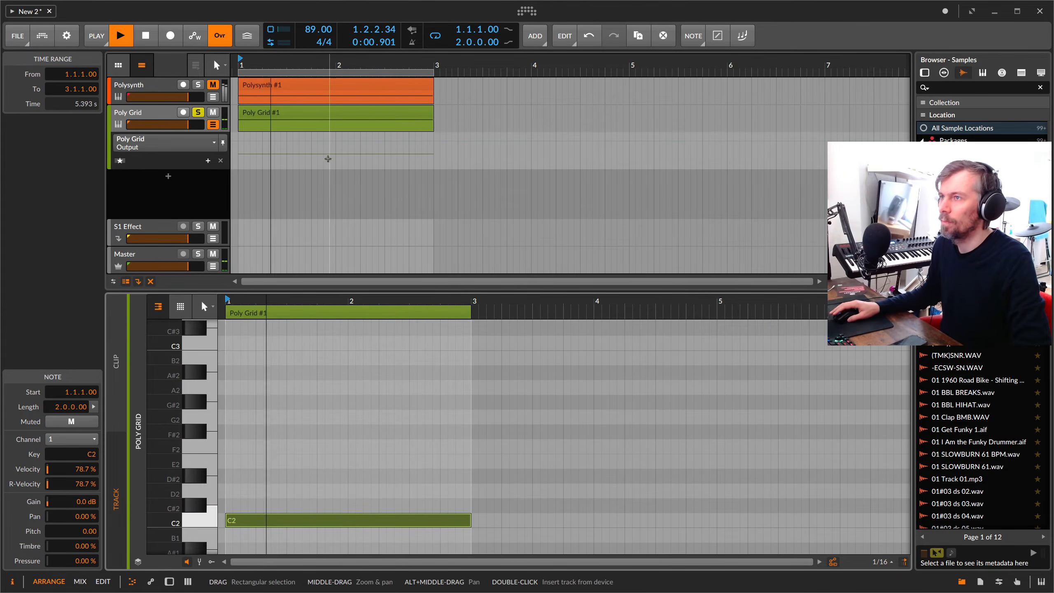
double_click(139, 113)
click(253, 449)
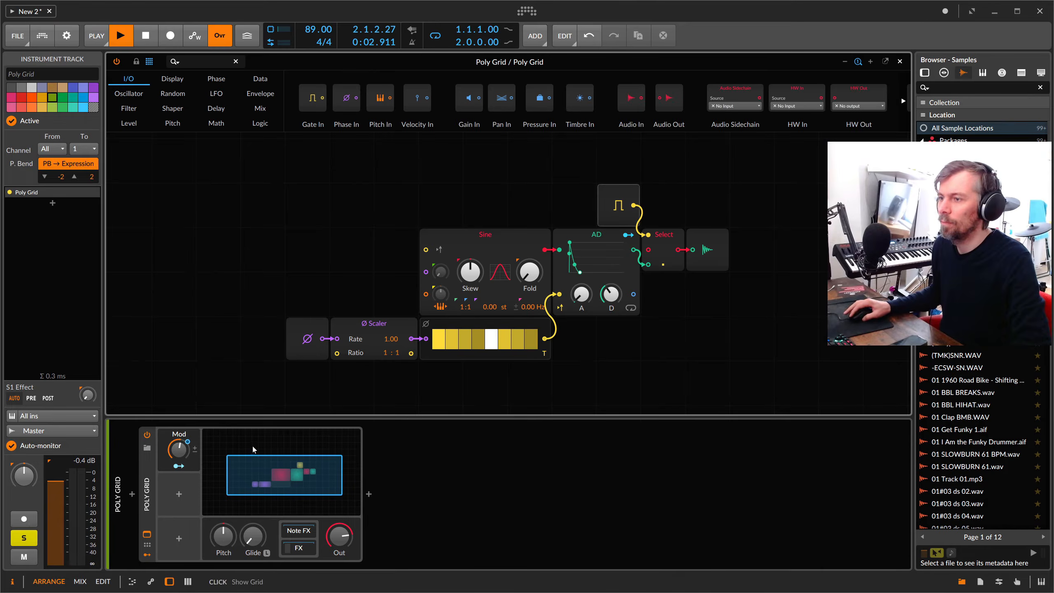
click(560, 307)
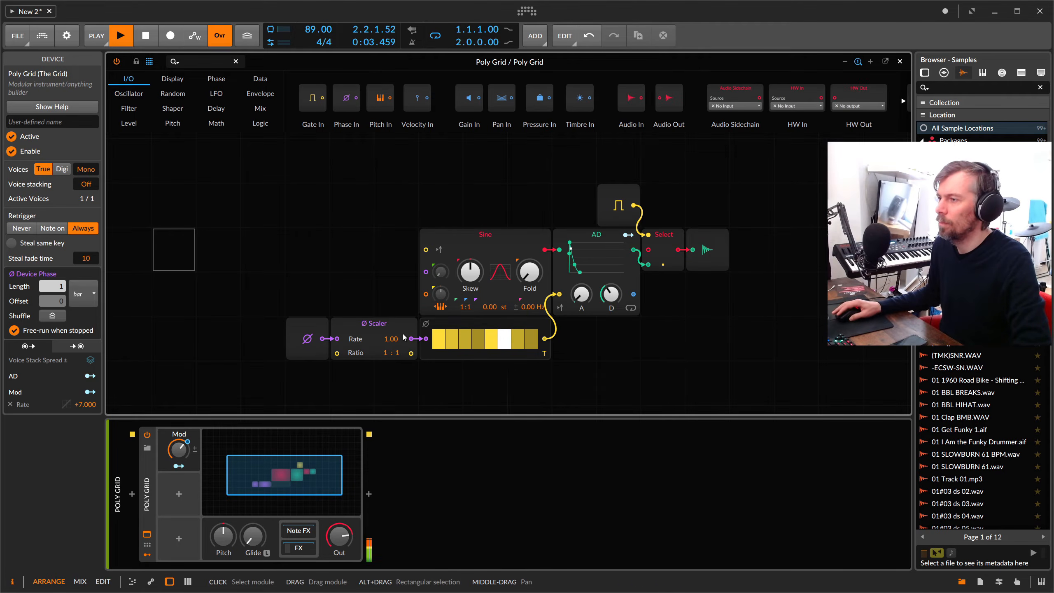
drag(609, 295, 530, 316)
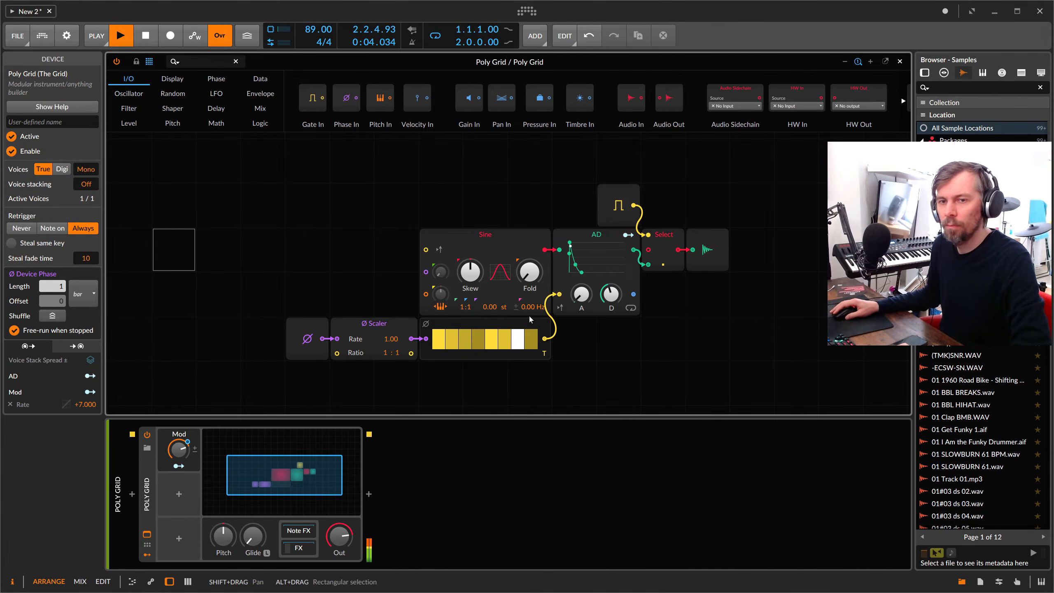
drag(611, 294, 611, 311)
key(space)
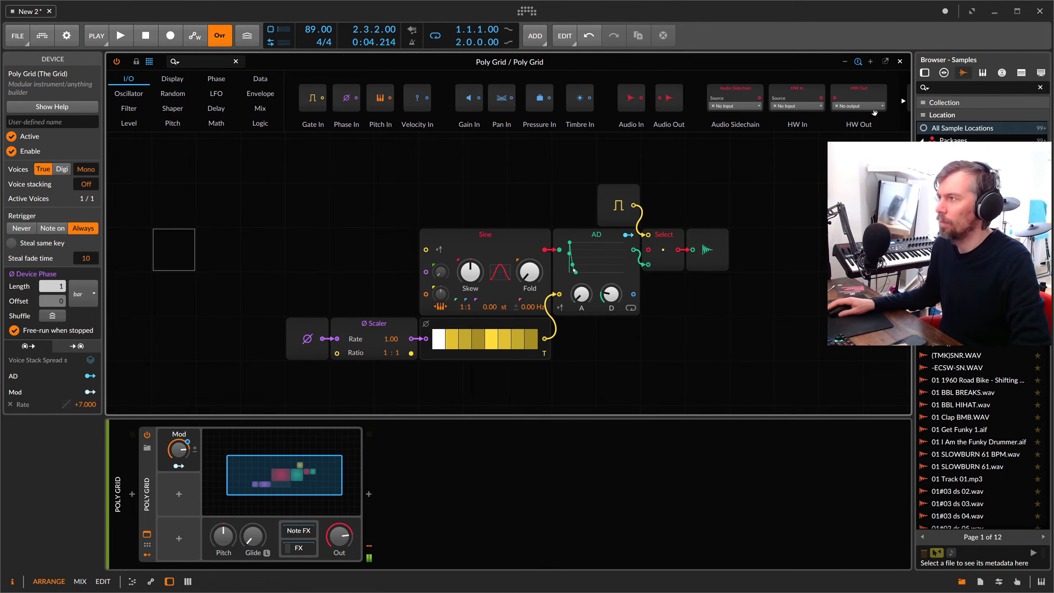
Move Phase In, Ø Scaler and Gates to the left in the patch, freeing the space directly below the Sine module.
click(900, 61)
click(163, 114)
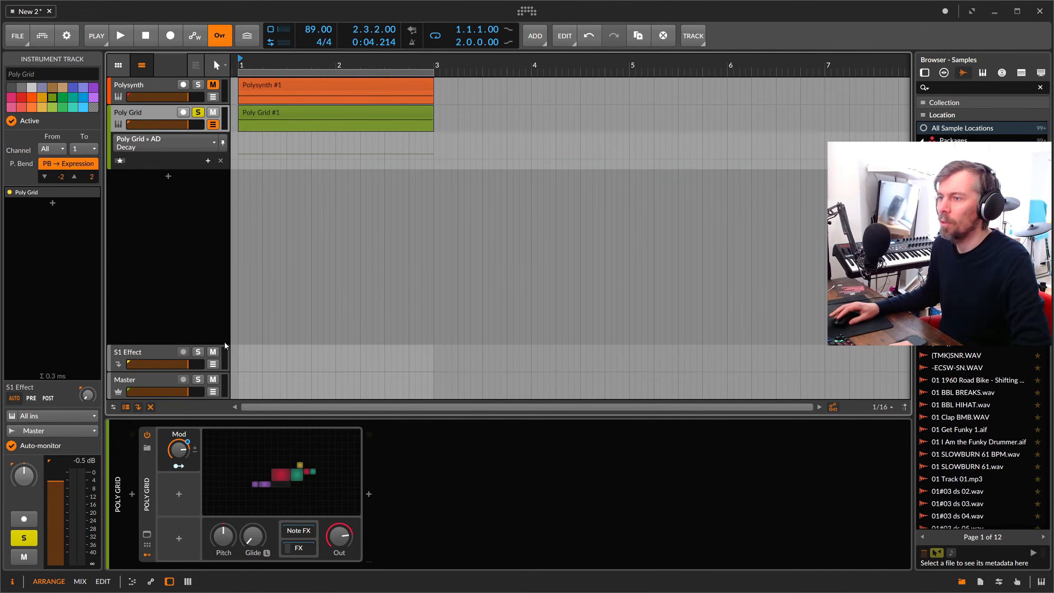
click(247, 448)
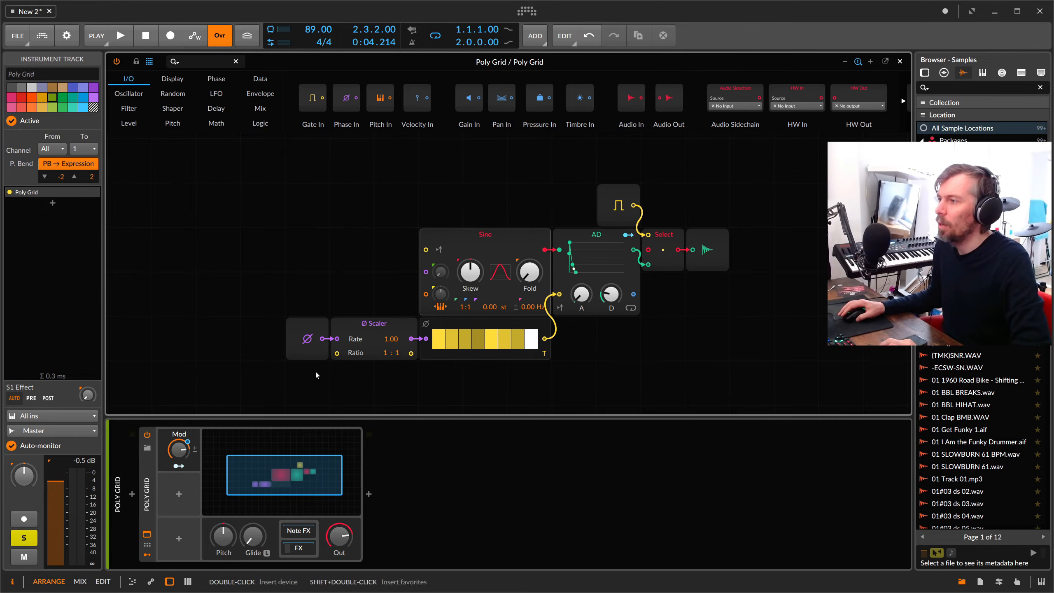
drag(423, 327, 514, 328)
drag(422, 371, 176, 333)
drag(521, 322, 298, 324)
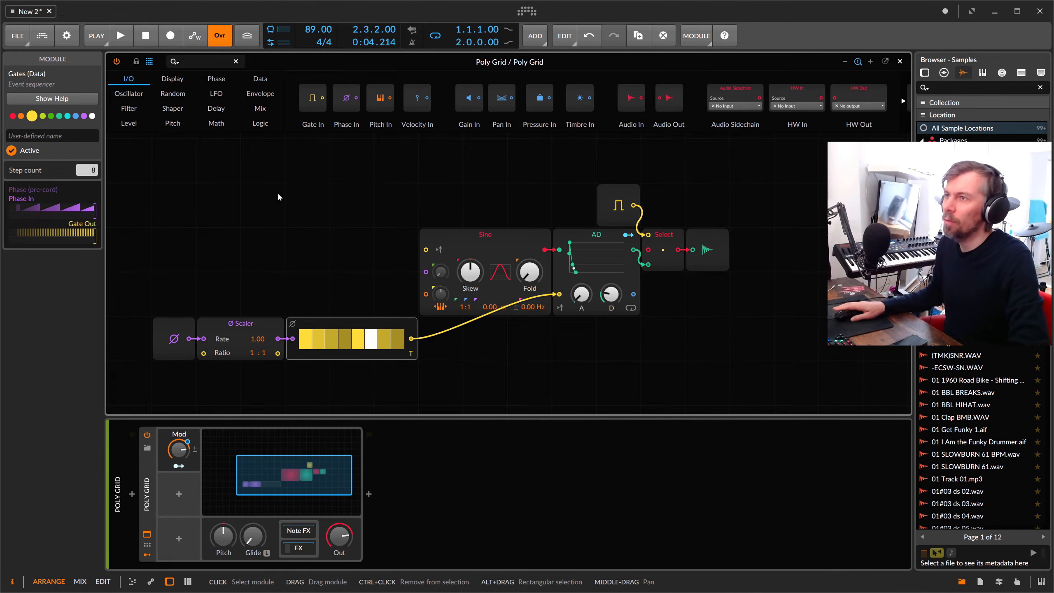
Search the modules for gate and clock, and insert a Clock Quantize module between Gates and the AD trigger input.
click(196, 61)
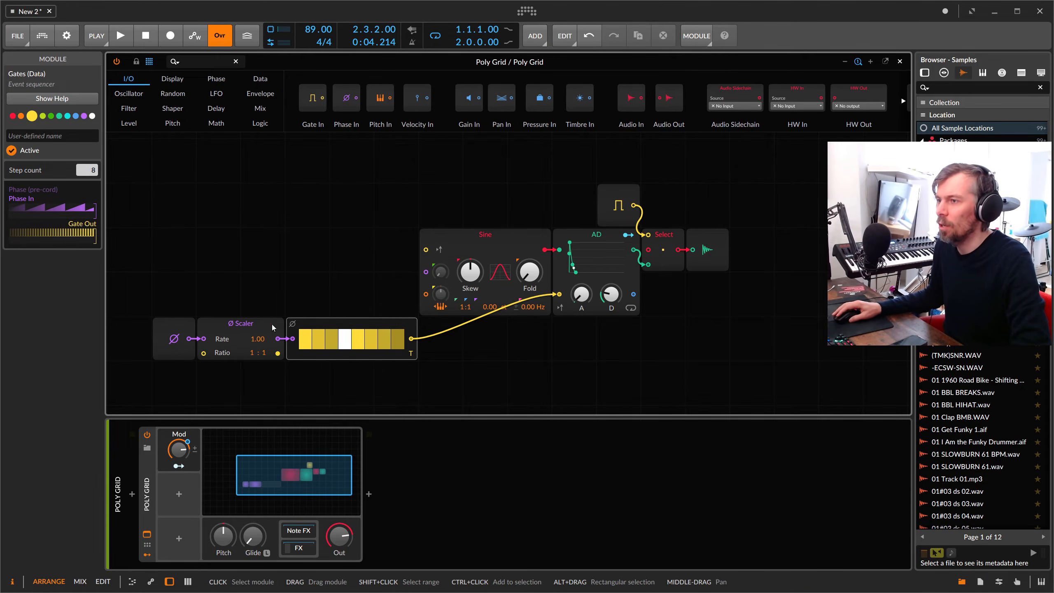
text(gate)
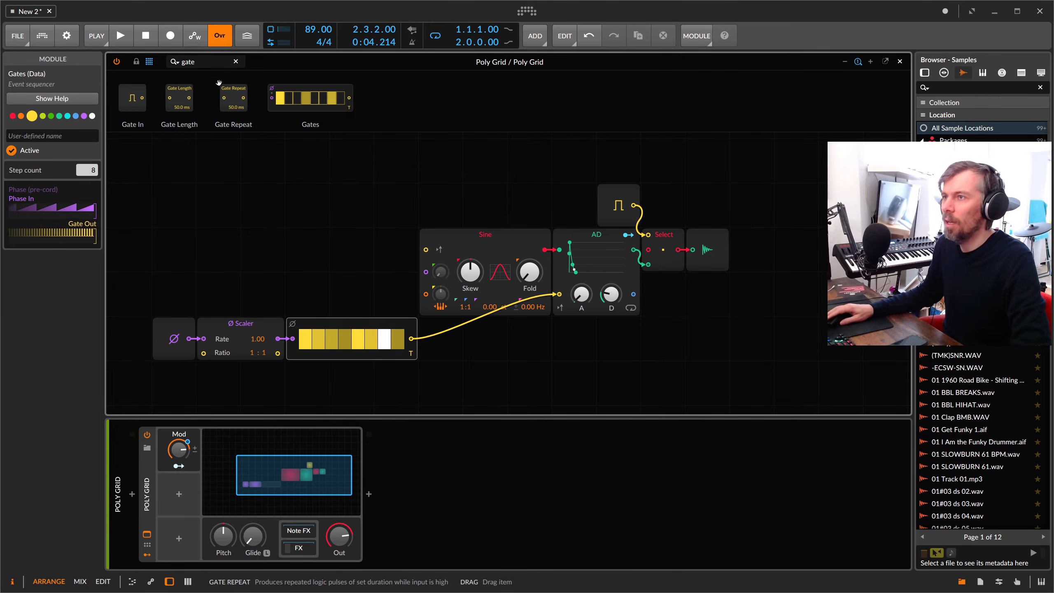
drag(206, 63, 155, 63)
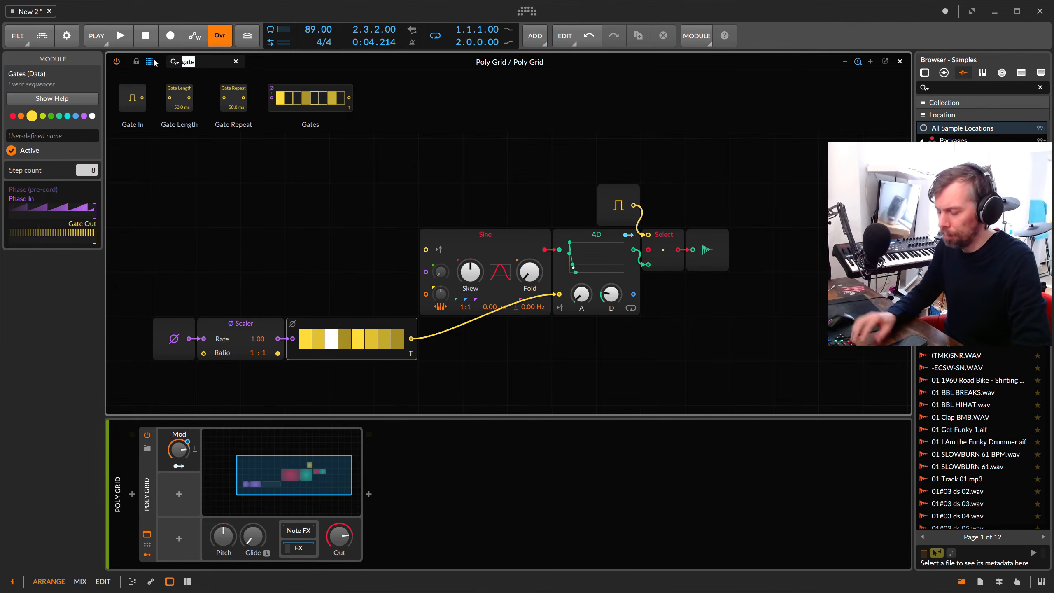
text(clock)
drag(199, 98, 441, 338)
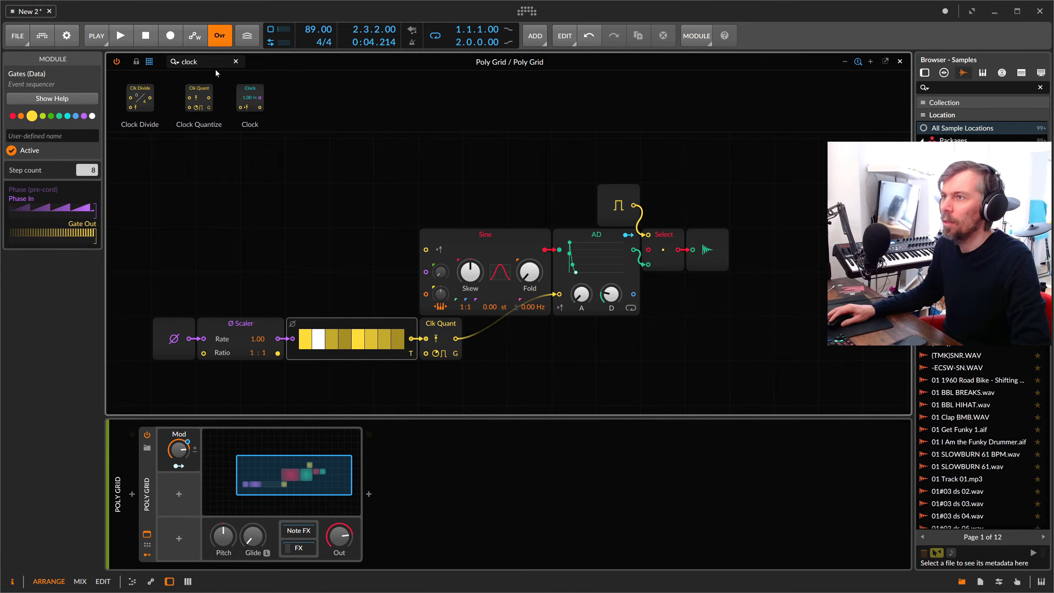
Add a Triggers module with N = 16 feeding the Clock Quantize clock input, and switch the quantizer's output mode to triggers.
text(trigger)
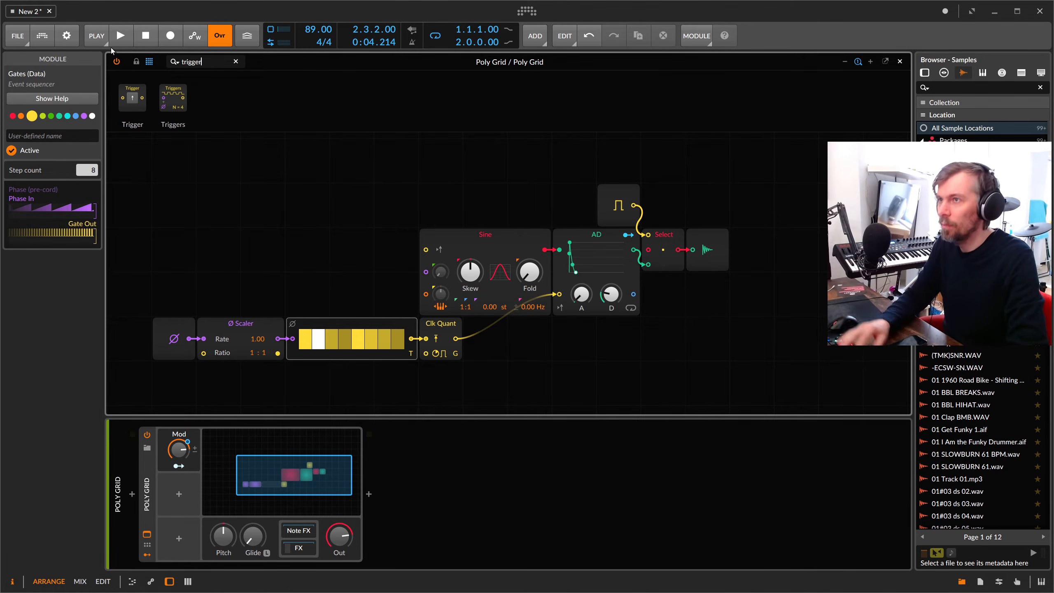
drag(423, 354, 422, 356)
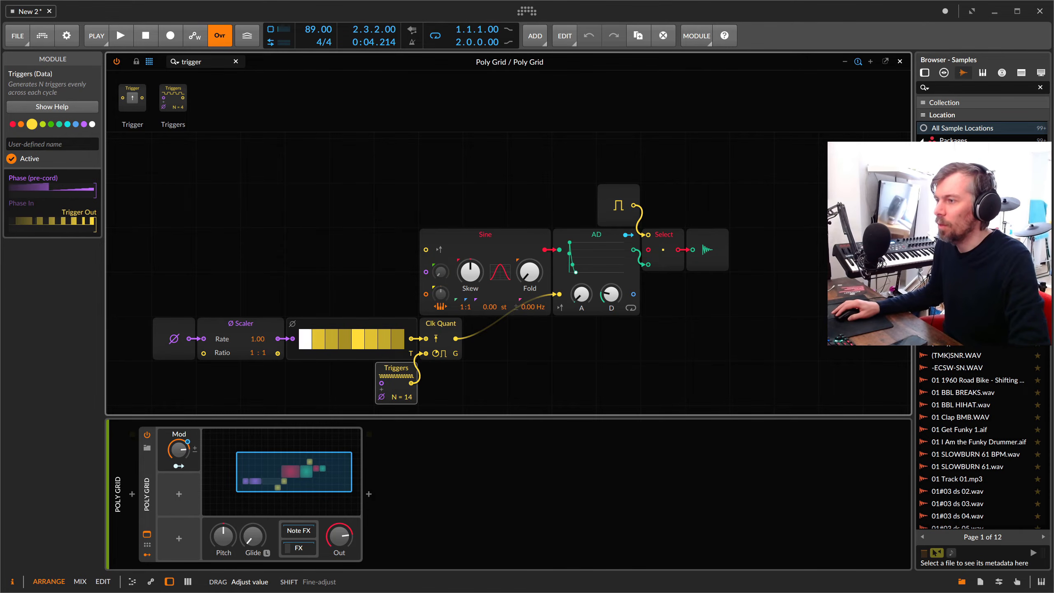
click(443, 353)
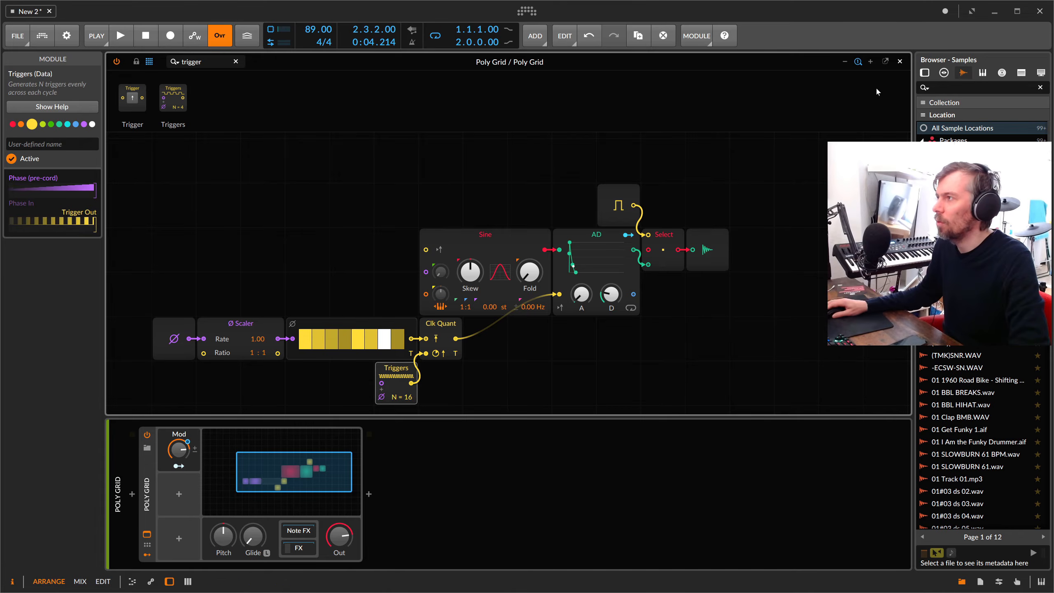
Play the patch, raise the Triggers module's count to 32, and audition the quantized rhythm again.
click(899, 61)
key(space)
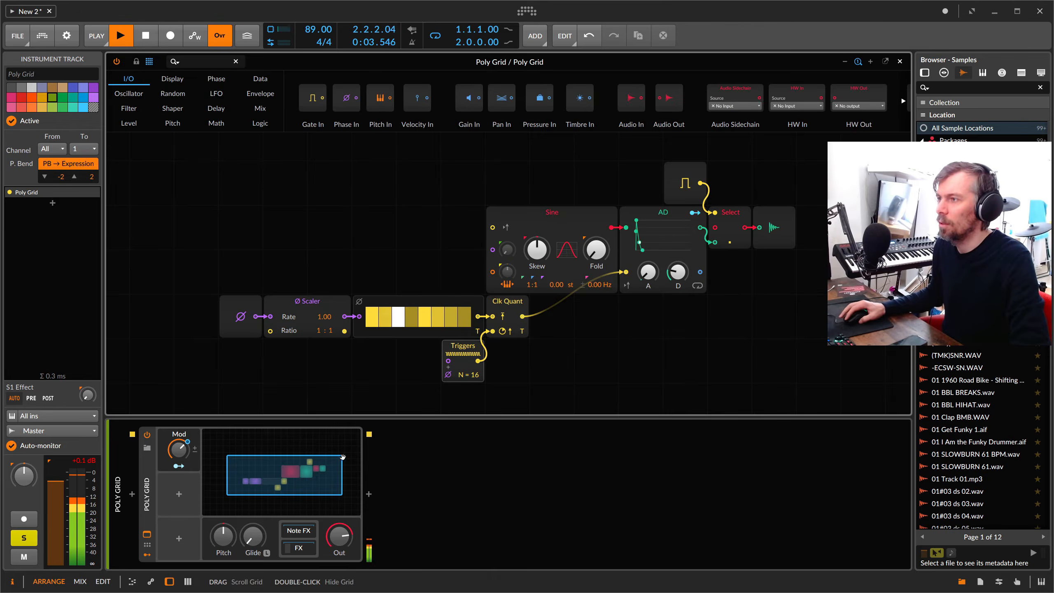
click(284, 474)
key(space)
drag(468, 375, 469, 353)
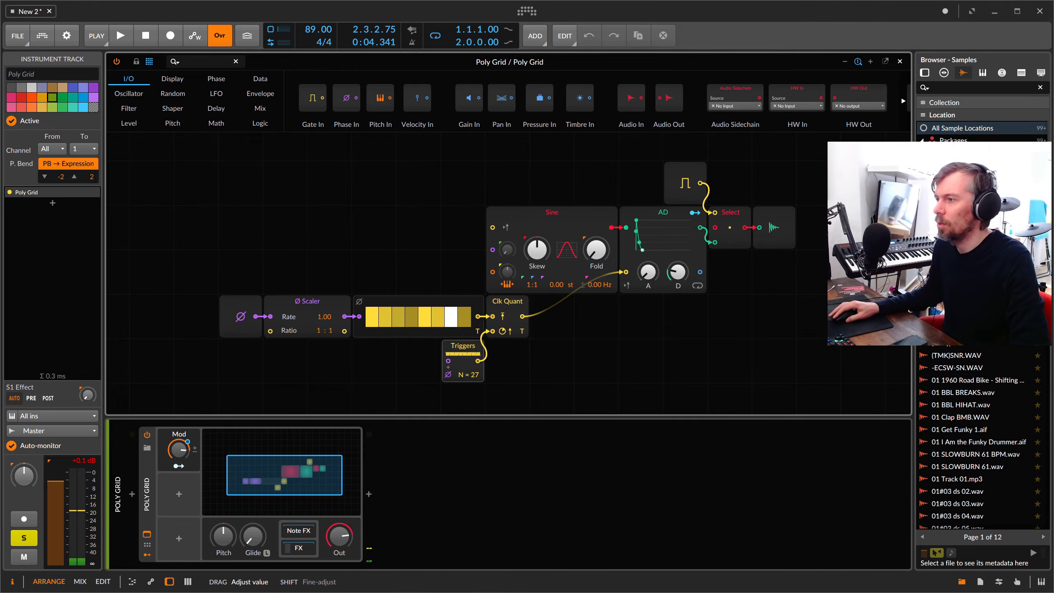
key(space)
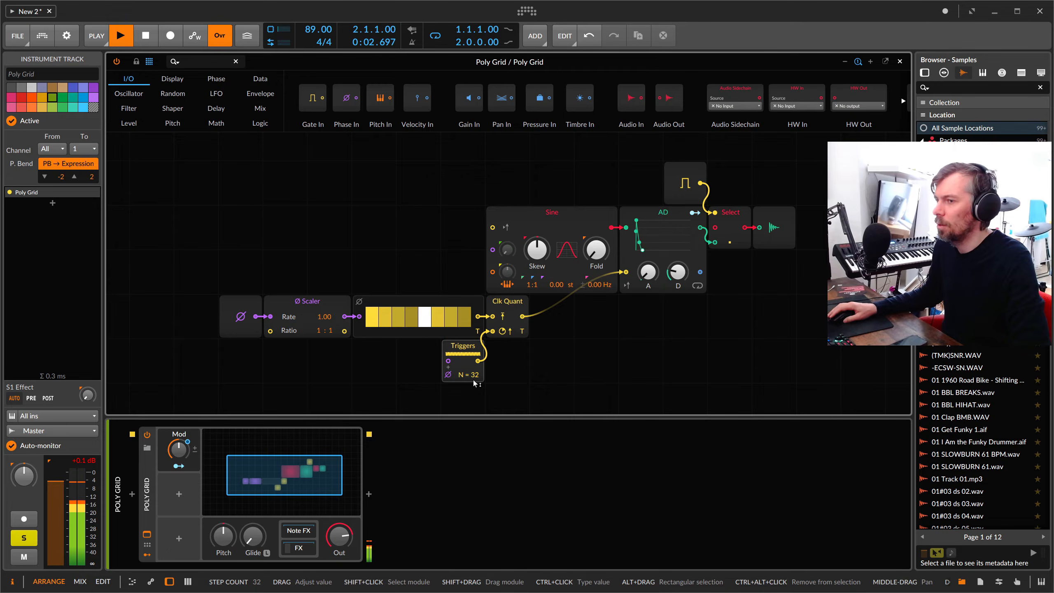
key(space)
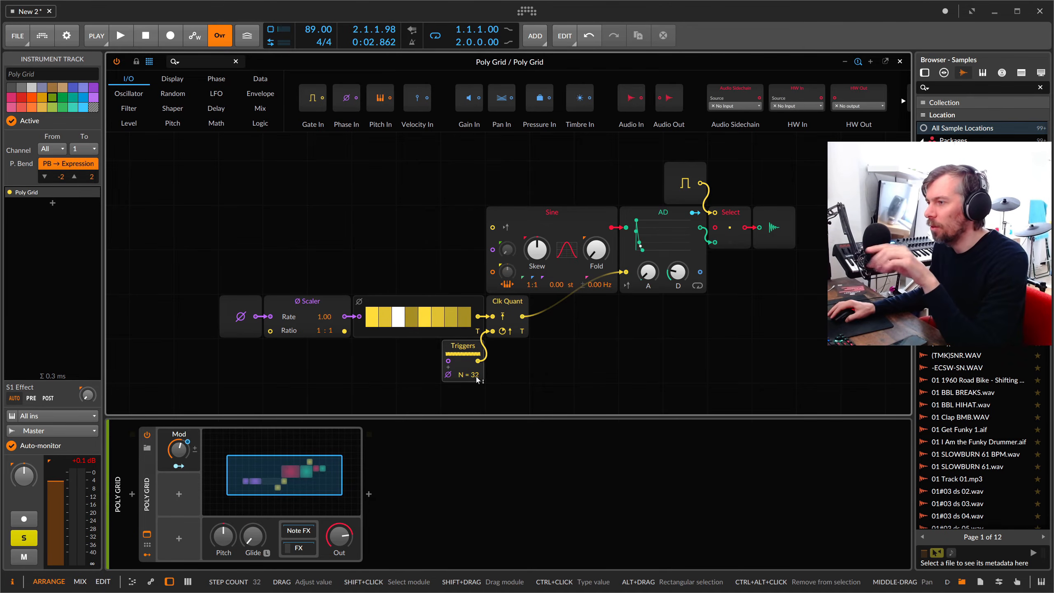
Delete the Clock Quantize and Triggers modules from the Poly Grid patch.
click(464, 351)
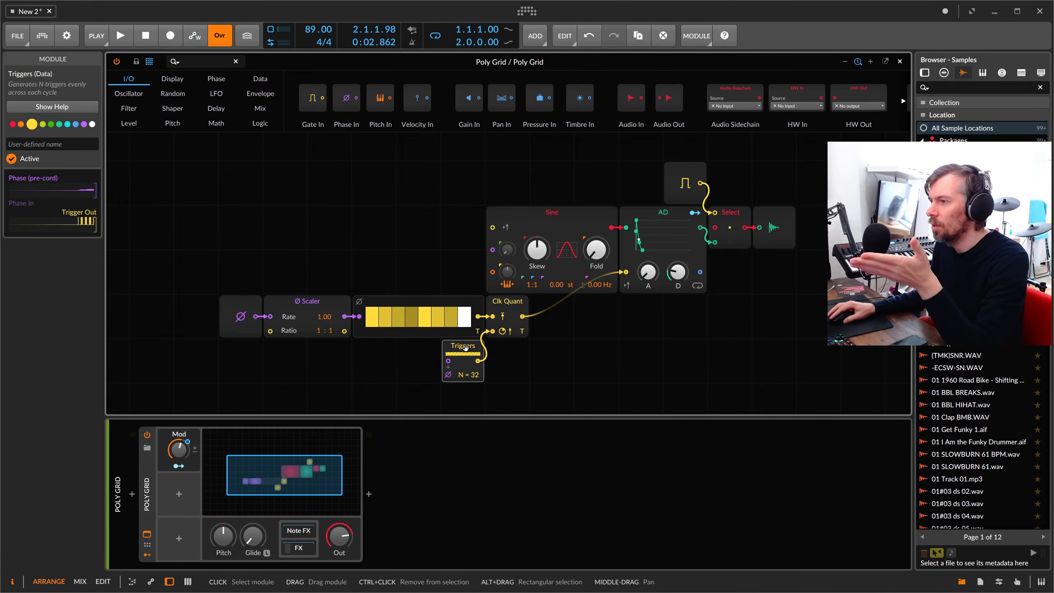
click(418, 182)
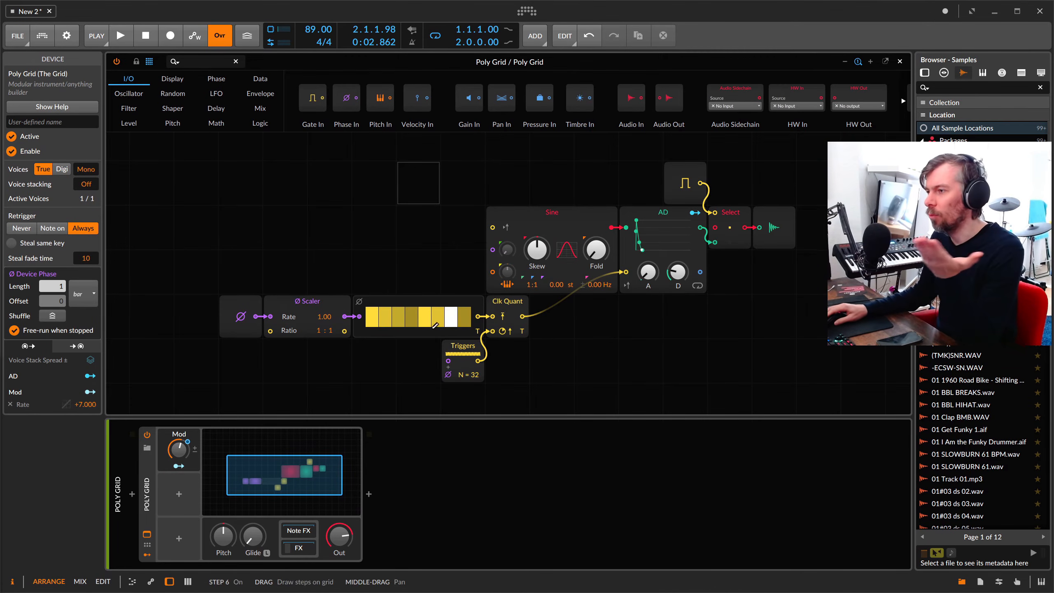
click(509, 327)
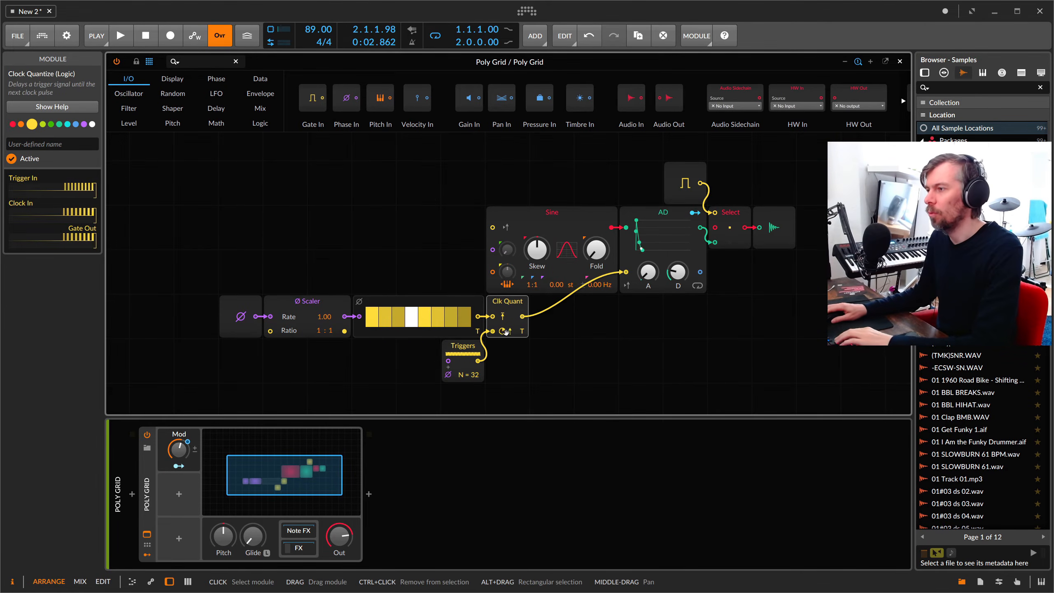
key(Delete)
key(Delete)
Search the modules for pinch and insert a Ø Pinch module between Ø Scaler and Gates.
click(430, 312)
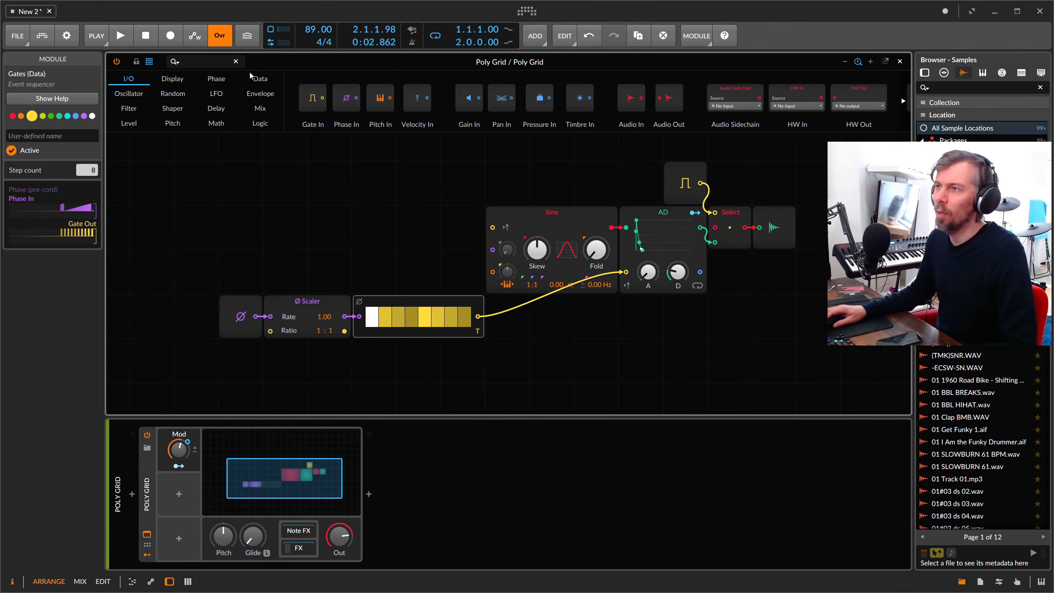
text(pinch)
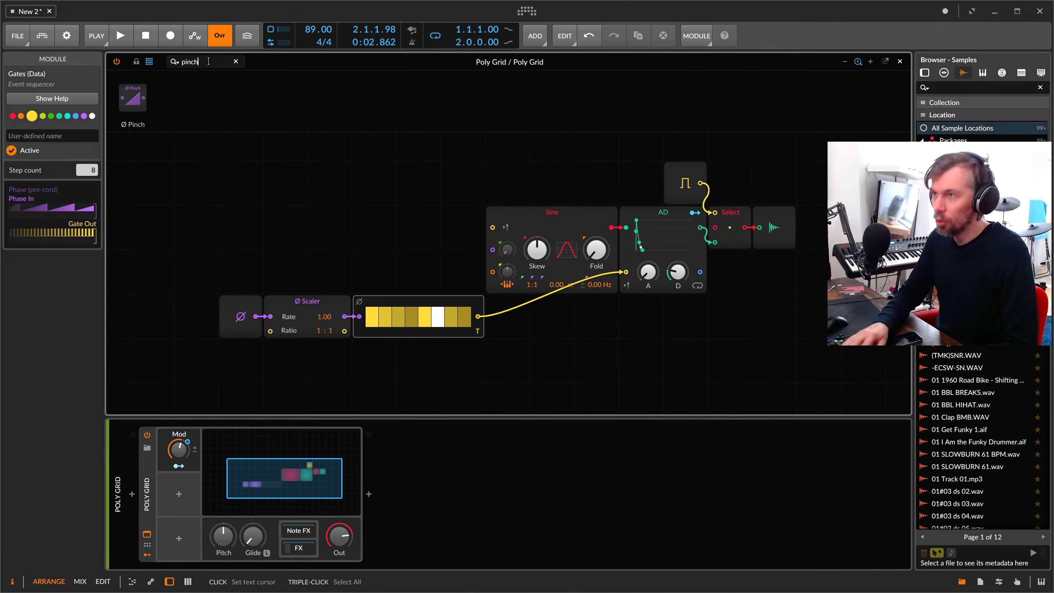
drag(133, 97, 375, 318)
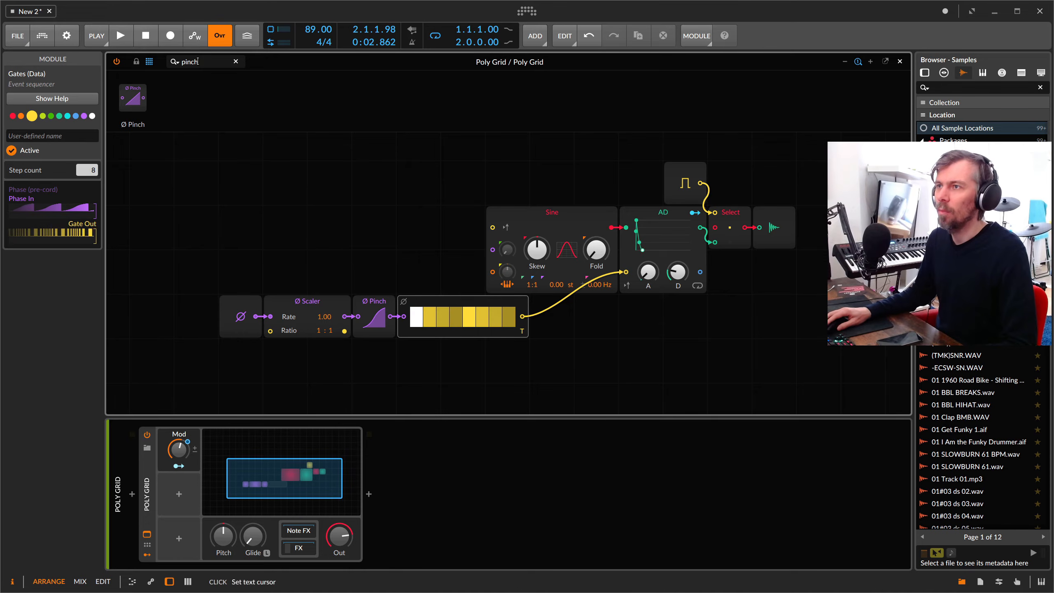
Search the modules for bend and replace Ø Pinch with a Ø Bend module ahead of Gates.
key(BackSpace)
key(BackSpace)
key(BackSpace)
key(BackSpace)
key(BackSpace)
text(bl)
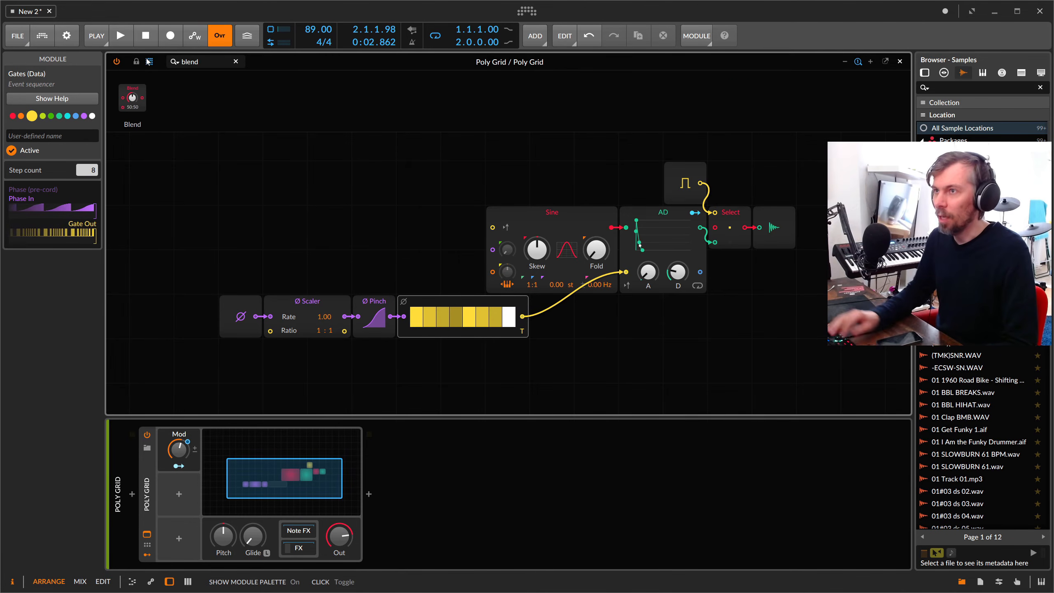
text(end)
key(BackSpace)
key(BackSpace)
key(BackSpace)
key(BackSpace)
key(BackSpace)
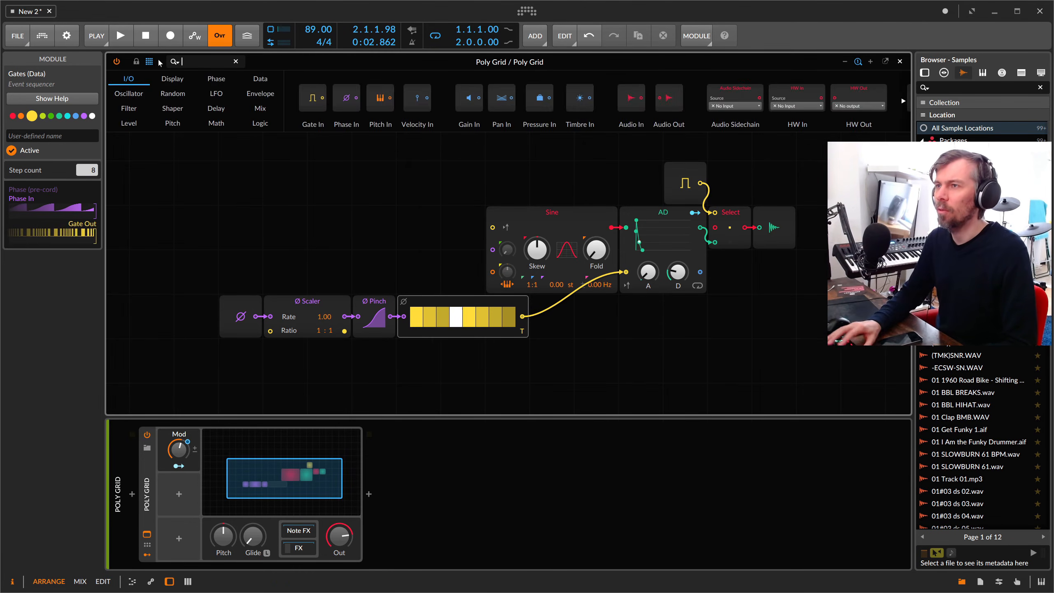
text(bend)
drag(176, 104, 376, 332)
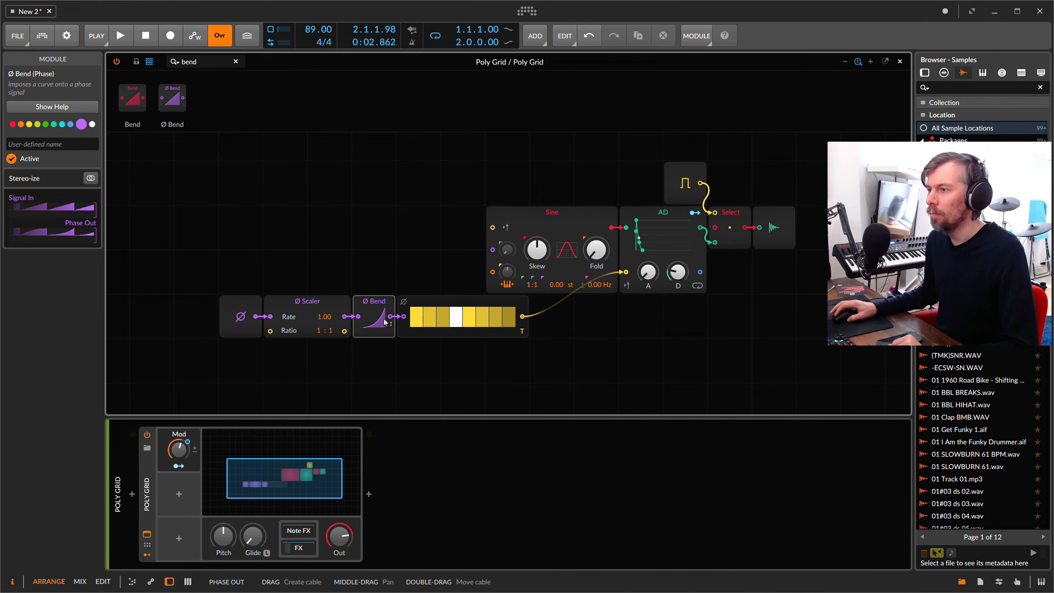
click(375, 319)
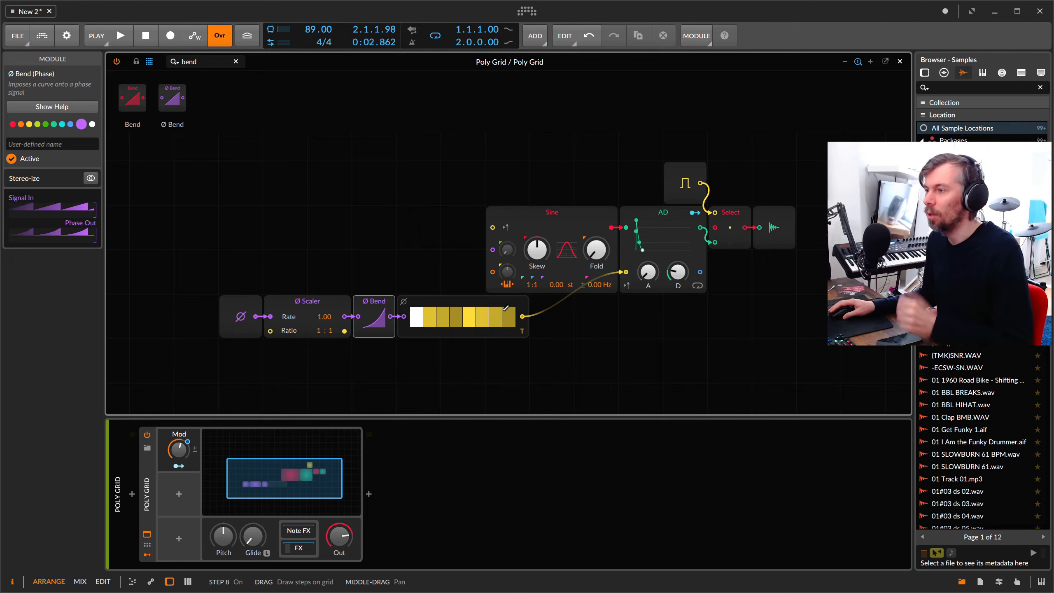
click(496, 300)
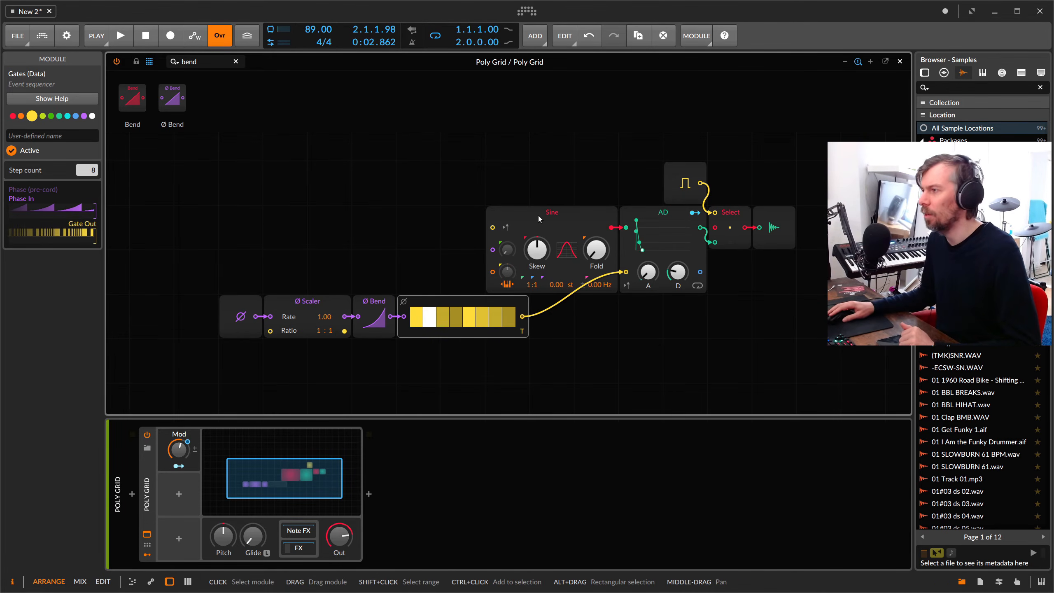
click(497, 189)
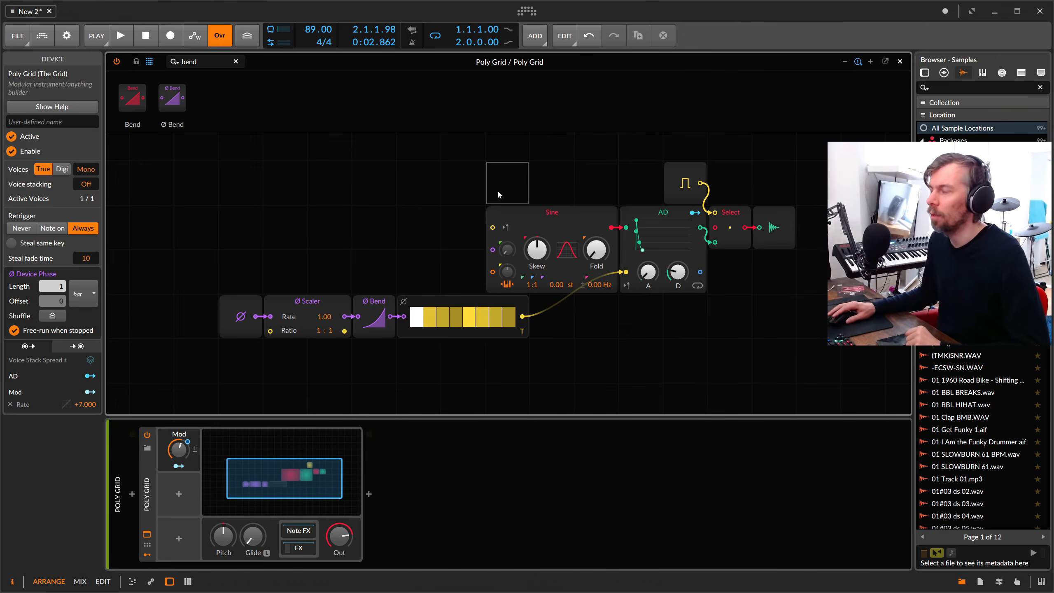
Close the patch editor and delete the Polysynth and Poly Grid tracks, leaving no new instrument track in the arrangement.
click(901, 61)
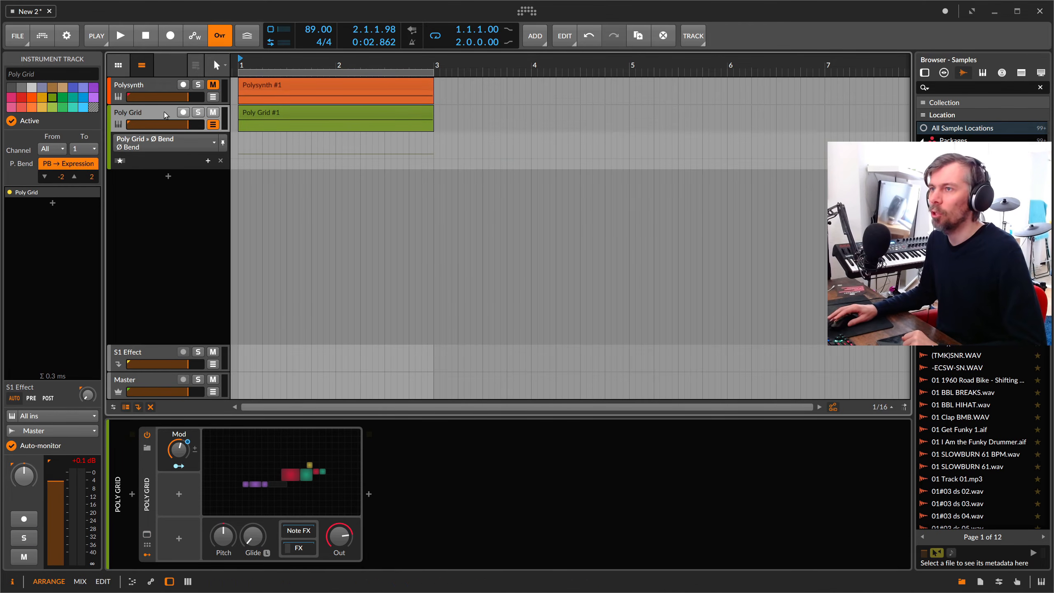
key(Delete)
key(Delete)
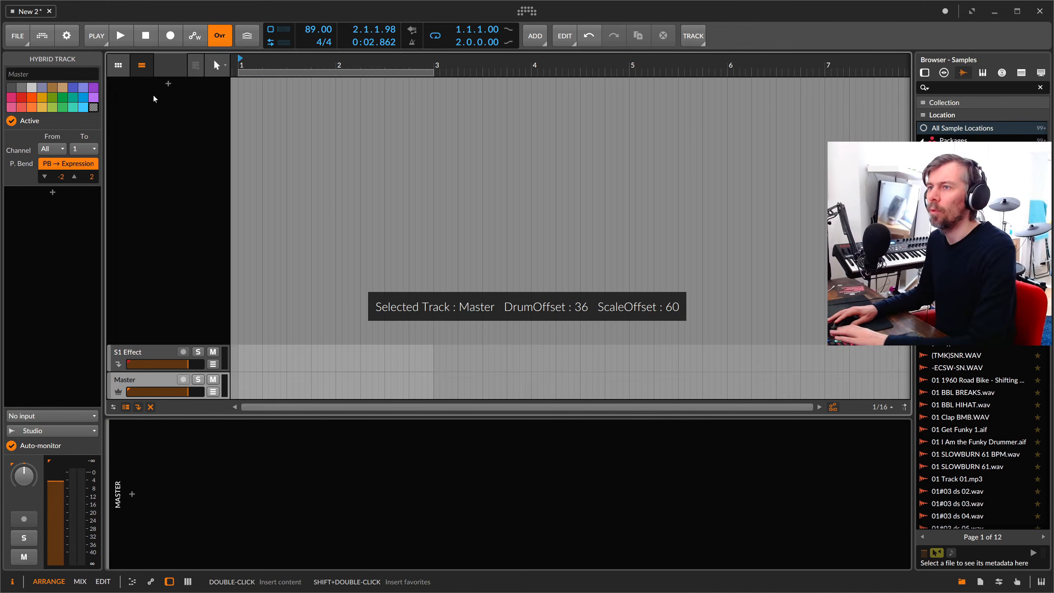
double_click(170, 91)
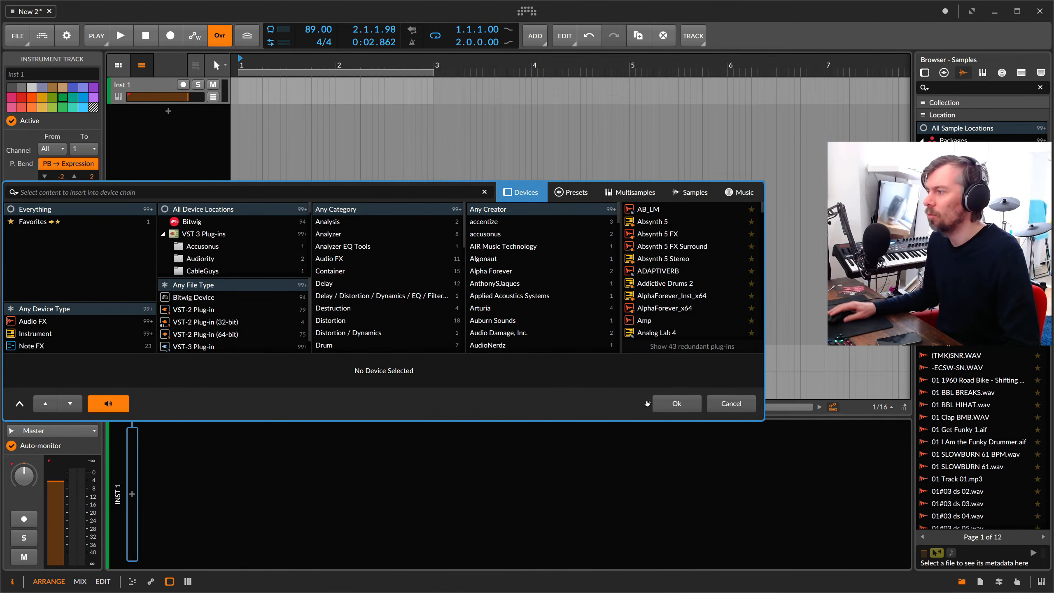
click(732, 403)
Search the samples for hat, audition Hat (1).wav, and place Hat (10).wav on a new audio track at bar 1.
click(947, 88)
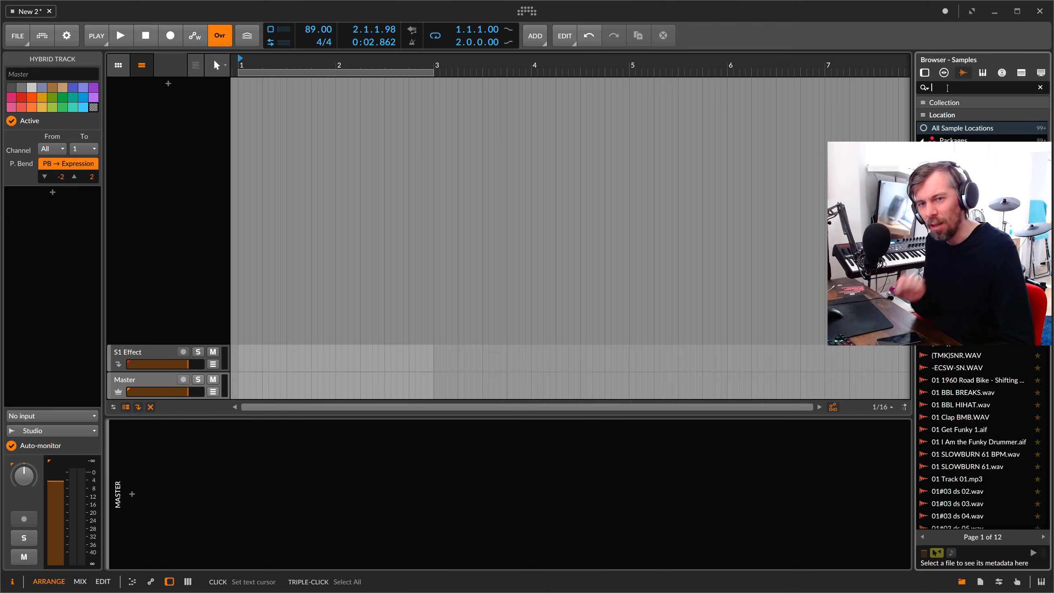
text(hat)
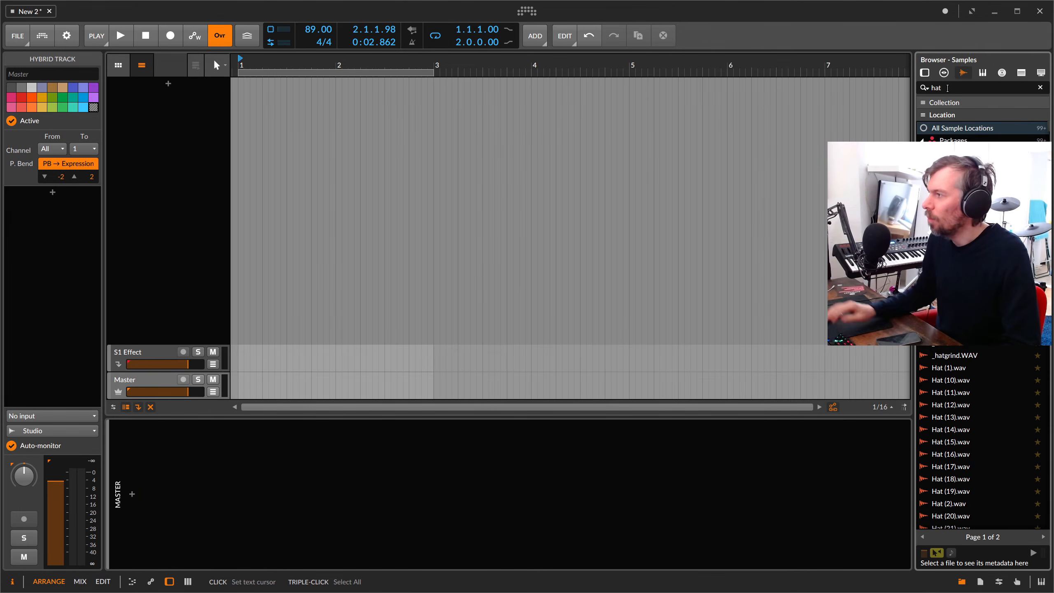
click(961, 368)
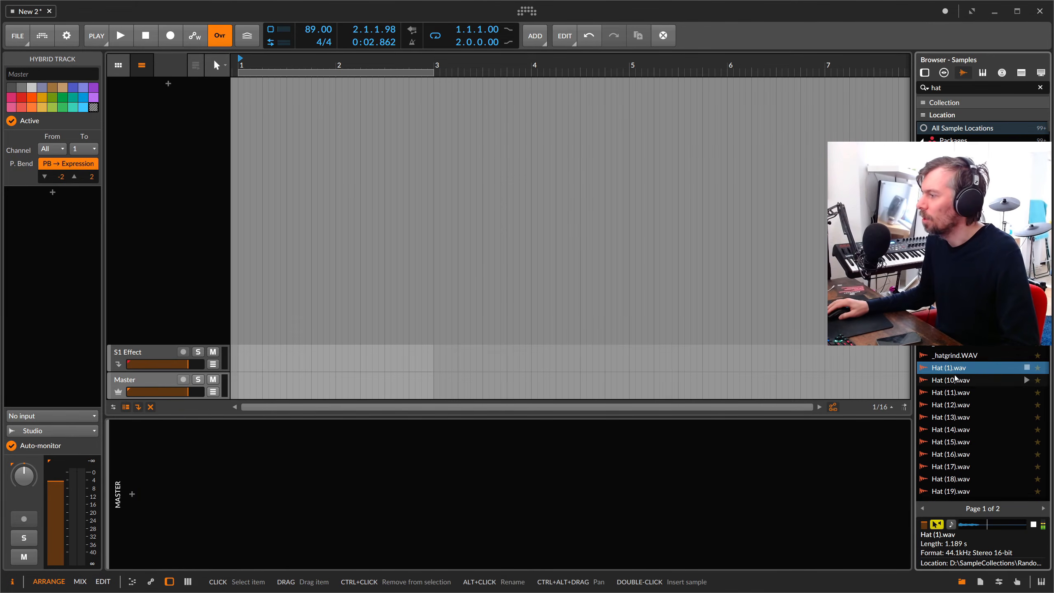
drag(955, 378, 244, 170)
Raise the Hat (10) clip's gain to +8.8 dB and play it back several times.
click(246, 96)
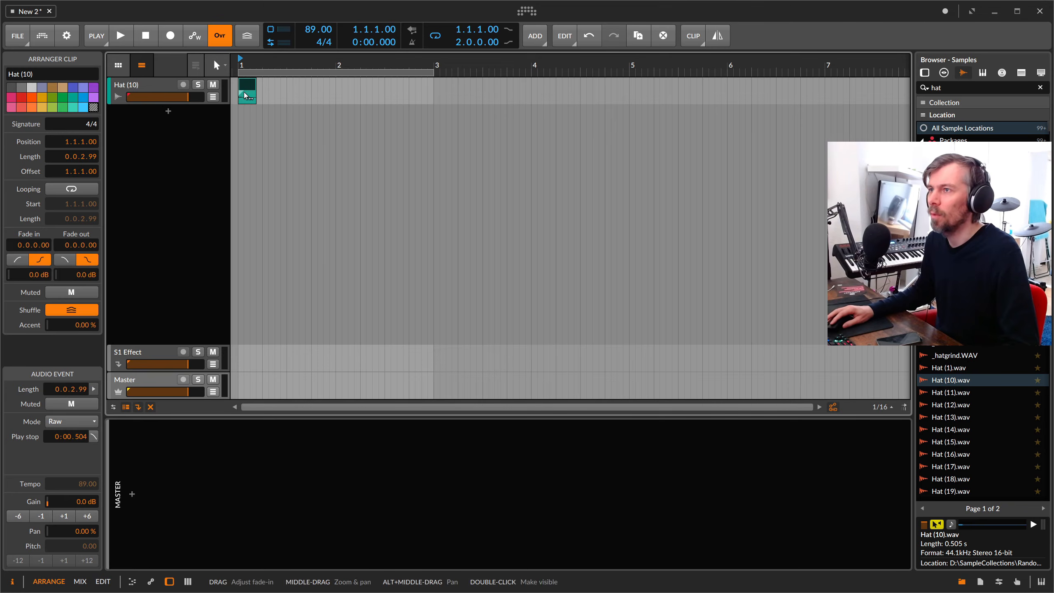
drag(248, 91, 247, 85)
key(space)
key(space)
key(space)
key(space)
key(space)
key(space)
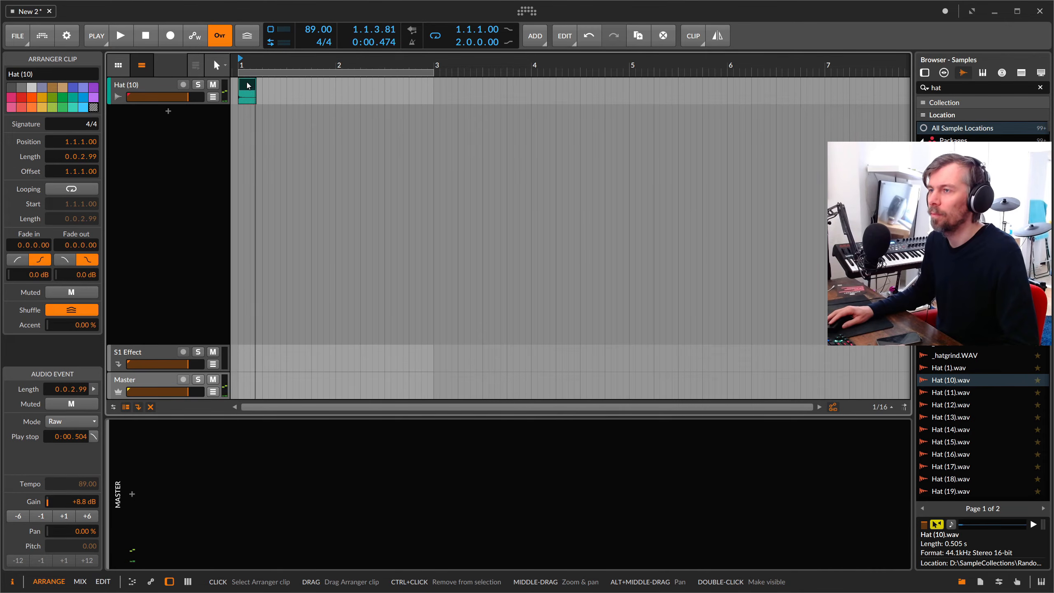
Insert a Delay-1 device on the Hat (10) track.
click(160, 89)
click(219, 456)
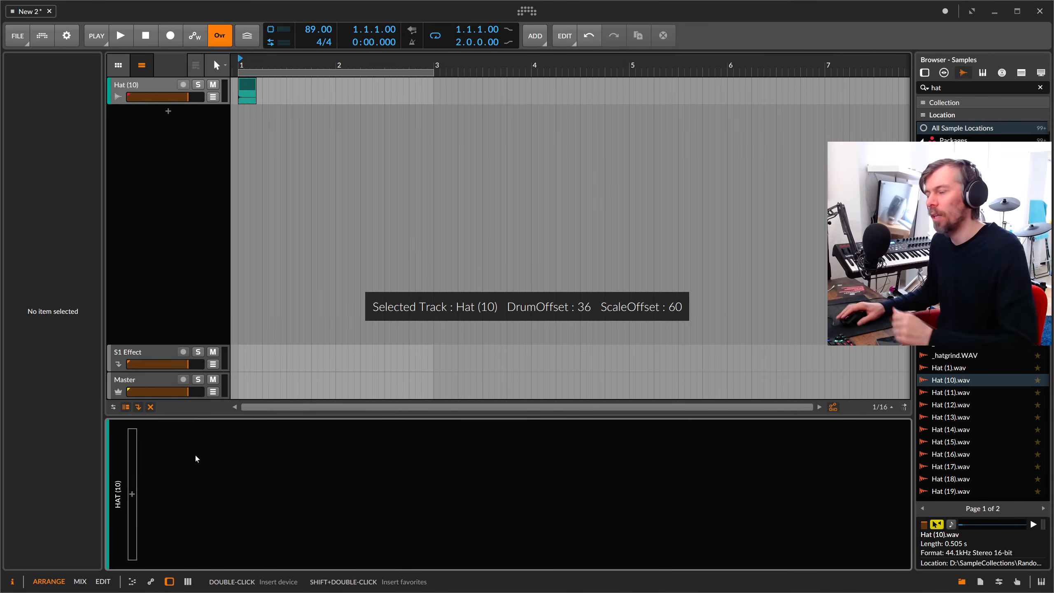
click(133, 493)
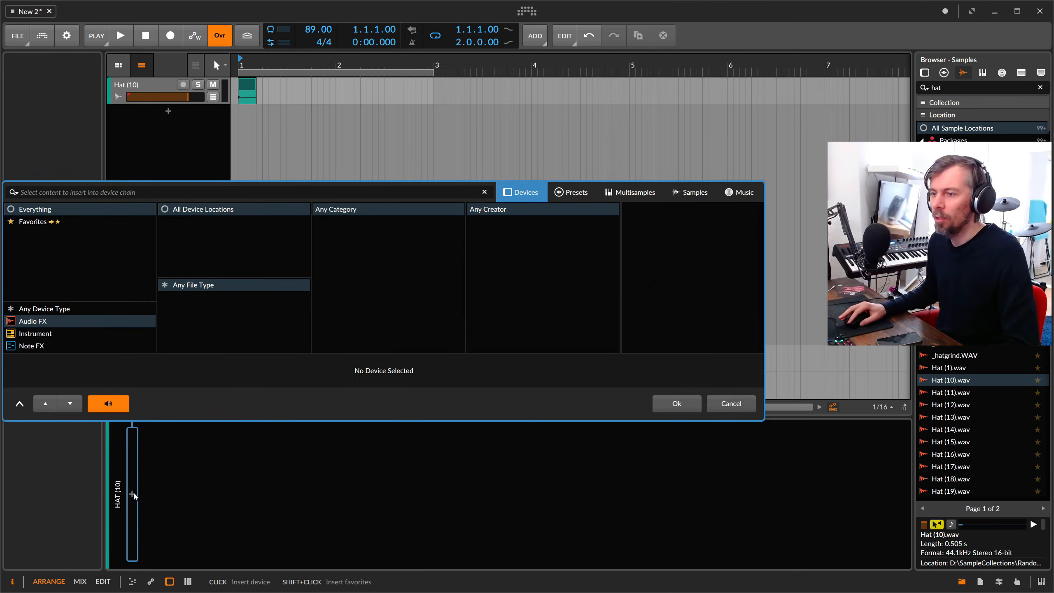
text(delay)
key(Down)
key(Return)
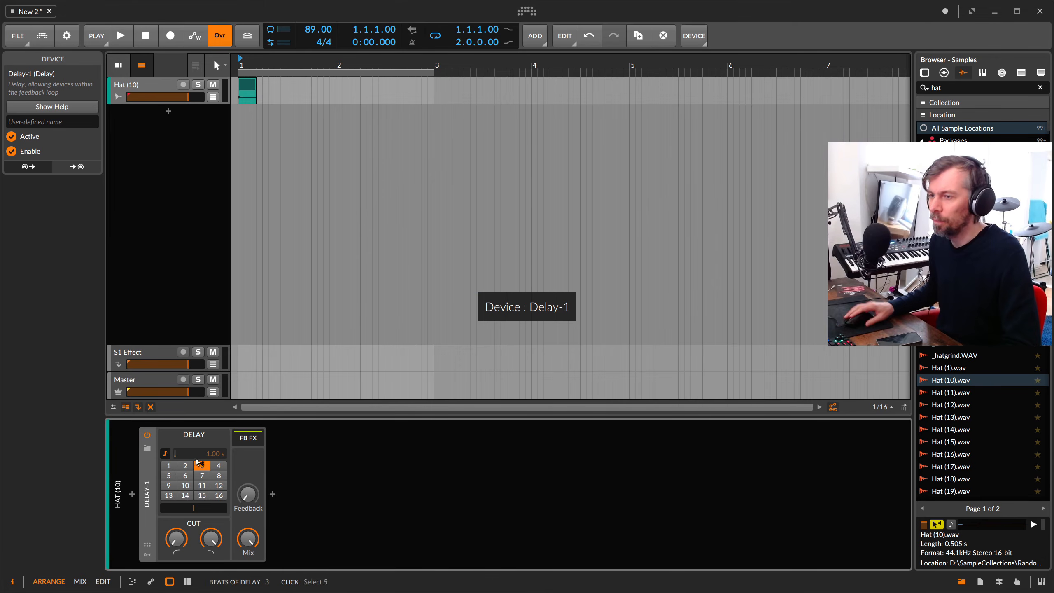
Switch Delay-1 to unsynced time at 10.0 ms, raise its feedback to about -5.7 dB, and start playback.
click(166, 454)
drag(191, 454, 191, 484)
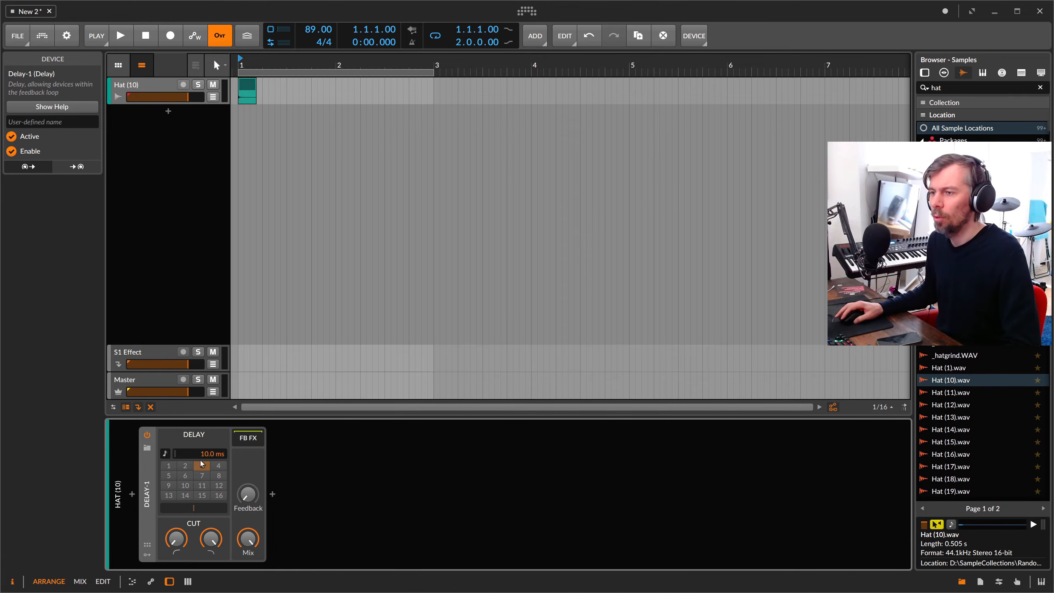
click(166, 454)
click(166, 454)
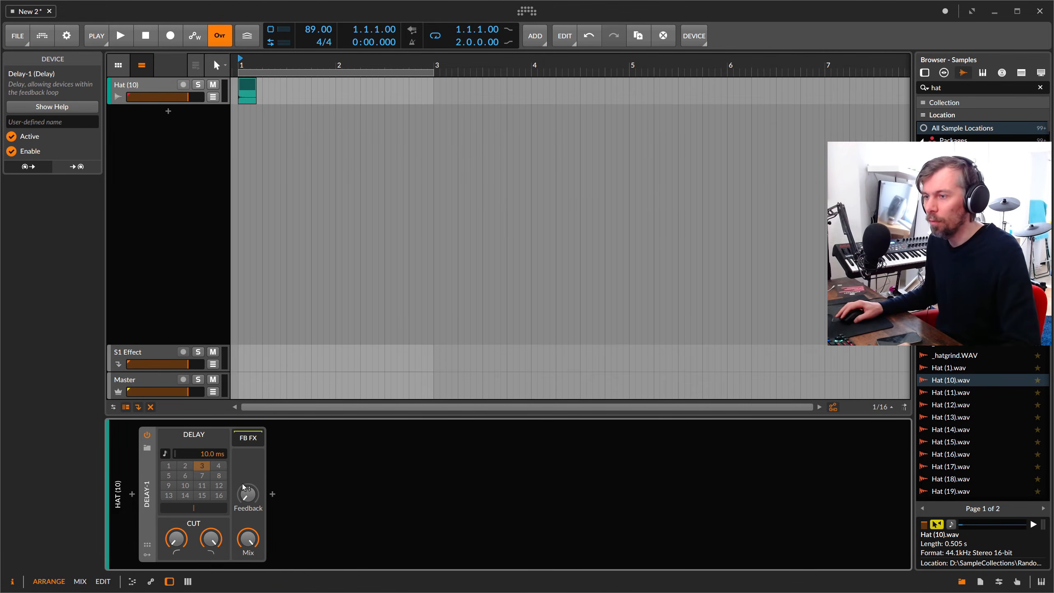
drag(244, 487, 248, 491)
key(space)
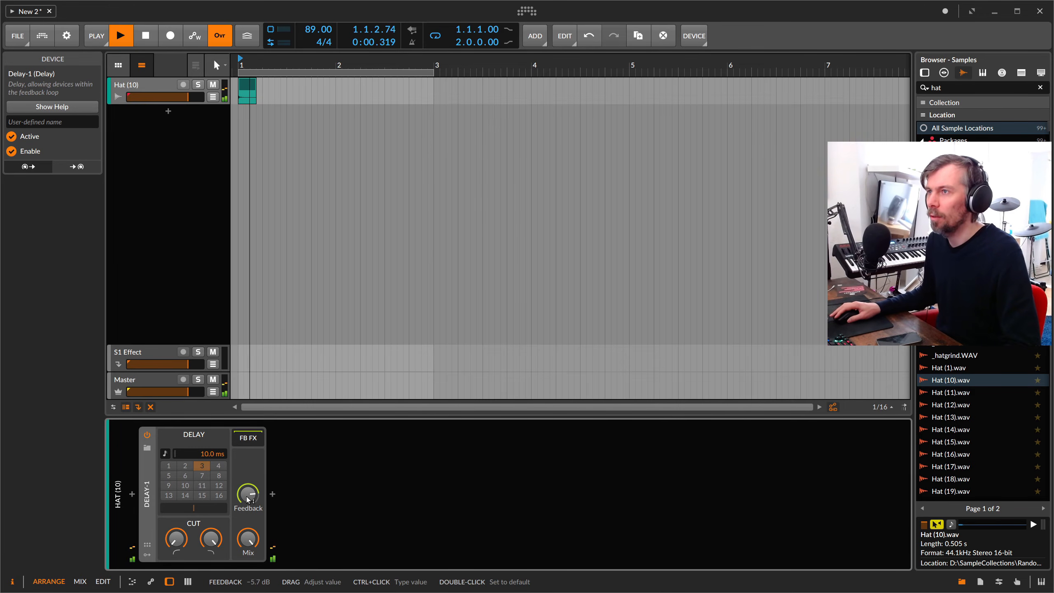
Set the Delay-1 time to 112 ms, audition the hat repeatedly, and lower the feedback slightly.
drag(208, 457, 209, 454)
key(space)
key(space)
key(space)
key(space)
key(space)
key(space)
key(space)
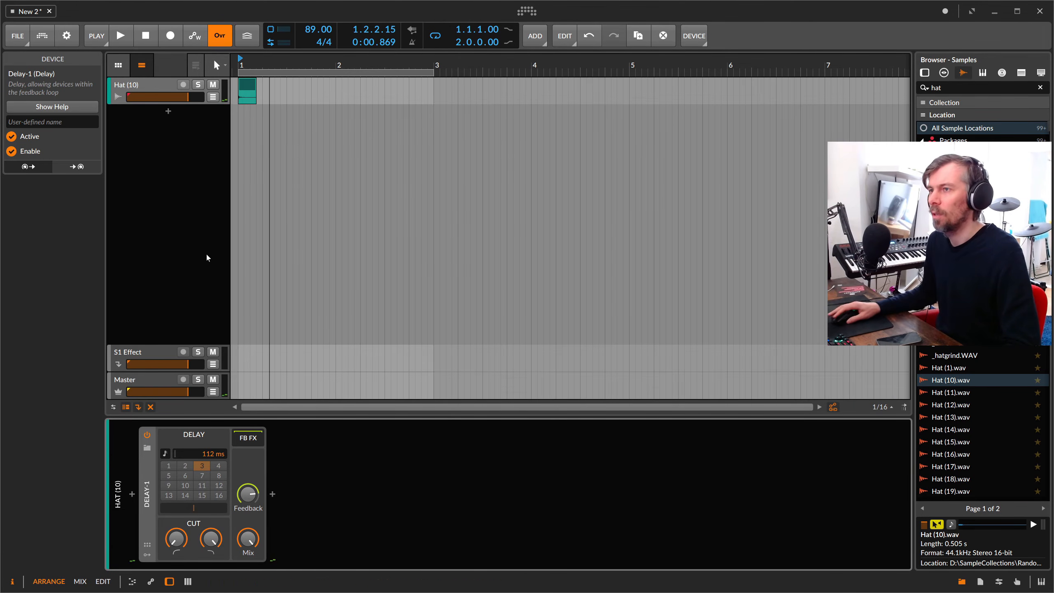
drag(252, 493, 251, 500)
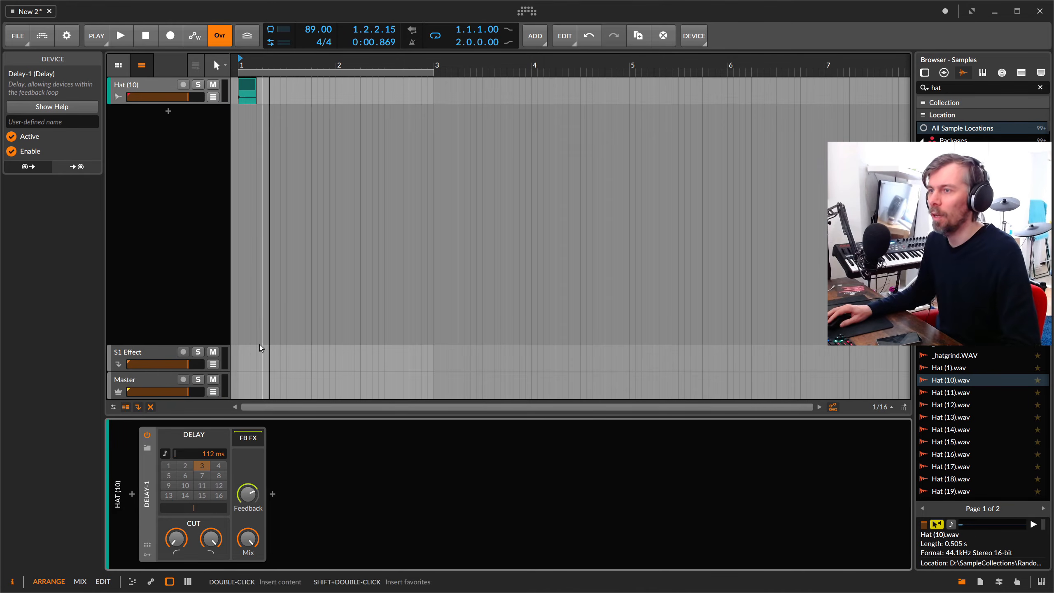
Show the Hat (10) automation lane, draw a Delay-1 time ramp rising to 316 ms at bar 2, and play it.
click(213, 97)
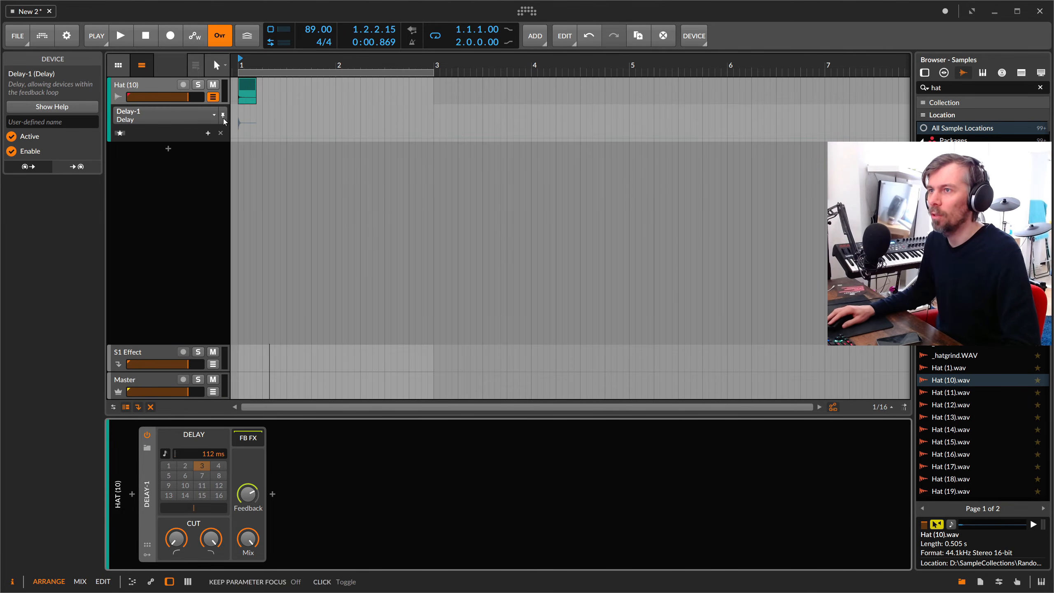
drag(246, 139, 336, 137)
key(space)
key(space)
key(space)
key(space)
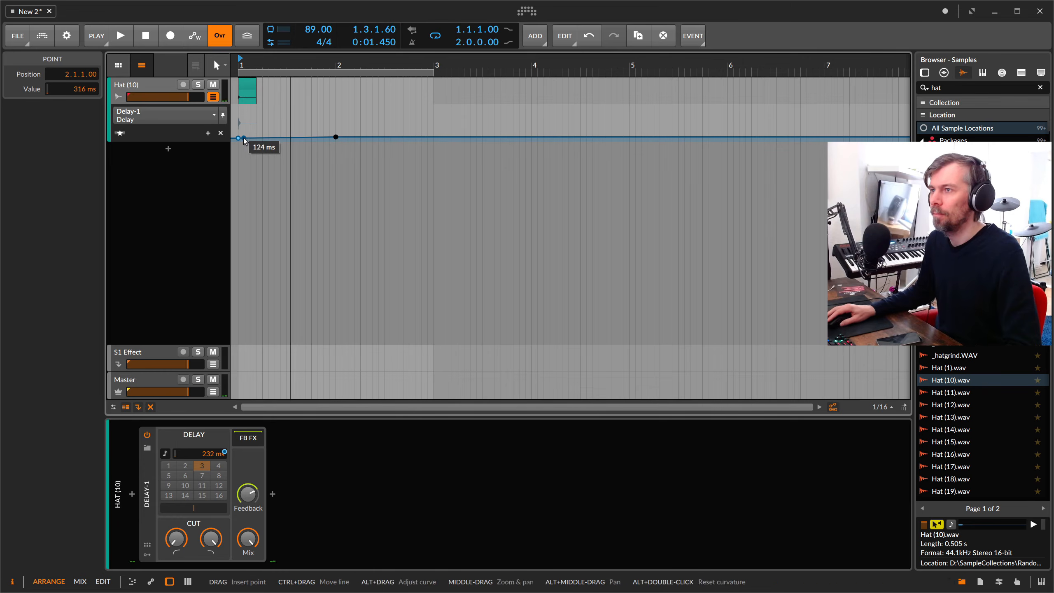
Raise the Delay-1 feedback to -2.4 dB and play the hat repeats several times.
drag(248, 494, 251, 485)
key(space)
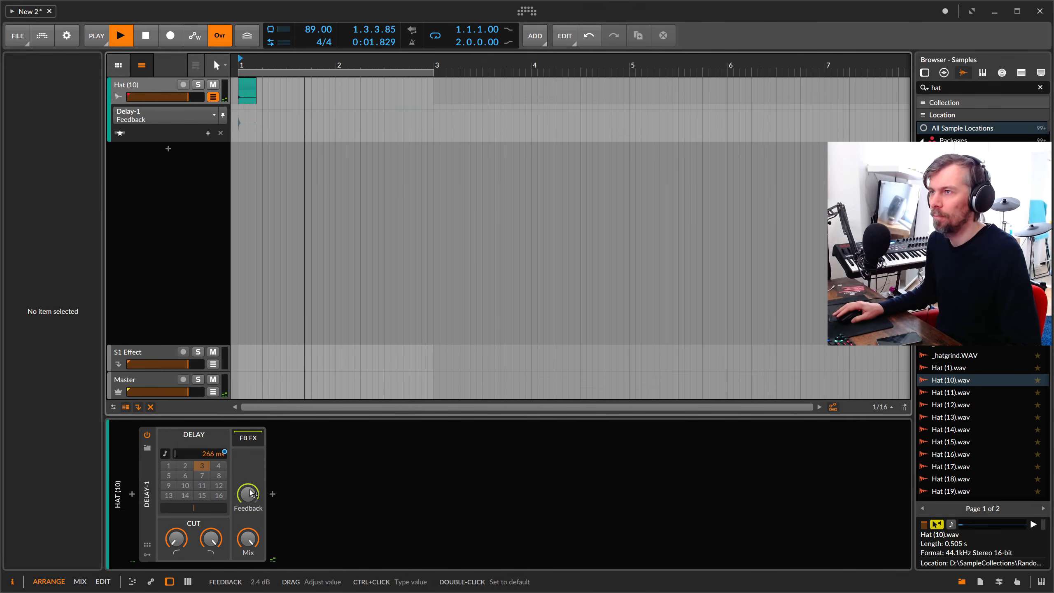
key(space)
key(space)
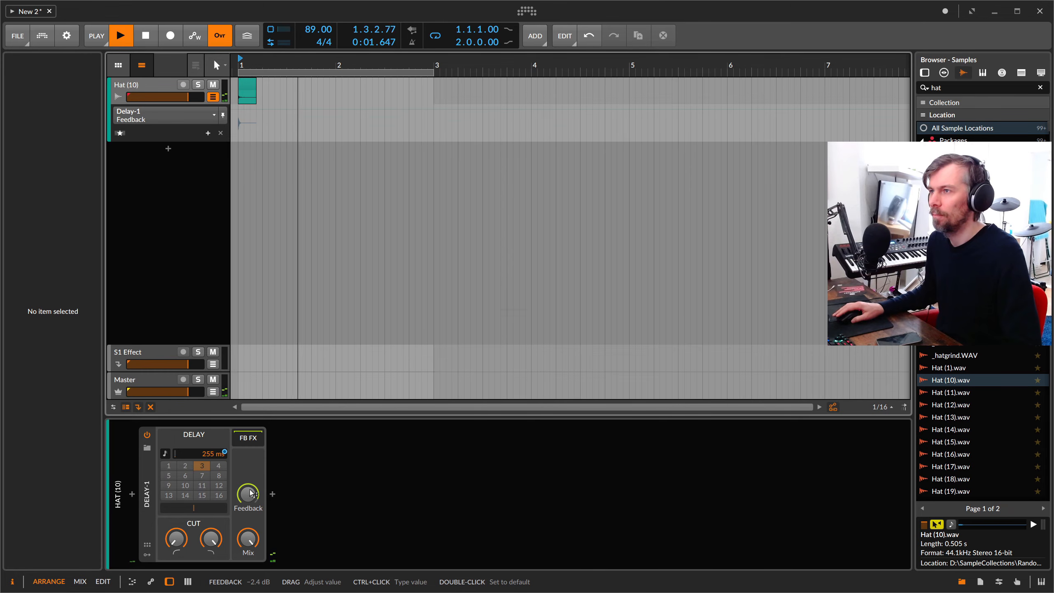
key(space)
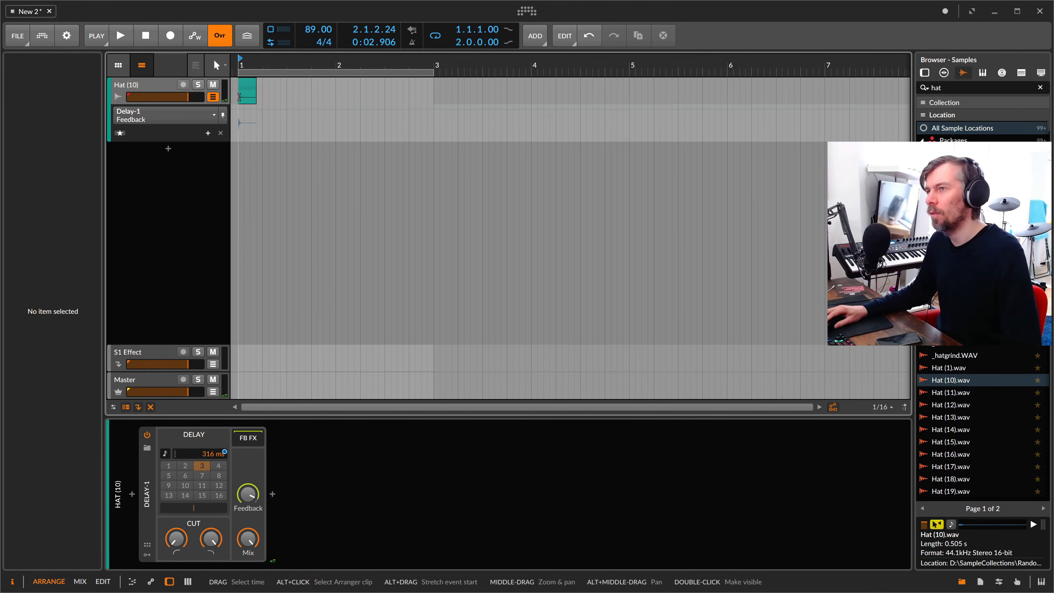
Bounce the first bar of the Hat (10) track to a new audio track and enlarge that track to inspect its waveform.
drag(239, 97, 337, 98)
right_click(315, 96)
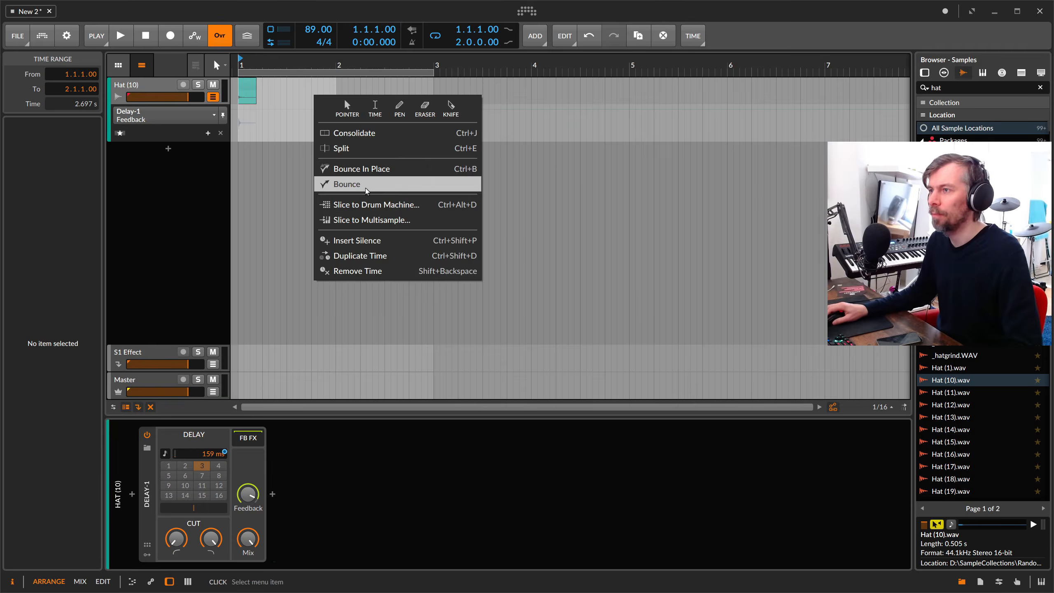
click(366, 184)
click(565, 429)
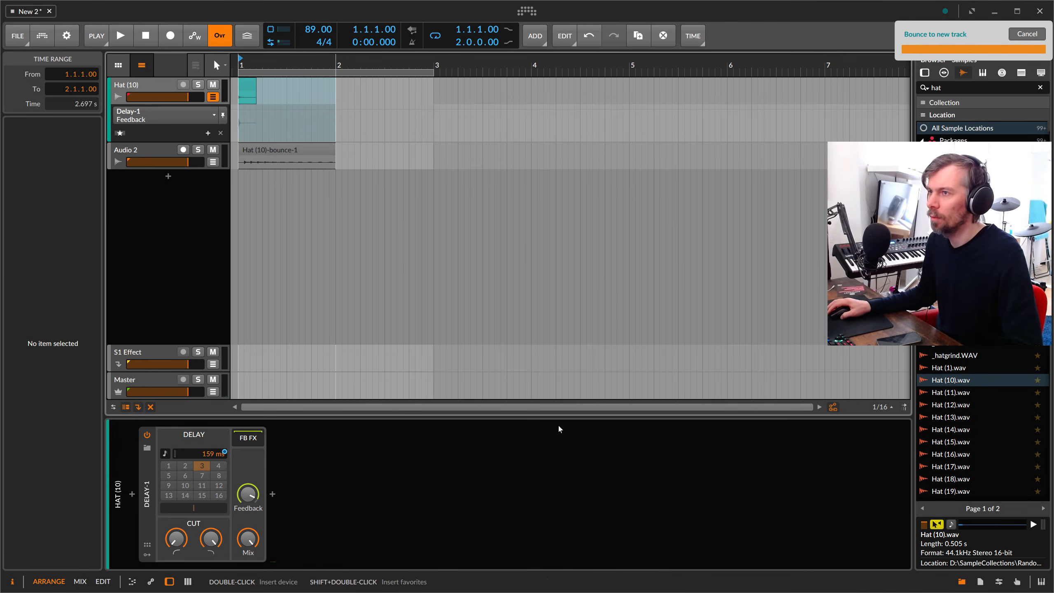
drag(197, 168, 196, 230)
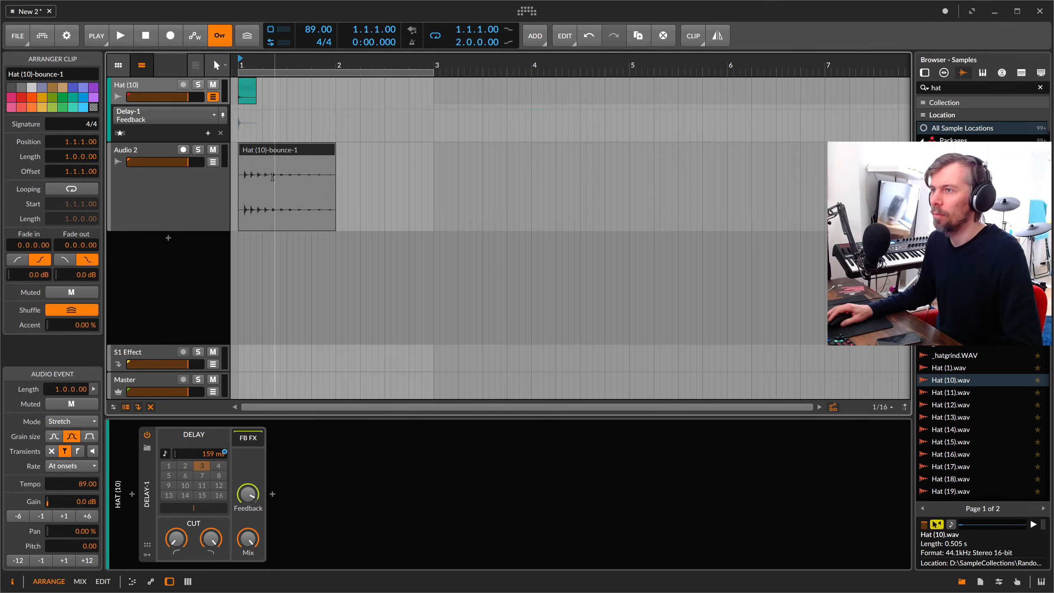
scroll(261, 59, up, 4)
drag(267, 58, 297, 58)
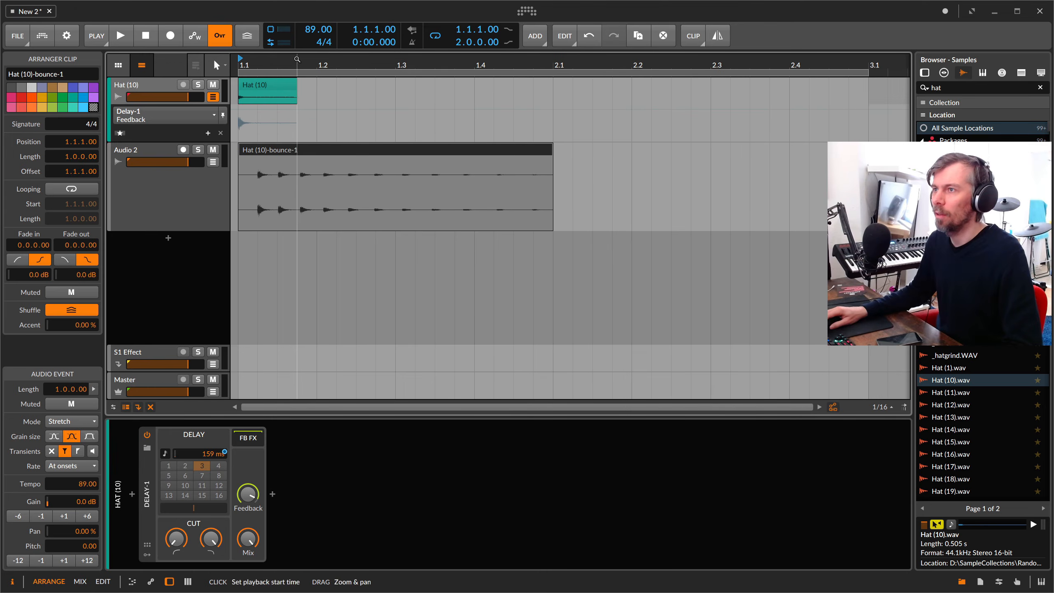
Delete the bounced Audio 2 track and set the Delay-1 mix to 51.0 %.
click(160, 152)
key(Delete)
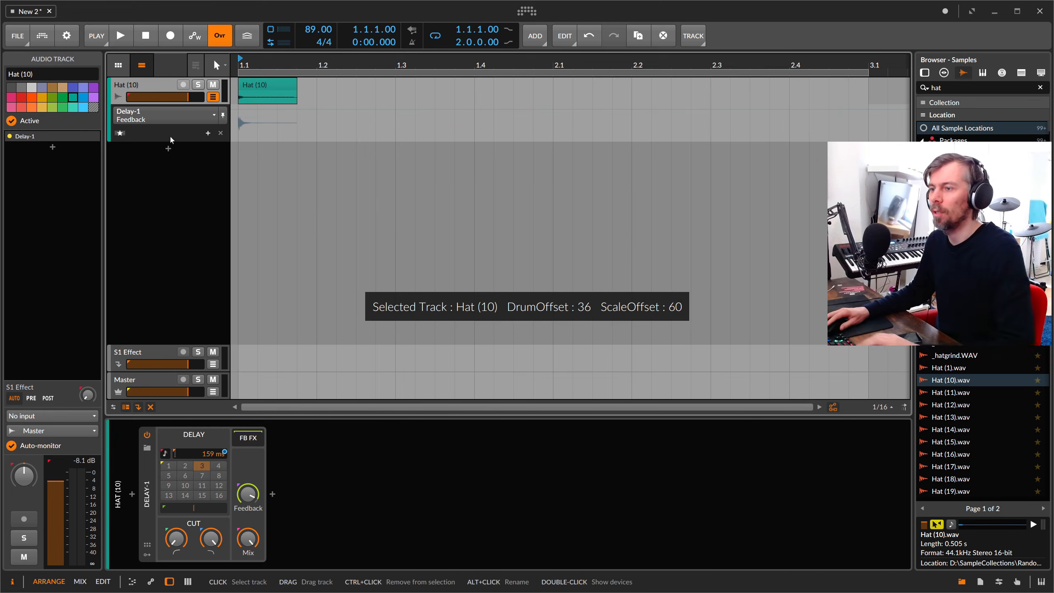
drag(248, 538, 248, 538)
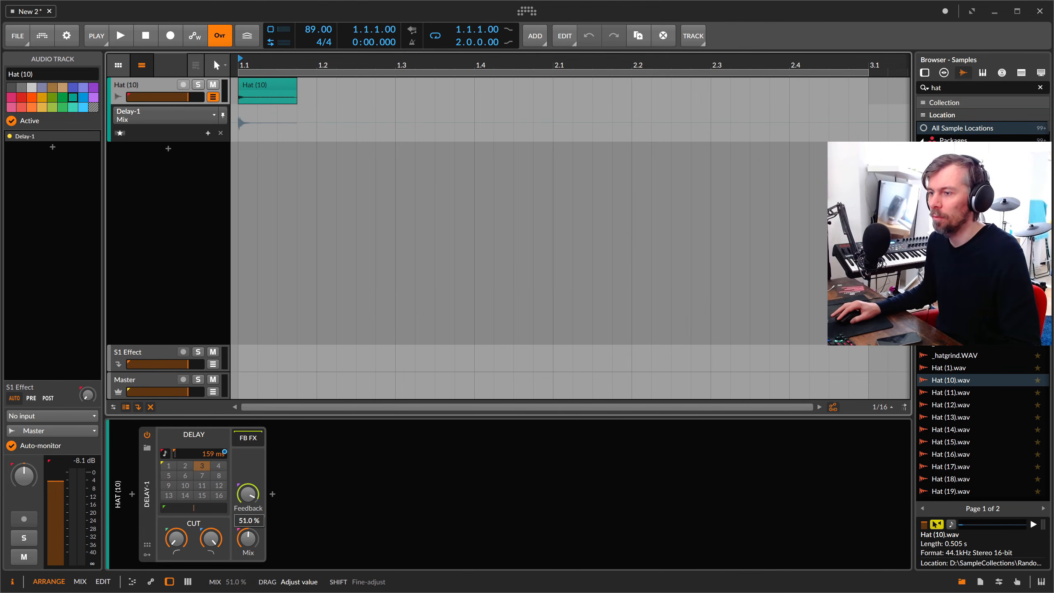
Bounce Hat (10) from 1.1.1.00 to 1.3.1.00 post-fader to a new audio track and make that track taller.
drag(241, 100, 392, 100)
right_click(375, 95)
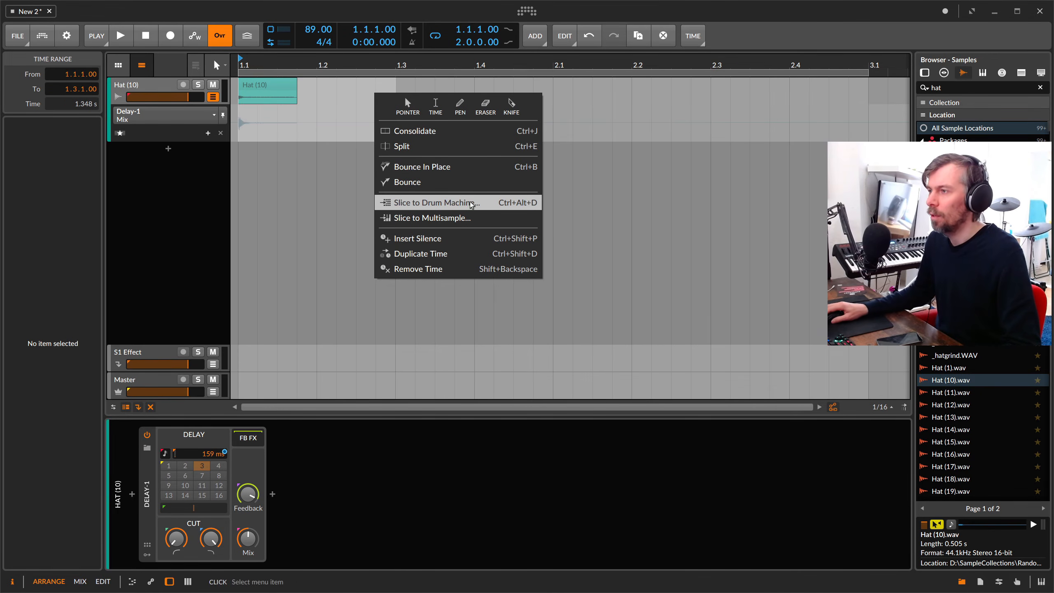
click(452, 184)
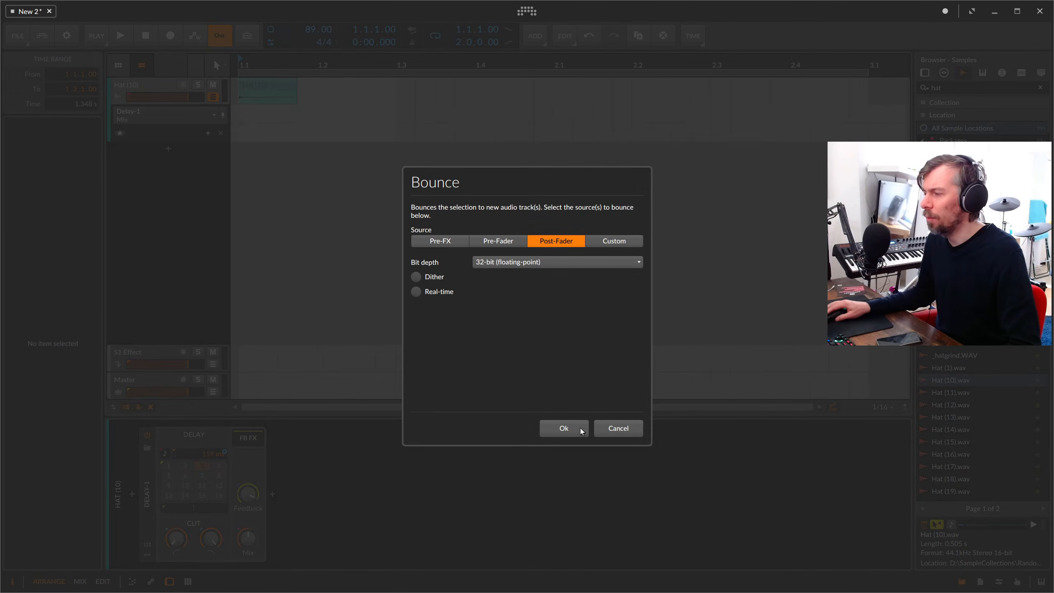
click(564, 428)
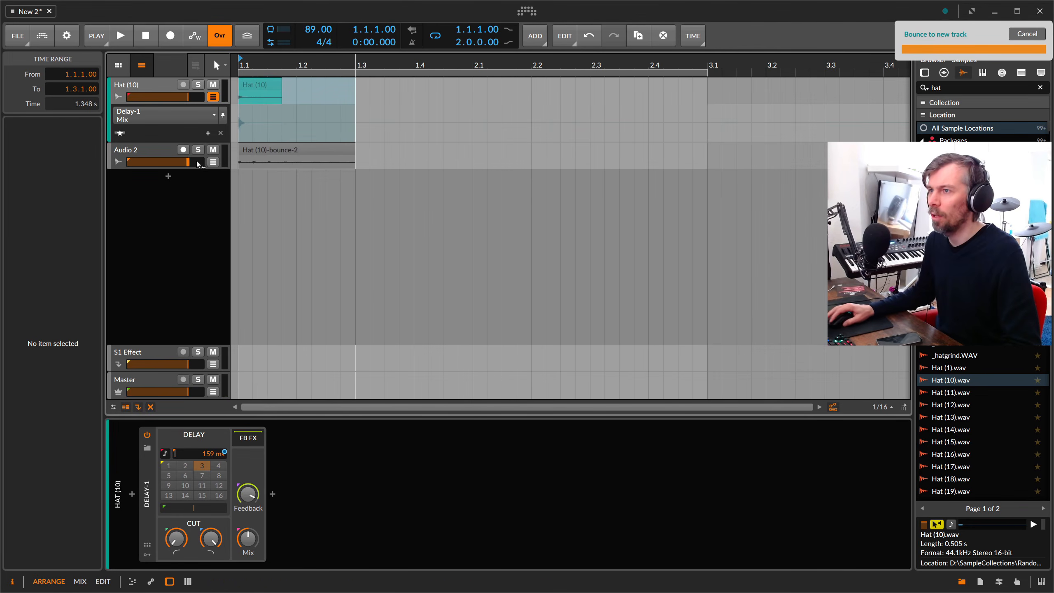
drag(199, 166, 206, 204)
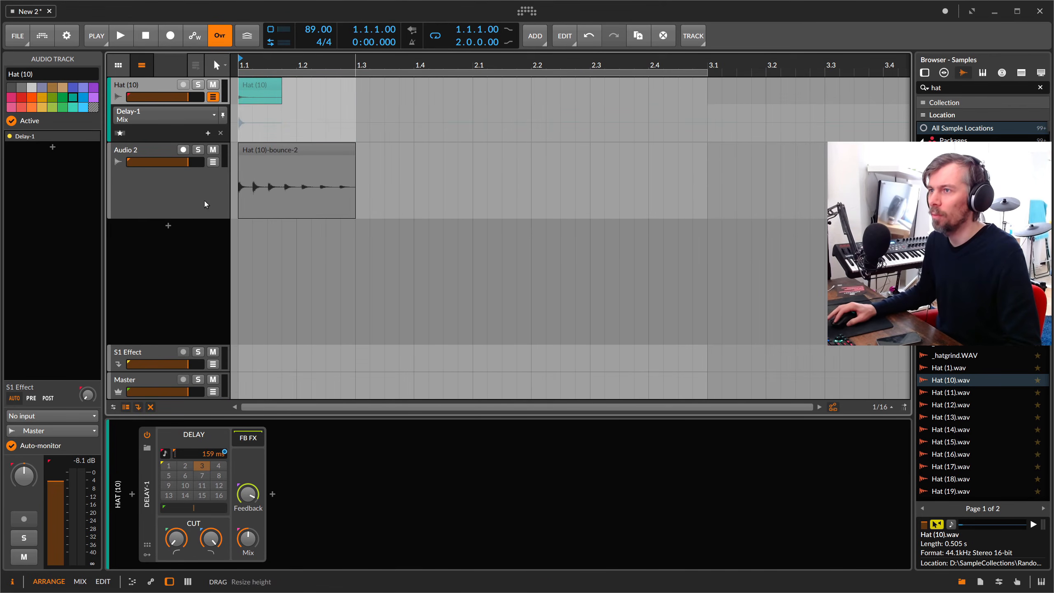
Play the bounced hat clip with the Audio 2 track soloed.
drag(254, 65, 259, 138)
key(space)
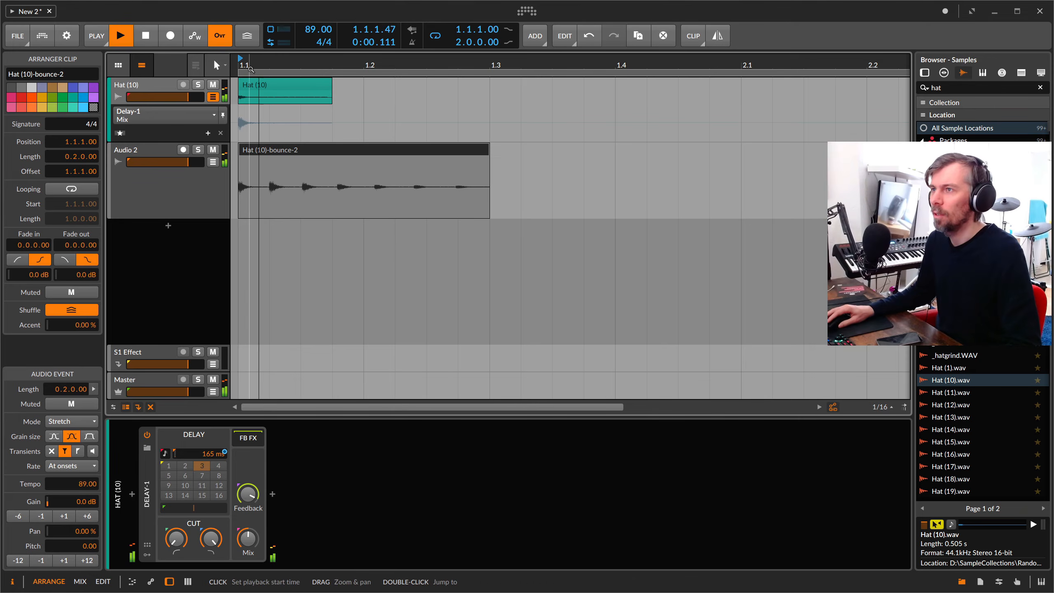
click(199, 150)
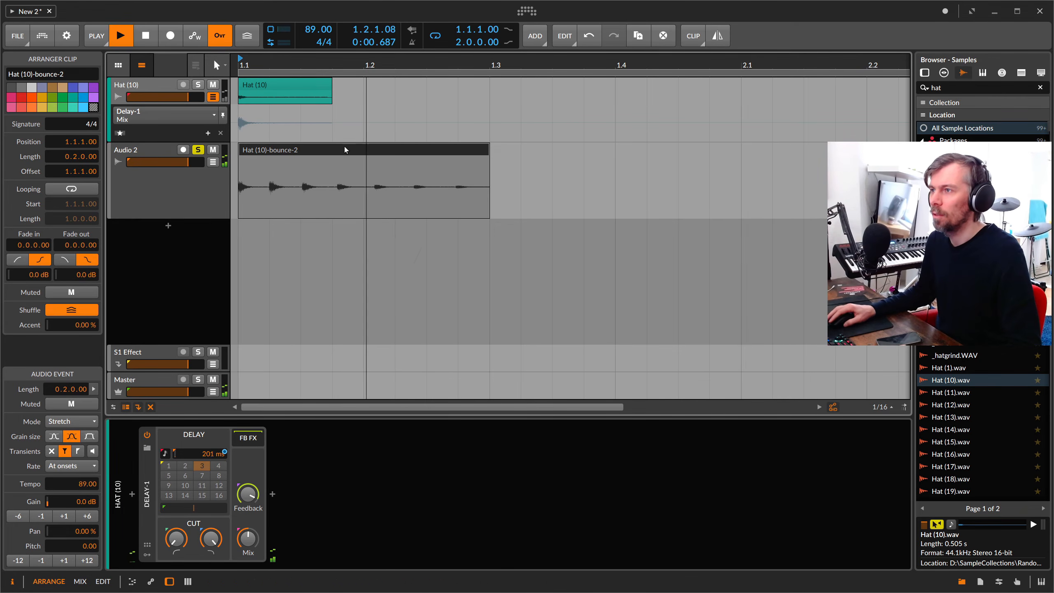
key(space)
Duplicate the Hat (10)-bounce-2 clip, reverse the copy, and move it to 2.3.1.00 so it ends at bar 3.
drag(383, 61, 339, 150)
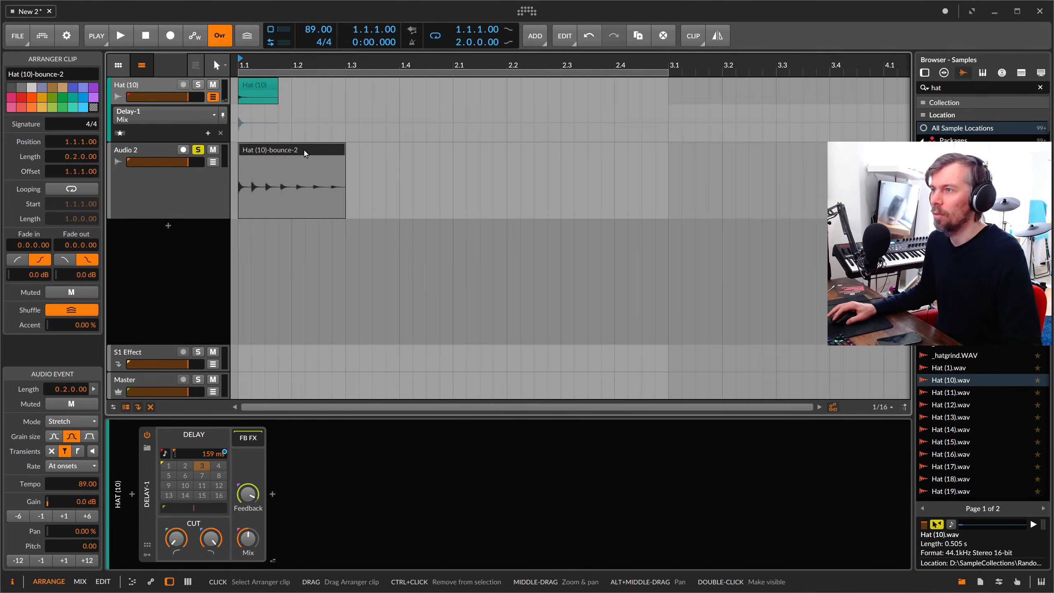
key(ctrl+d)
right_click(384, 152)
click(373, 153)
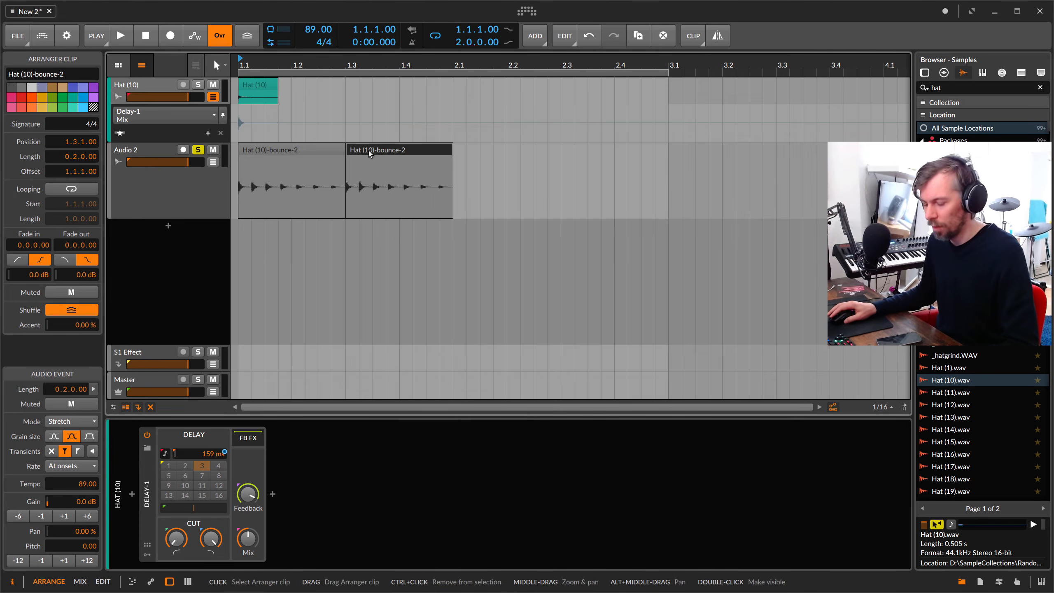
drag(380, 152, 597, 152)
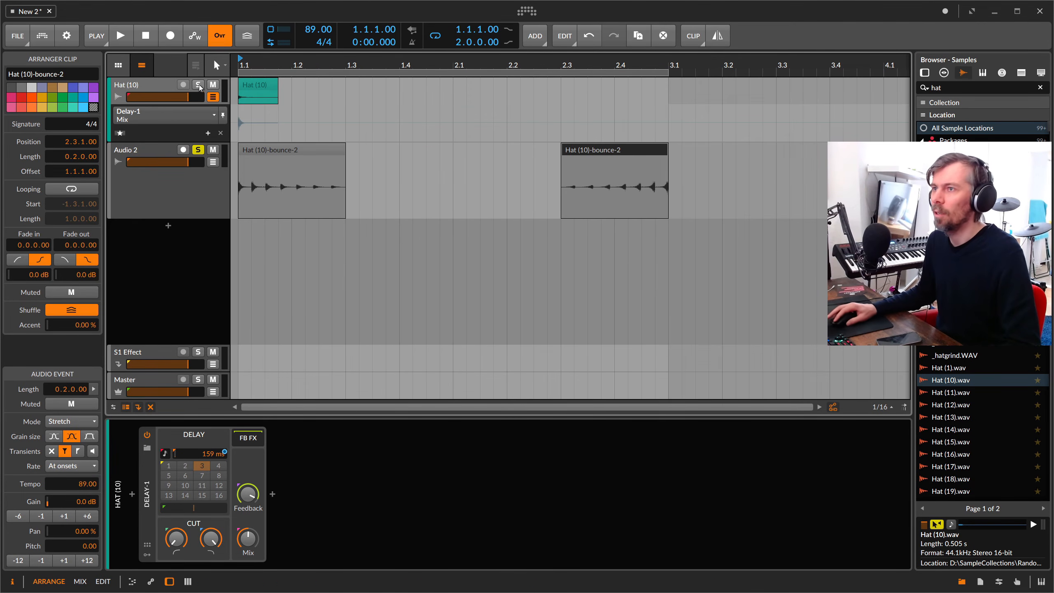
Unsolo Audio 2, set the Delay-1 time automation to fall from 108 ms to 10.0 ms at bar 2, and start playback.
click(233, 140)
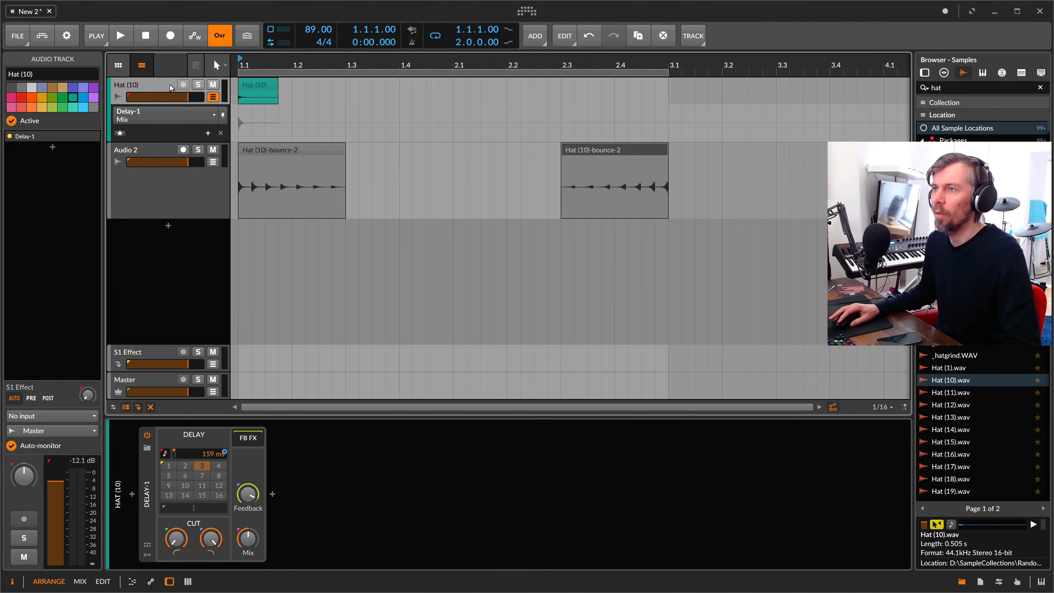
click(251, 480)
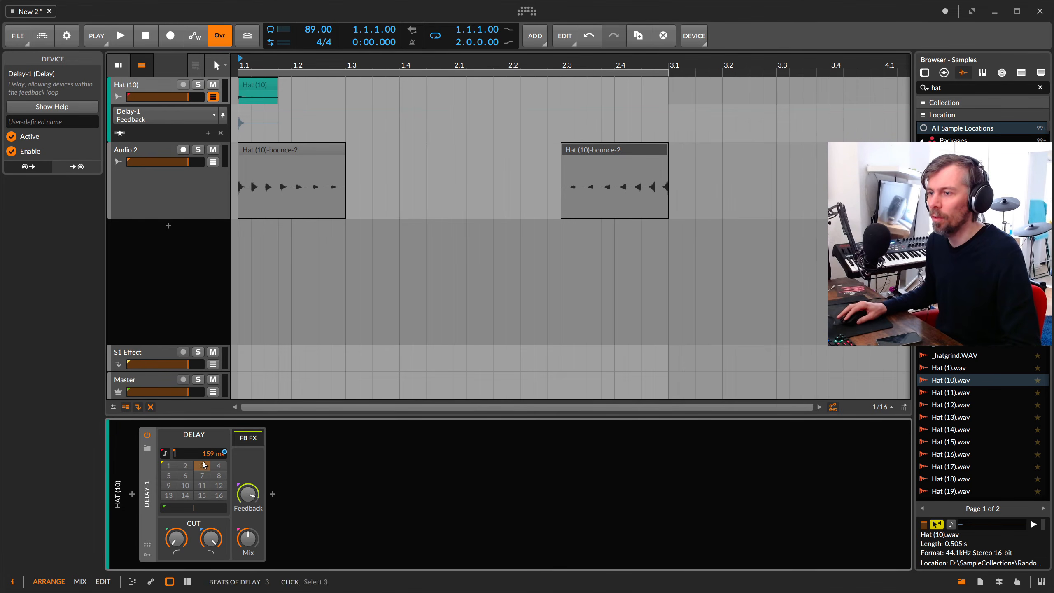
click(187, 121)
click(188, 134)
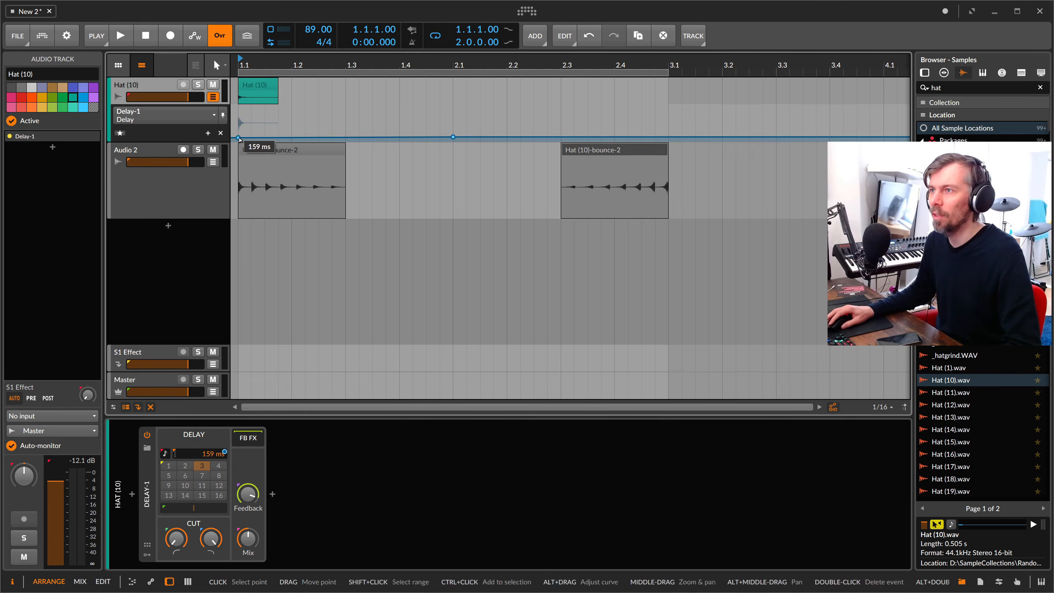
click(238, 138)
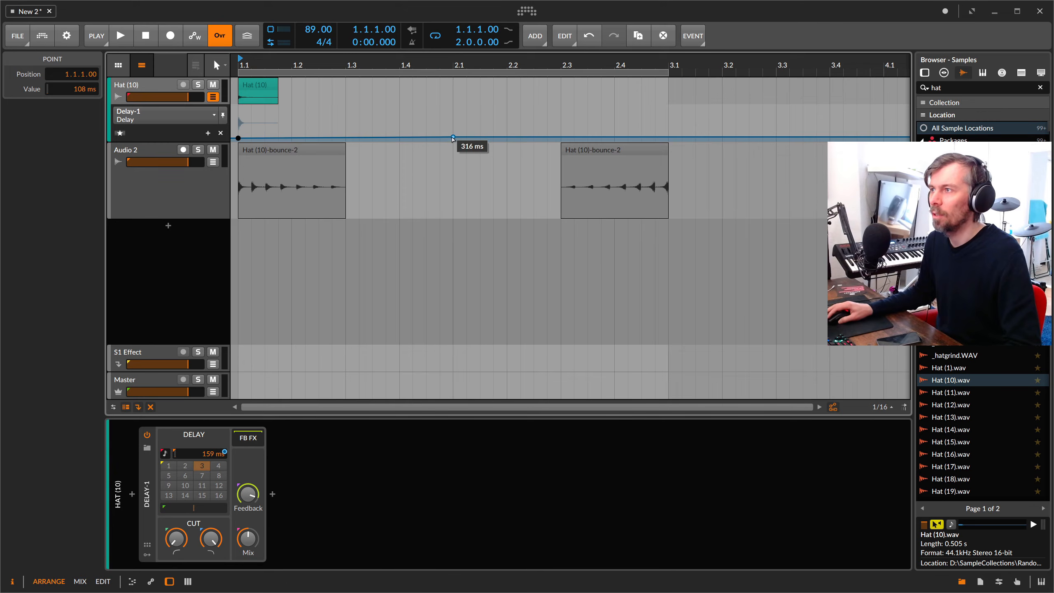
drag(454, 137, 467, 139)
key(space)
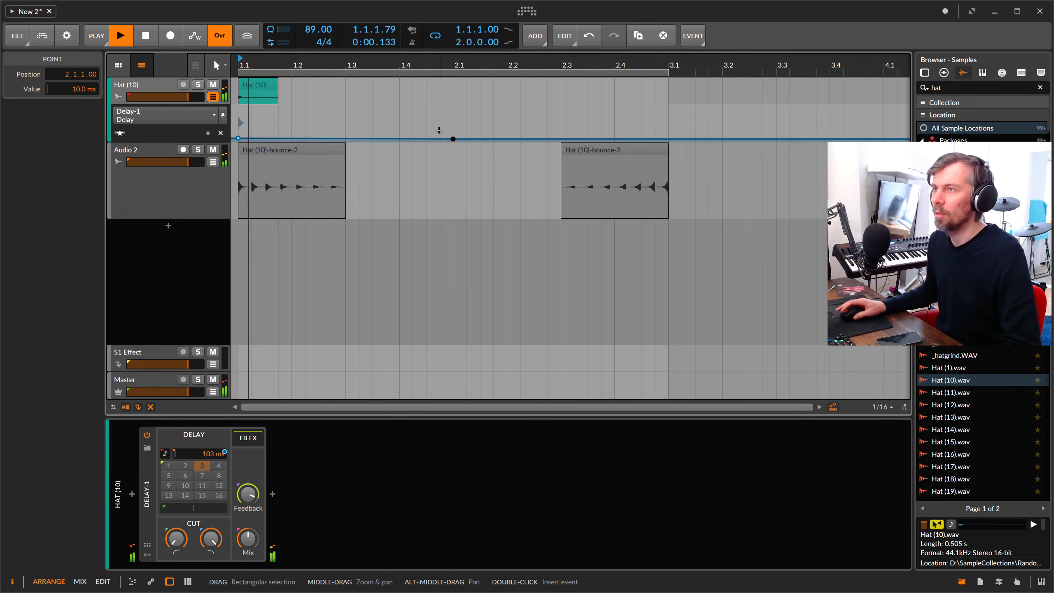
Raise the starting point of the Delay-1 time automation to 238 ms and play the result.
click(239, 138)
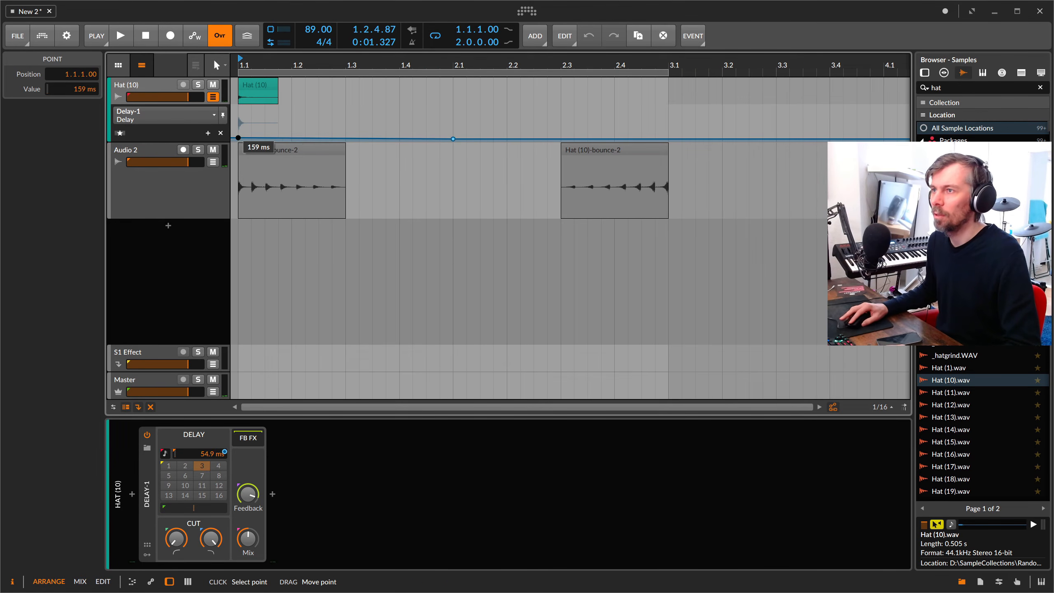
key(space)
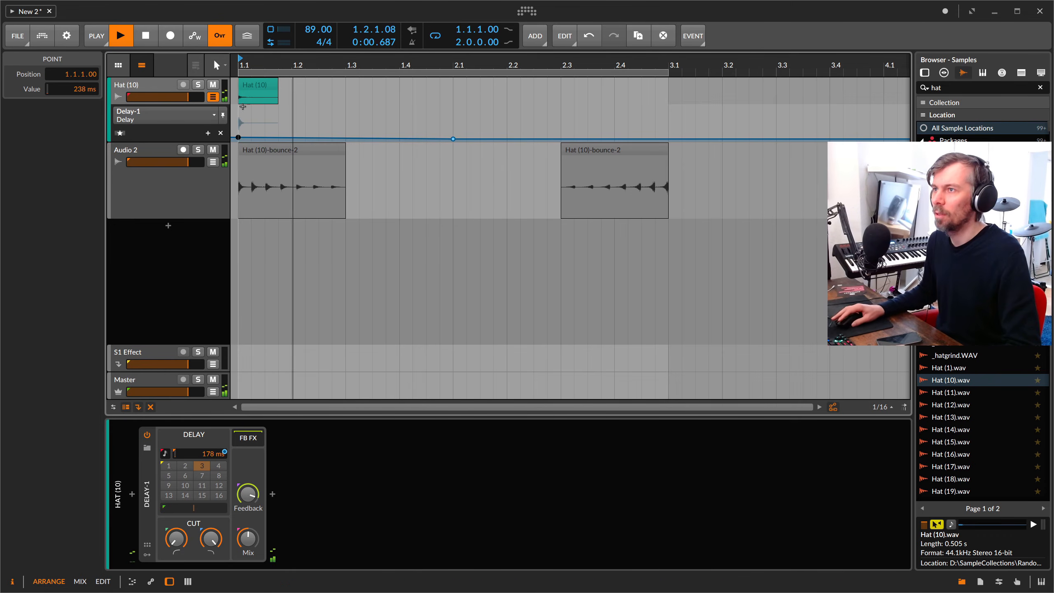
key(space)
Bounce Hat (10) from 1.1.1.00 to 1.3.1.00 to a new track and move the bounced clip to 1.3.1.00.
drag(241, 99, 339, 98)
right_click(339, 99)
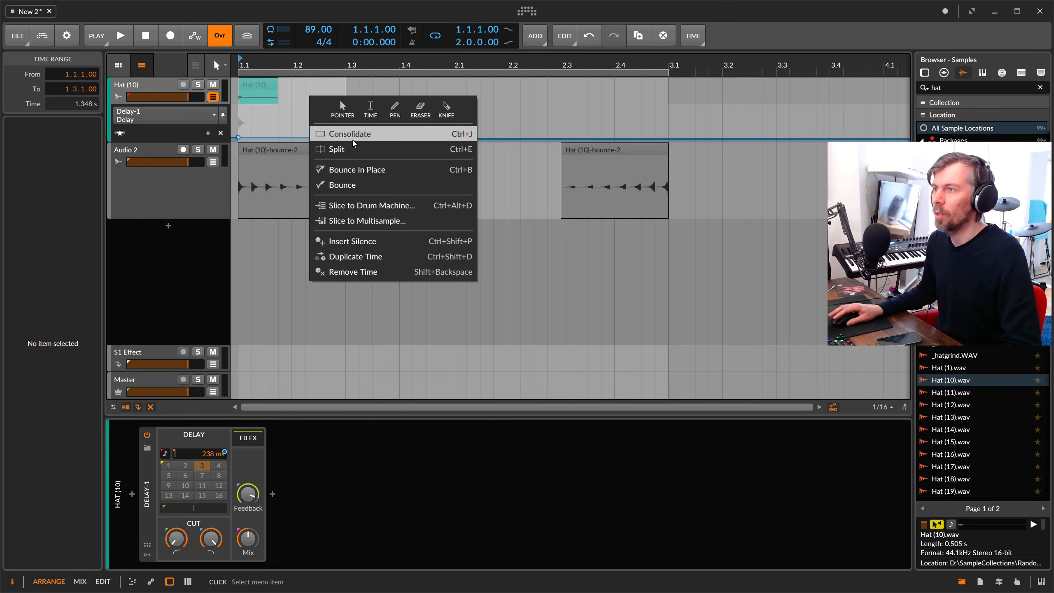
click(353, 183)
click(564, 429)
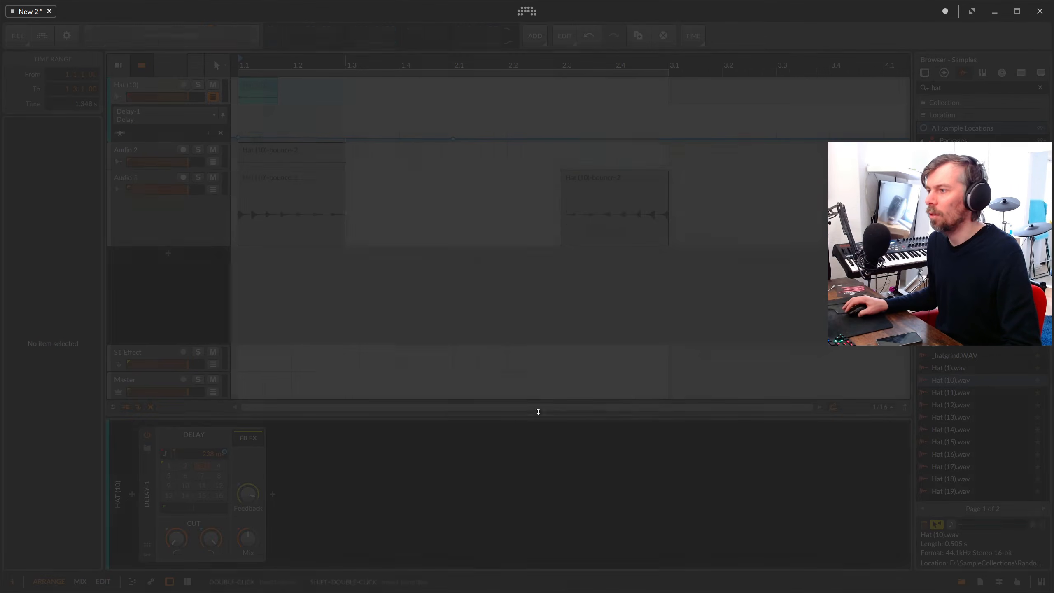
drag(275, 149, 382, 150)
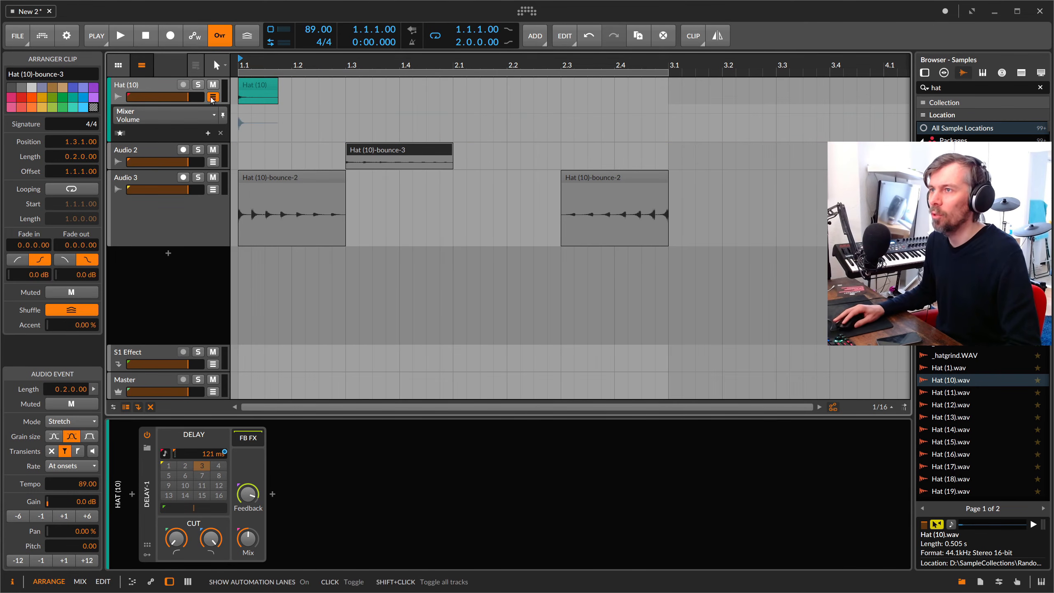
Mute the Hat (10) track, shorten the loop region to one bar, and play the bounced clips from the start.
click(349, 127)
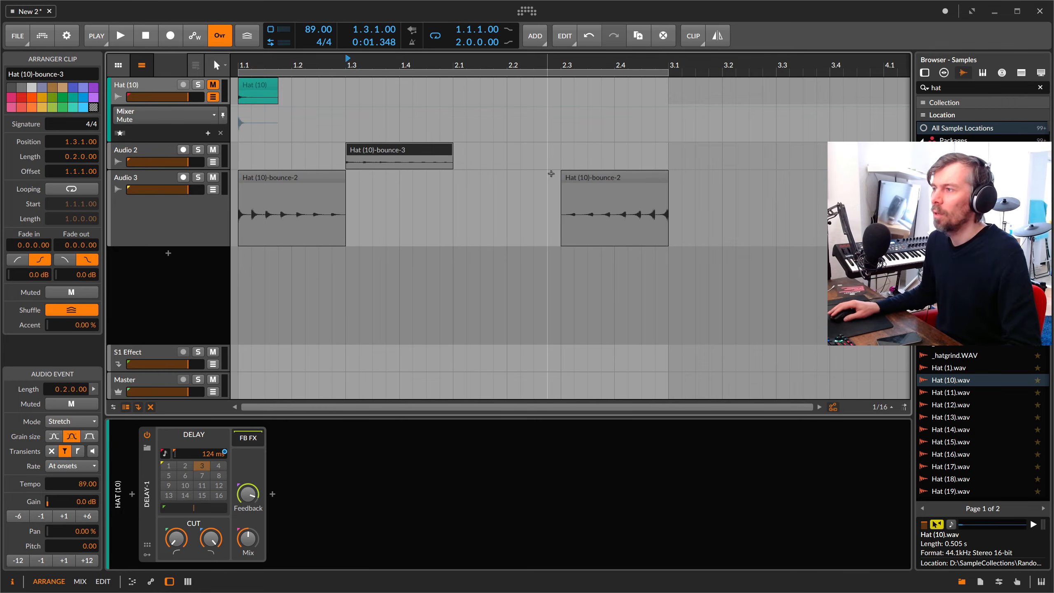
drag(669, 72, 453, 73)
click(243, 65)
key(space)
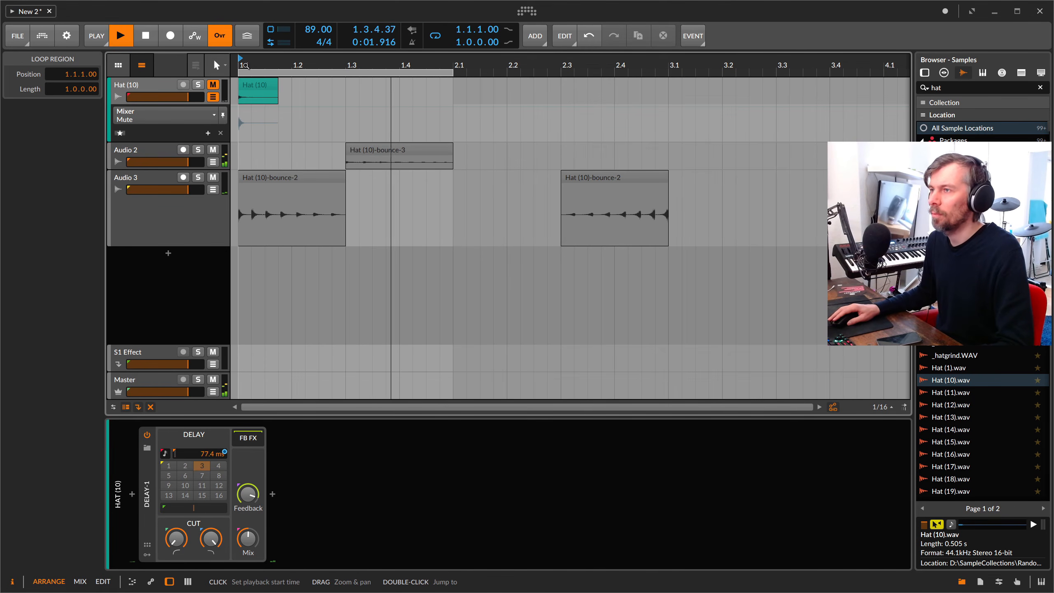
key(space)
Switch to the RandomSpace project and select the HatsFX group track.
click(47, 35)
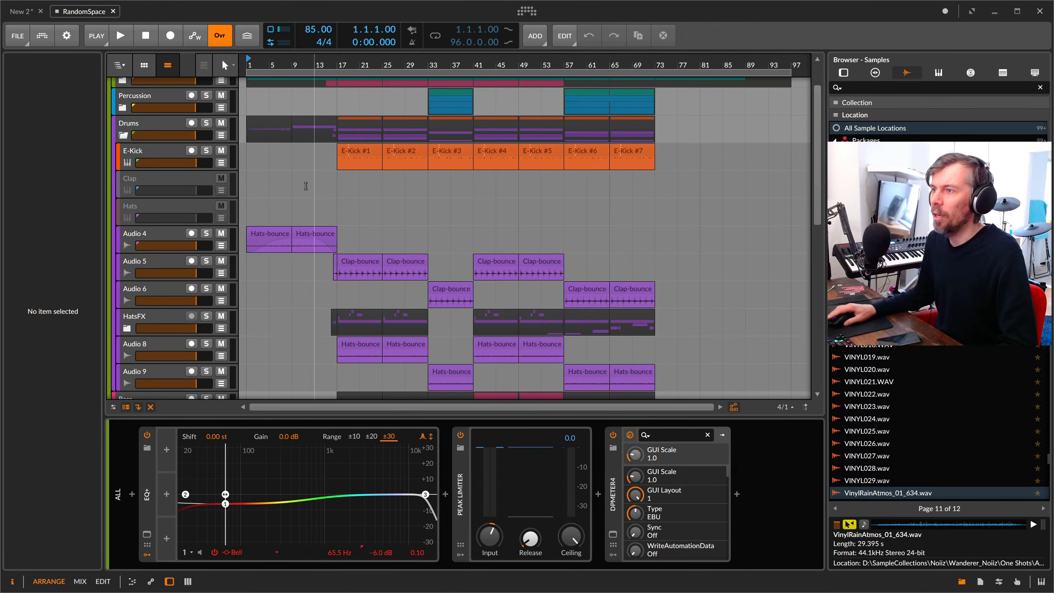
scroll(182, 210, down, 5)
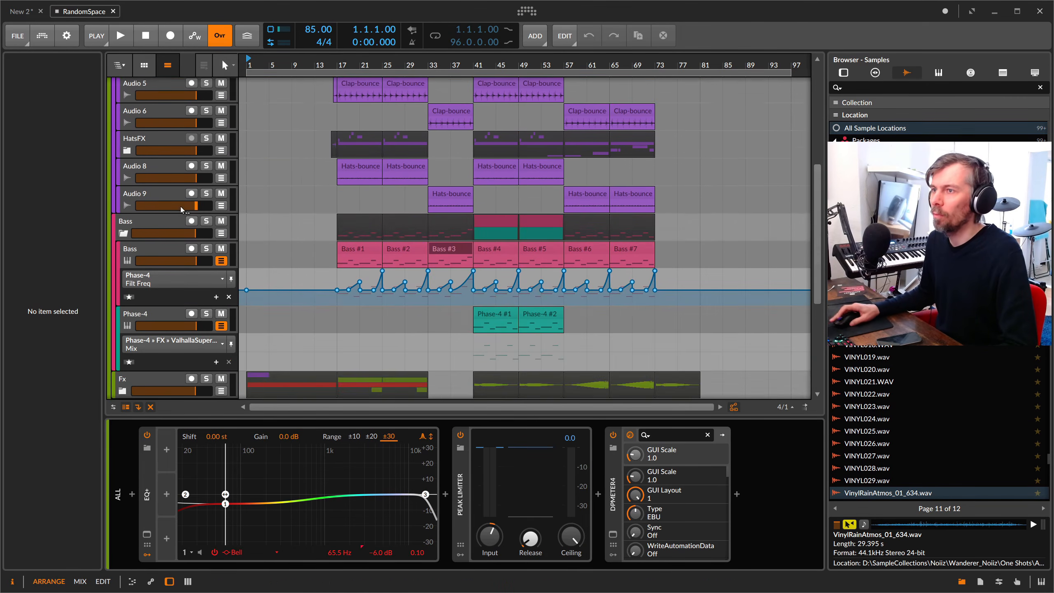
scroll(182, 209, up, 3)
click(157, 227)
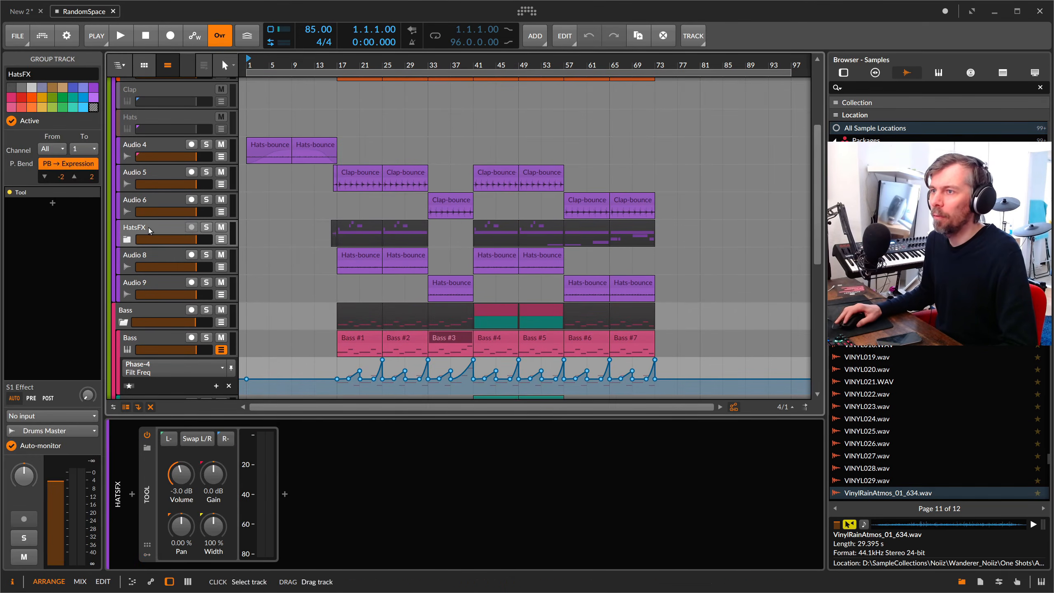
Unfold the HatsFX group track and examine the bounced clips on its inner tracks from about bar 16.
click(128, 239)
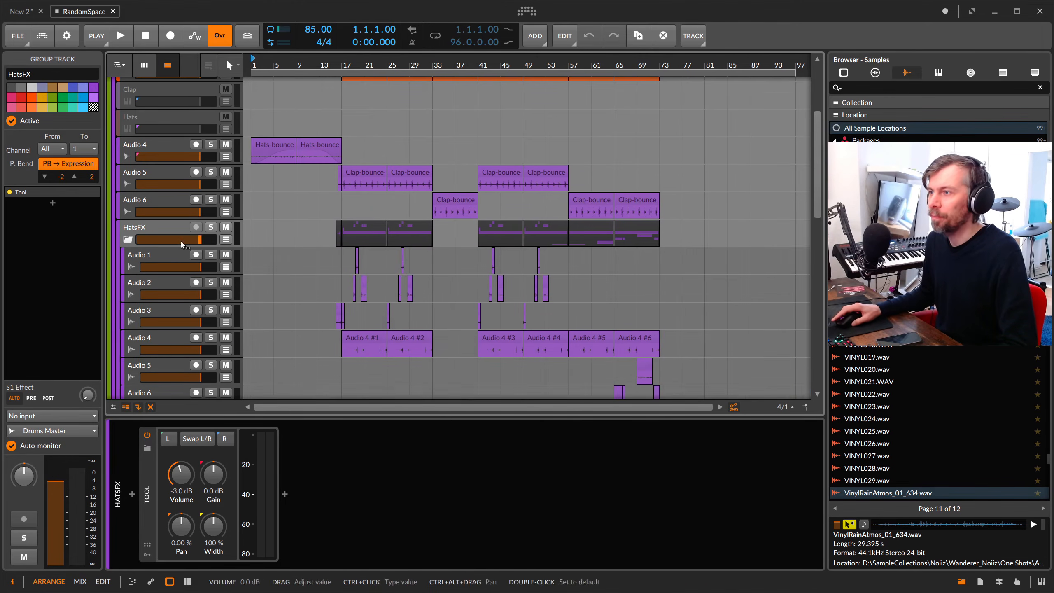
scroll(181, 242, down, 2)
drag(353, 64, 413, 243)
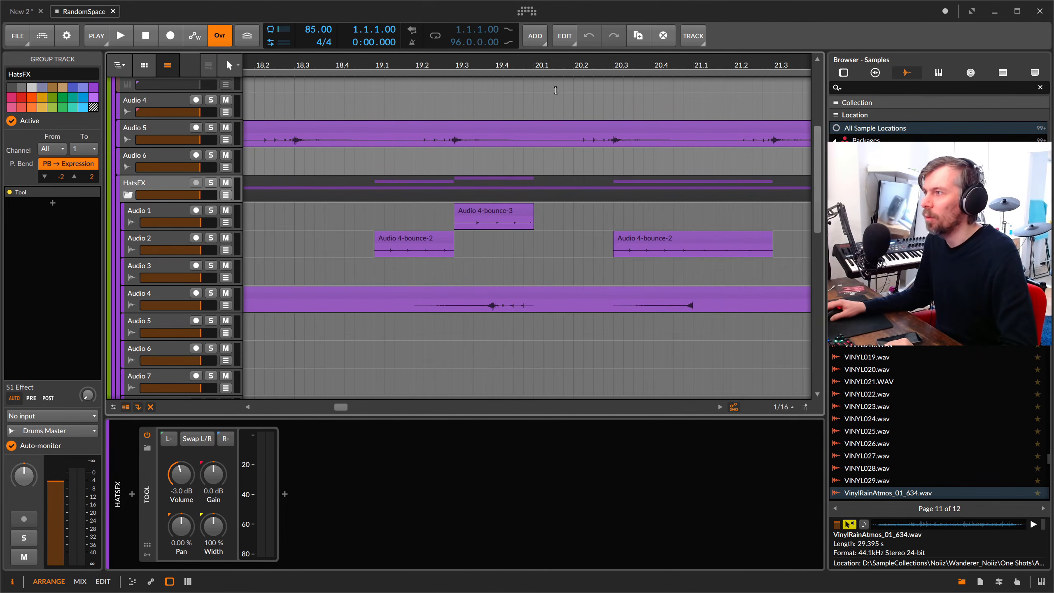
drag(375, 65, 395, 29)
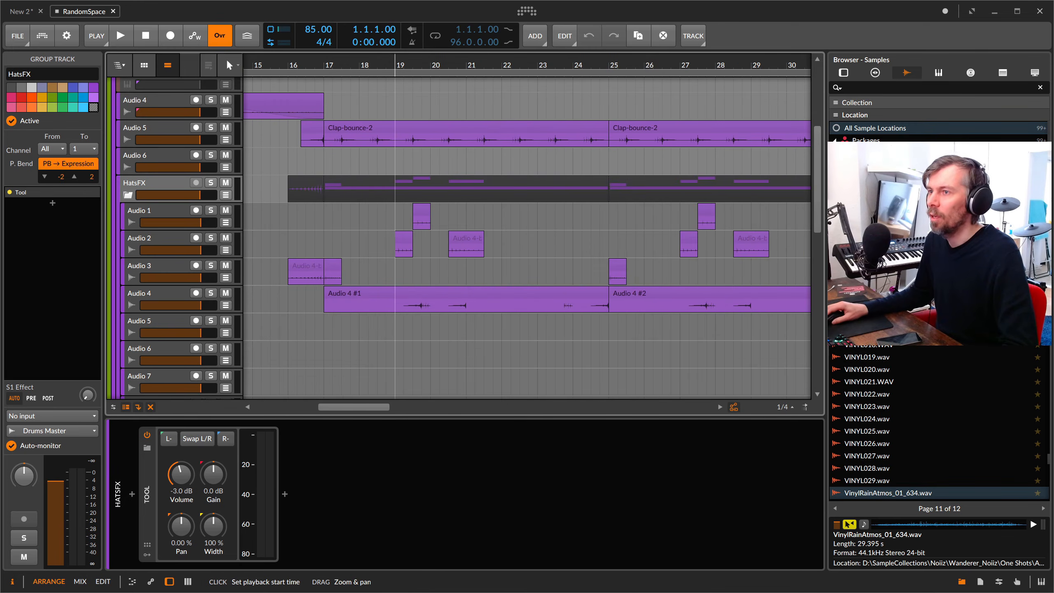
scroll(353, 104, up, 2)
drag(339, 69, 339, 50)
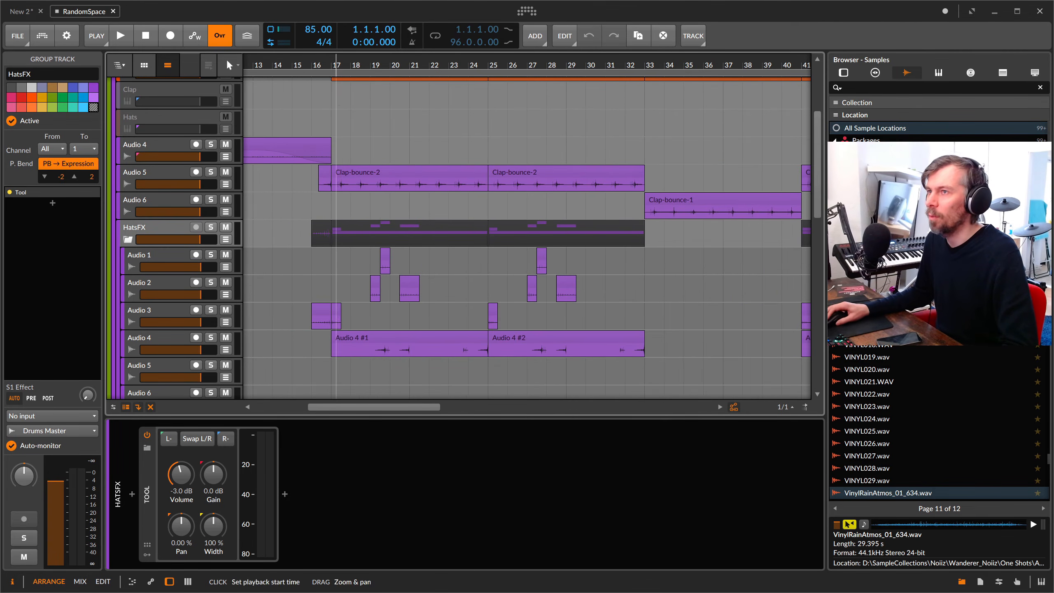
Solo the HatsFX group track and play the arrangement from 17.1.1.00.
click(332, 64)
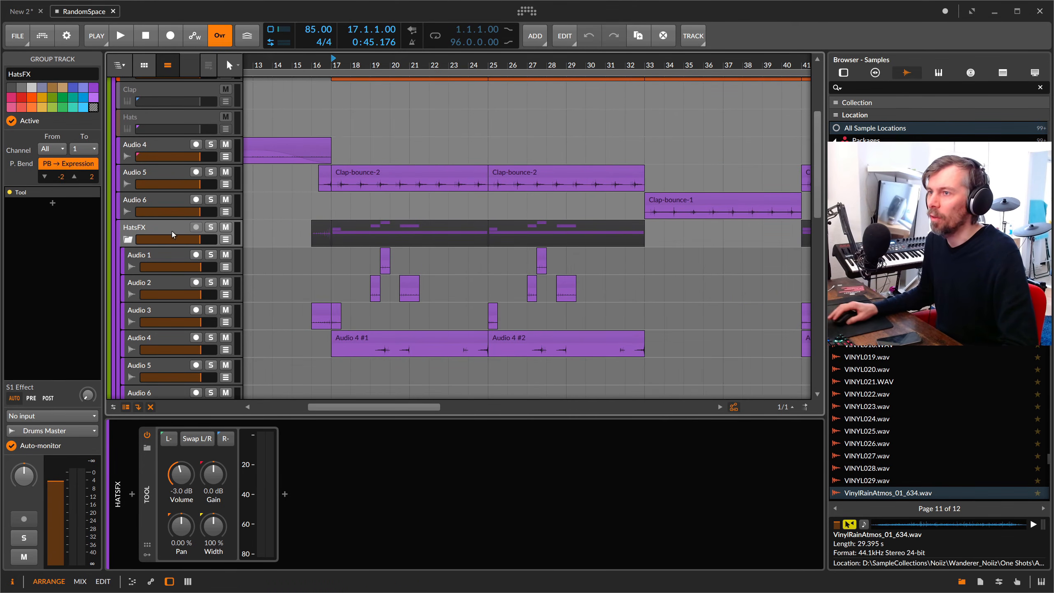
click(211, 227)
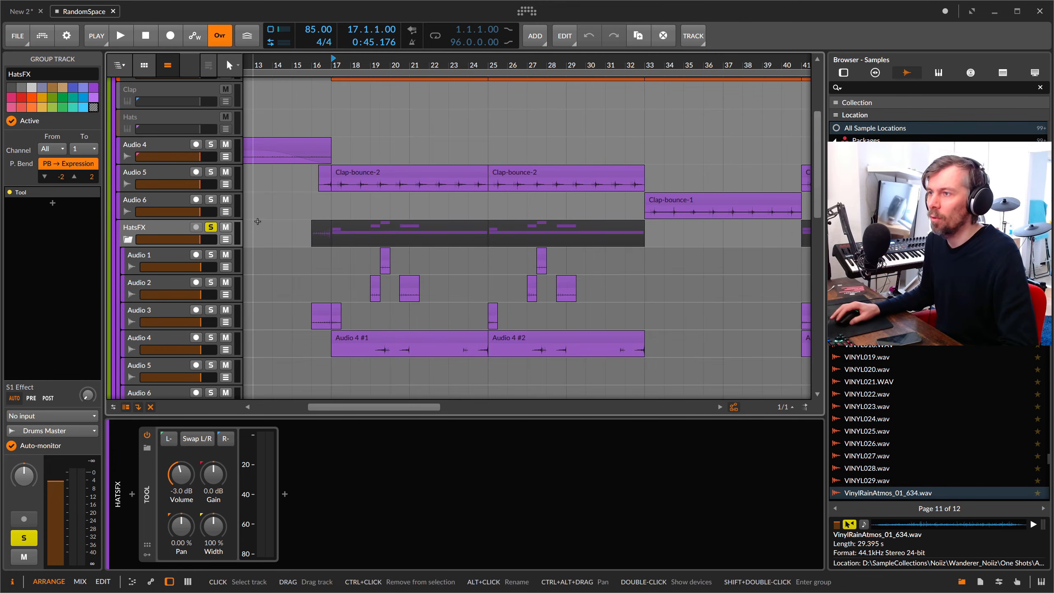
key(space)
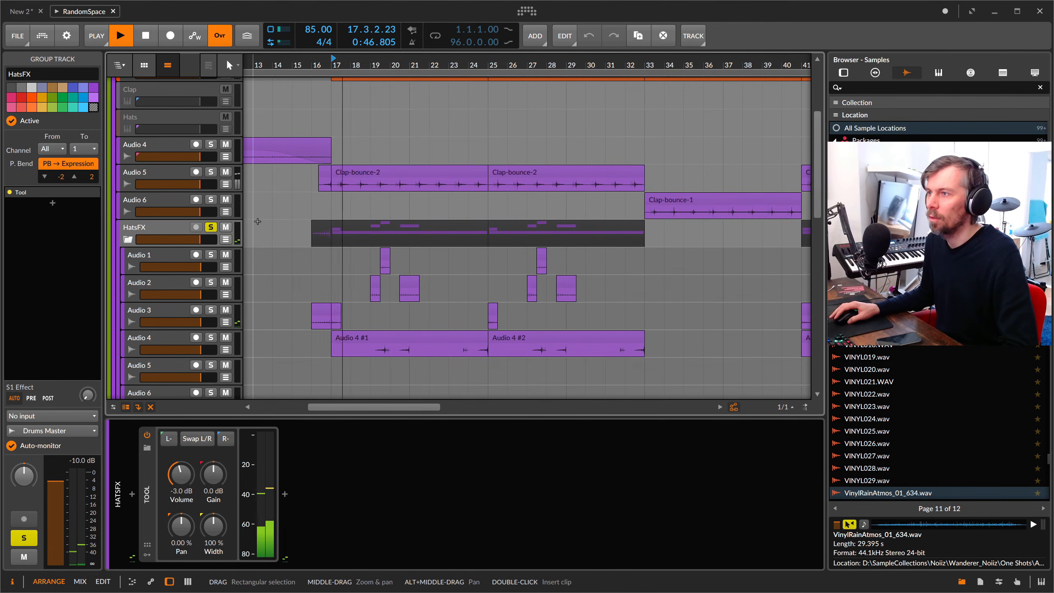
Add Audio 5 to the solo to hear it with HatsFX, then clear the solo on both tracks.
click(211, 173)
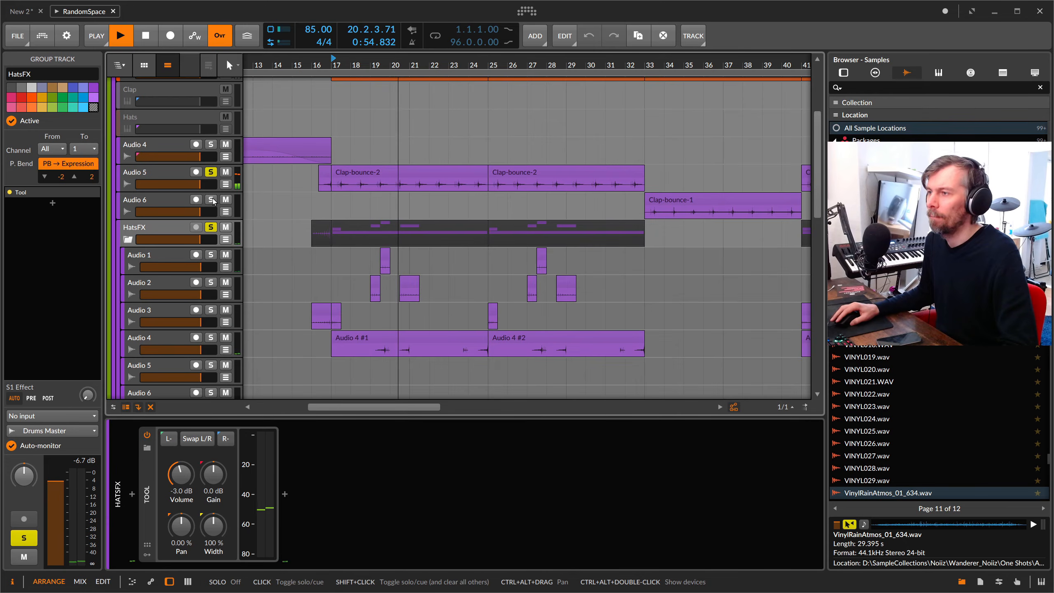
click(211, 227)
click(212, 172)
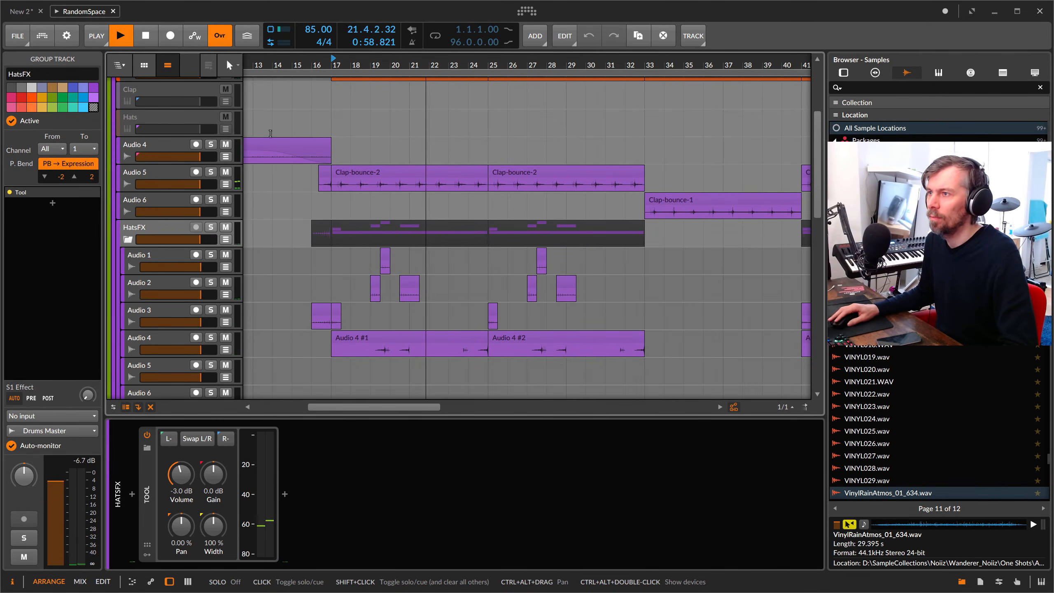
Restart the unsoloed arrangement from bar 16, where the first Audio 3 clip in HatsFX begins.
click(315, 71)
key(space)
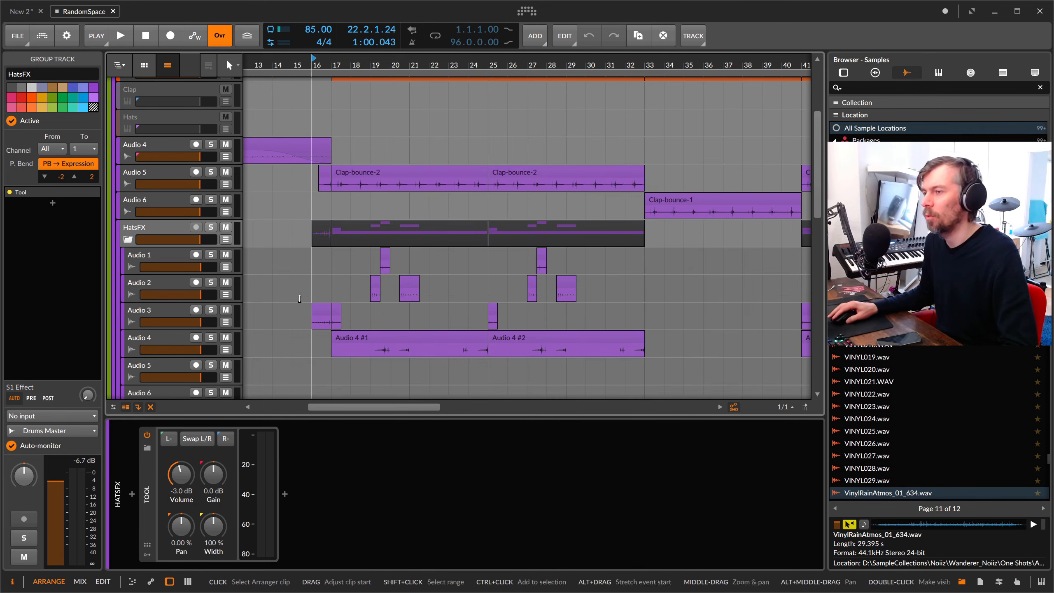
click(313, 312)
key(space)
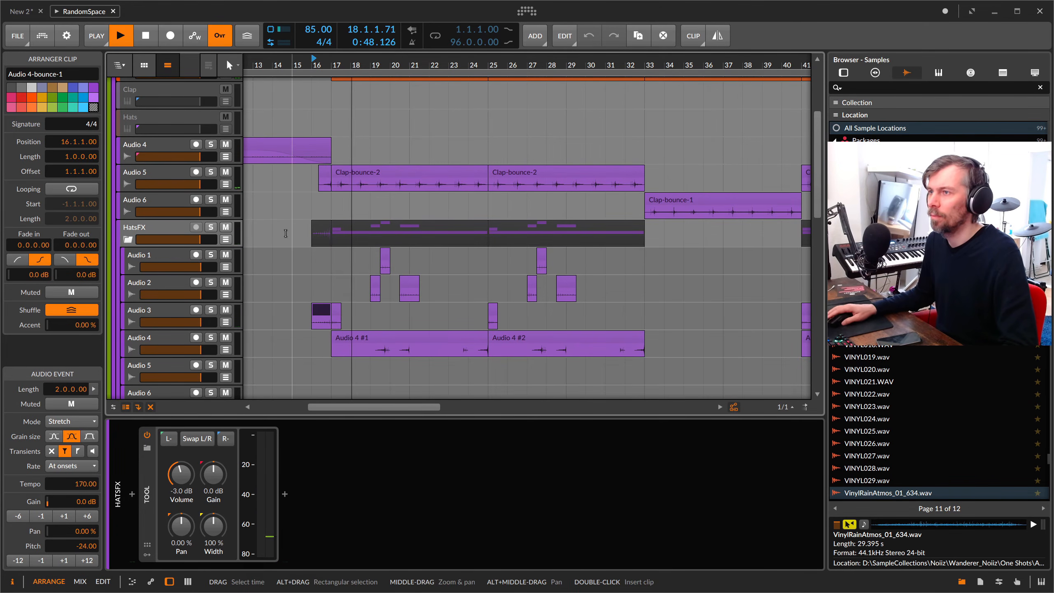
drag(353, 66, 356, 73)
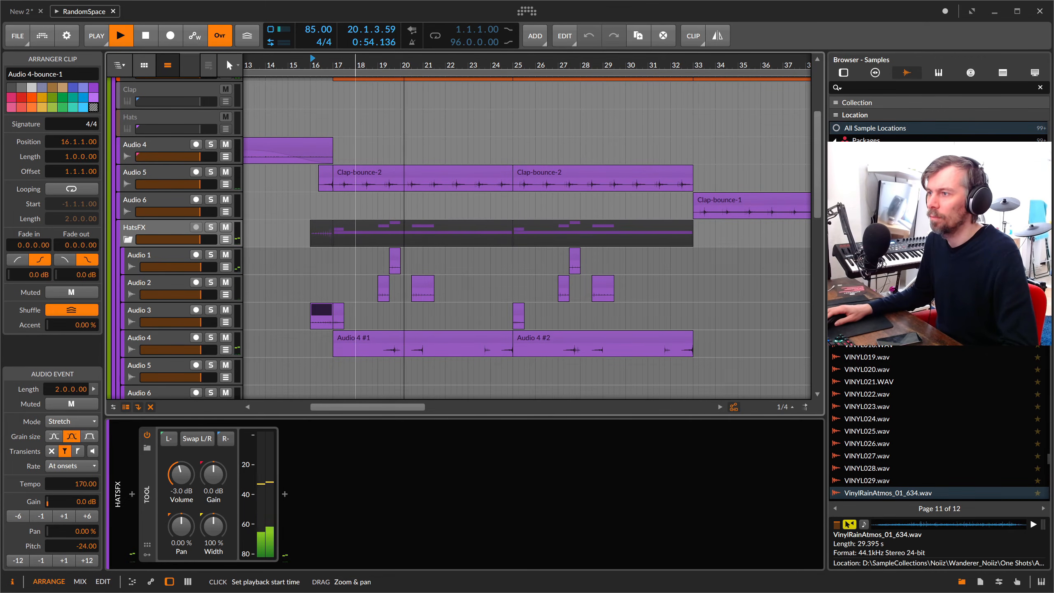
drag(356, 66, 356, 69)
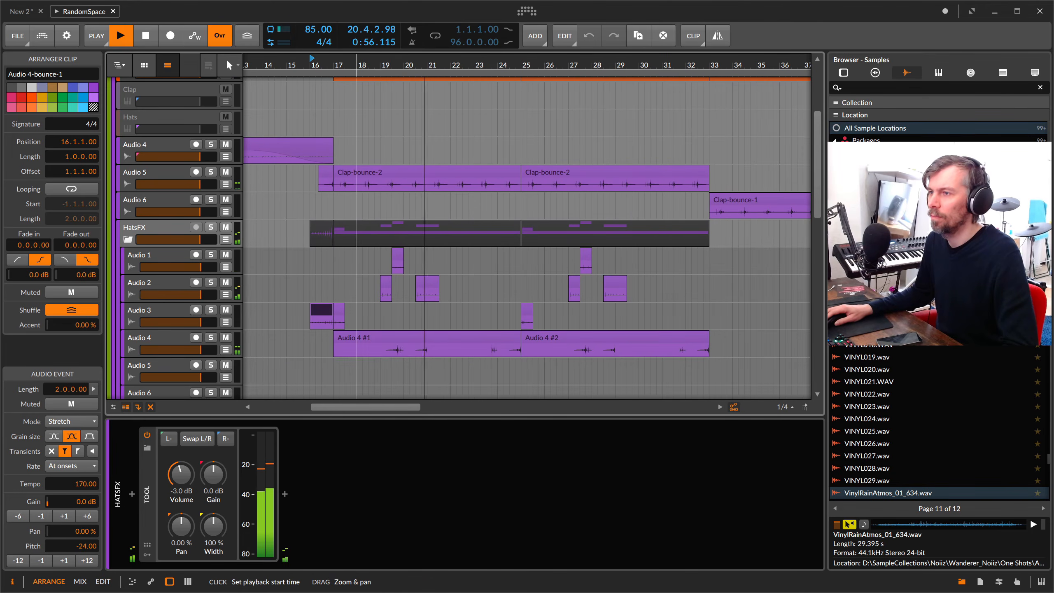
Collapse the All group track and lower the Master volume to -37.0 dB during playback.
scroll(359, 157, down, 10)
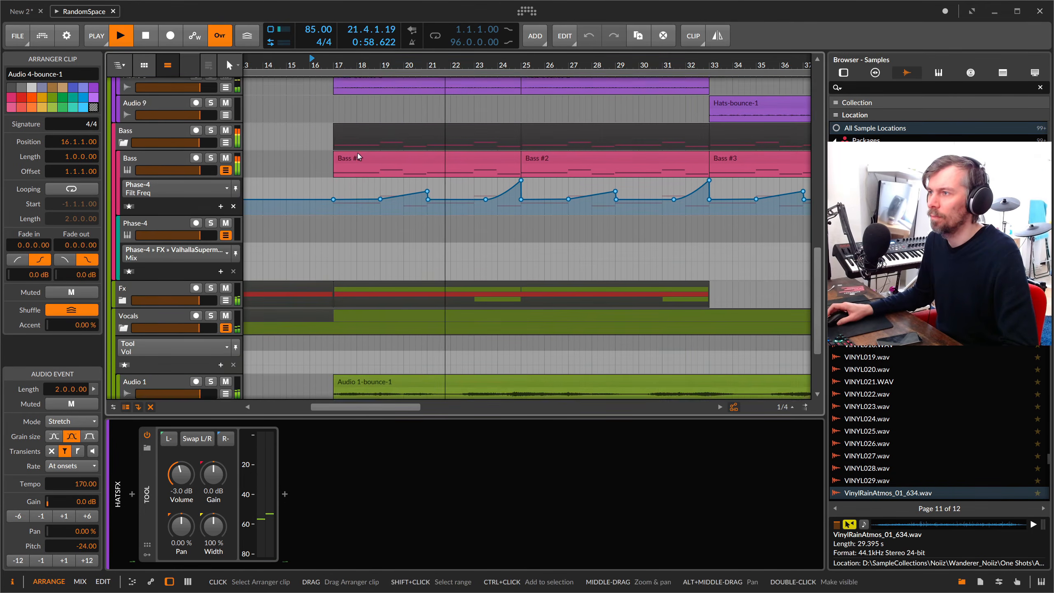
scroll(359, 156, down, 1)
drag(371, 66, 371, 61)
scroll(372, 133, up, 12)
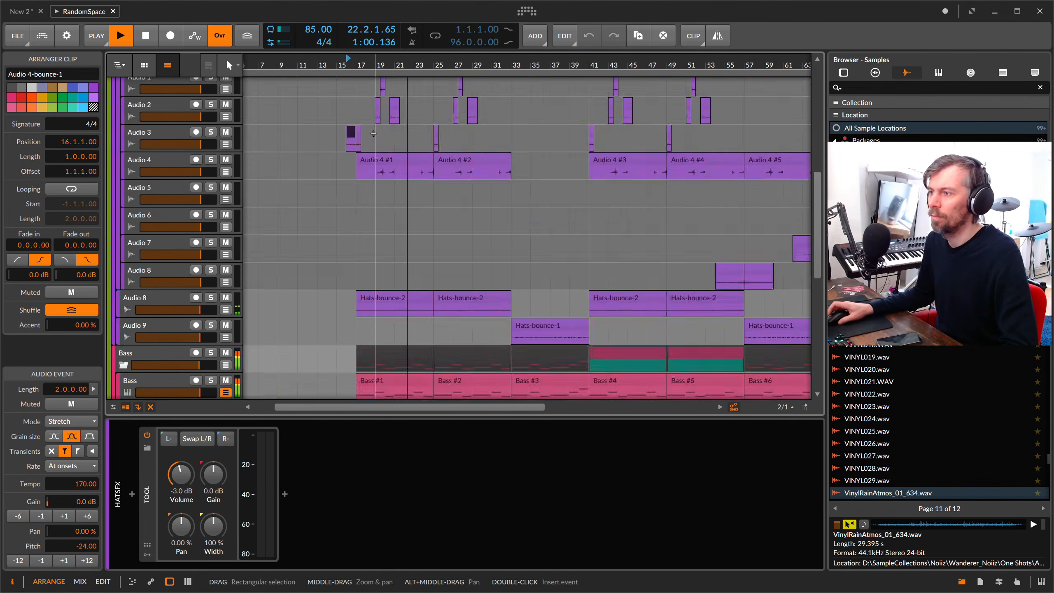
scroll(372, 133, up, 1)
click(165, 84)
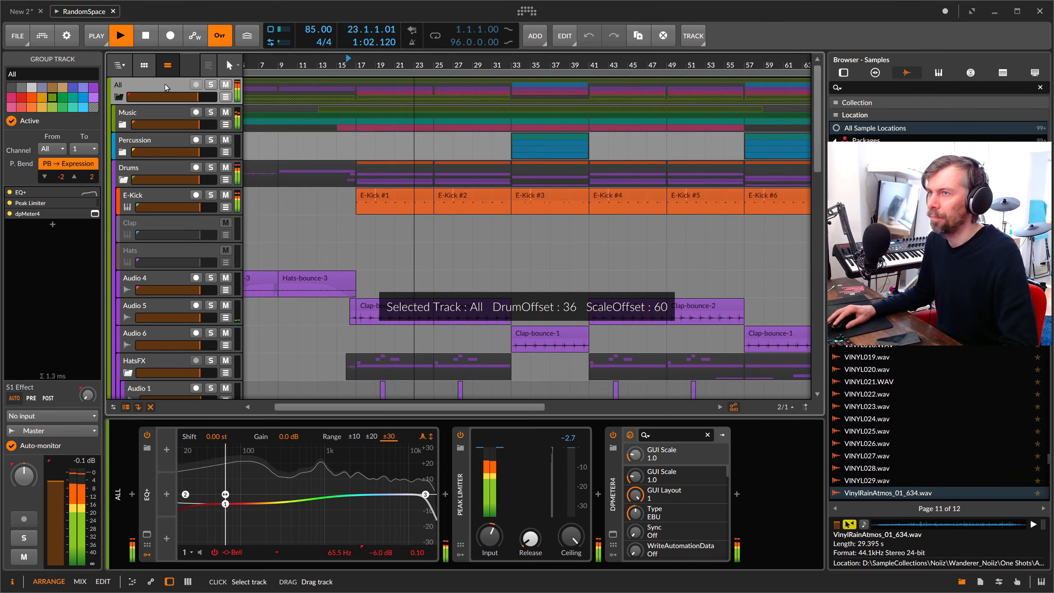
click(121, 97)
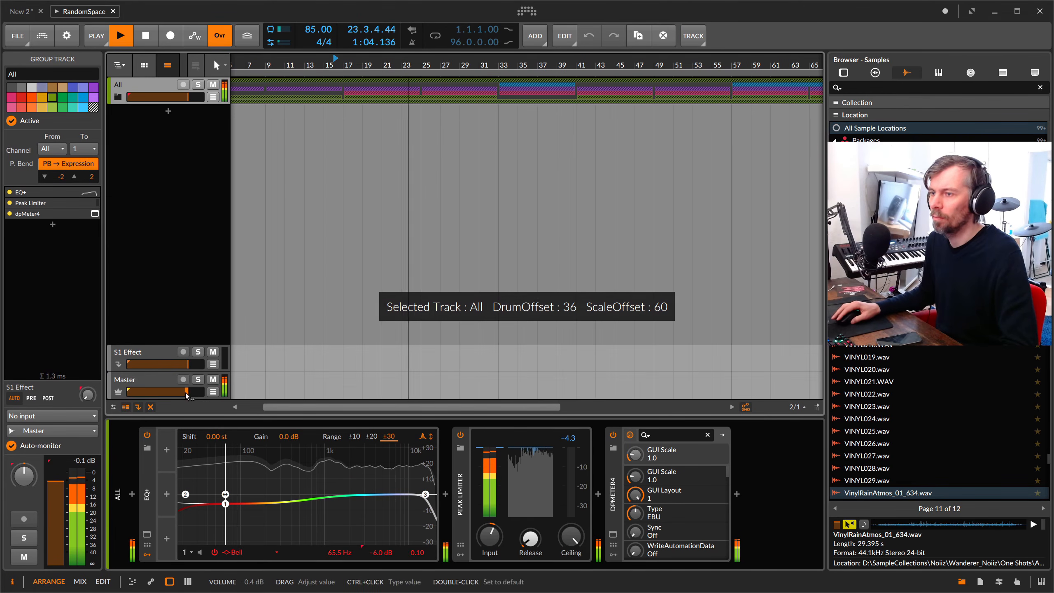
drag(152, 392, 141, 392)
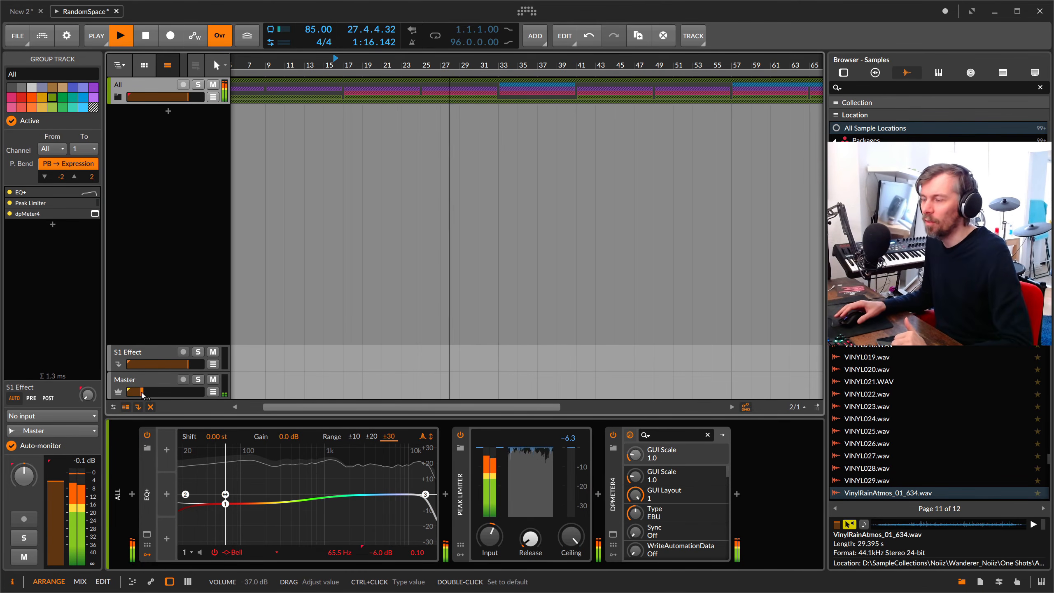
click(148, 385)
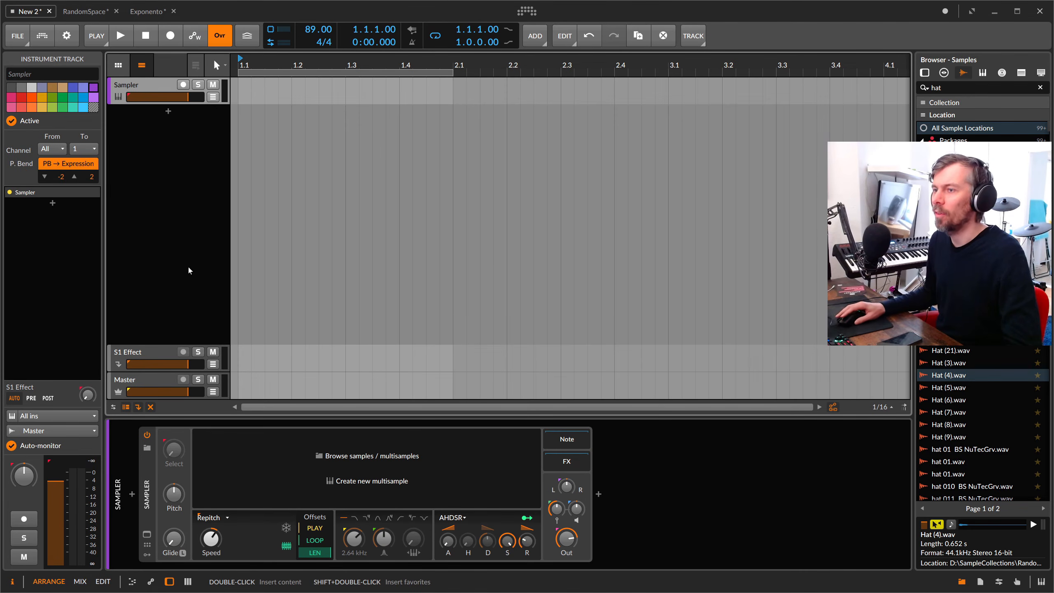
In the New 2 project, load Hat (4).wav into the Sampler with keytracking at 0 % and the play start at 9.75 ms.
drag(949, 375, 335, 475)
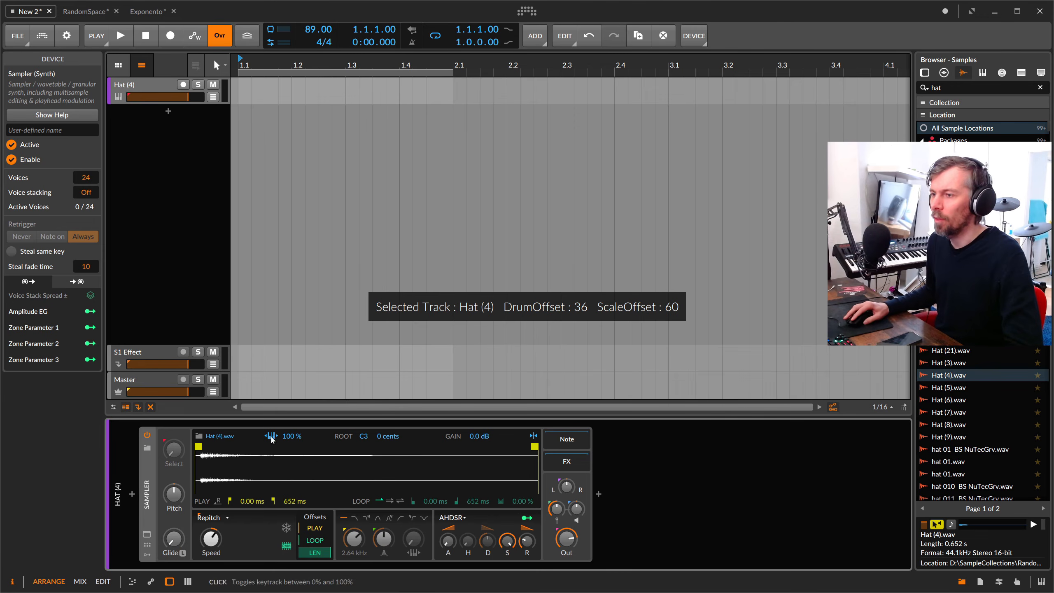
drag(203, 445, 201, 446)
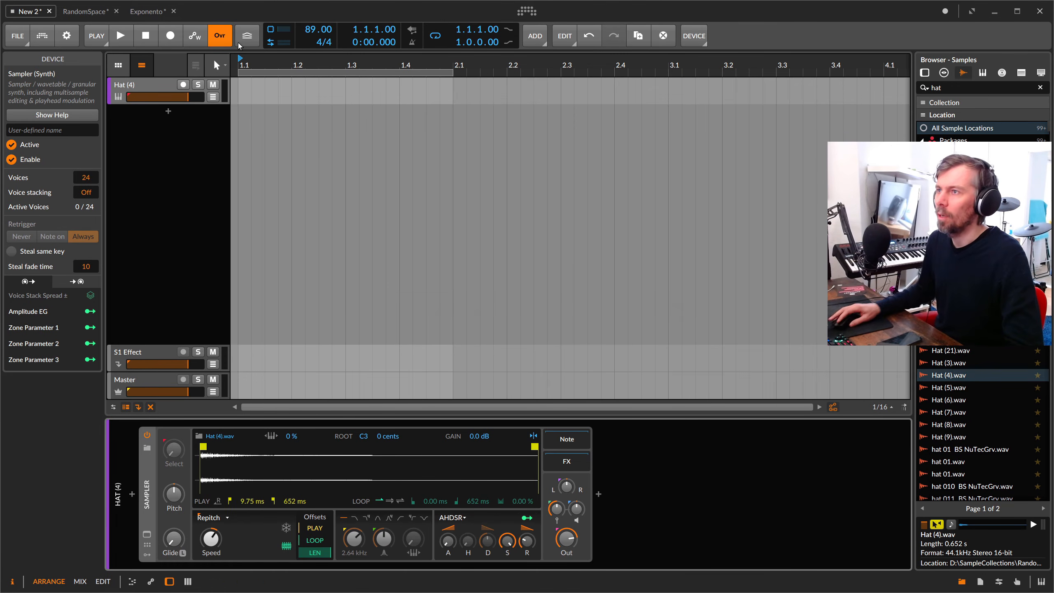
Create a one-bar clip on the Hat (4) track and fill it with eight consecutive eighth-note F2 notes.
double_click(246, 86)
double_click(306, 86)
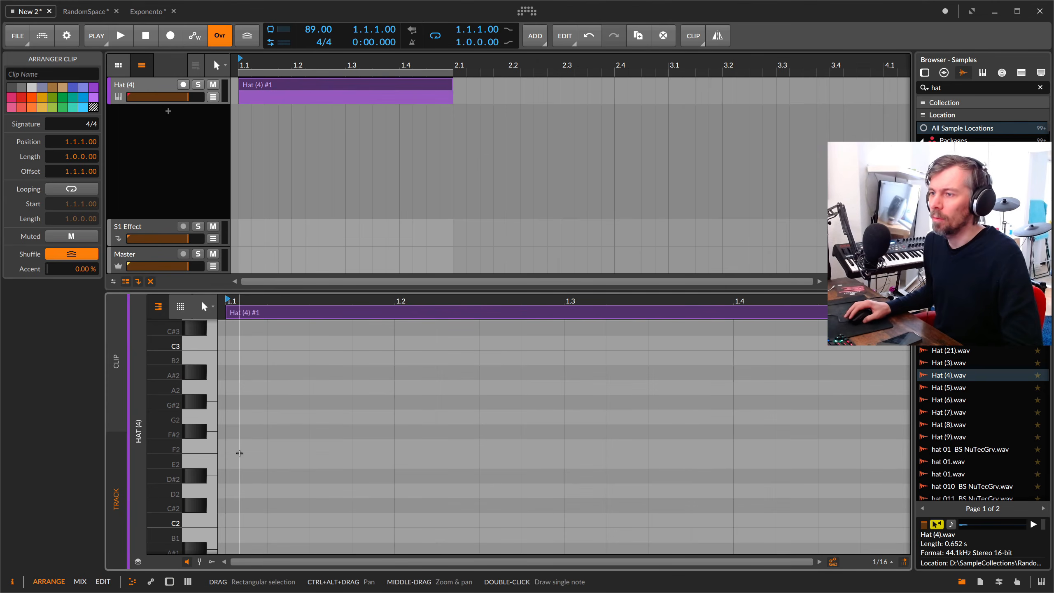
double_click(239, 452)
drag(239, 453, 269, 458)
key(ctrl+d)
key(ctrl+d)
key(ctrl+d)
scroll(278, 300, down, 5)
key(ctrl+d)
key(ctrl+d)
key(ctrl+d)
key(ctrl+d)
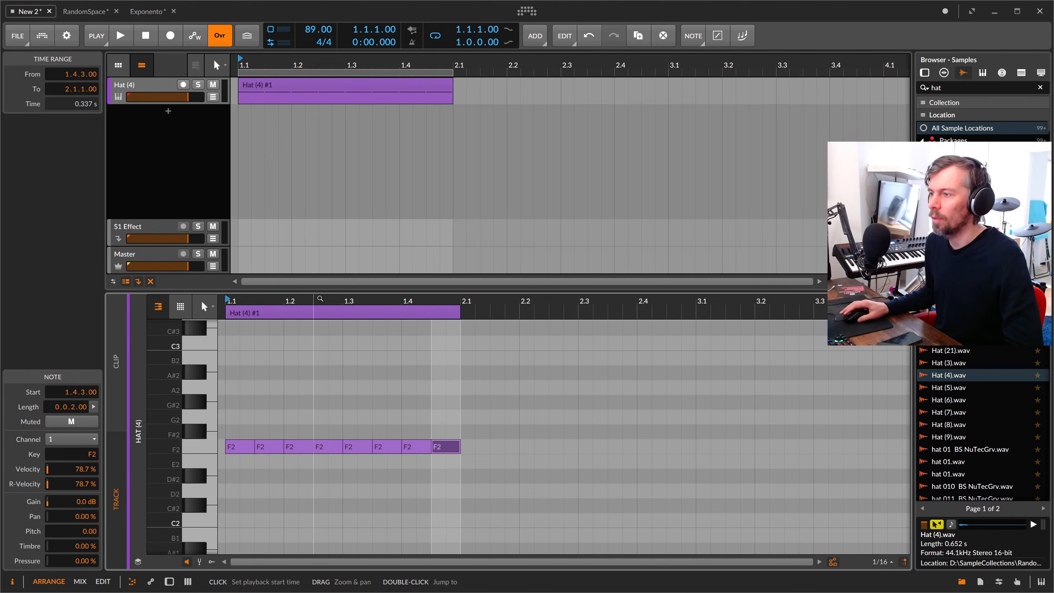
Play the looped hat pattern, show the Hat (4) track's device chain, and stop playback.
key(space)
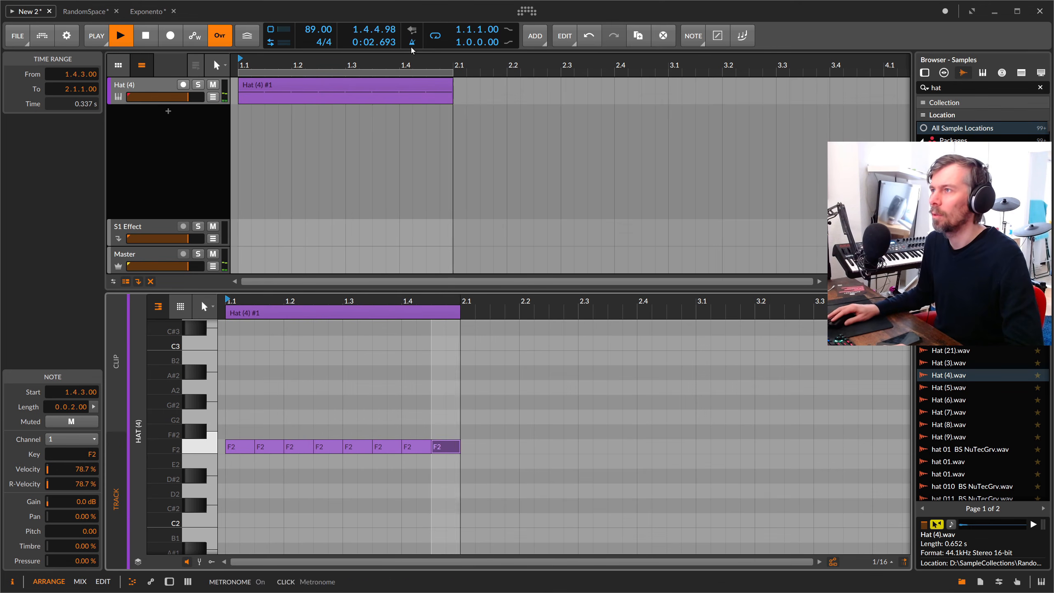
double_click(149, 87)
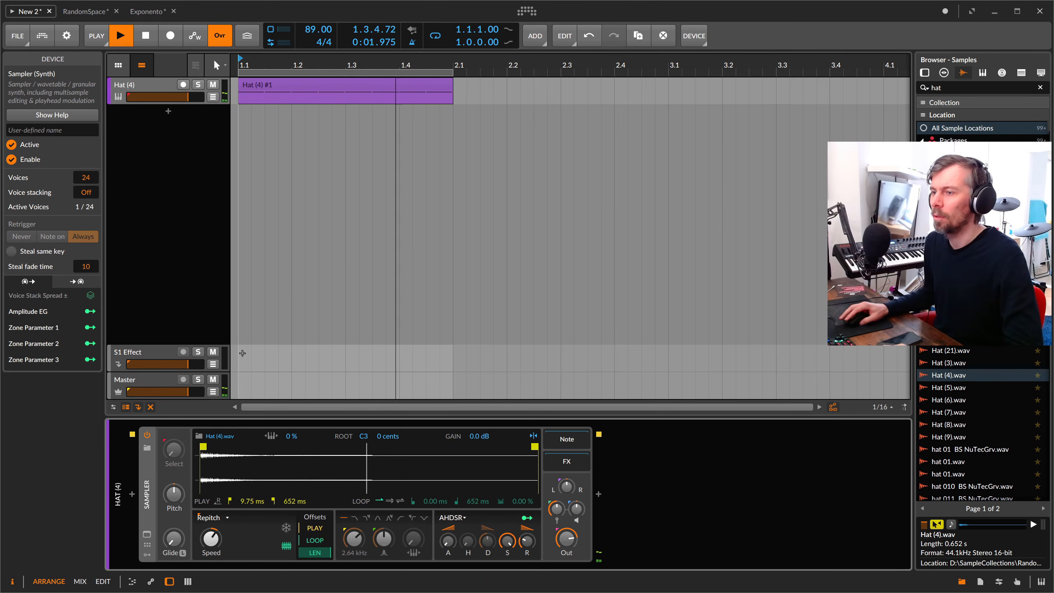
key(space)
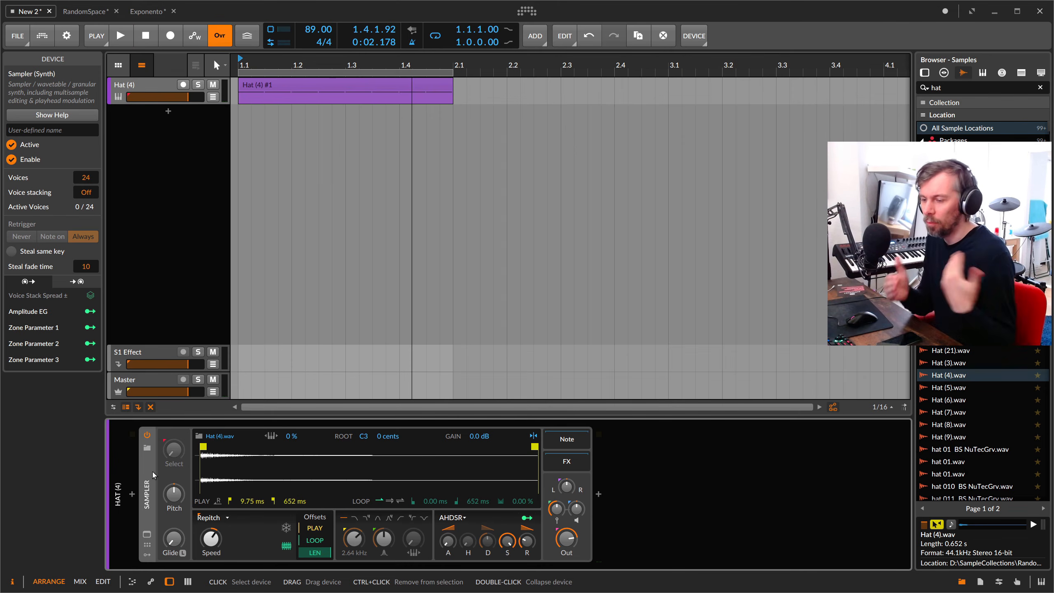
Try the global groove with a 1/8 shuffle rate and a shuffle amount of 36.3 %, then disable it and stop playback.
click(98, 37)
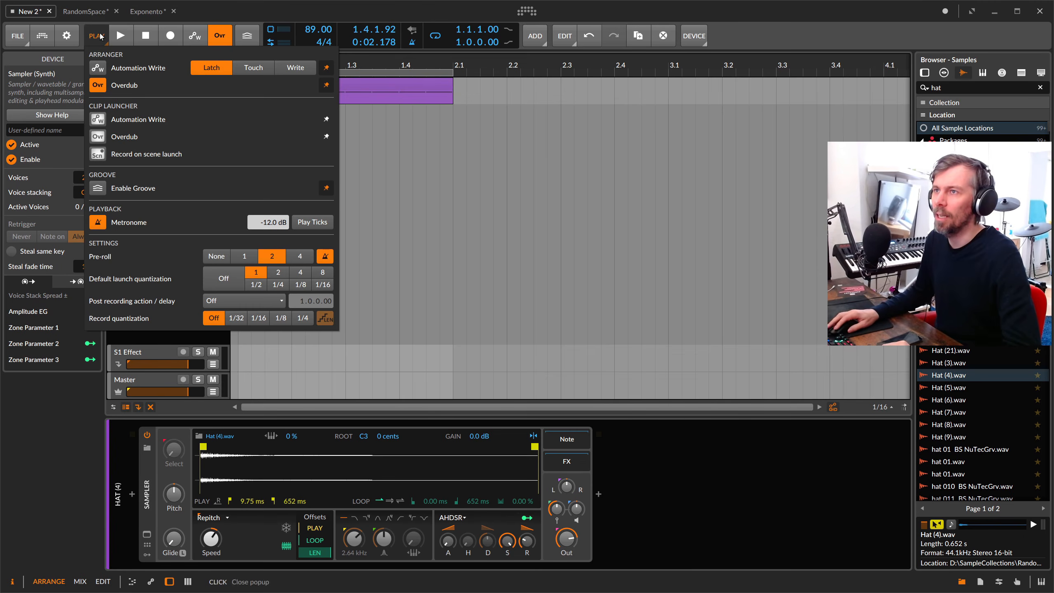
click(98, 189)
mouse_move(102, 212)
mouse_down()
mouse_move(102, 222)
mouse_move(100, 212)
mouse_up()
click(269, 206)
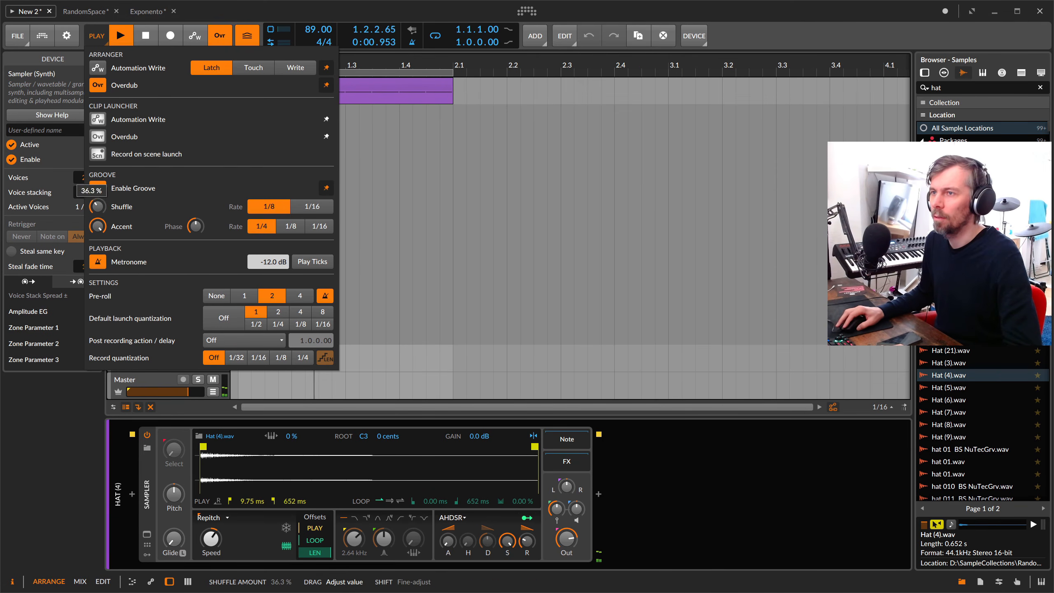
click(98, 188)
key(space)
click(143, 118)
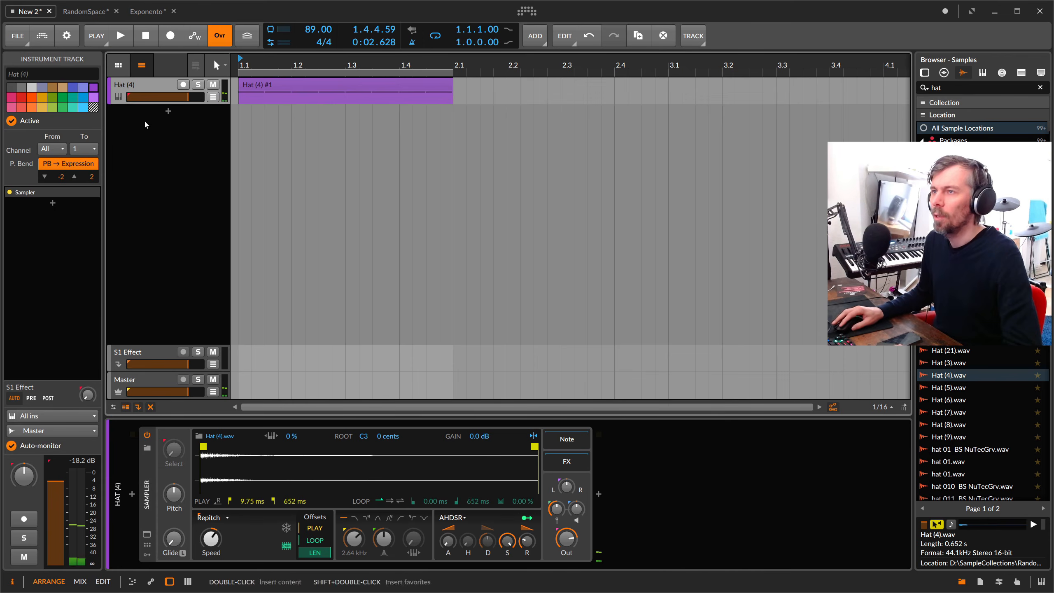
Insert a Note Delay device before the Sampler on the Hat (4) track.
click(136, 493)
text(note)
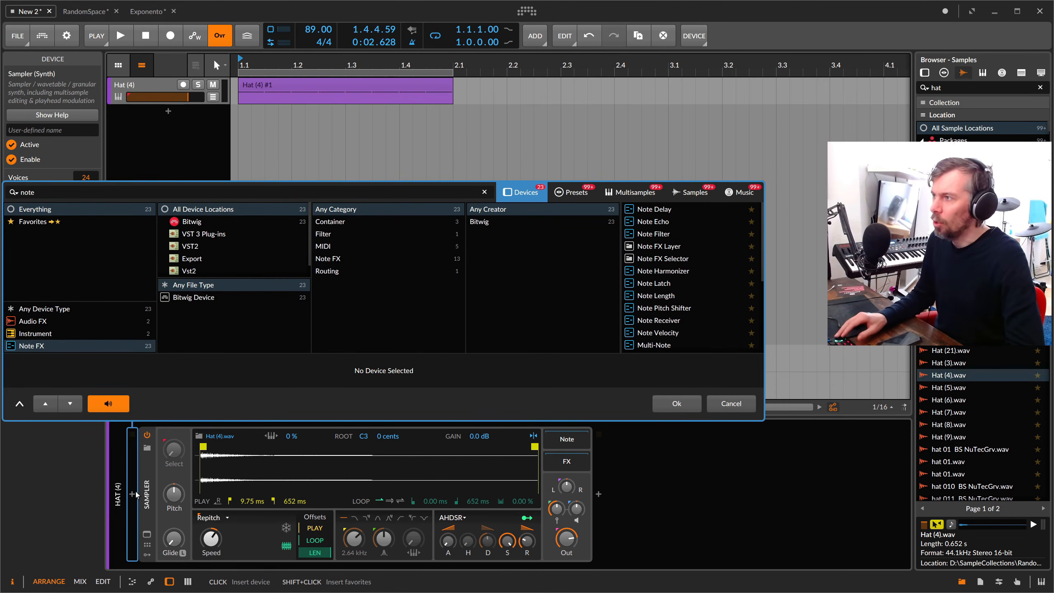
key(Down)
key(Return)
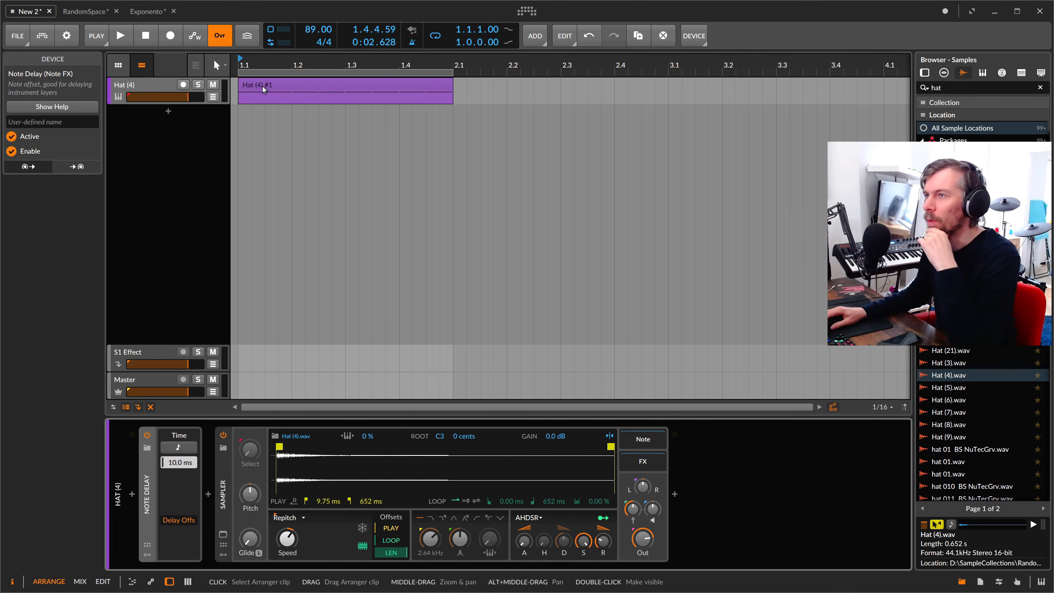
Show the Note Delay's modulator slots and add a Classic LFO to the first one.
click(151, 555)
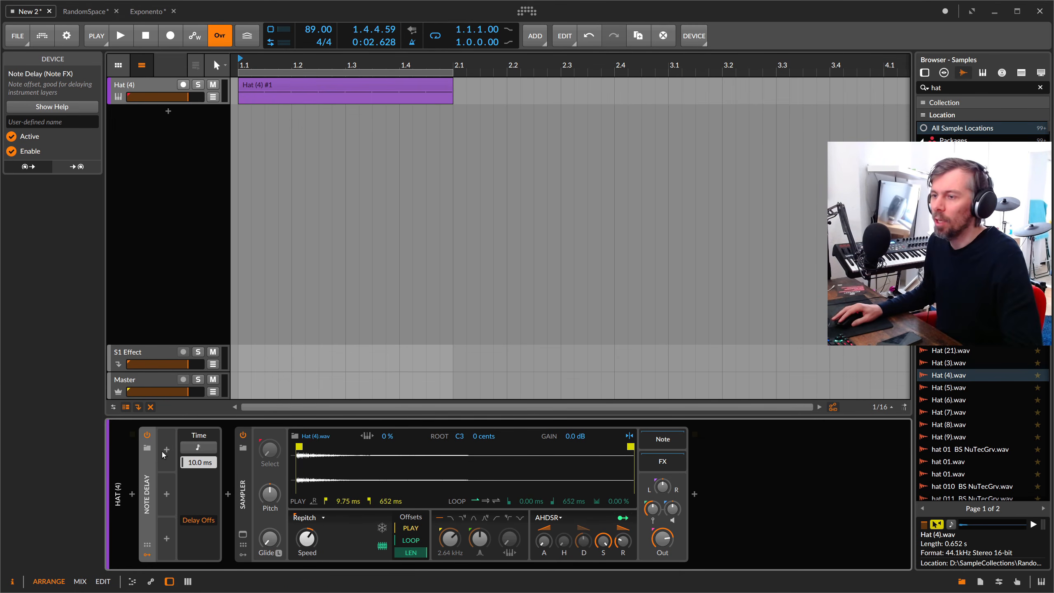
click(165, 449)
text(lfo)
key(Down)
key(Down)
key(Down)
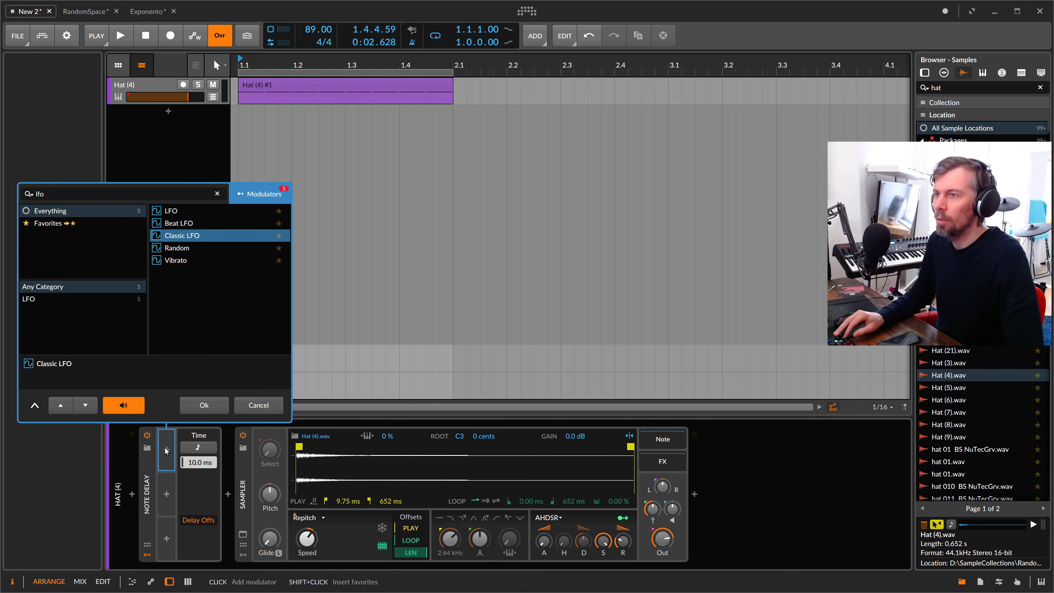
key(Down)
key(Up)
key(Return)
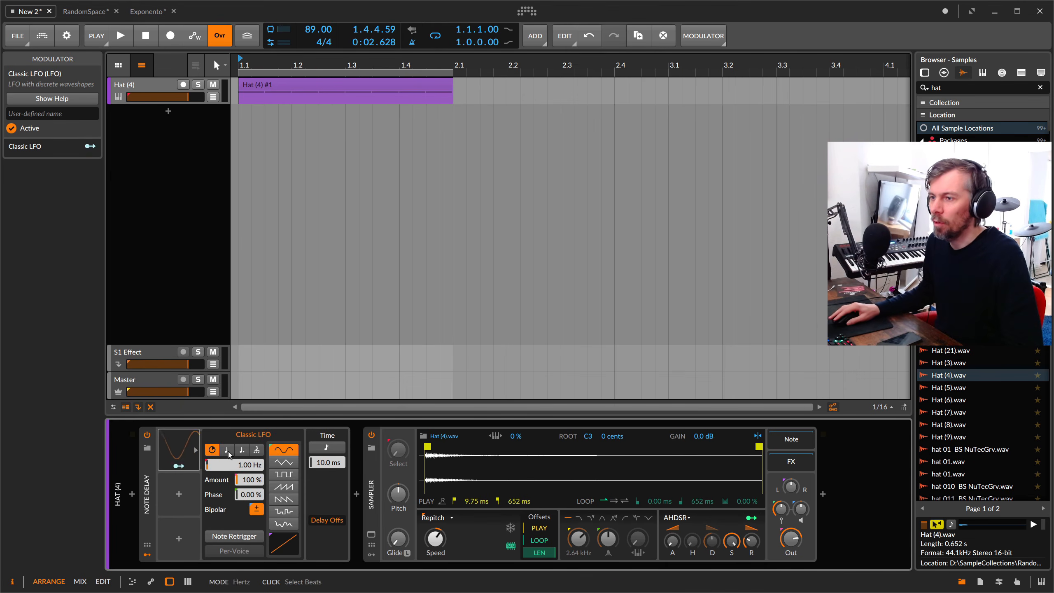
Sync the Classic LFO to a 1/16 timebase and modulate the Note Delay's time by about +0.299.
click(227, 452)
click(235, 465)
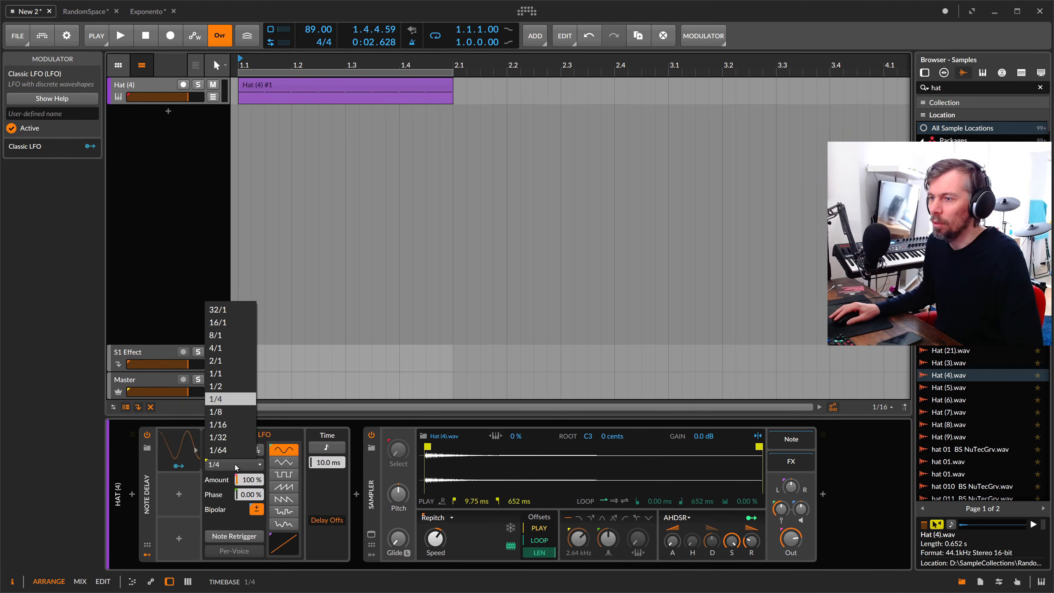
click(232, 425)
drag(320, 466, 320, 465)
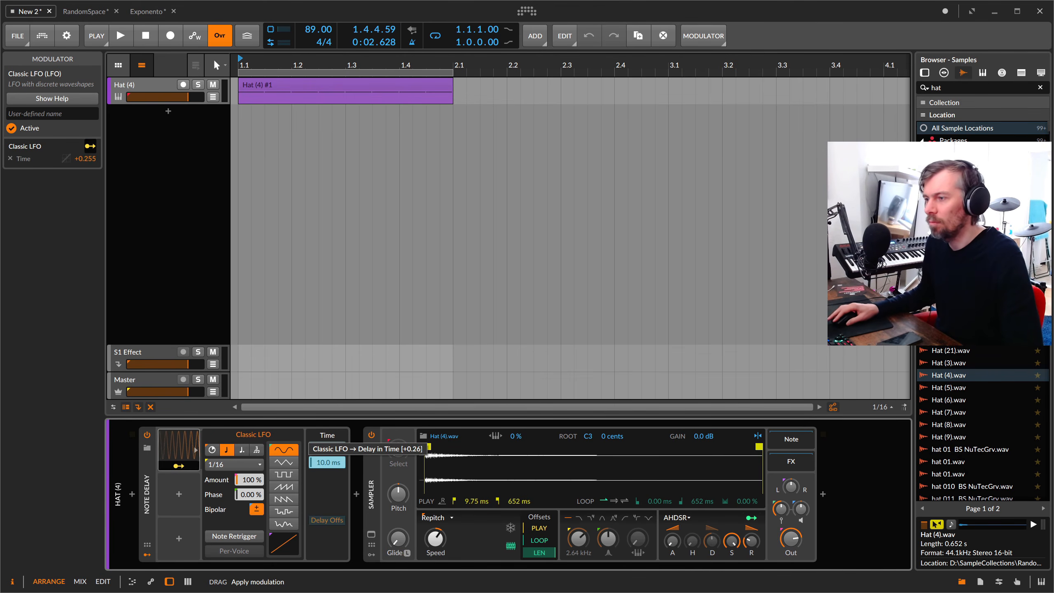
drag(320, 465, 321, 464)
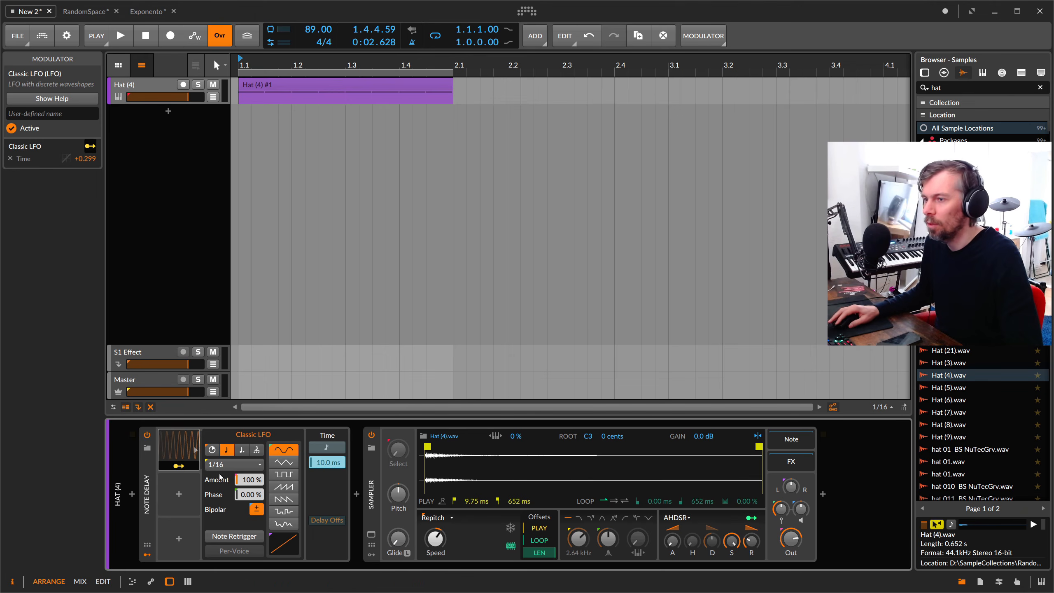
Set the Classic LFO's timebase to 1/8 and raise its Note Delay time modulation to about +1.331 during playback.
click(230, 464)
click(216, 411)
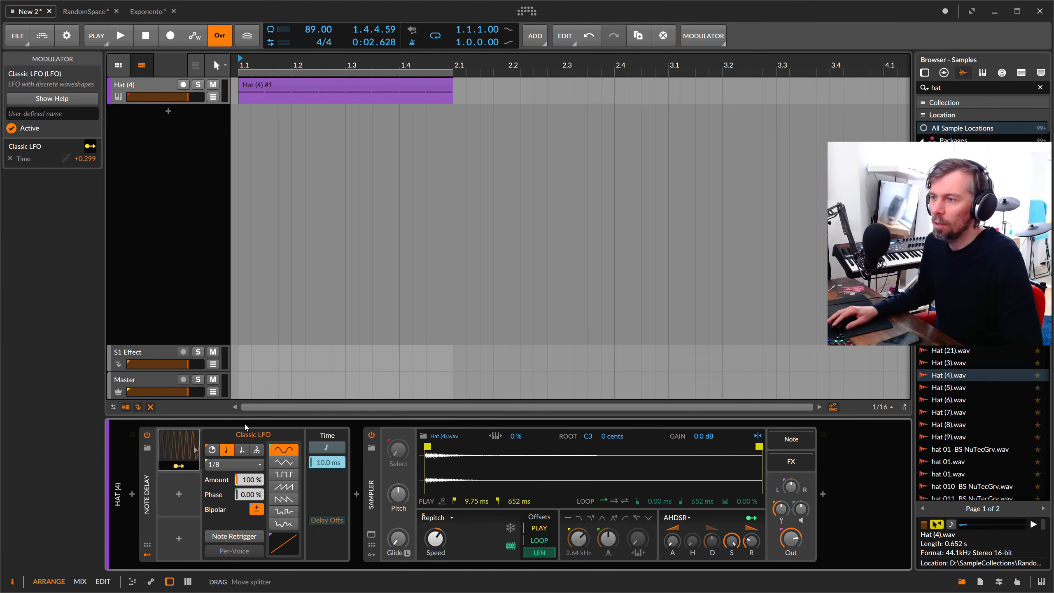
key(space)
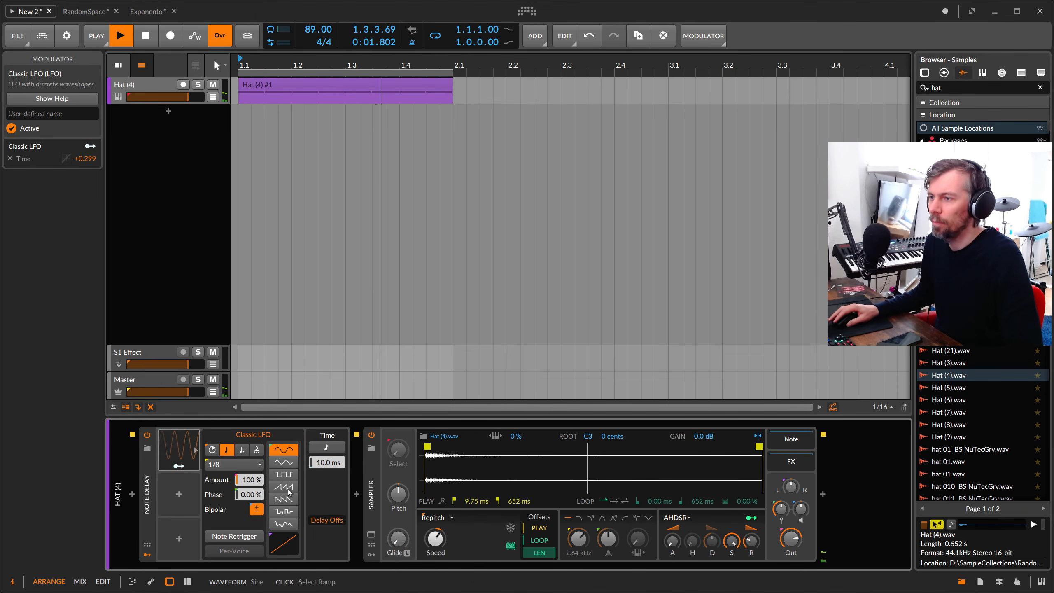
drag(327, 462, 318, 464)
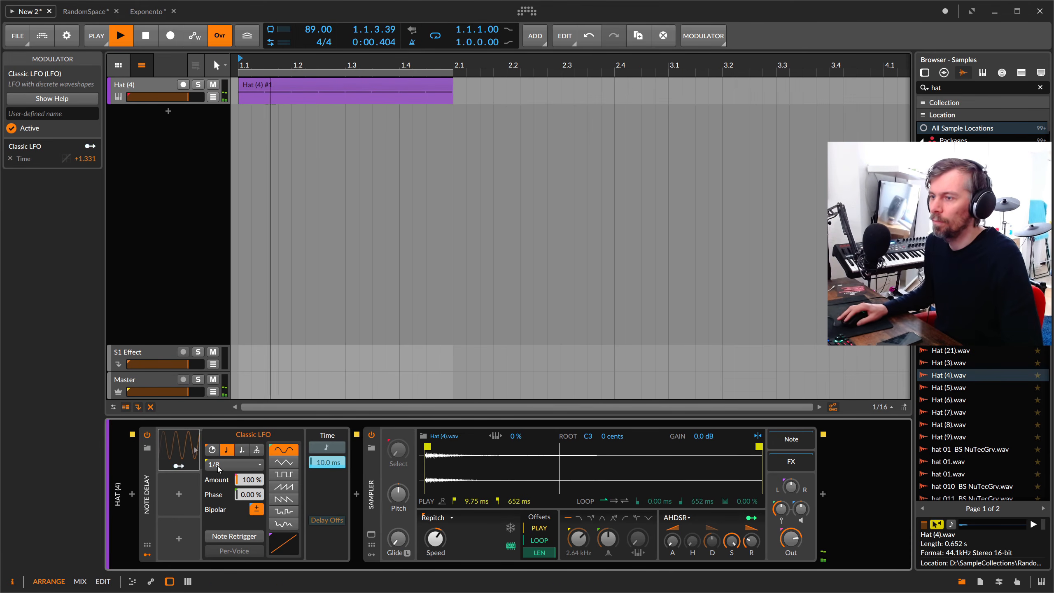
Try LFO timebases of 1/2 and 1/4 and compare the groove with Delay Offs disabled and enabled.
click(325, 520)
click(241, 464)
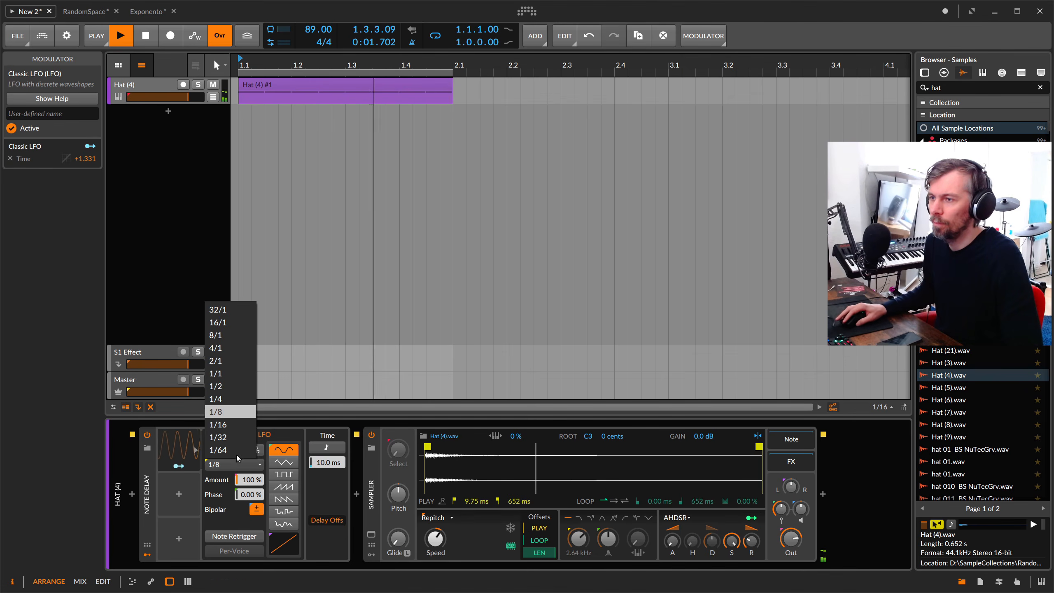
click(231, 386)
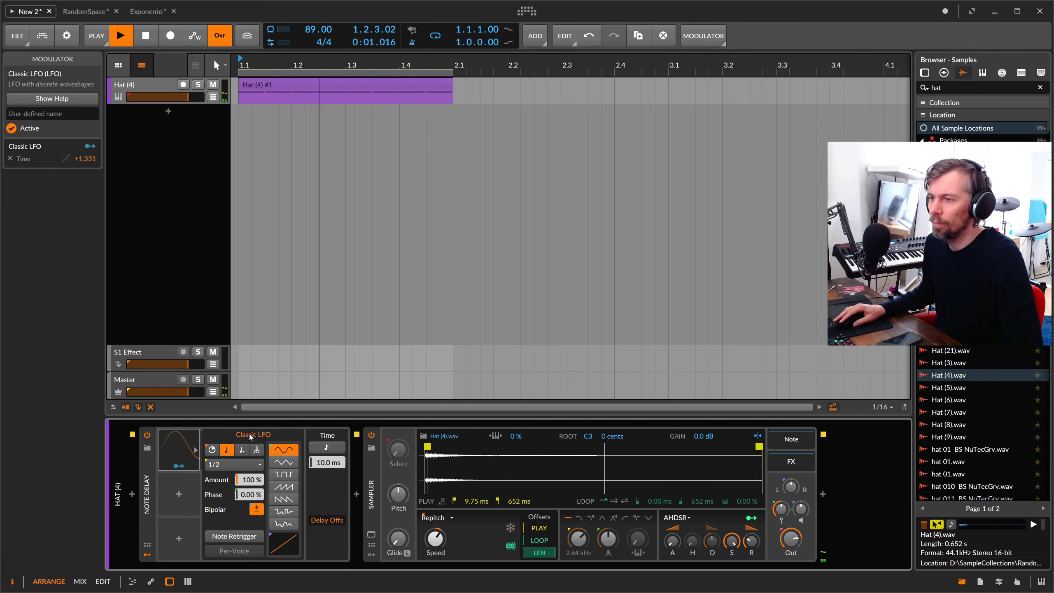
click(236, 464)
click(231, 397)
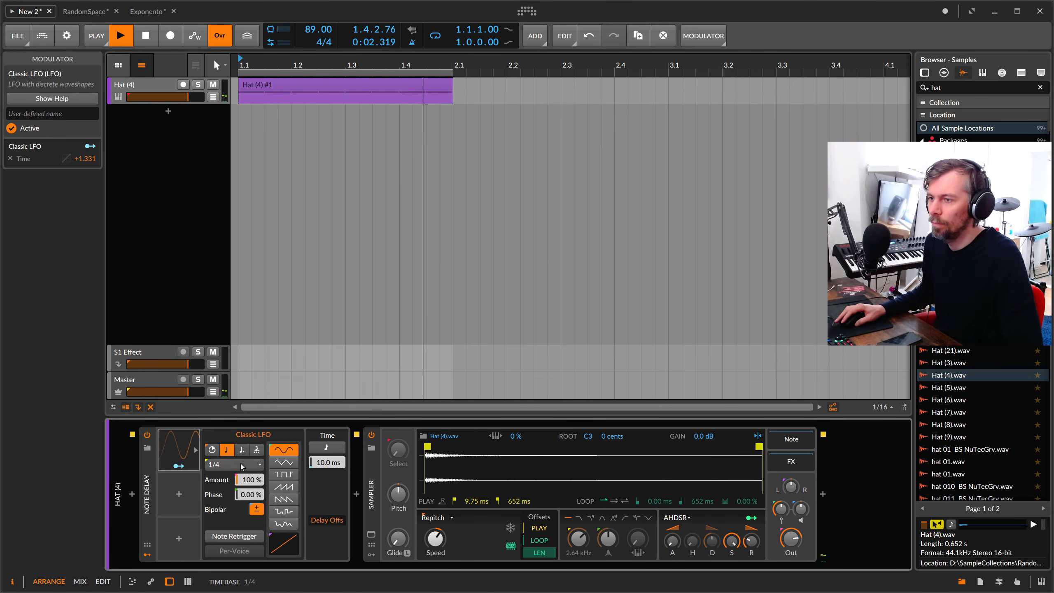
click(330, 523)
click(330, 523)
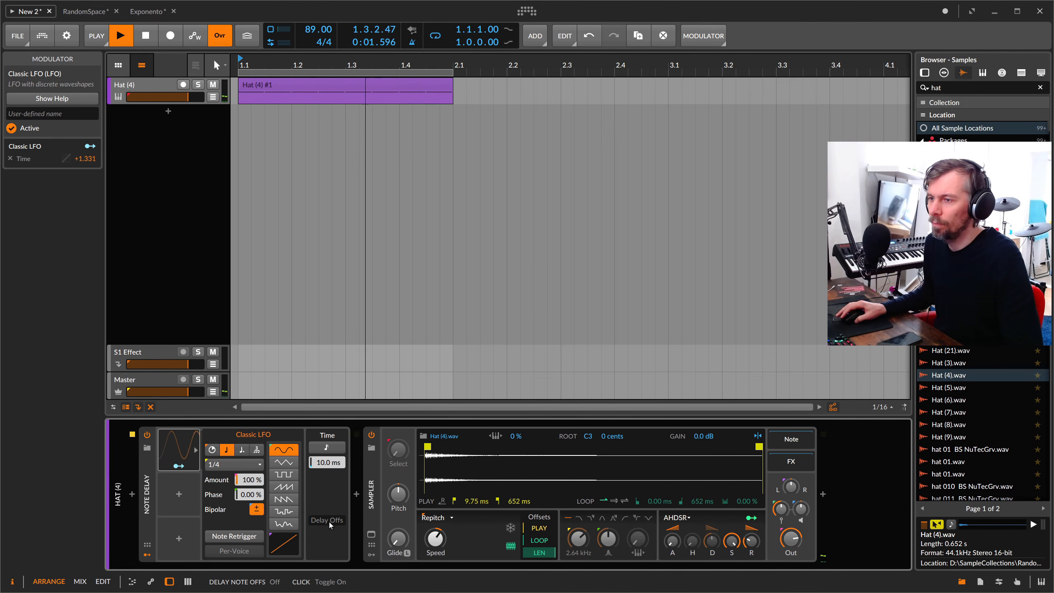
Set the LFO's timebase to 1/1 and its Note Delay time modulation to about +0.200, and stop playback.
click(237, 464)
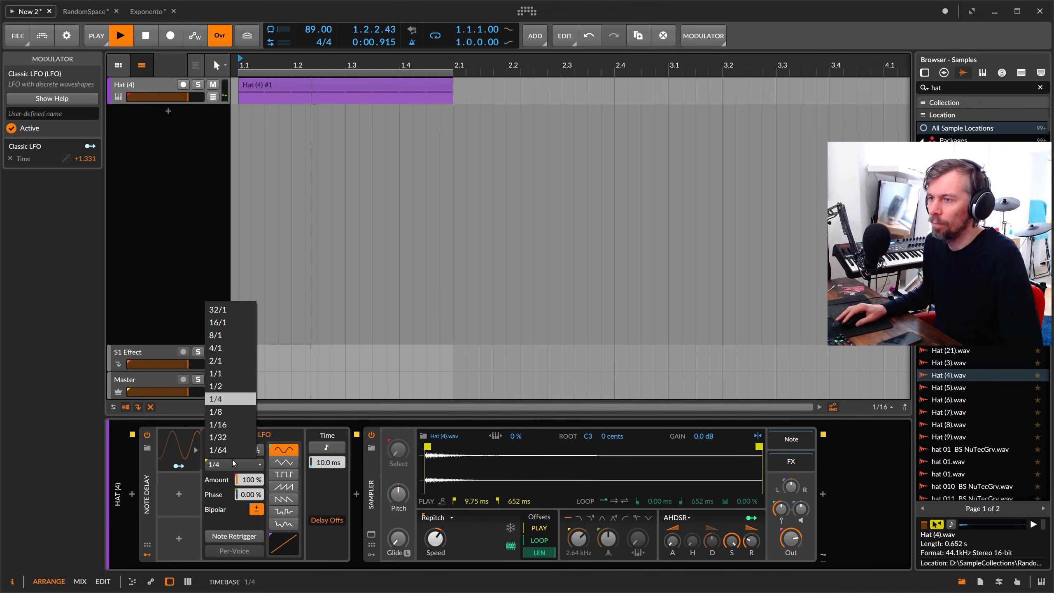
click(232, 376)
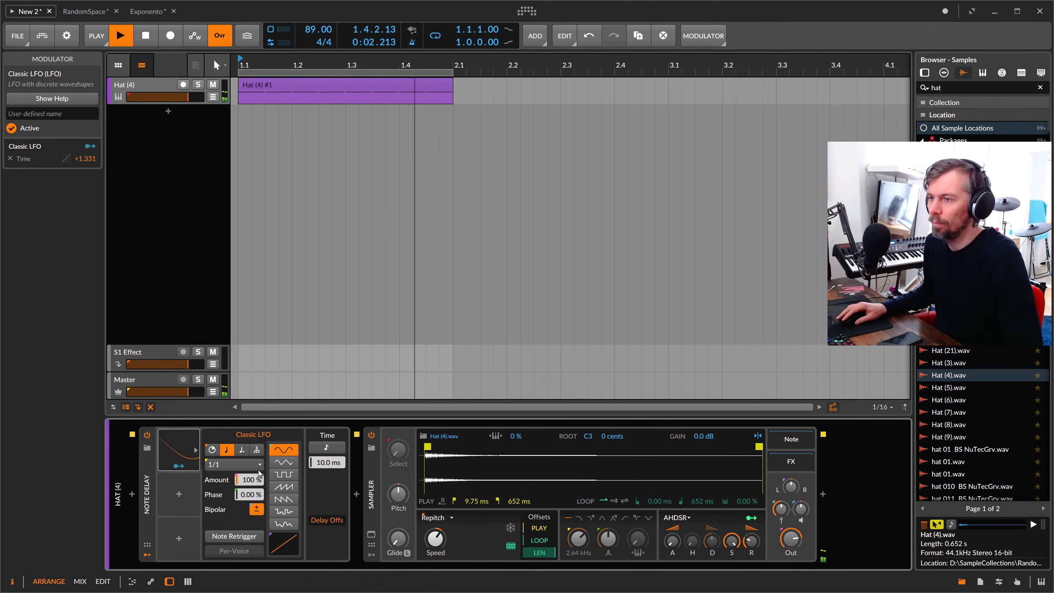
click(179, 466)
drag(327, 462, 327, 525)
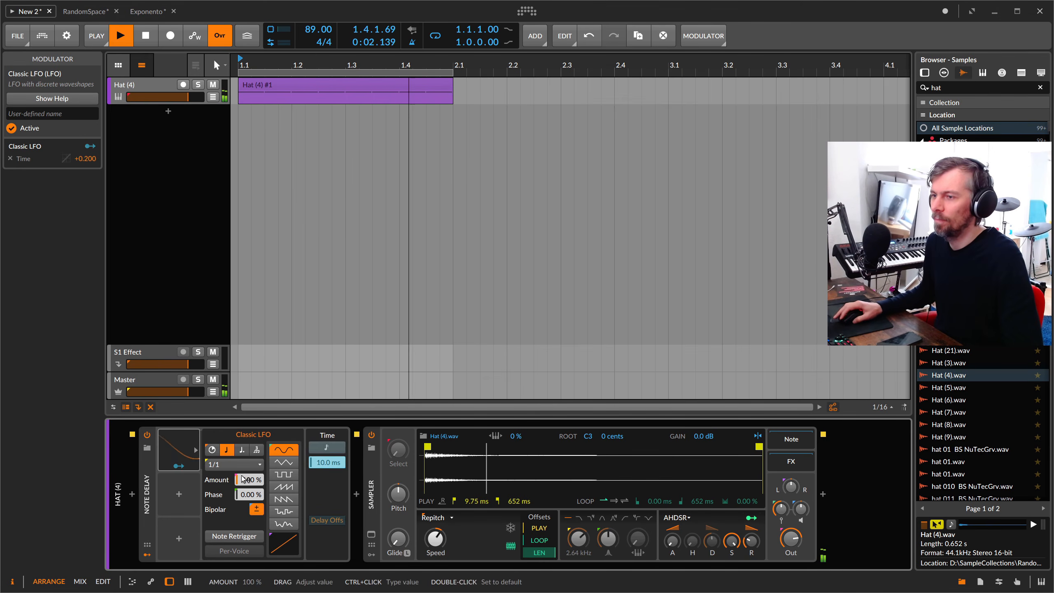
click(178, 466)
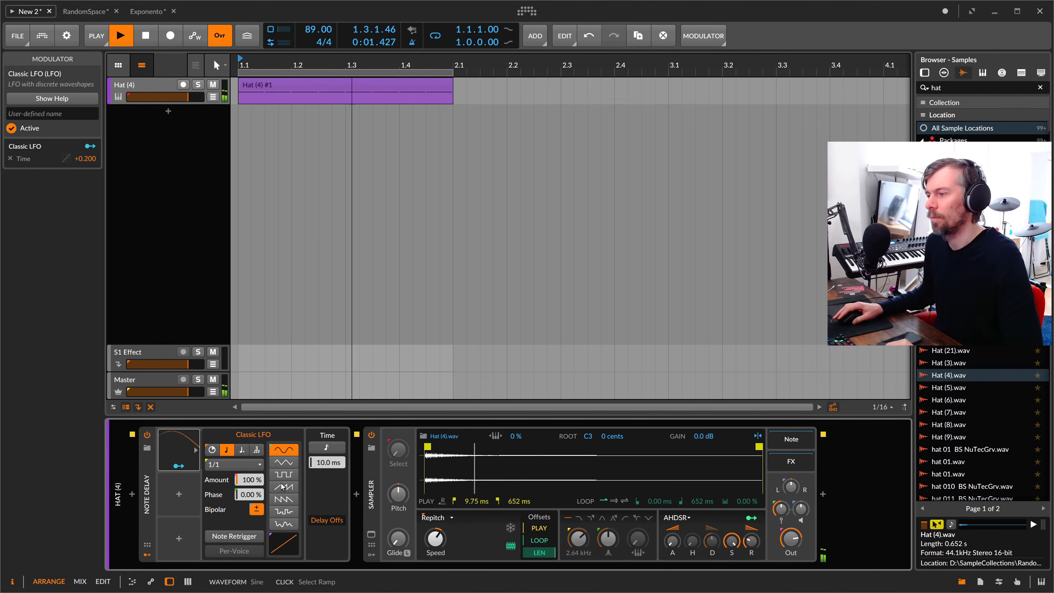
click(187, 284)
key(space)
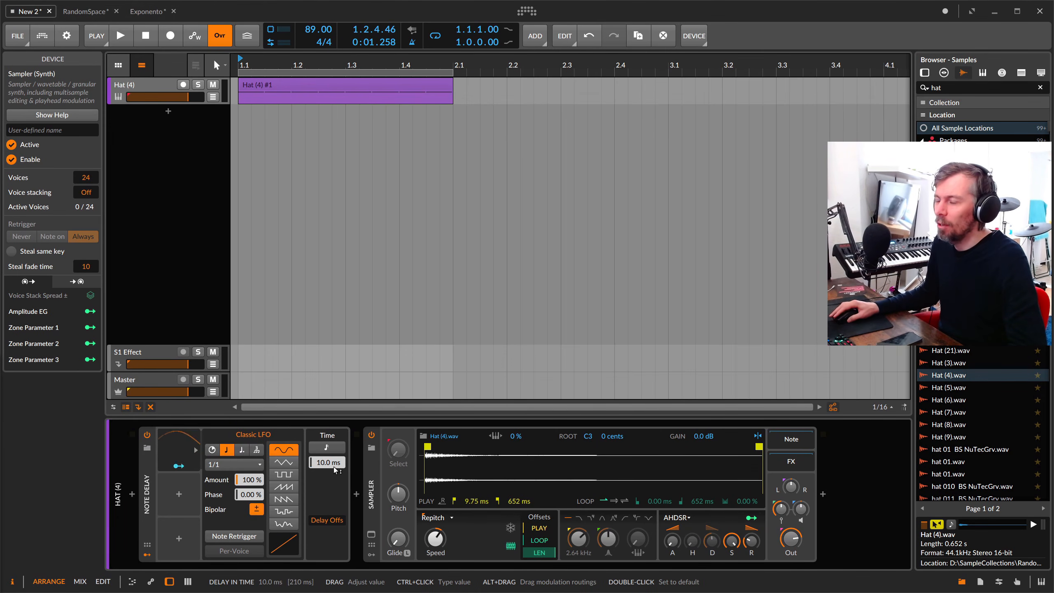
Insert a Time Shift device between the Note Delay and the Sampler.
click(357, 495)
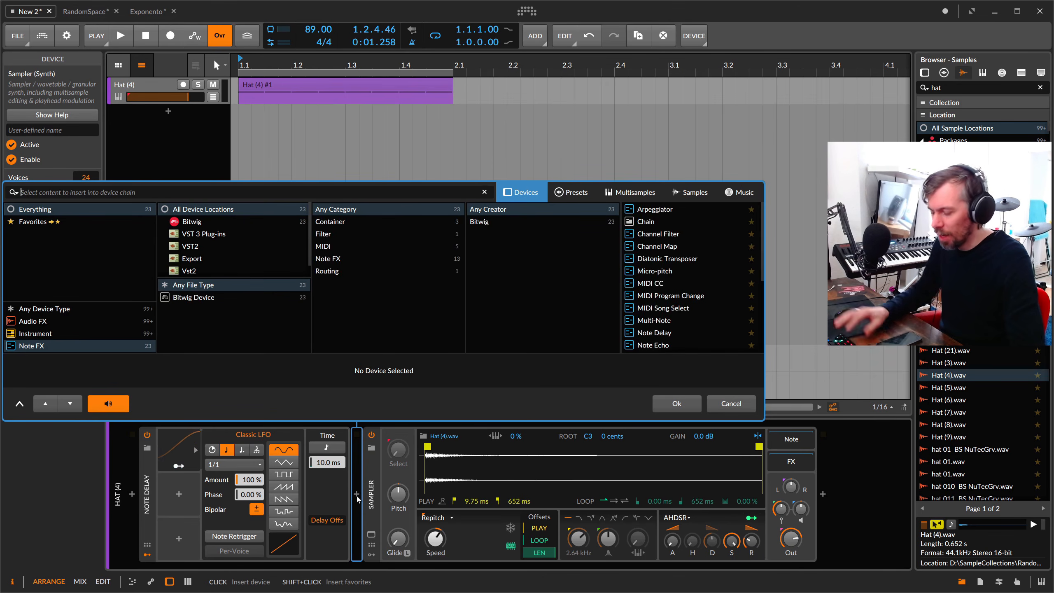
text(time)
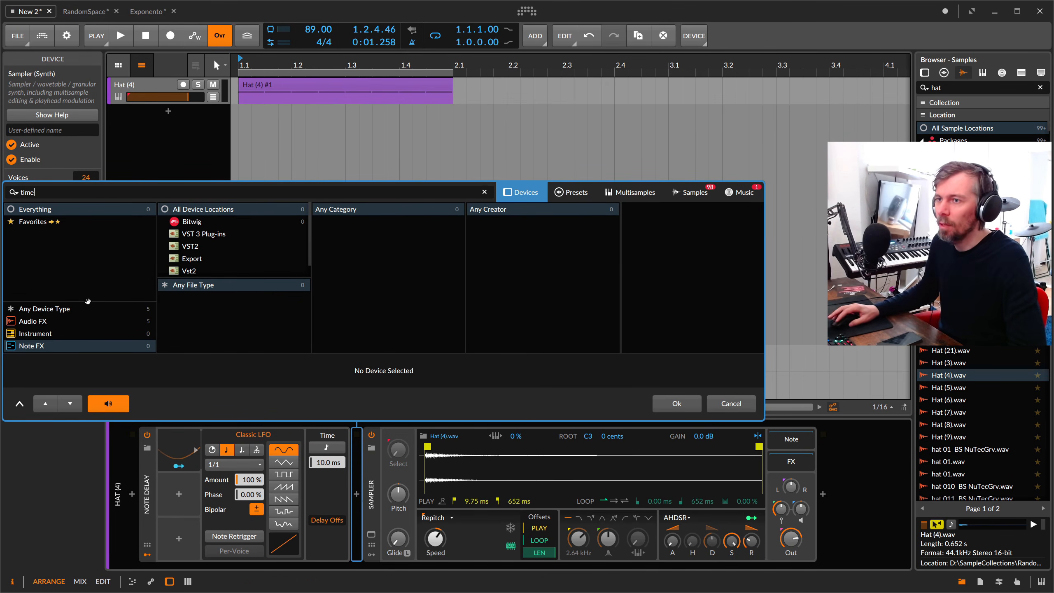
click(88, 308)
double_click(656, 209)
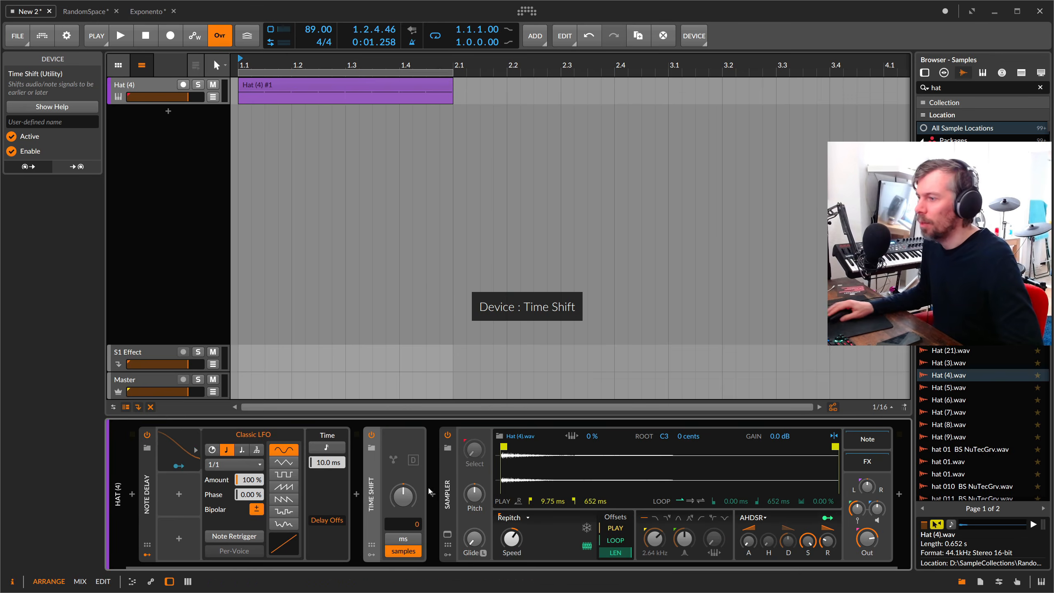
Switch the Time Shift device to milliseconds and set its shift to -10 ms.
click(404, 539)
double_click(416, 524)
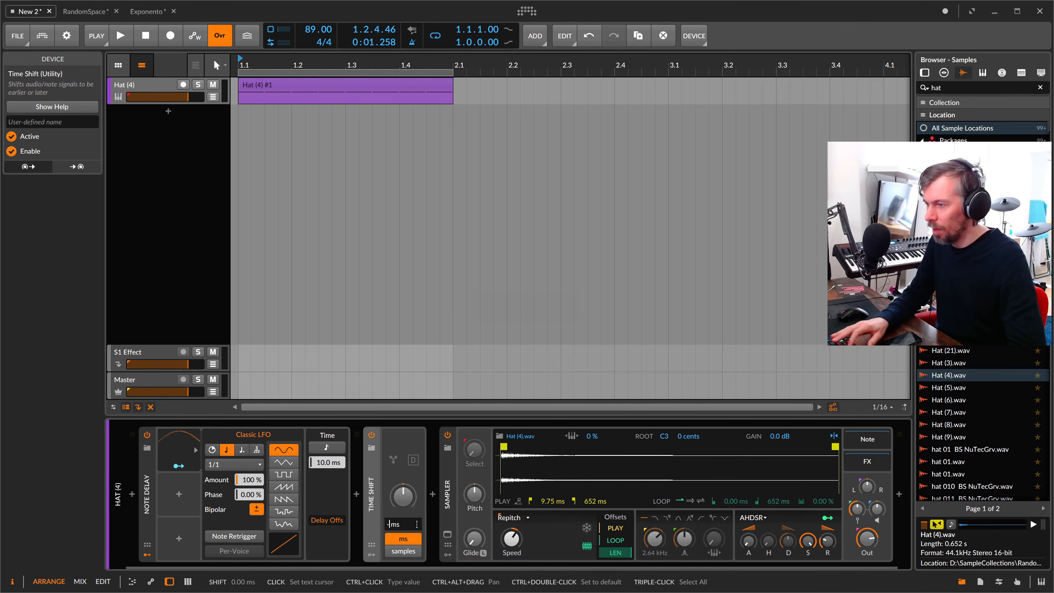
text(-10)
key(Return)
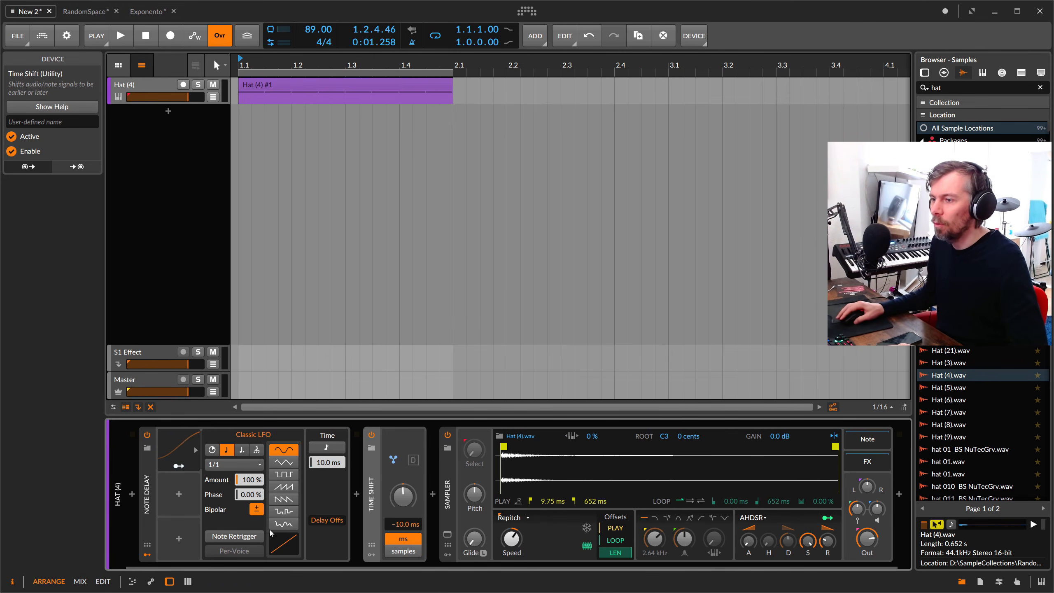
Set the Note Delay's time to 30 ms and the Time Shift to -30 ms, and audition the hat loop.
ctrl+click(329, 463)
text(30)
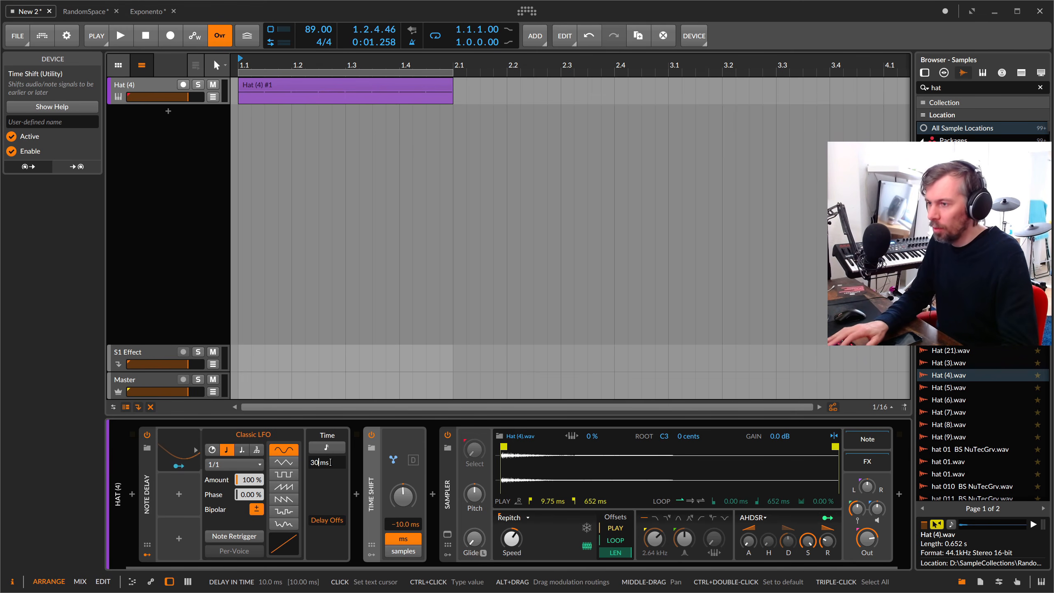
key(Return)
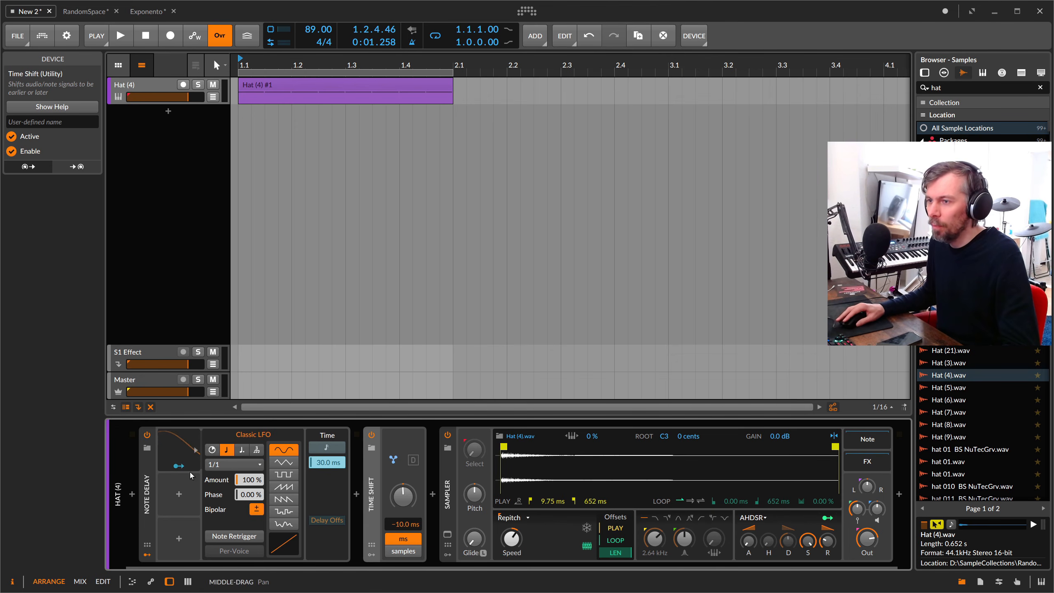
ctrl+click(403, 524)
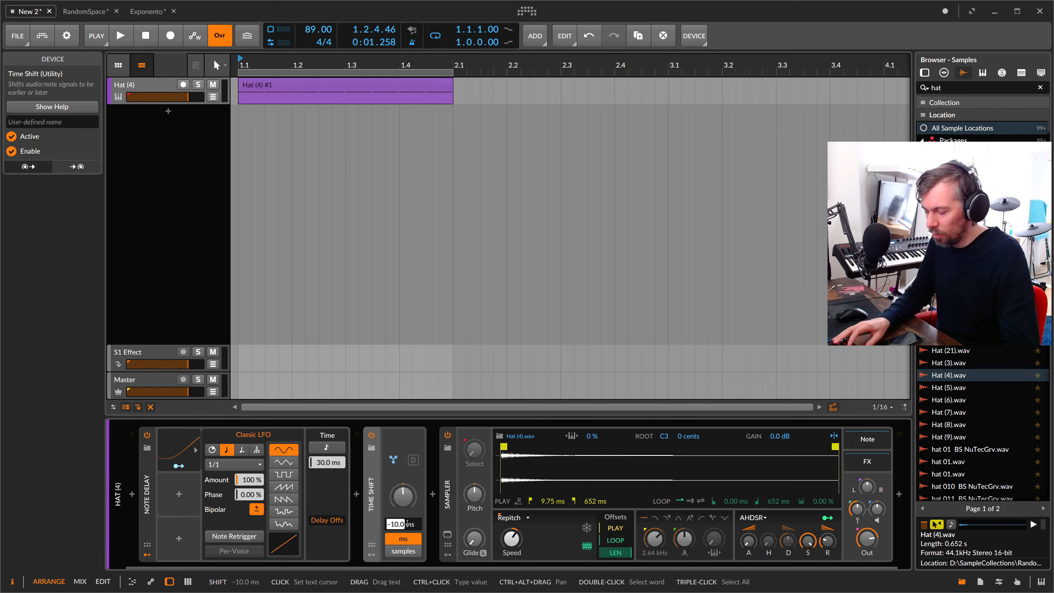
text(-30)
key(Return)
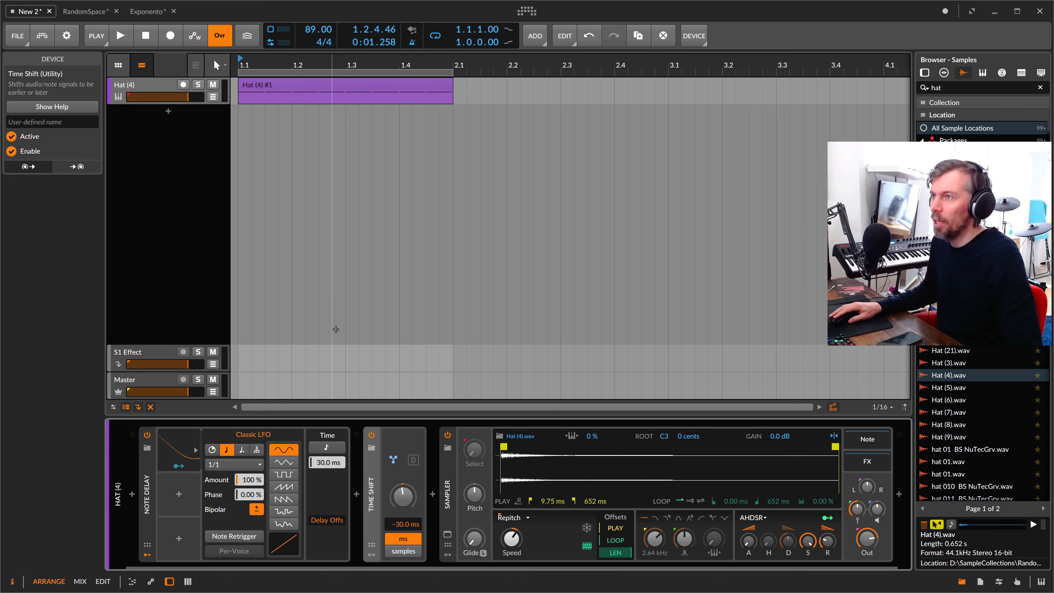
key(space)
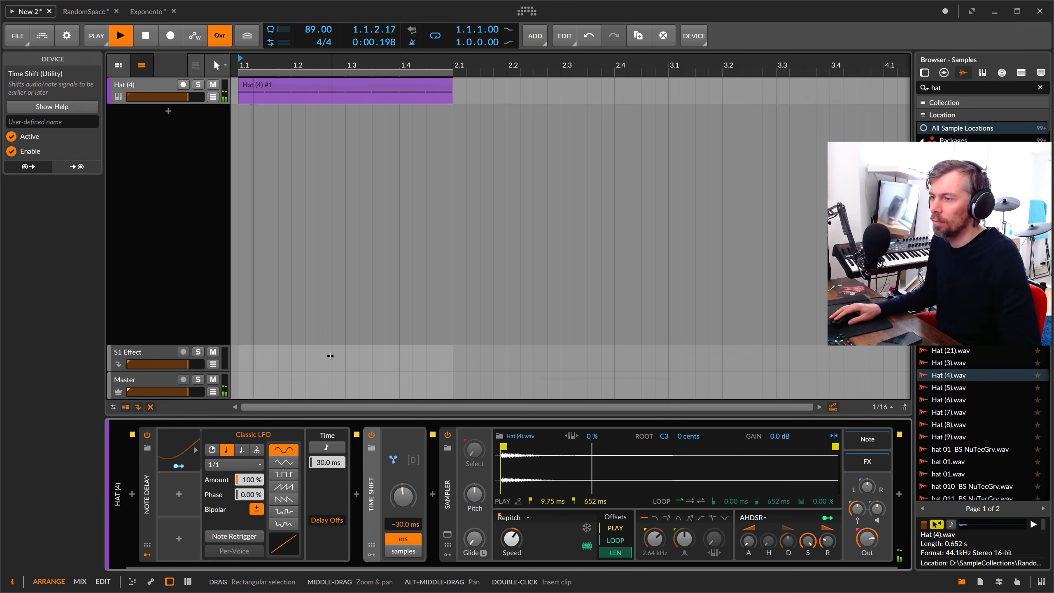
key(space)
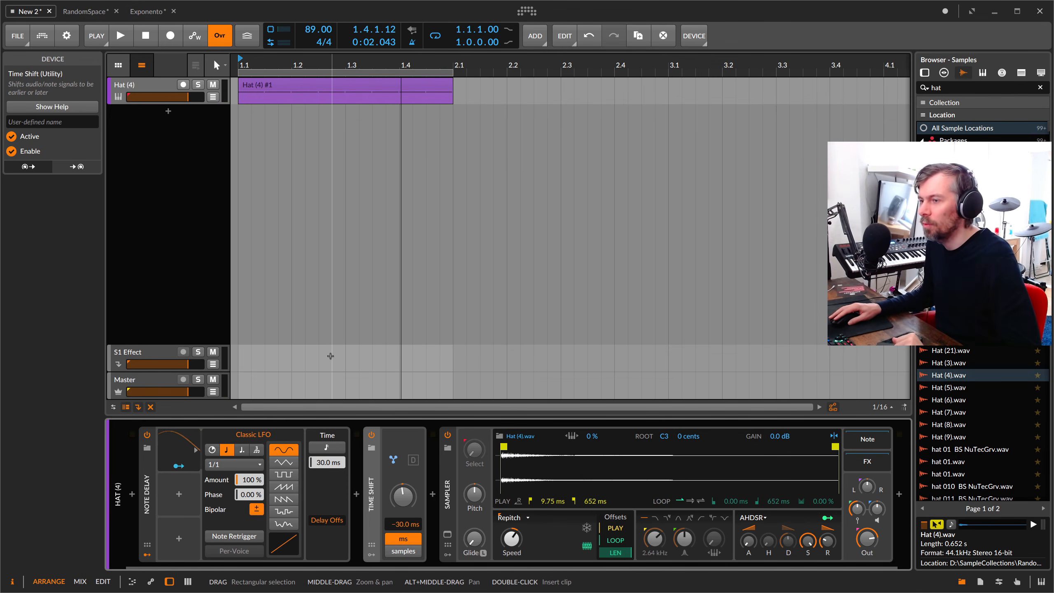
Delete the Note Delay, Time Shift and Sampler devices from the hat track.
click(147, 475)
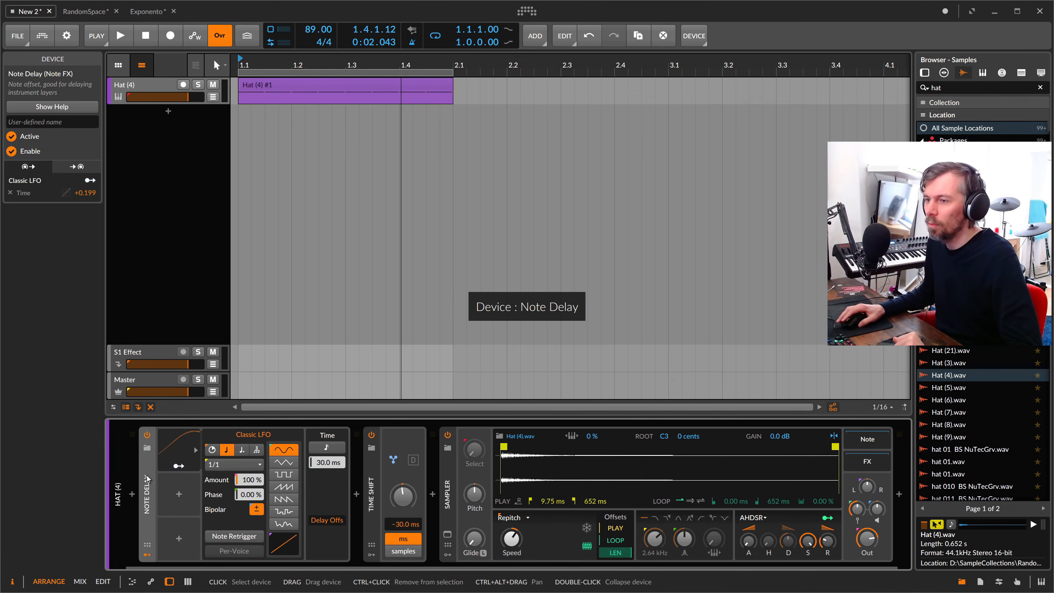
key(Delete)
key(Delete)
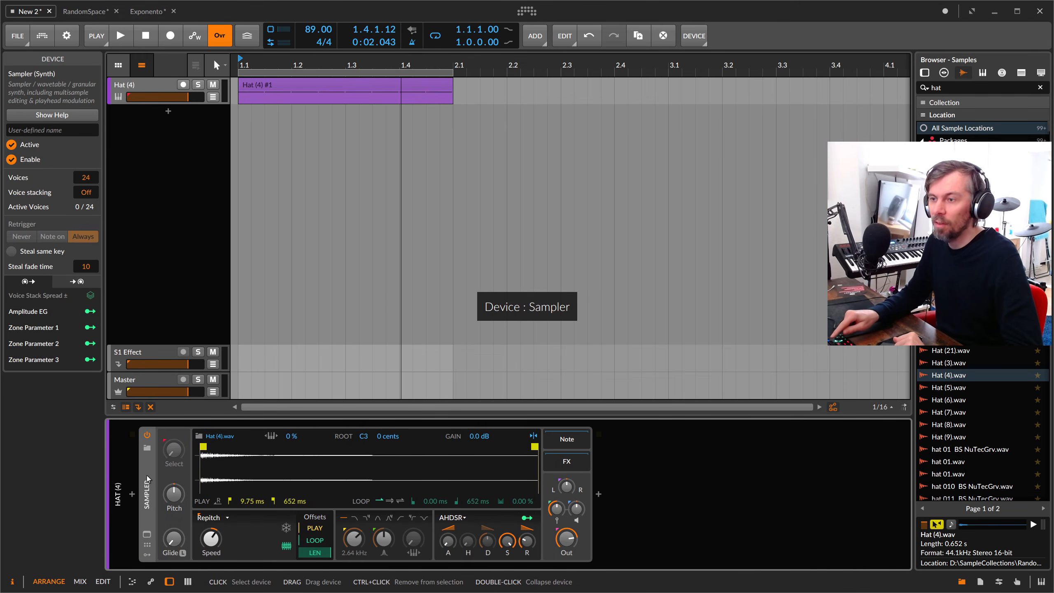
key(Delete)
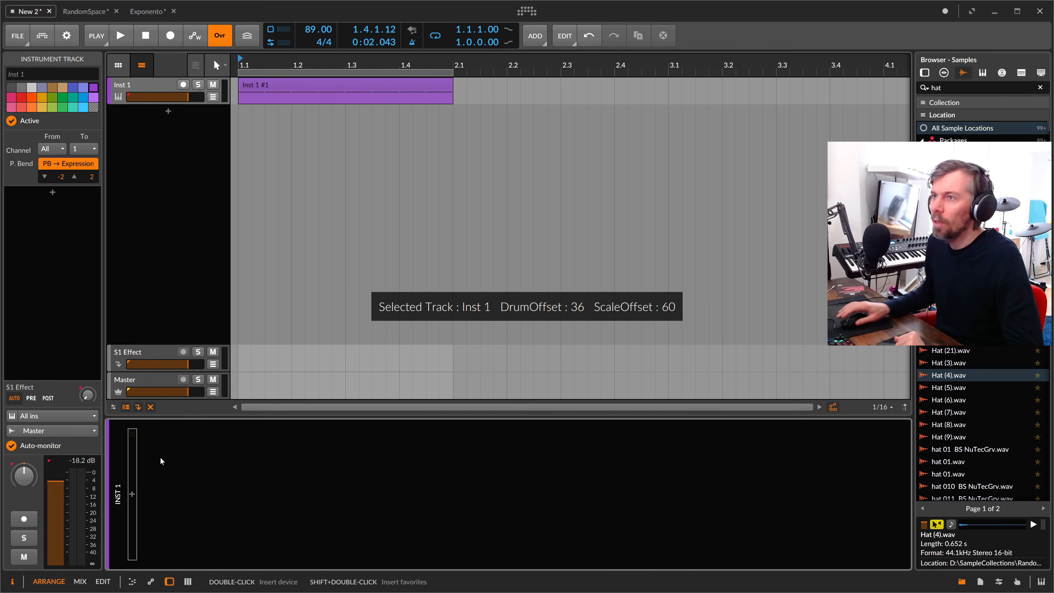
click(174, 170)
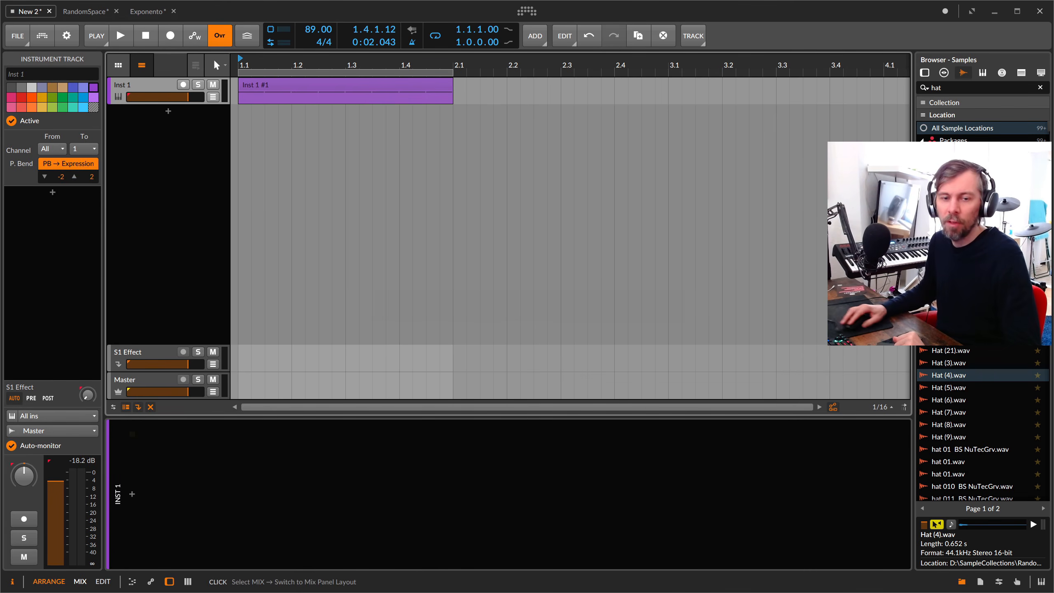